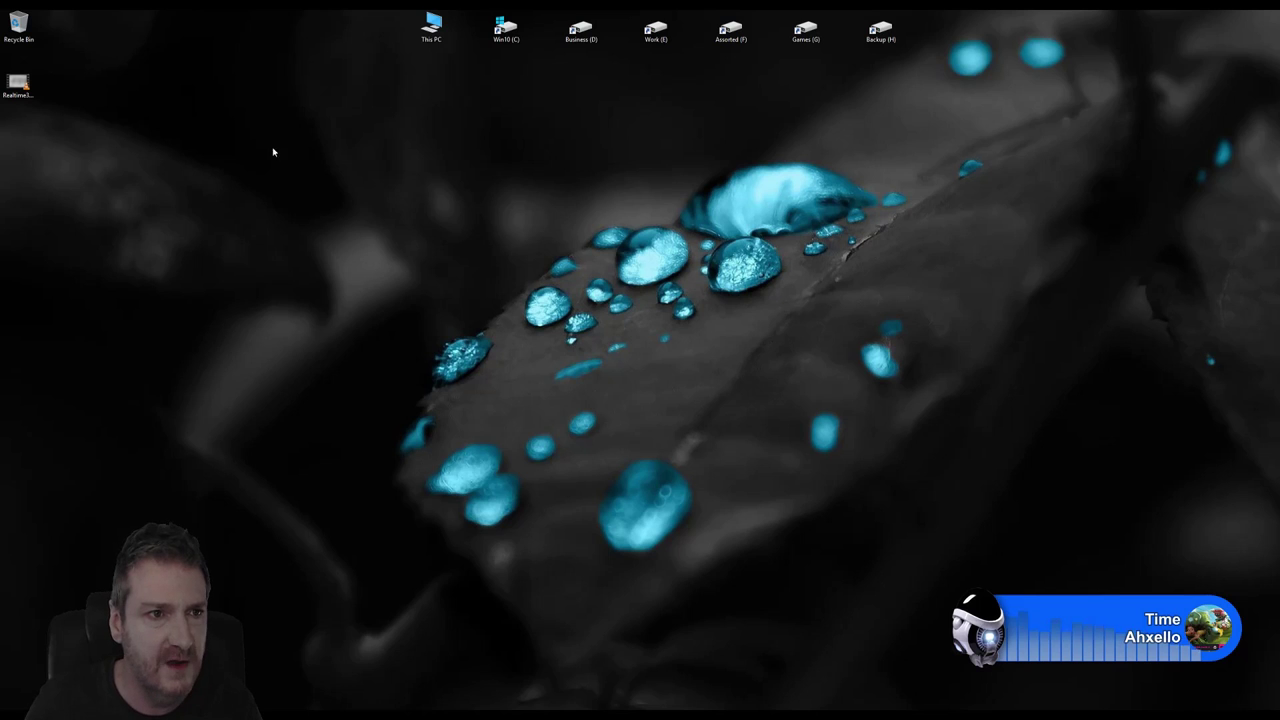
# Step: Play the 2011 Realtime 3D modeling reel video stored on the desktop, and close it
pyautogui.click(19, 87)
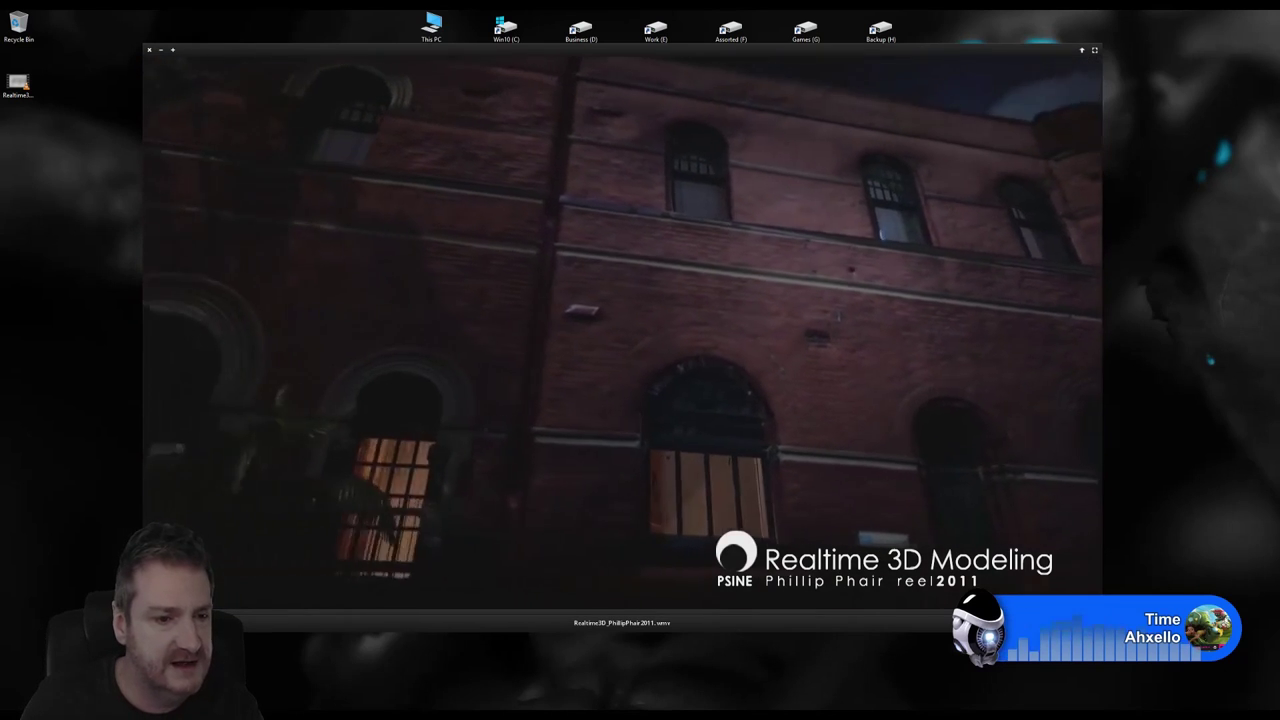
pyautogui.click(149, 49)
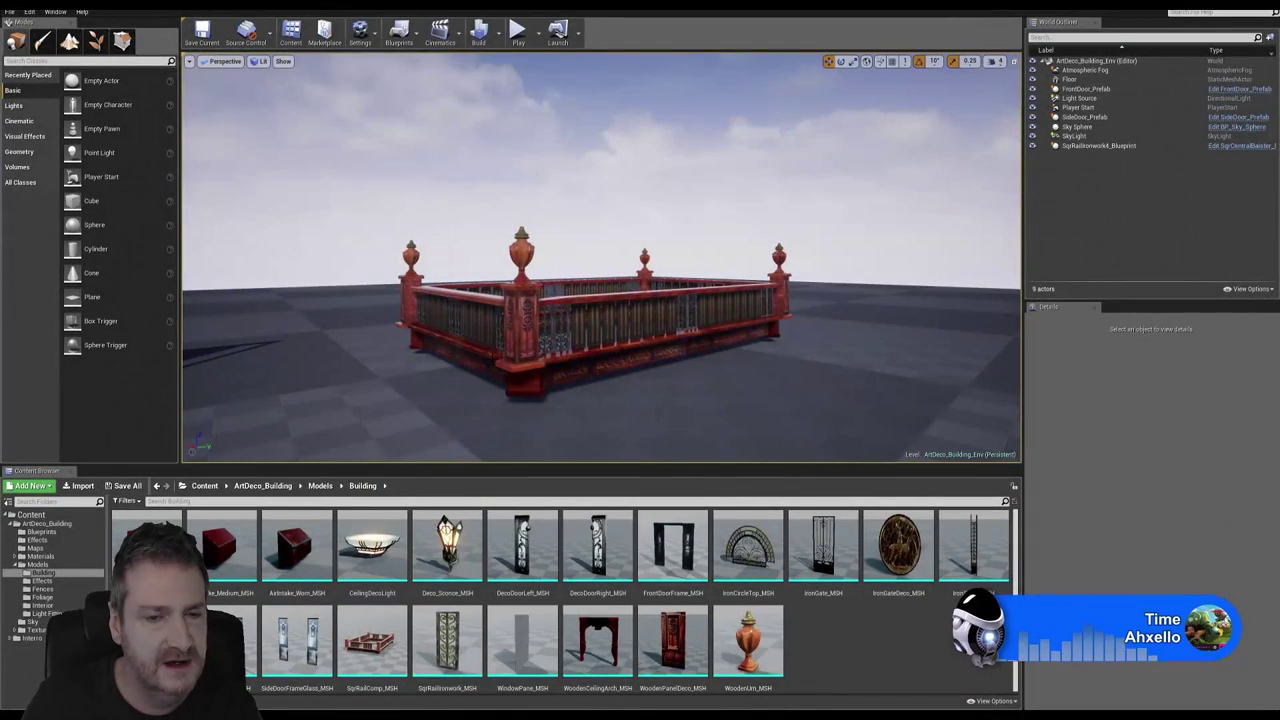
# Step: In Unreal Editor, examine the two stained-glass door prefabs and the square wooden balustrade in the ArtDeco_Building_Env level
pyautogui.moveTo(360, 352); pyautogui.dragTo(190, 360, button='right')
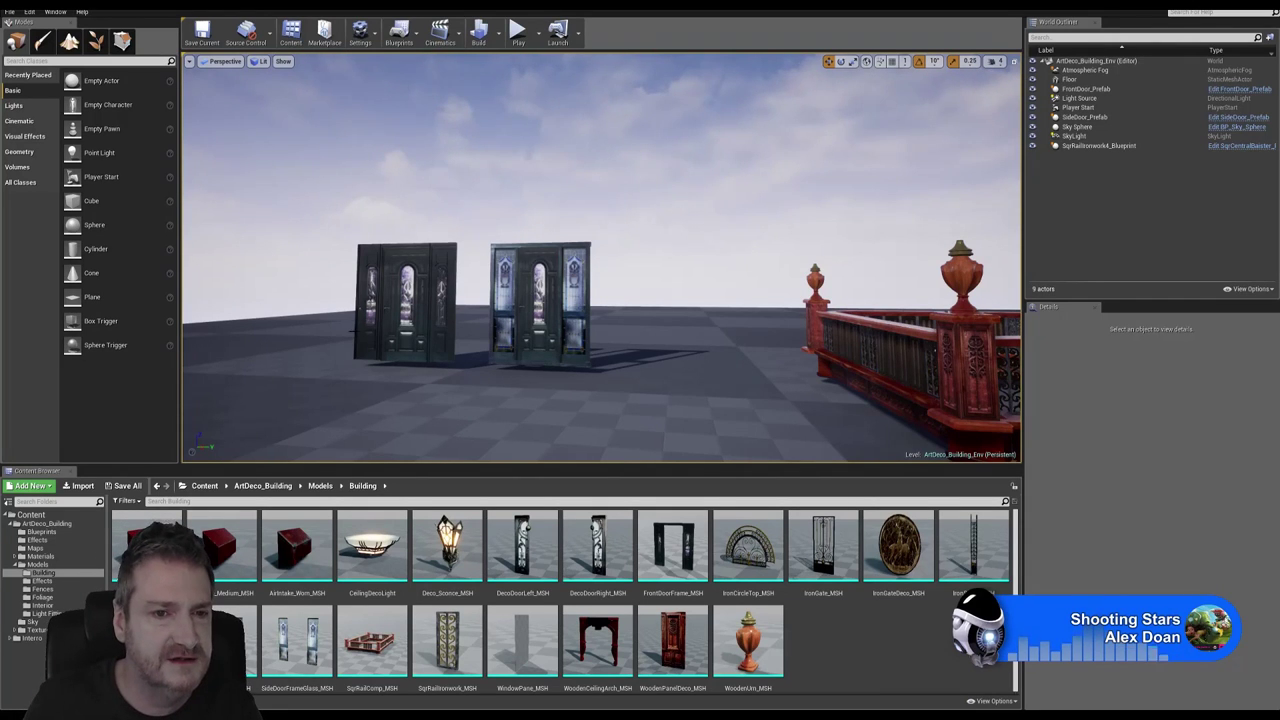
pyautogui.moveTo(420, 342); pyautogui.dragTo(572, 149)
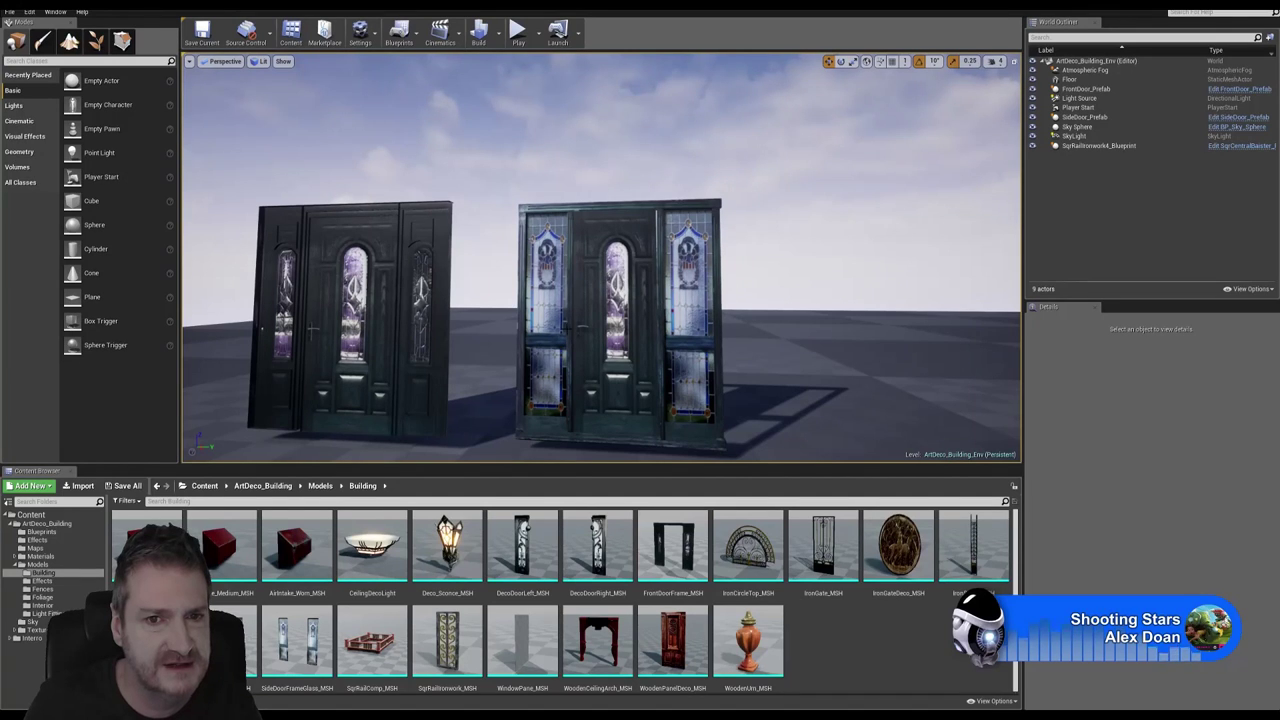
pyautogui.moveTo(337, 225); pyautogui.dragTo(530, 215)
pyautogui.moveTo(582, 275); pyautogui.dragTo(560, 275)
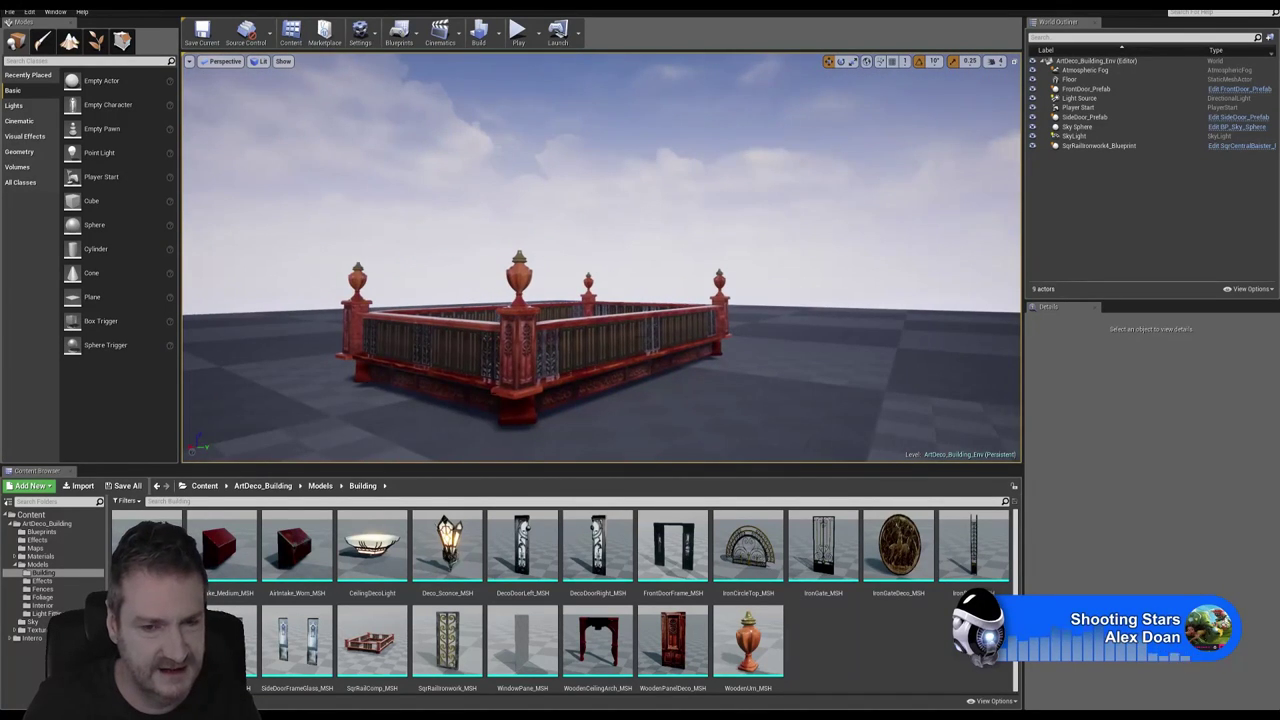
pyautogui.moveTo(581, 244); pyautogui.dragTo(568, 275, button='right')
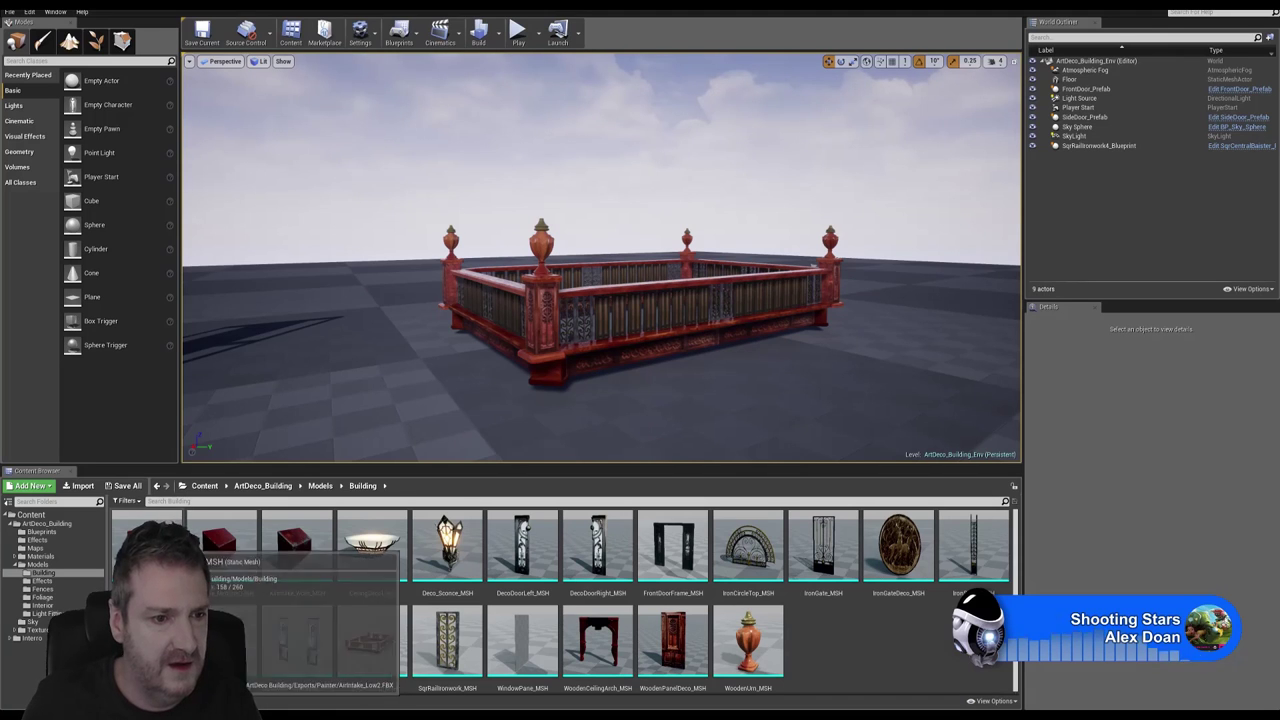
# Step: Show the Blueprints folder, inspect the balustrade's ironwork and corner post up close, and return to the Models/Building folder
pyautogui.click(42, 532)
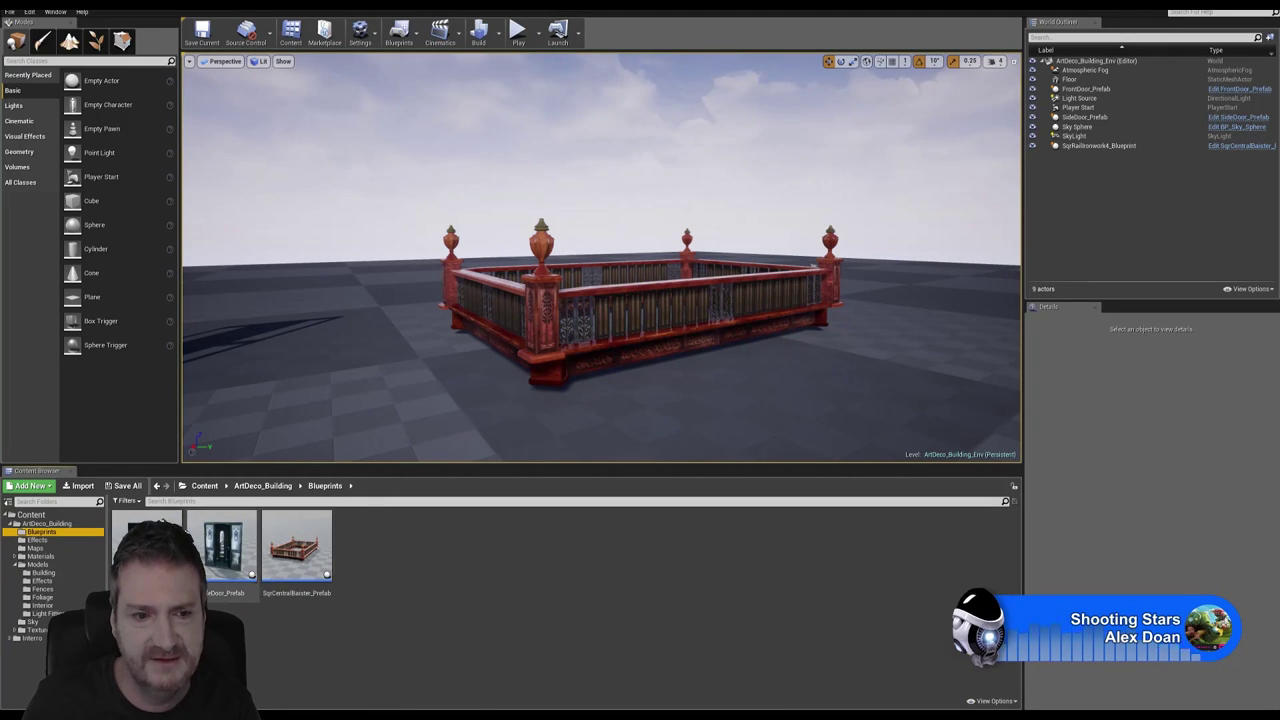
pyautogui.moveTo(365, 365); pyautogui.dragTo(403, 321, button='right')
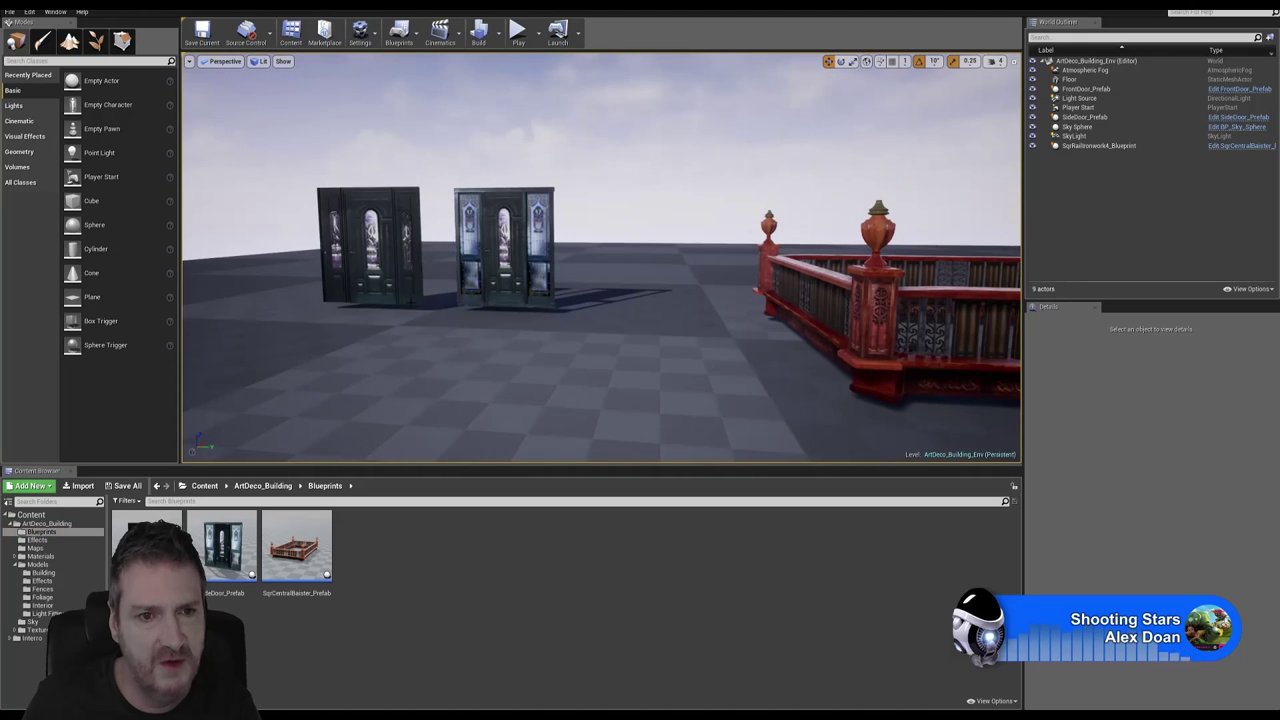
pyautogui.moveTo(743, 305); pyautogui.dragTo(905, 305, button='right')
pyautogui.moveTo(620, 331)
pyautogui.mouseDown(button='right')
pyautogui.moveTo(710, 344)
pyautogui.moveTo(598, 333)
pyautogui.moveTo(601, 347)
pyautogui.mouseUp(button='right')
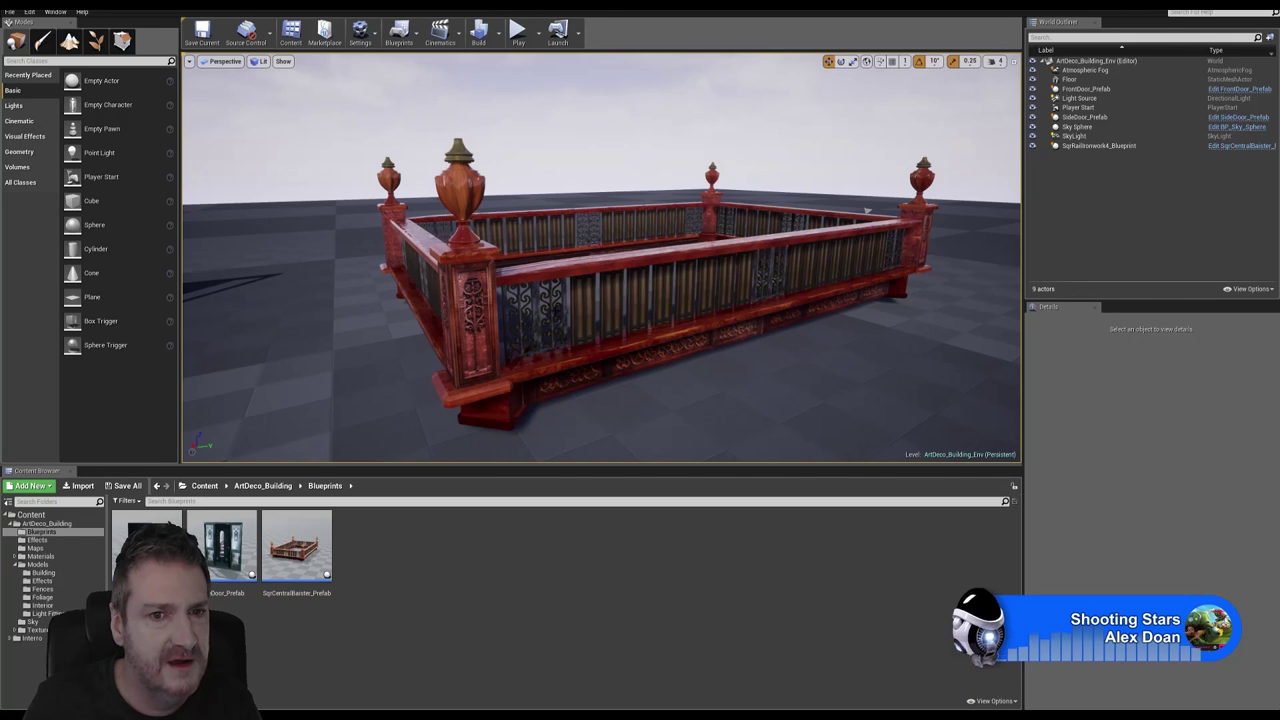
pyautogui.moveTo(868, 211); pyautogui.dragTo(868, 220, button='right')
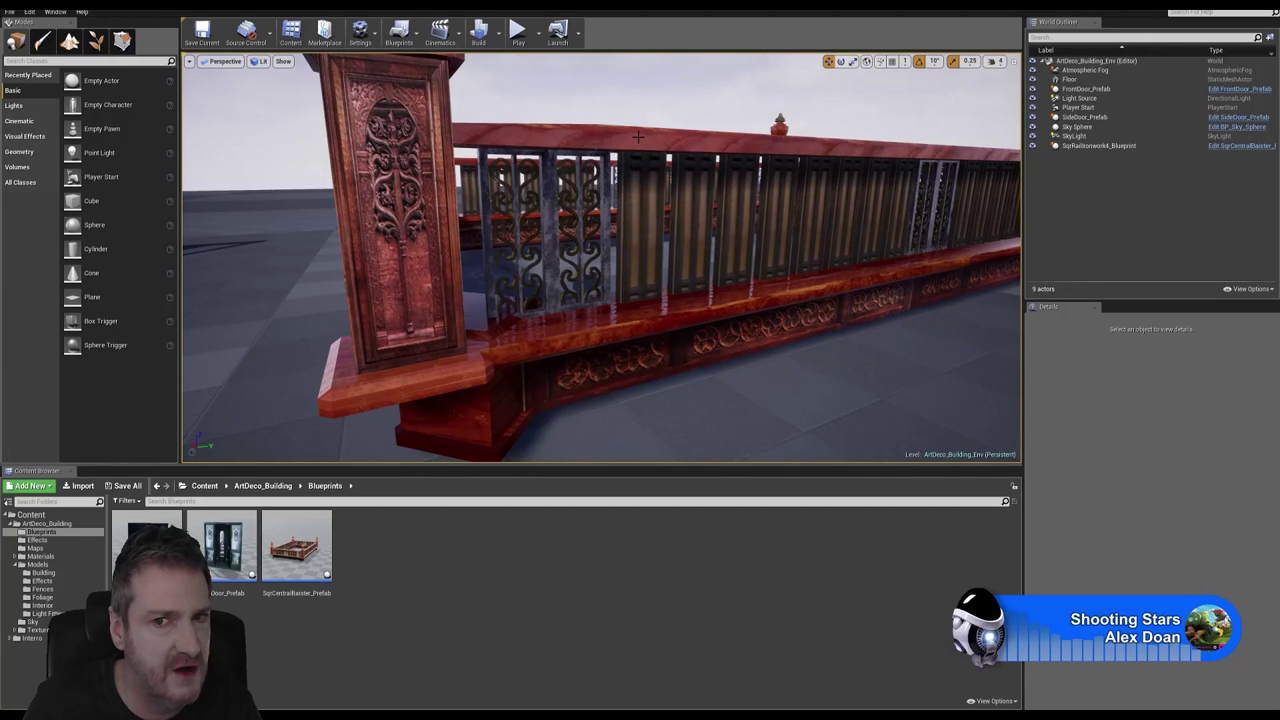
pyautogui.moveTo(868, 220)
pyautogui.mouseDown(button='right')
pyautogui.moveTo(832, 216)
pyautogui.moveTo(856, 222)
pyautogui.mouseUp(button='right')
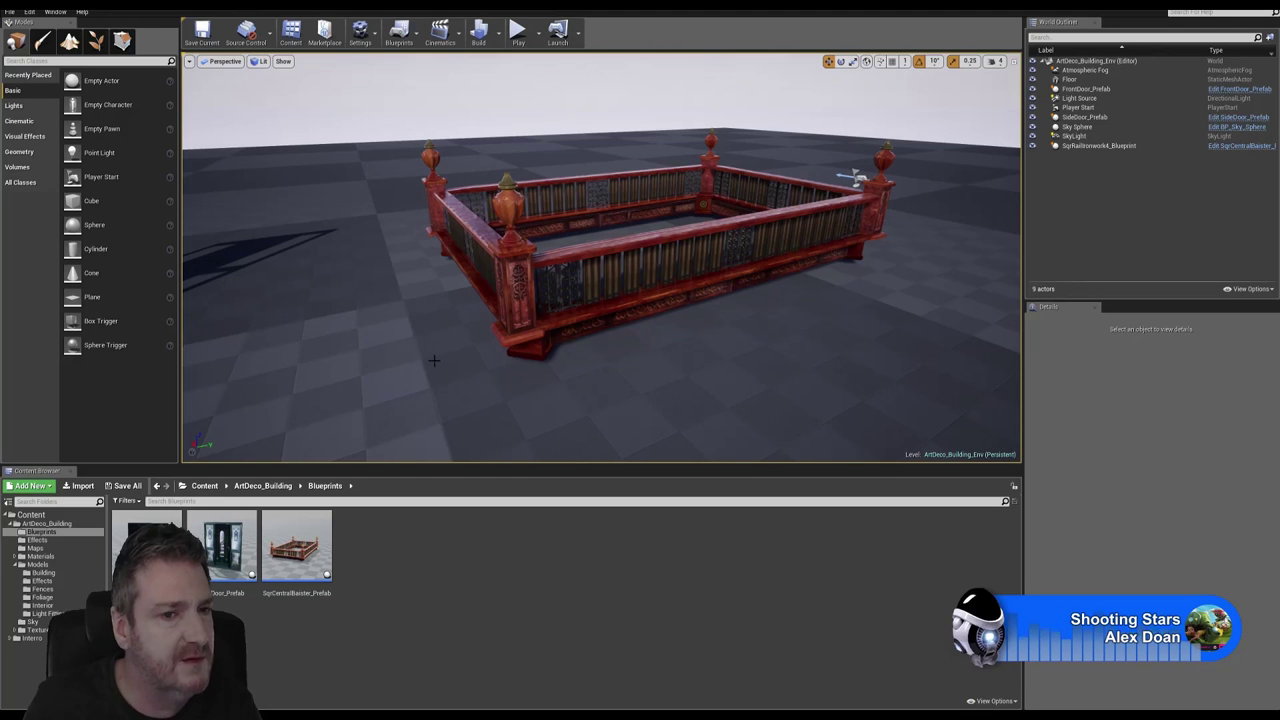
pyautogui.click(40, 565)
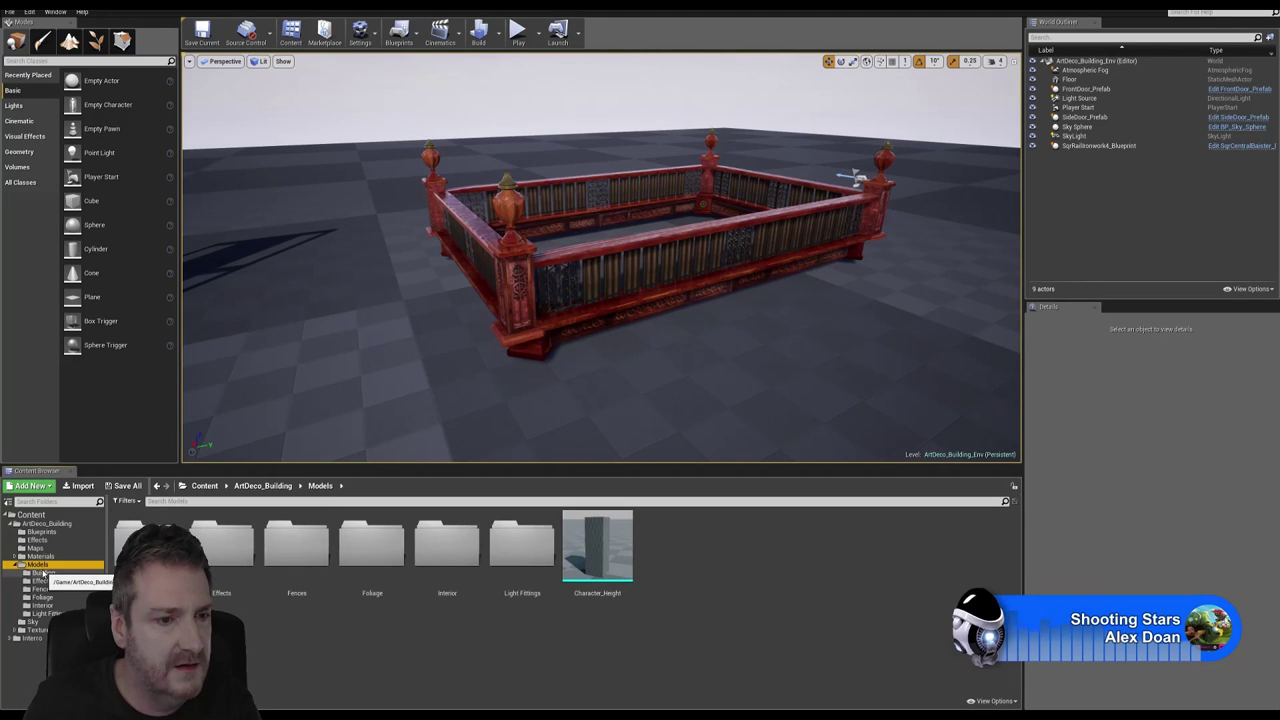
pyautogui.click(40, 573)
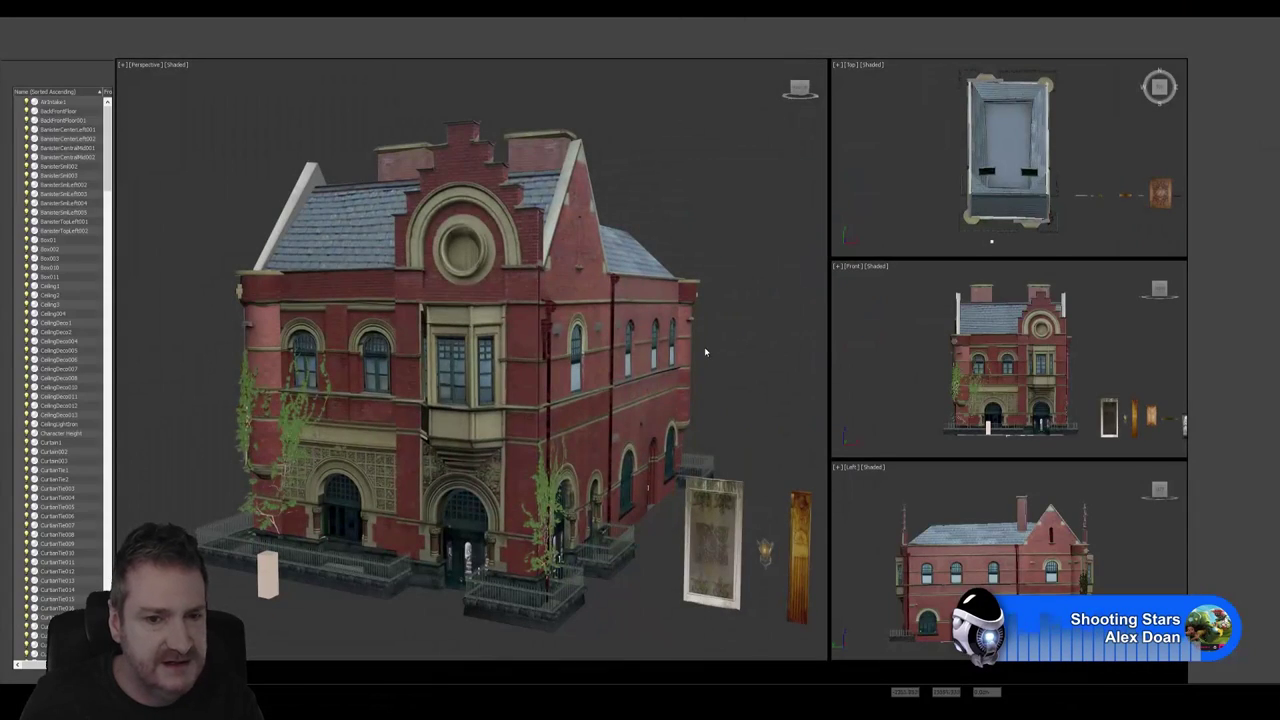
# Step: Switch to 3ds Max and survey the brick building and the row of separate props laid out beside it
pyautogui.rightClick(712, 209)
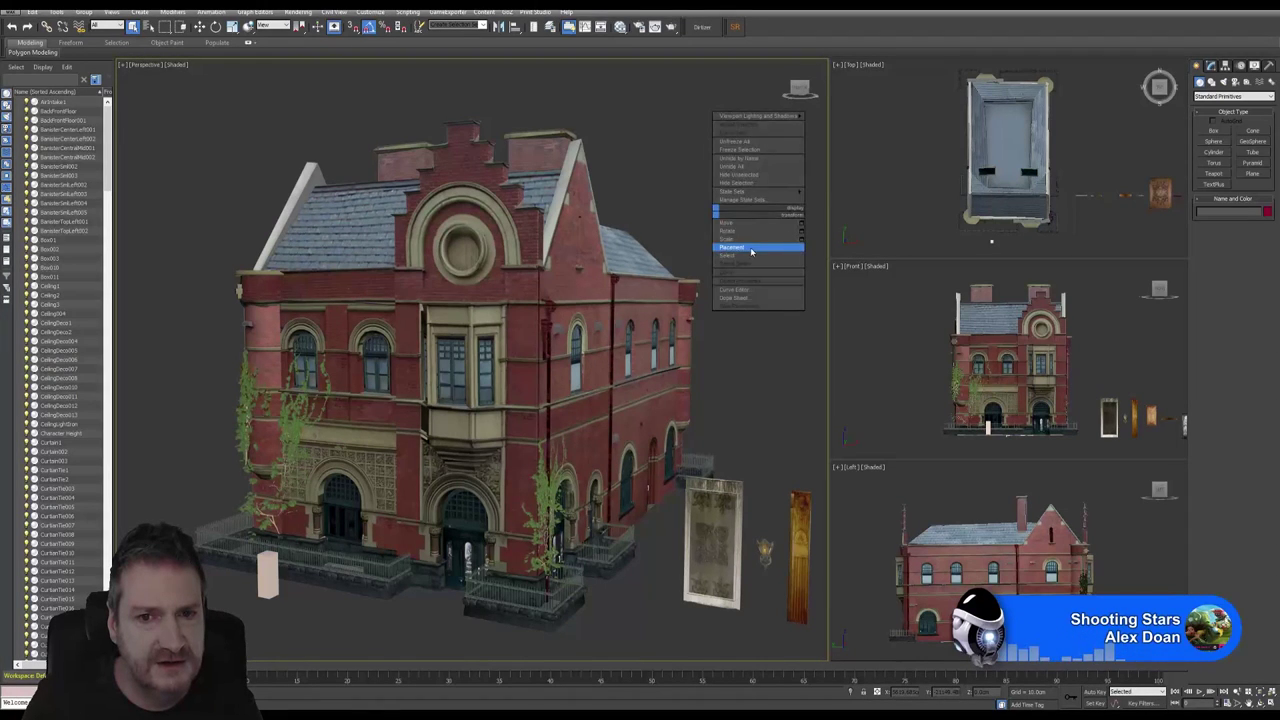
pyautogui.click(751, 254)
pyautogui.moveTo(663, 200)
pyautogui.mouseDown(button='middle')
pyautogui.moveTo(679, 219)
pyautogui.moveTo(649, 193)
pyautogui.mouseUp(button='middle')
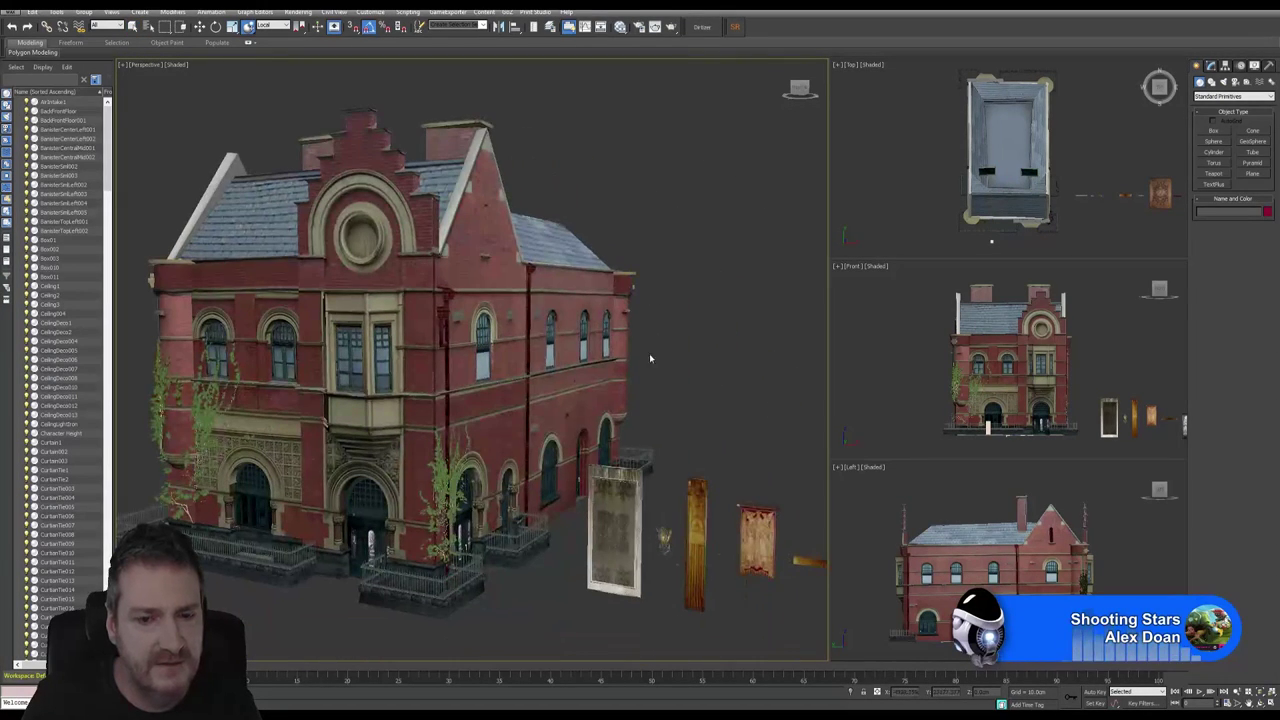
pyautogui.keyDown('alt'); pyautogui.moveTo(645, 452); pyautogui.dragTo(604, 432, button='middle'); pyautogui.keyUp('alt')
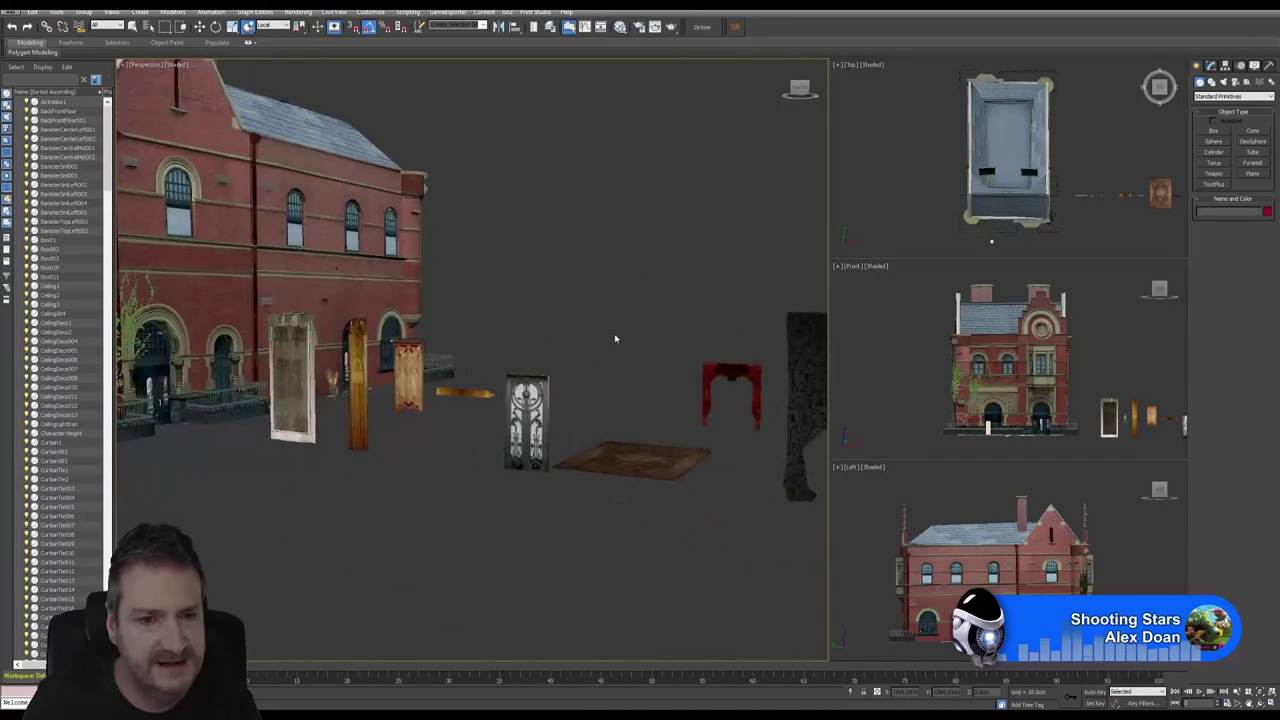
pyautogui.keyDown('alt'); pyautogui.moveTo(620, 322); pyautogui.dragTo(553, 286, button='middle'); pyautogui.keyUp('alt')
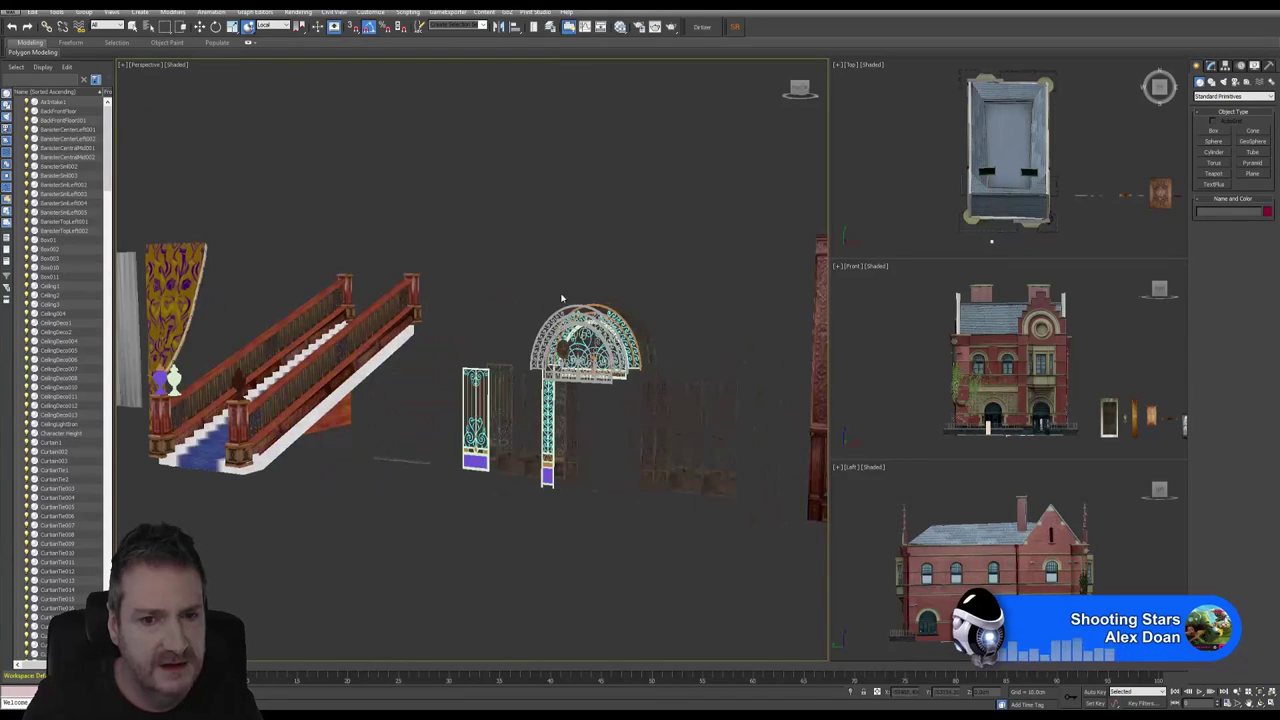
pyautogui.keyDown('alt'); pyautogui.moveTo(658, 307); pyautogui.dragTo(323, 442, button='middle'); pyautogui.keyUp('alt')
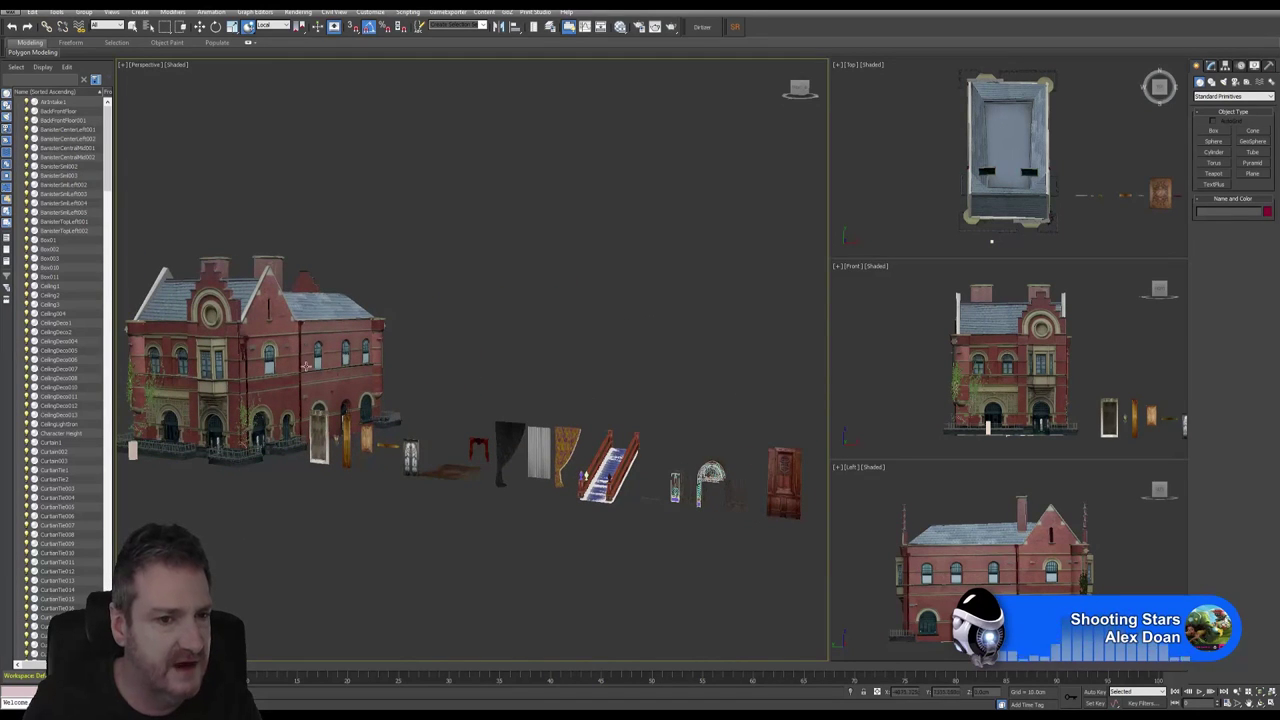
pyautogui.keyDown('alt'); pyautogui.moveTo(663, 354); pyautogui.dragTo(459, 452, button='middle'); pyautogui.keyUp('alt')
# Step: Examine the glowing hanging lantern's glass panels and etched pattern up close among the ceiling props
pyautogui.scroll(5, 459, 452)
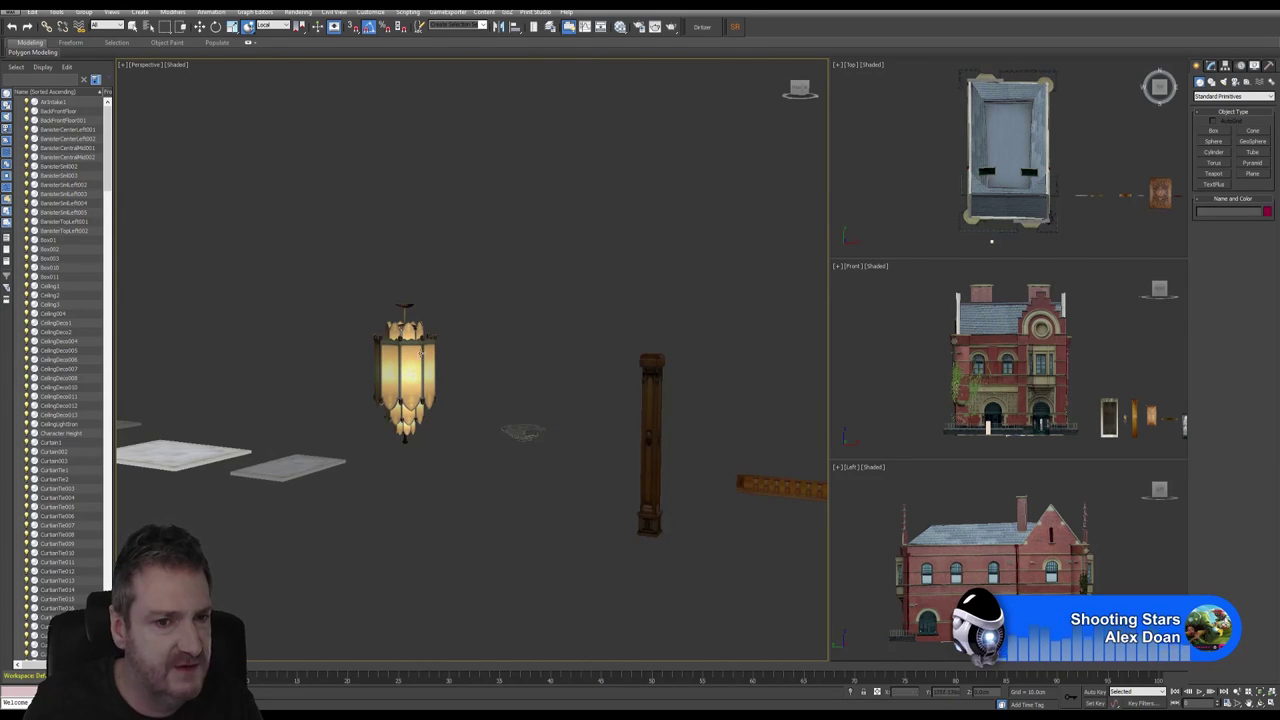
pyautogui.scroll(10, 383, 375)
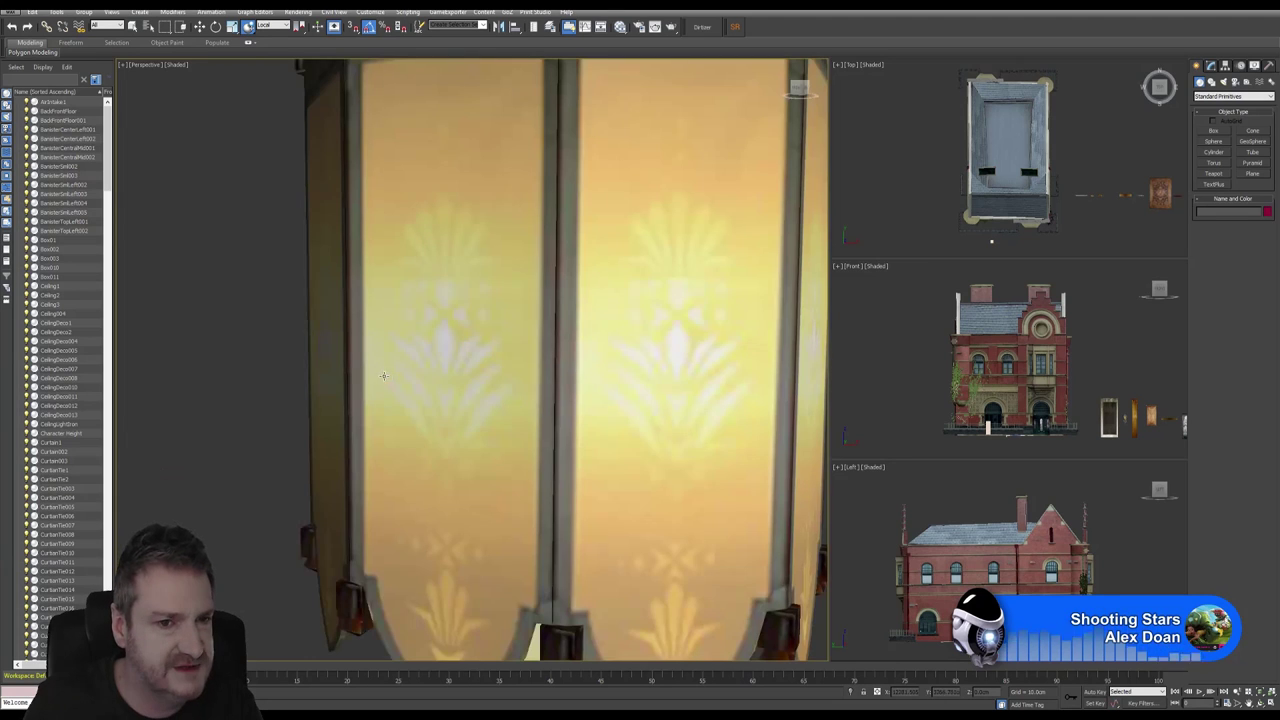
pyautogui.scroll(-10, 509, 385)
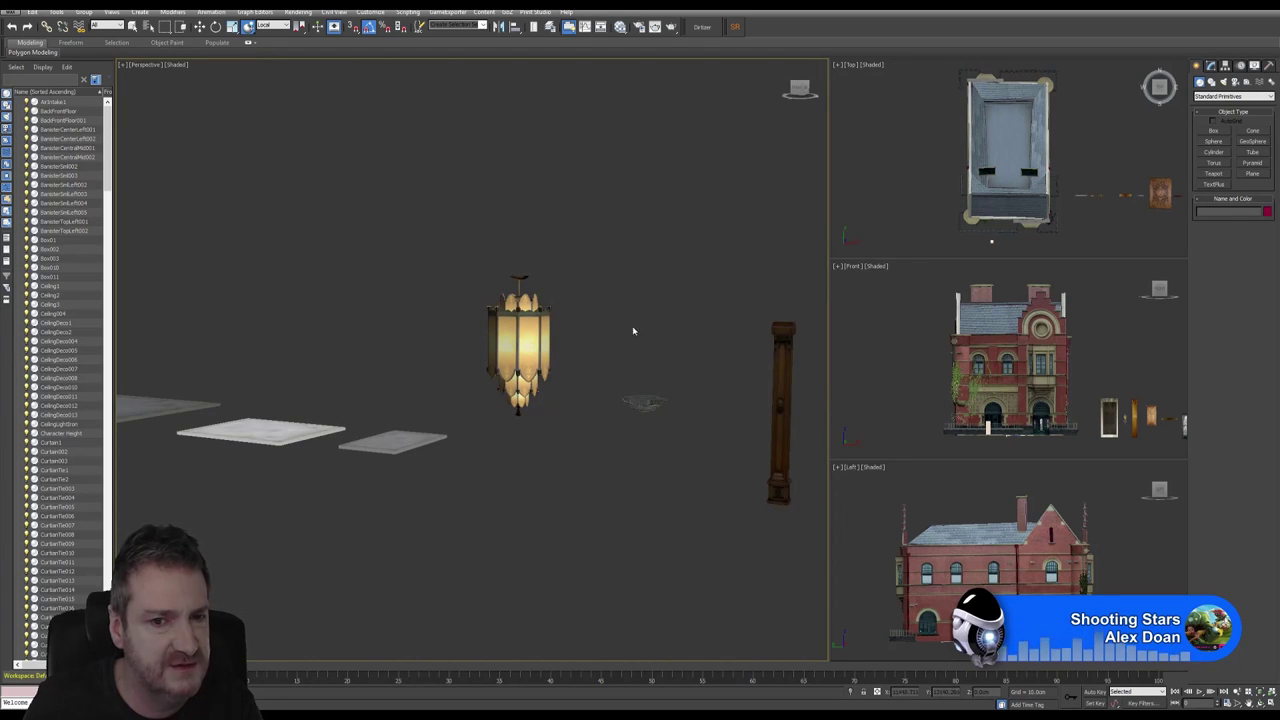
pyautogui.scroll(5, 623, 331)
pyautogui.moveTo(626, 322); pyautogui.dragTo(620, 322, button='middle')
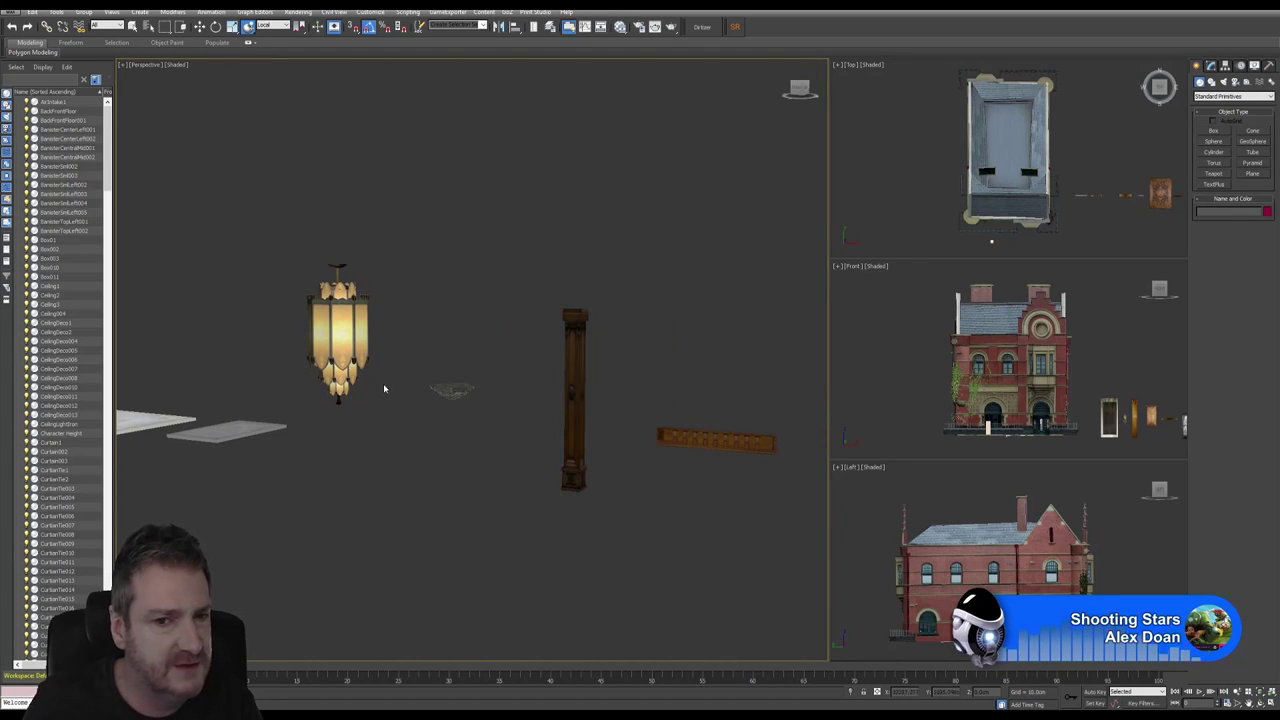
# Step: Survey the remaining floor, door and stair railing pieces, and return to the wall panel, column and banner near the building
pyautogui.scroll(-4, 649, 400)
pyautogui.moveTo(679, 328); pyautogui.dragTo(537, 328, button='middle')
pyautogui.keyDown('alt'); pyautogui.moveTo(237, 534); pyautogui.dragTo(651, 463, button='middle'); pyautogui.keyUp('alt')
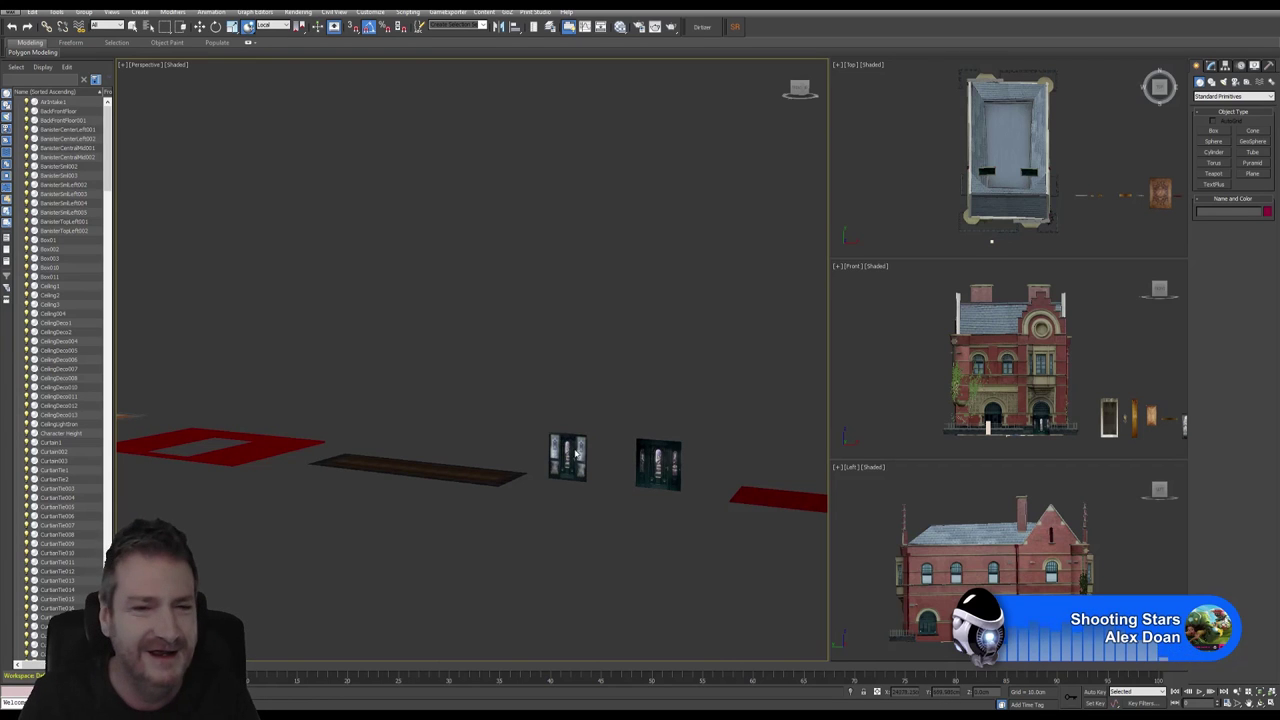
pyautogui.keyDown('alt'); pyautogui.moveTo(625, 374); pyautogui.dragTo(556, 364, button='middle'); pyautogui.keyUp('alt')
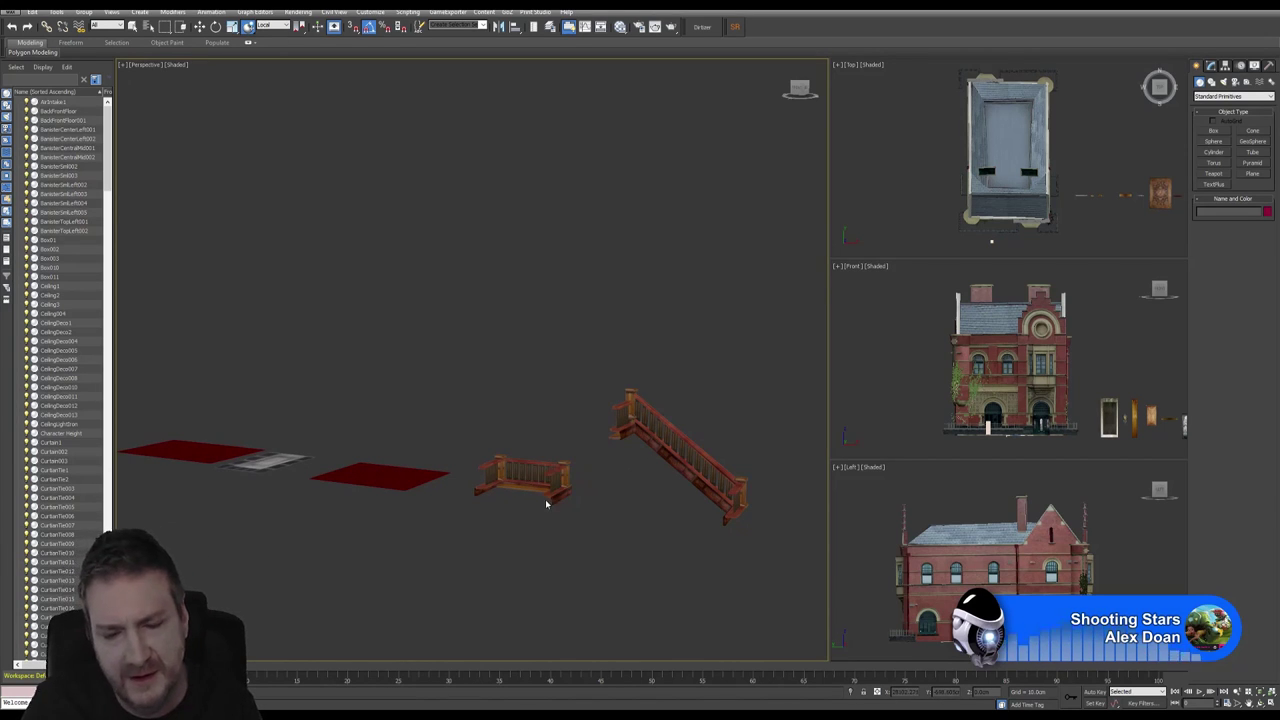
pyautogui.moveTo(549, 411); pyautogui.dragTo(391, 335, button='middle')
pyautogui.scroll(8, 424, 424)
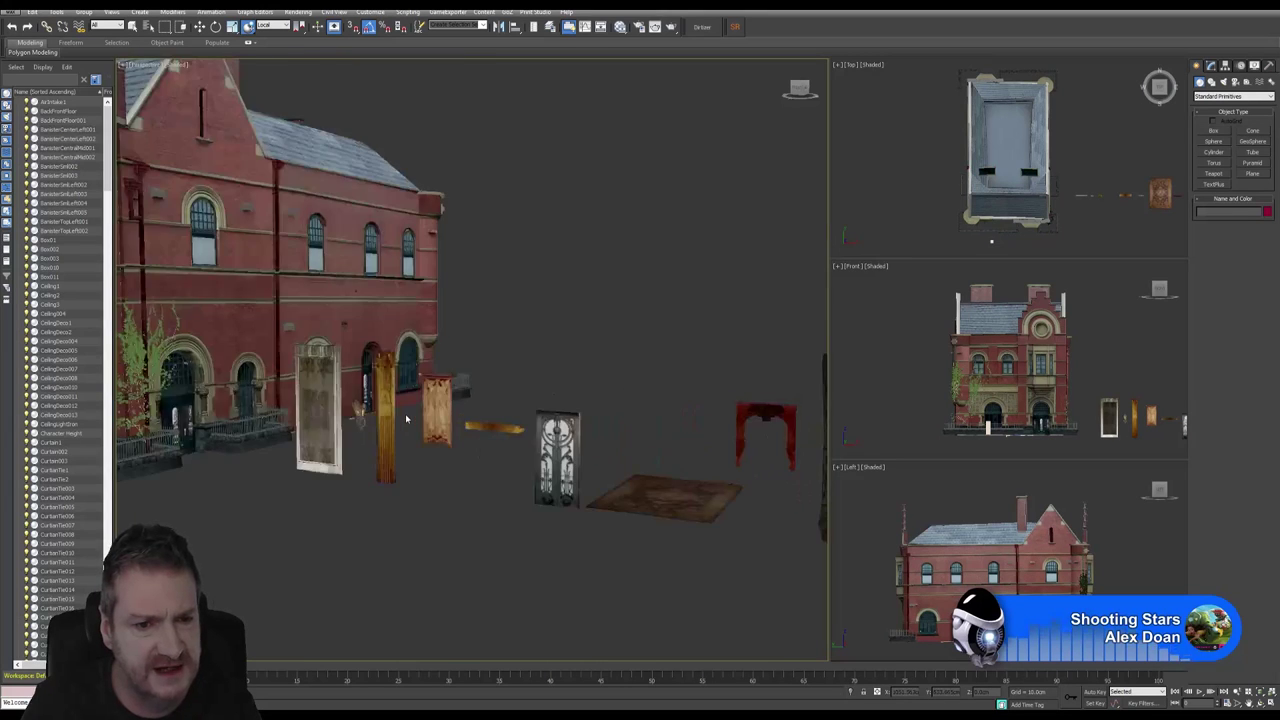
pyautogui.scroll(4, 406, 419)
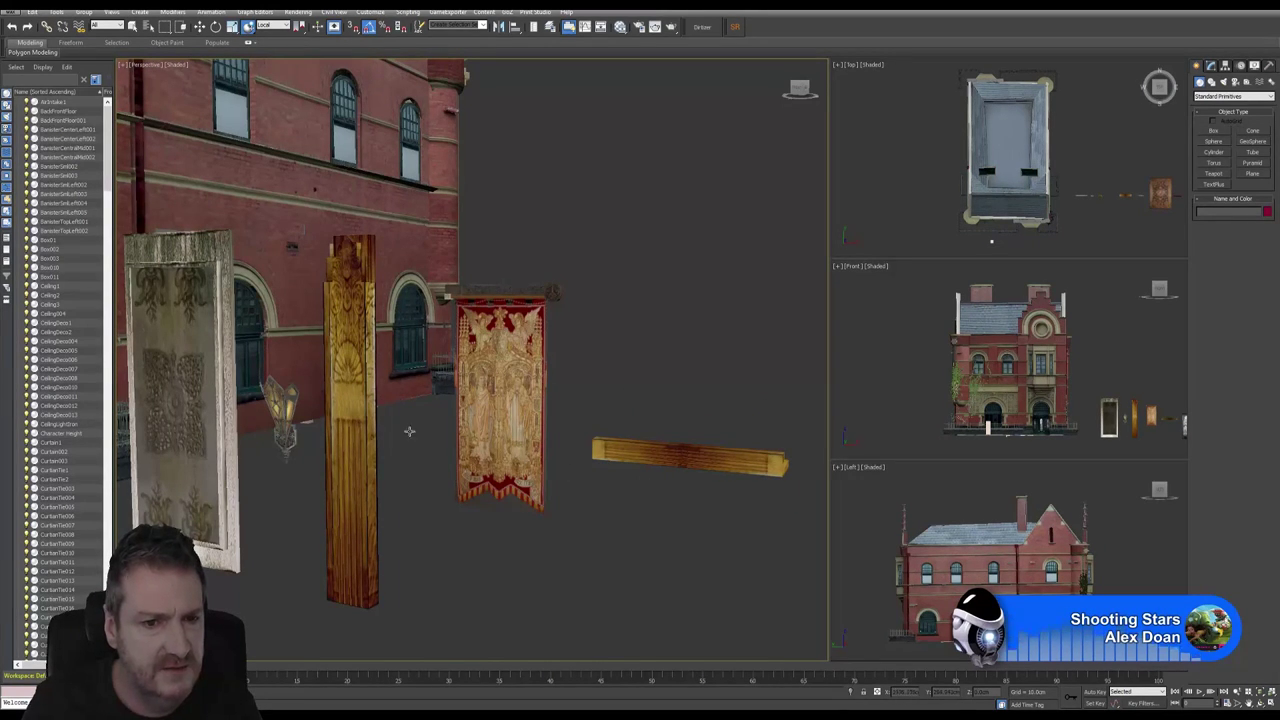
# Step: Select the carved wooden column beside the wall sconce and examine its front and side faces from several angles
pyautogui.click(355, 390)
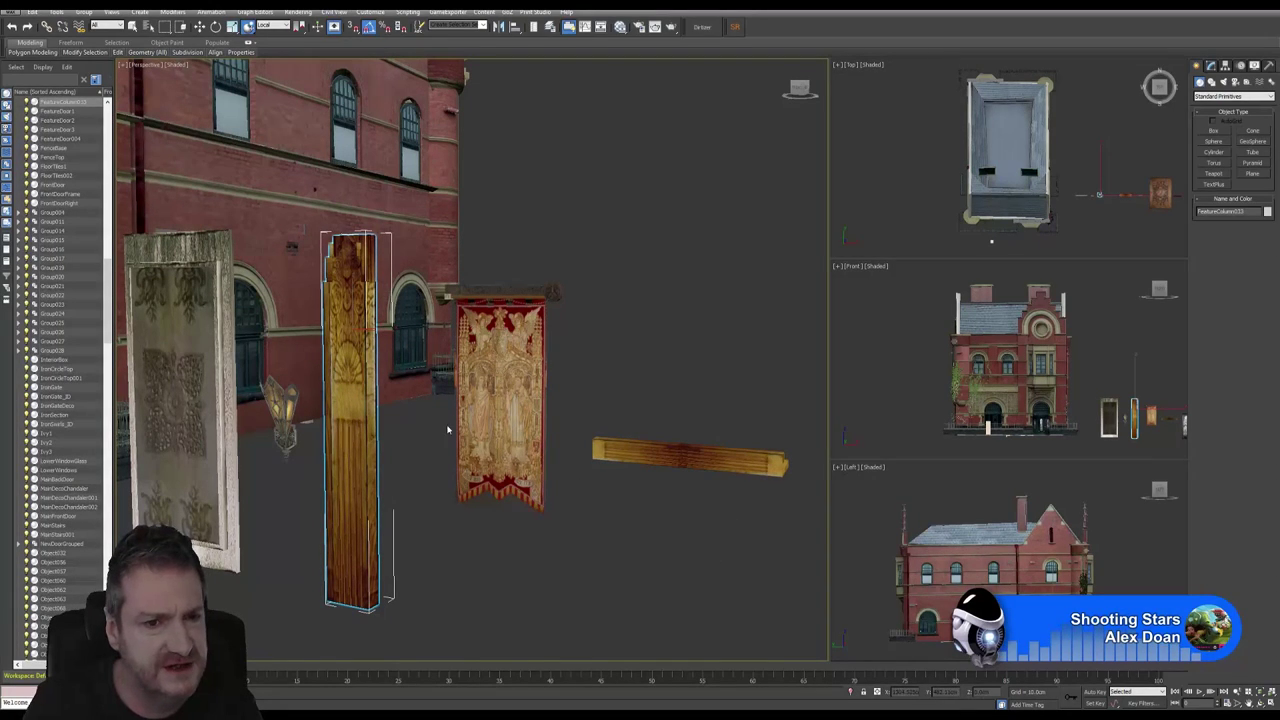
pyautogui.keyDown('alt'); pyautogui.moveTo(496, 433); pyautogui.dragTo(392, 410, button='middle'); pyautogui.keyUp('alt')
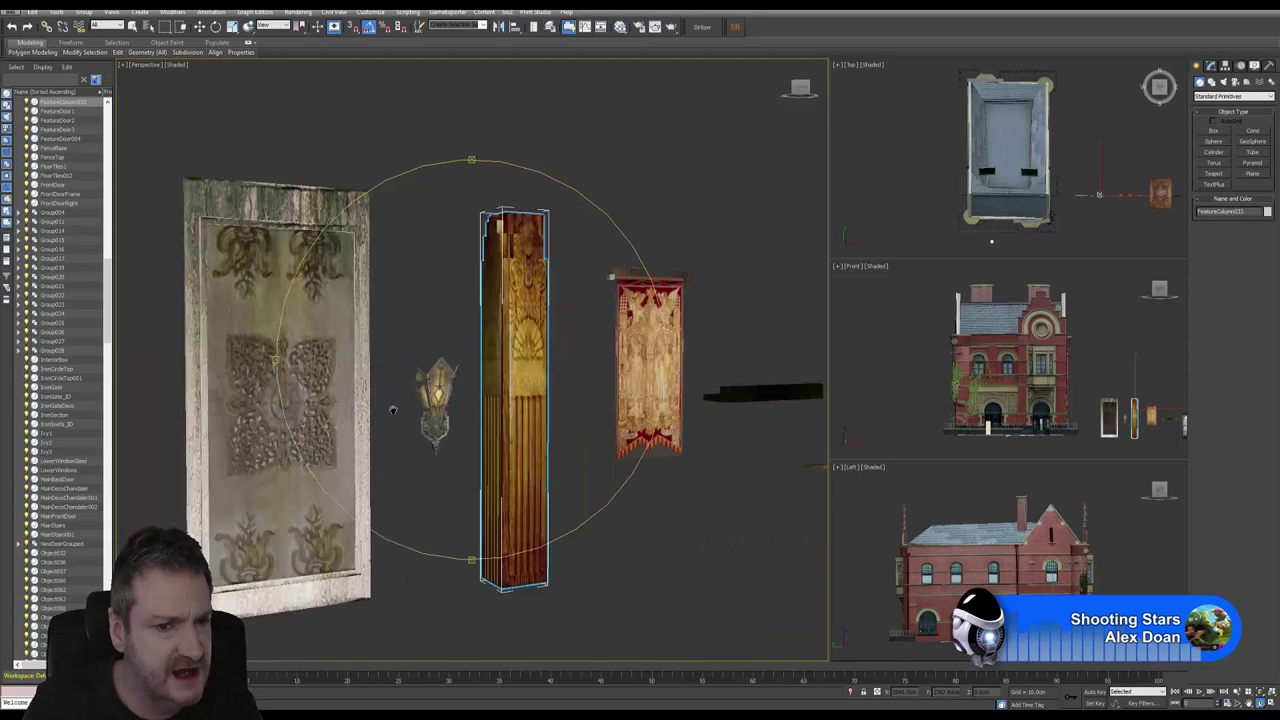
pyautogui.click(1260, 692)
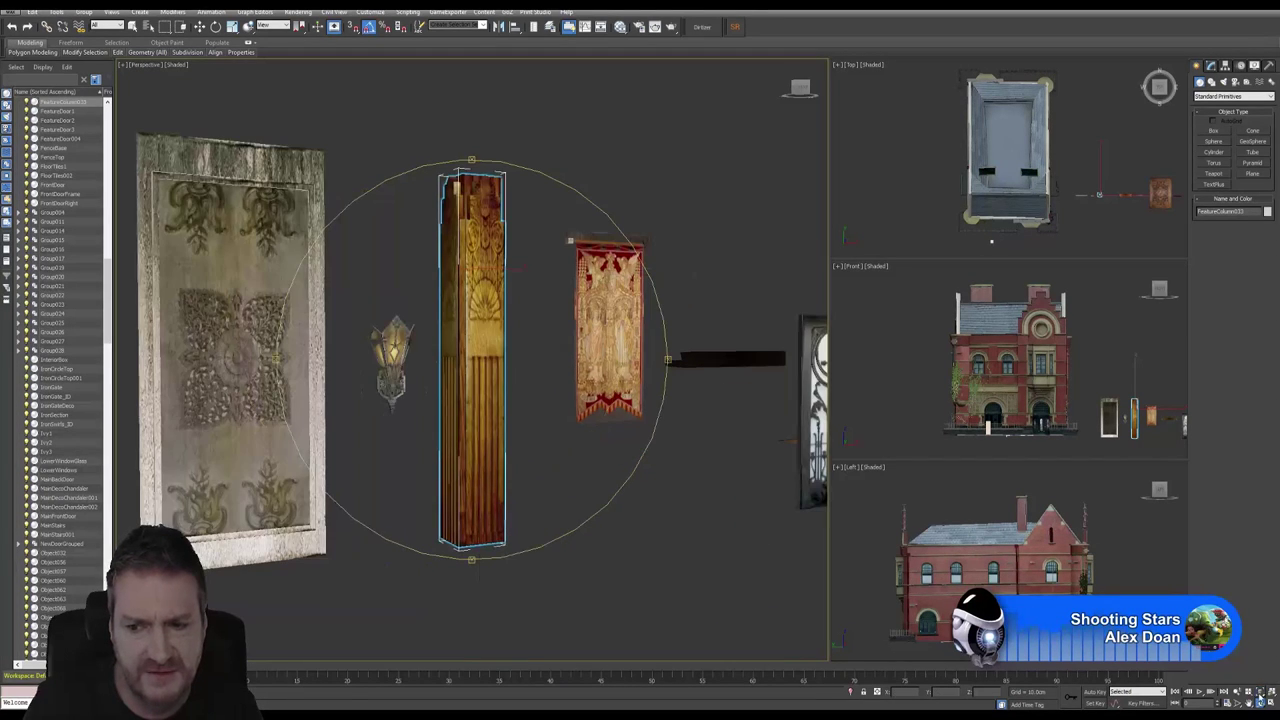
pyautogui.moveTo(456, 366); pyautogui.dragTo(446, 372)
pyautogui.moveTo(463, 316)
pyautogui.keyDown('alt'); pyautogui.mouseDown(button='middle')
pyautogui.moveTo(497, 366)
pyautogui.moveTo(420, 316)
pyautogui.moveTo(523, 357)
pyautogui.moveTo(463, 296)
pyautogui.moveTo(456, 320)
pyautogui.mouseUp(button='middle'); pyautogui.keyUp('alt')
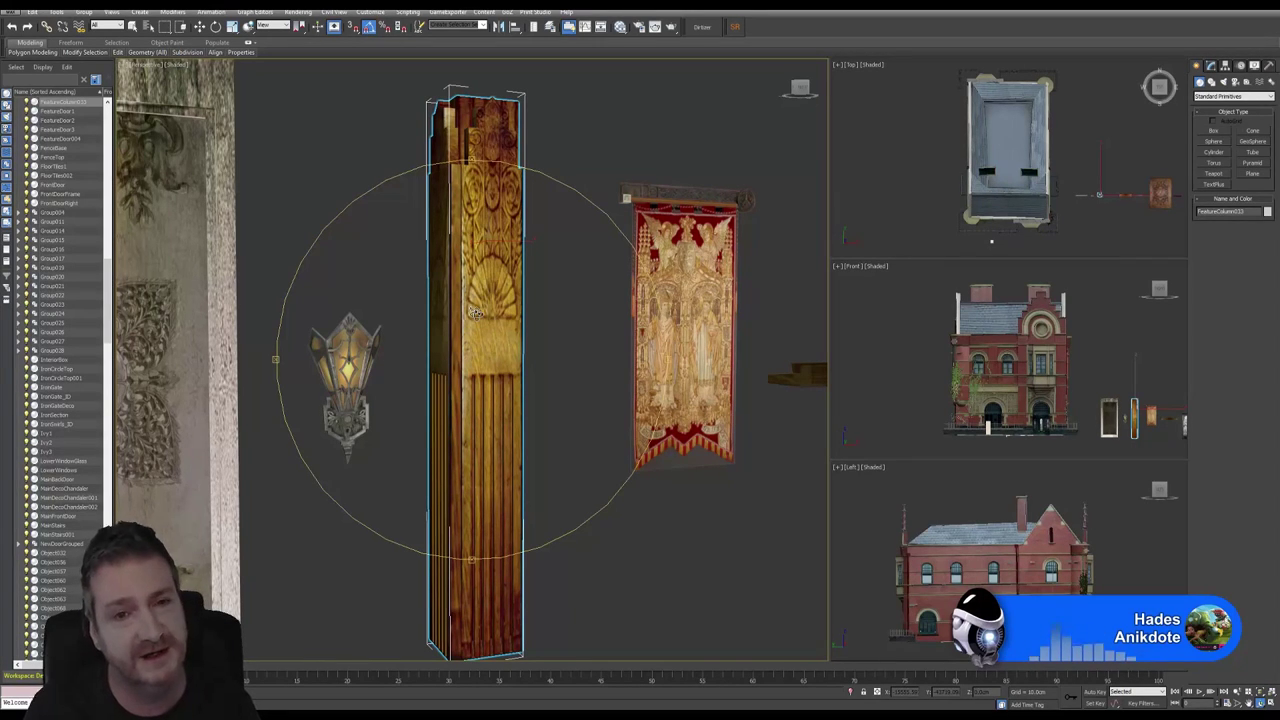
pyautogui.moveTo(476, 313)
pyautogui.keyDown('alt'); pyautogui.mouseDown(button='middle')
pyautogui.moveTo(520, 357)
pyautogui.moveTo(476, 358)
pyautogui.moveTo(490, 294)
pyautogui.mouseUp(button='middle'); pyautogui.keyUp('alt')
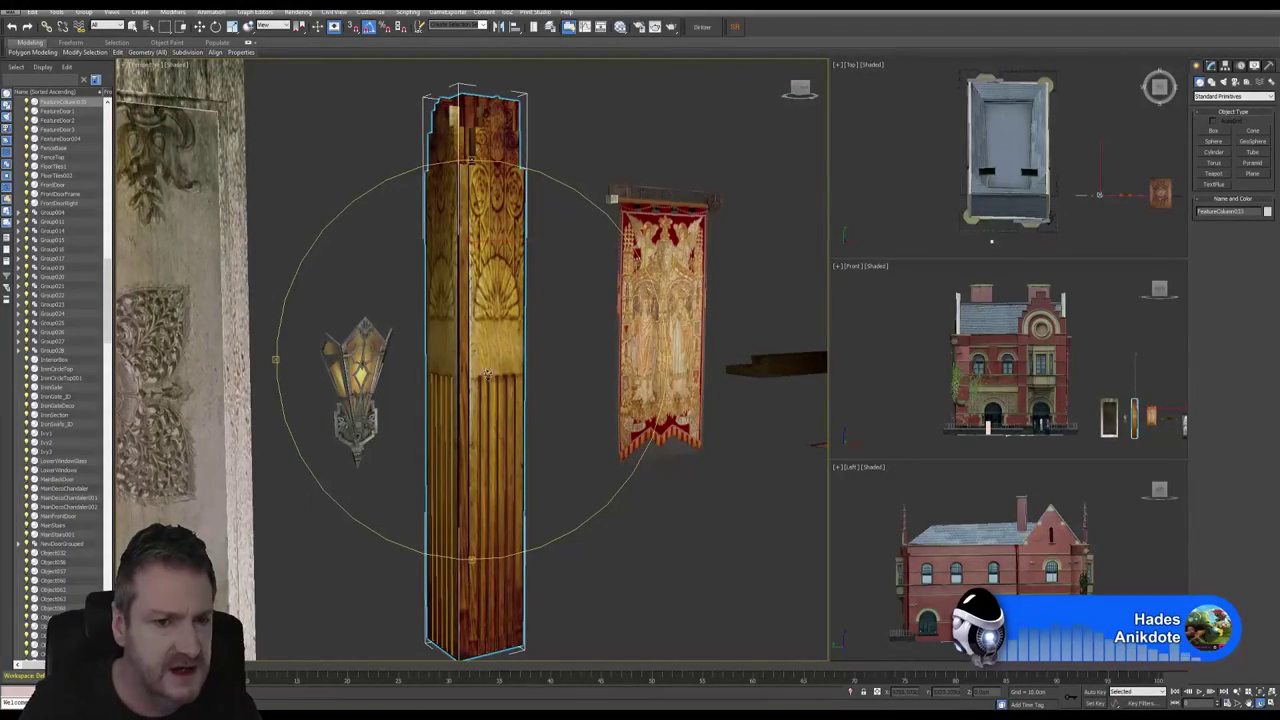
pyautogui.moveTo(489, 356)
pyautogui.keyDown('alt'); pyautogui.mouseDown(button='middle')
pyautogui.moveTo(491, 333)
pyautogui.moveTo(494, 370)
pyautogui.mouseUp(button='middle'); pyautogui.keyUp('alt')
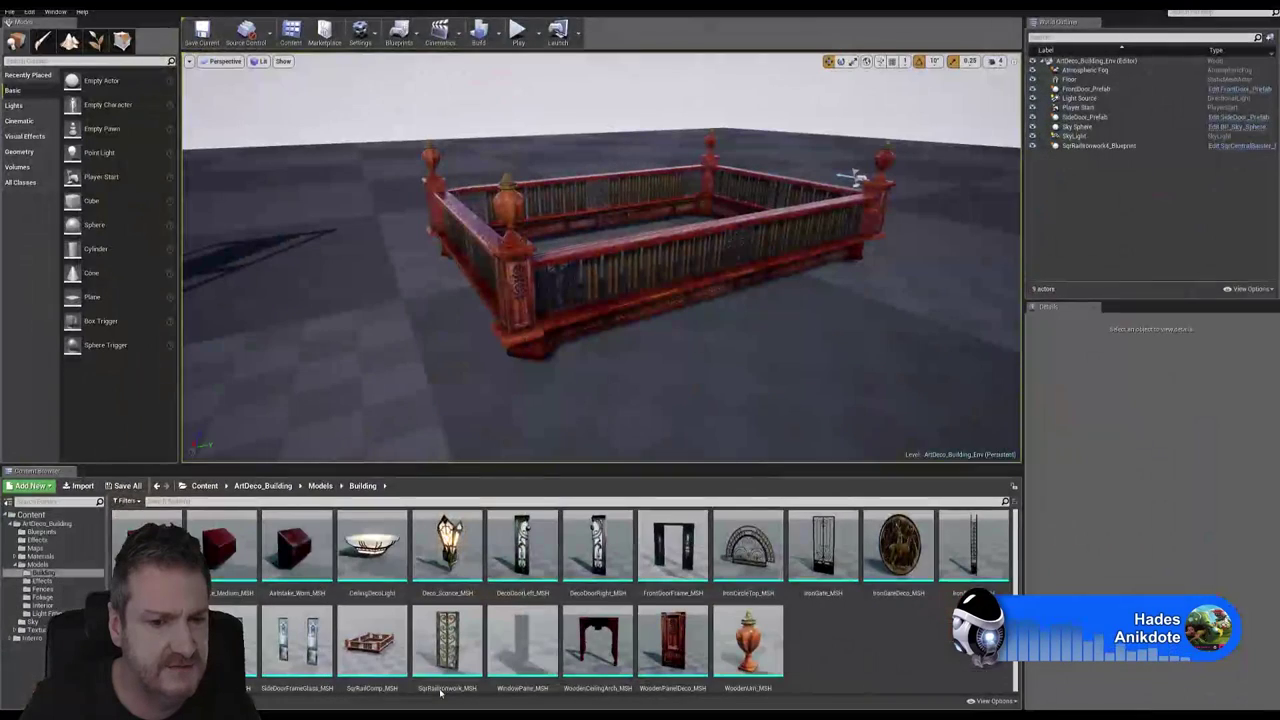
# Step: Switch back to Unreal Editor and inspect the worn wooden cap and urn on the balustrade's front corner post
pyautogui.press('w')
pyautogui.moveTo(601, 257); pyautogui.dragTo(540, 290, button='right')
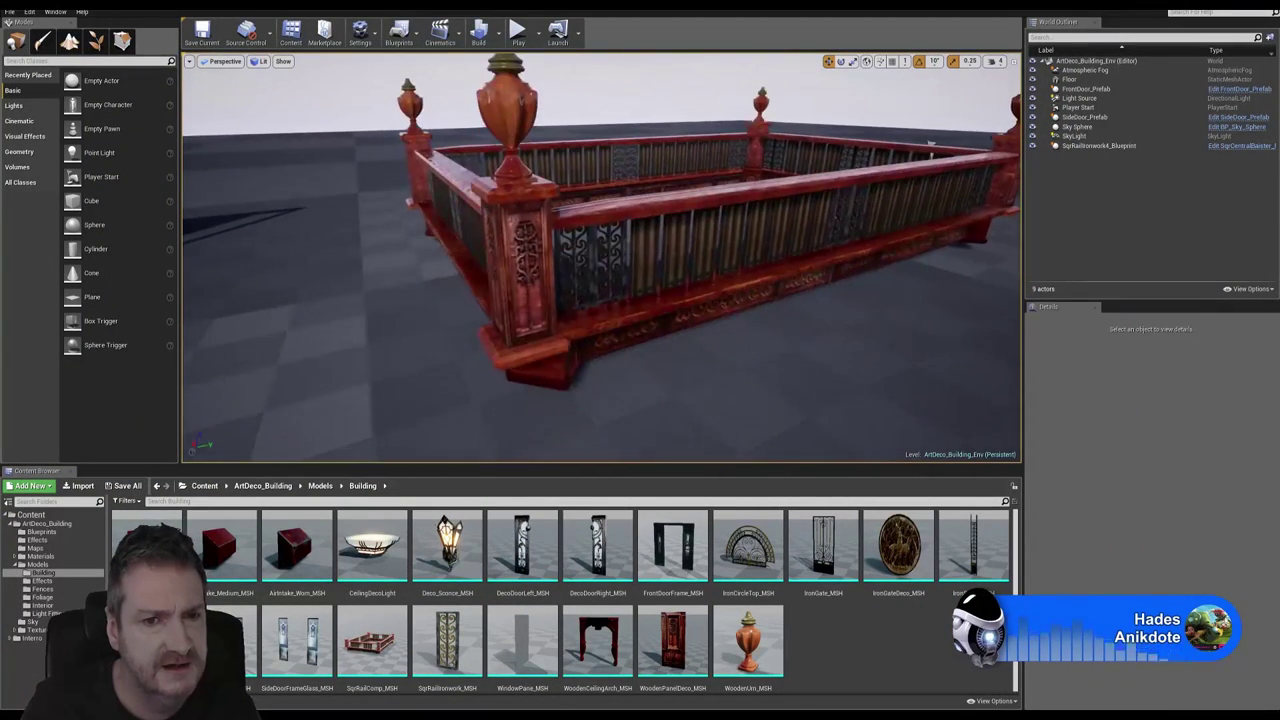
pyautogui.scroll(3, 931, 143)
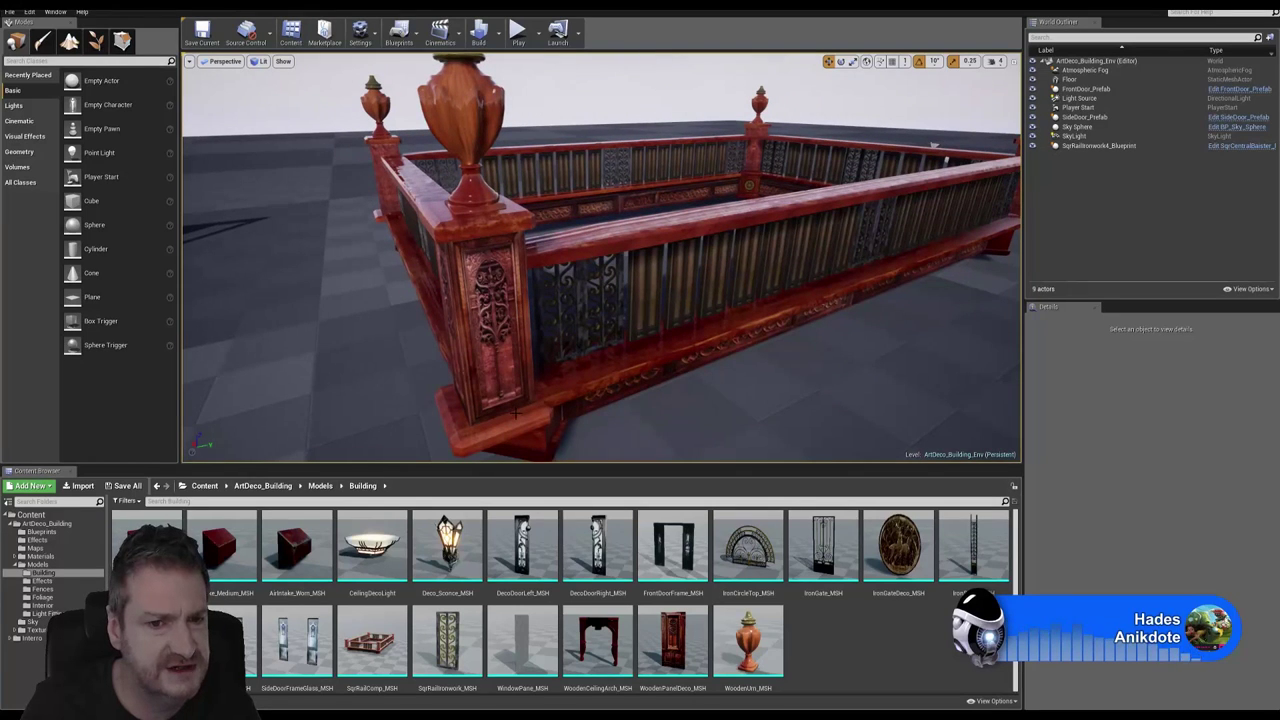
pyautogui.moveTo(931, 143); pyautogui.dragTo(828, 150, button='right')
pyautogui.press('w')
pyautogui.moveTo(550, 302); pyautogui.dragTo(572, 314, button='right')
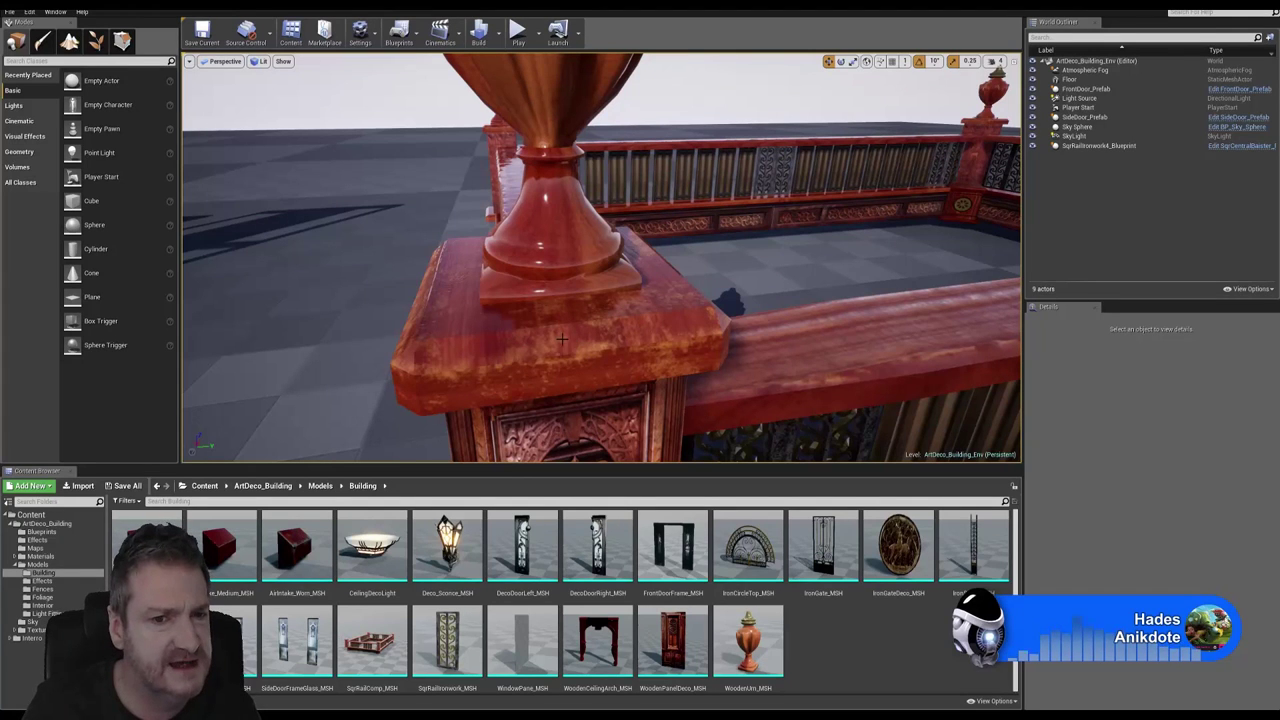
# Step: Examine the balustrade's front corner post, carved panel, top rail and urn from farther back
pyautogui.moveTo(600, 300); pyautogui.dragTo(600, 385)
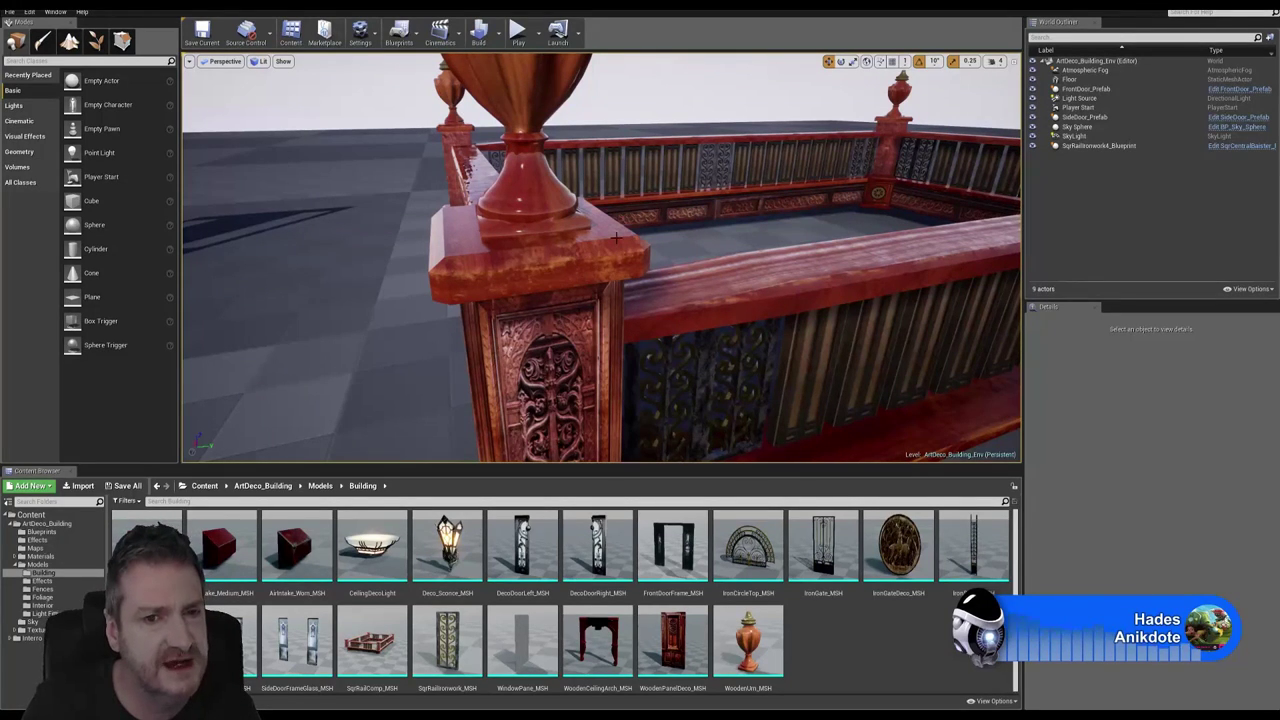
pyautogui.moveTo(600, 300); pyautogui.dragTo(612, 345)
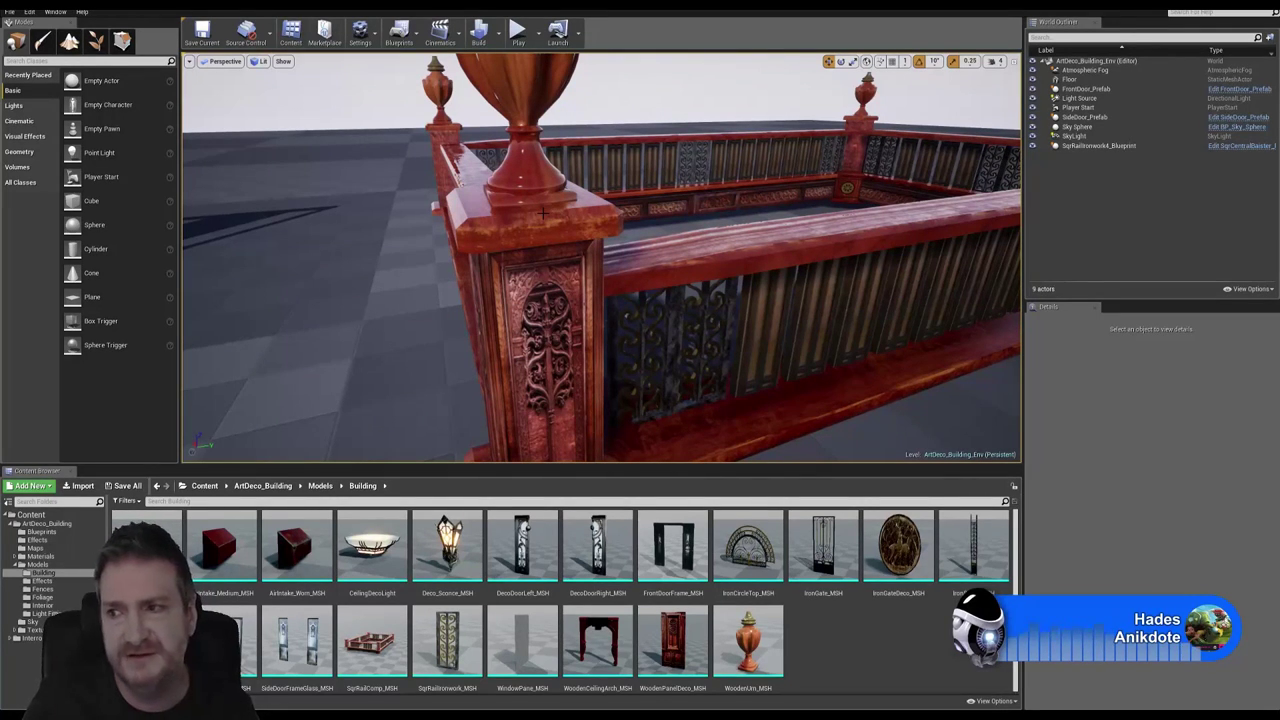
pyautogui.moveTo(506, 233); pyautogui.dragTo(512, 160, button='right')
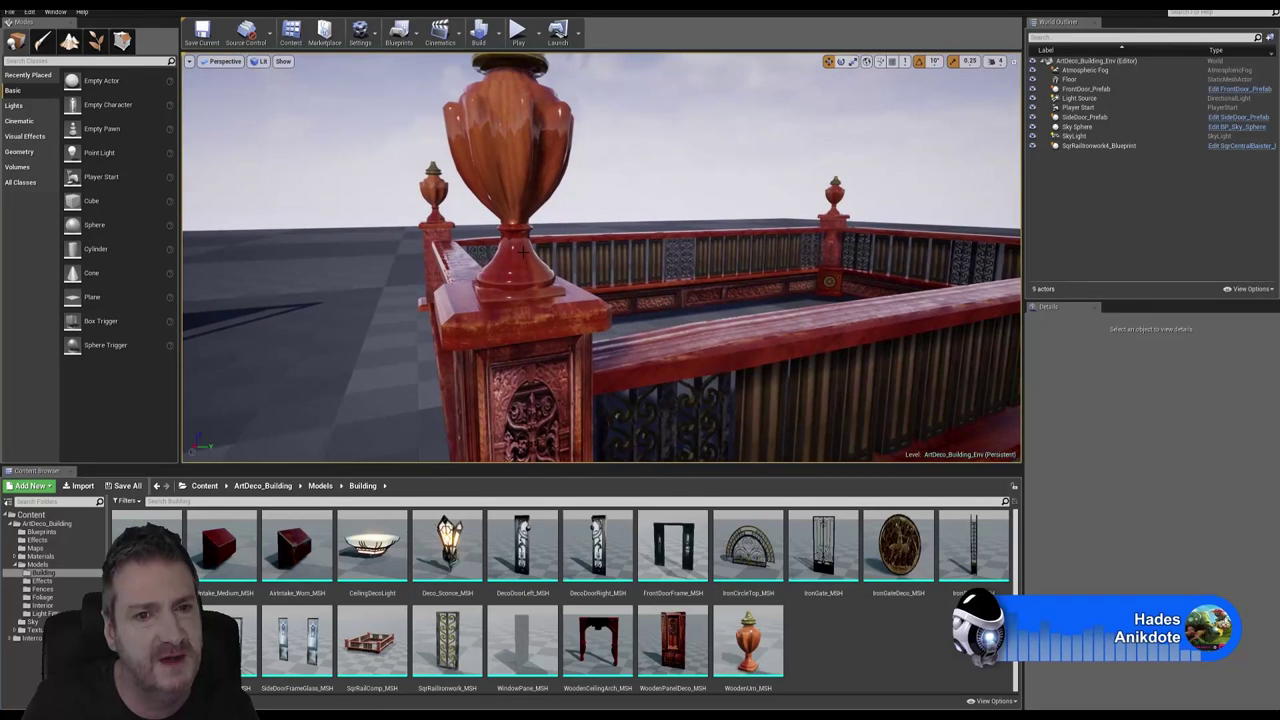
pyautogui.moveTo(600, 257); pyautogui.dragTo(624, 349)
pyautogui.moveTo(600, 257); pyautogui.dragTo(600, 330)
pyautogui.moveTo(550, 165); pyautogui.dragTo(547, 166, button='right')
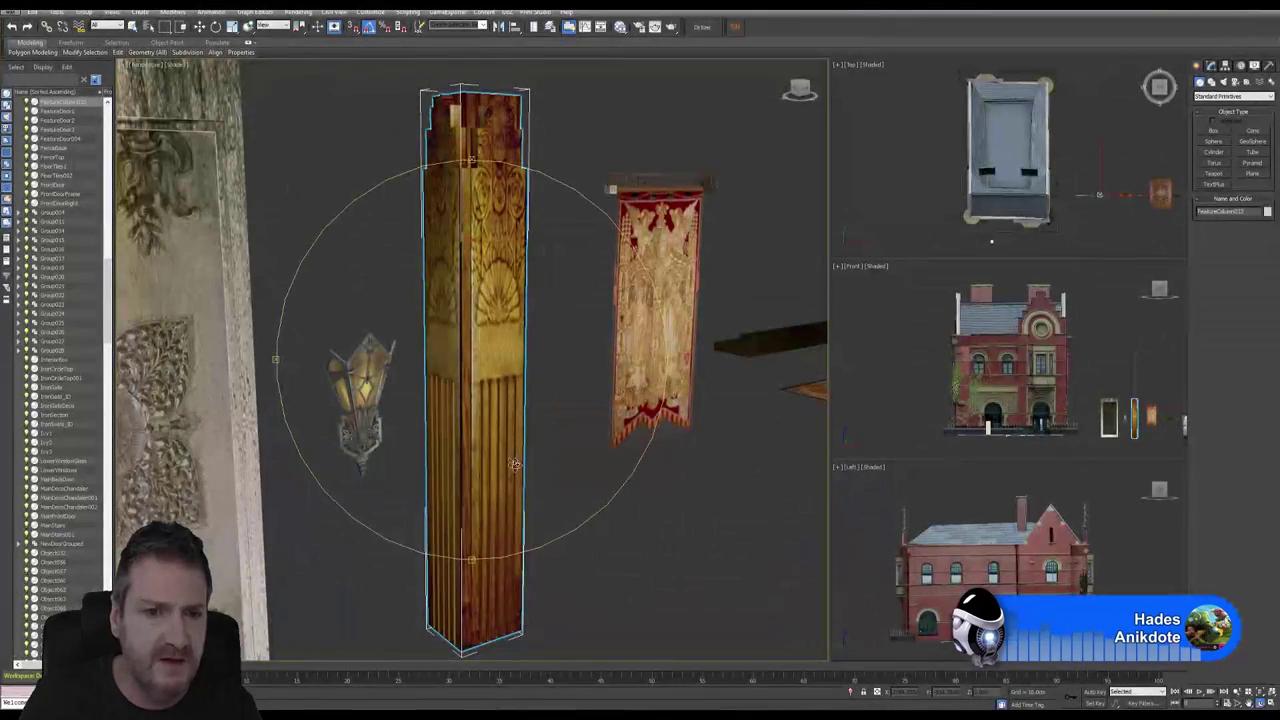
# Step: Return to 3ds Max, open the Slate Material Editor and pick the carved wooden column's material from the model
pyautogui.moveTo(486, 331); pyautogui.dragTo(471, 336)
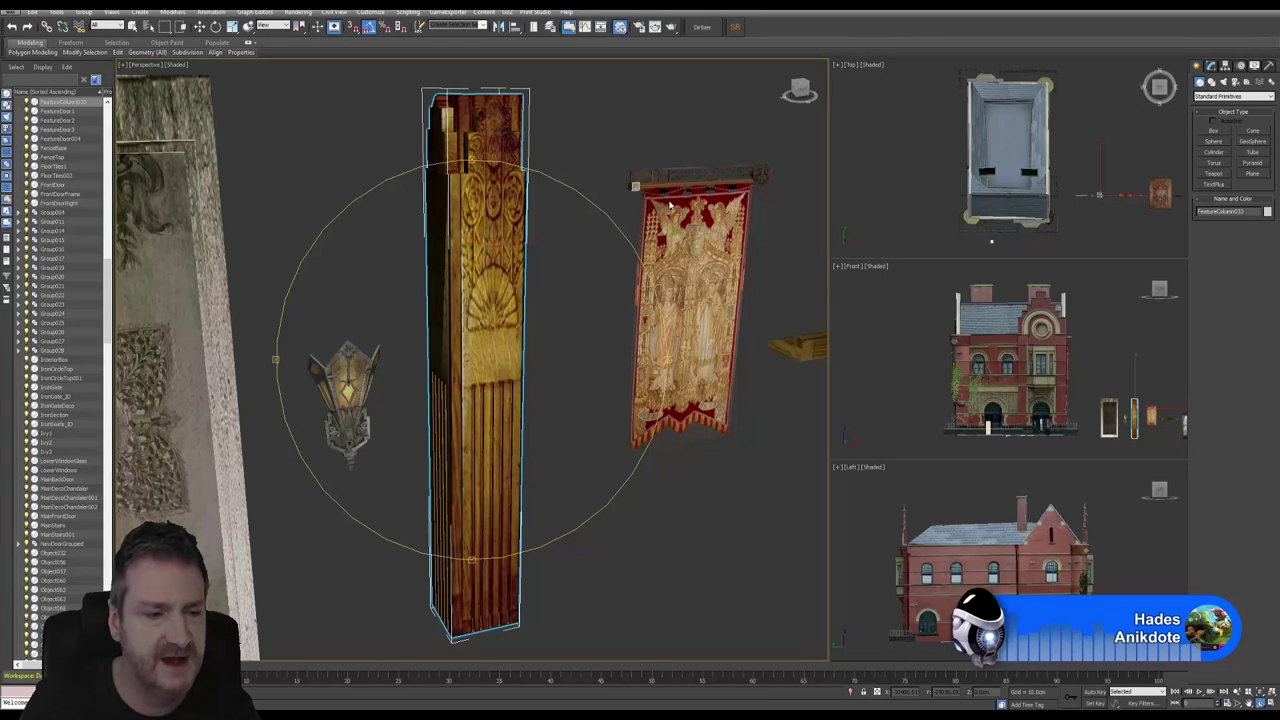
pyautogui.press('m')
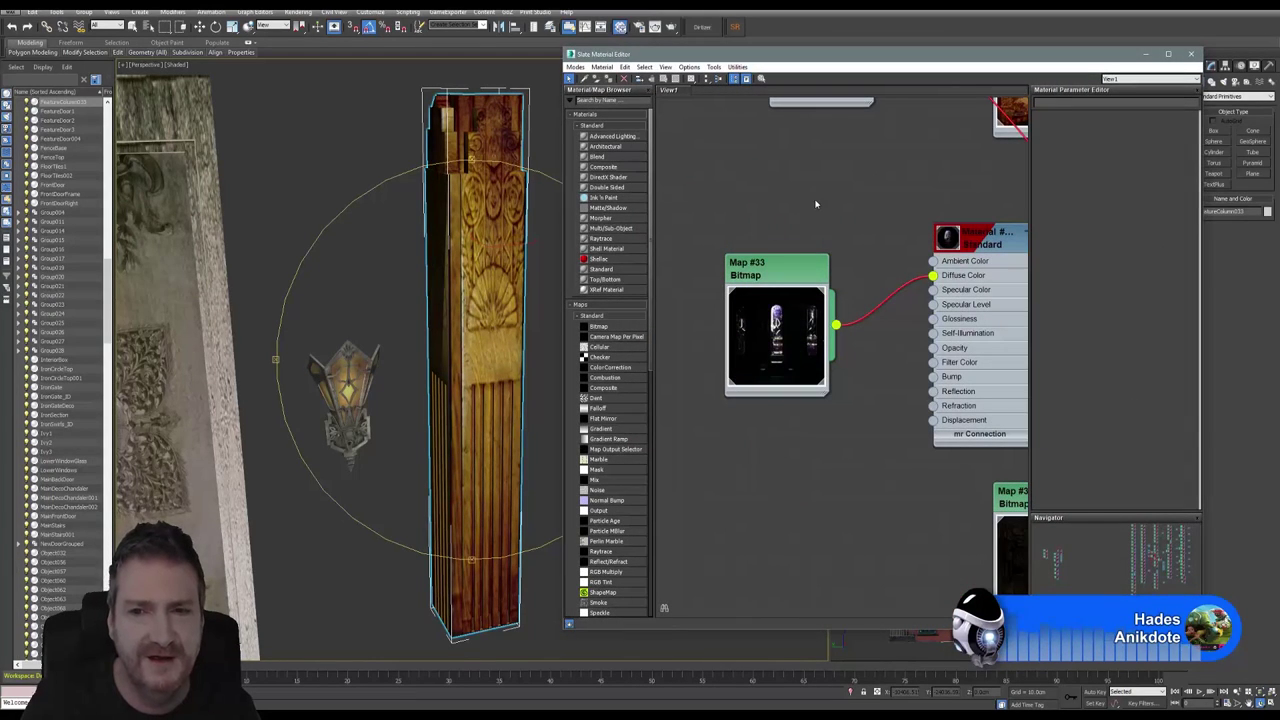
pyautogui.rightClick(816, 203)
pyautogui.click(748, 193)
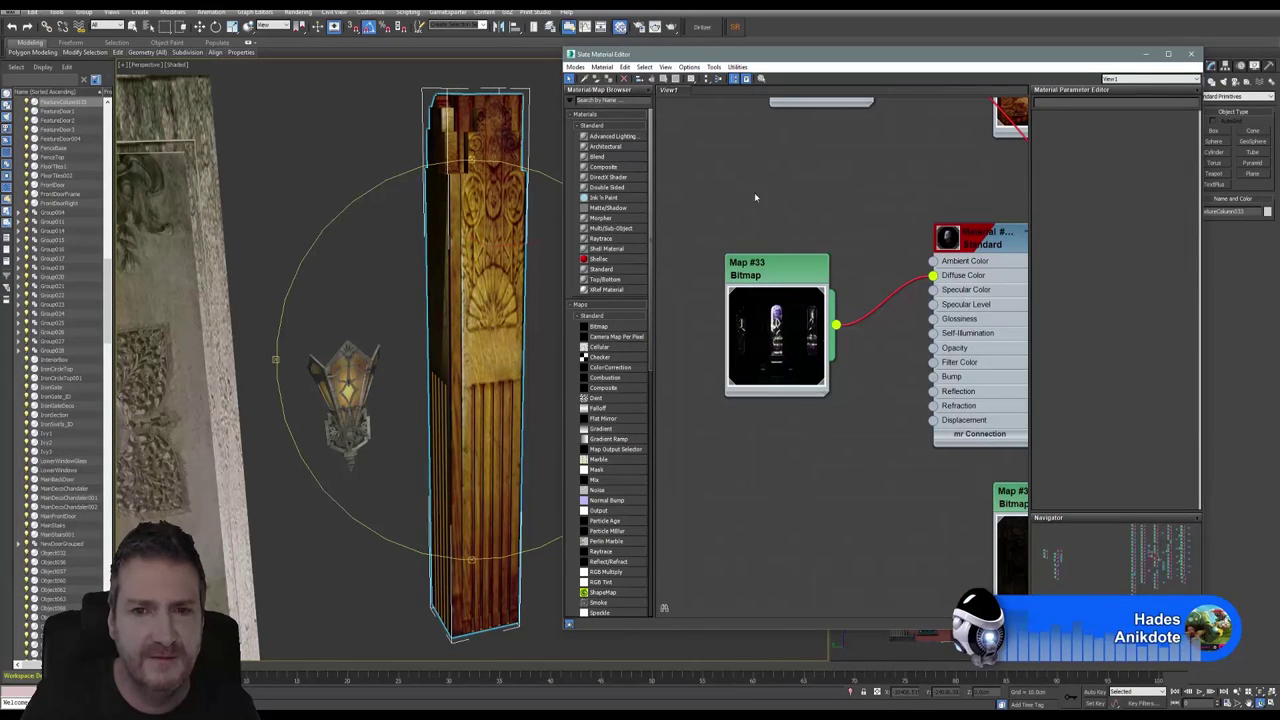
pyautogui.moveTo(754, 192); pyautogui.dragTo(749, 270, button='middle')
pyautogui.scroll(-8, 749, 270)
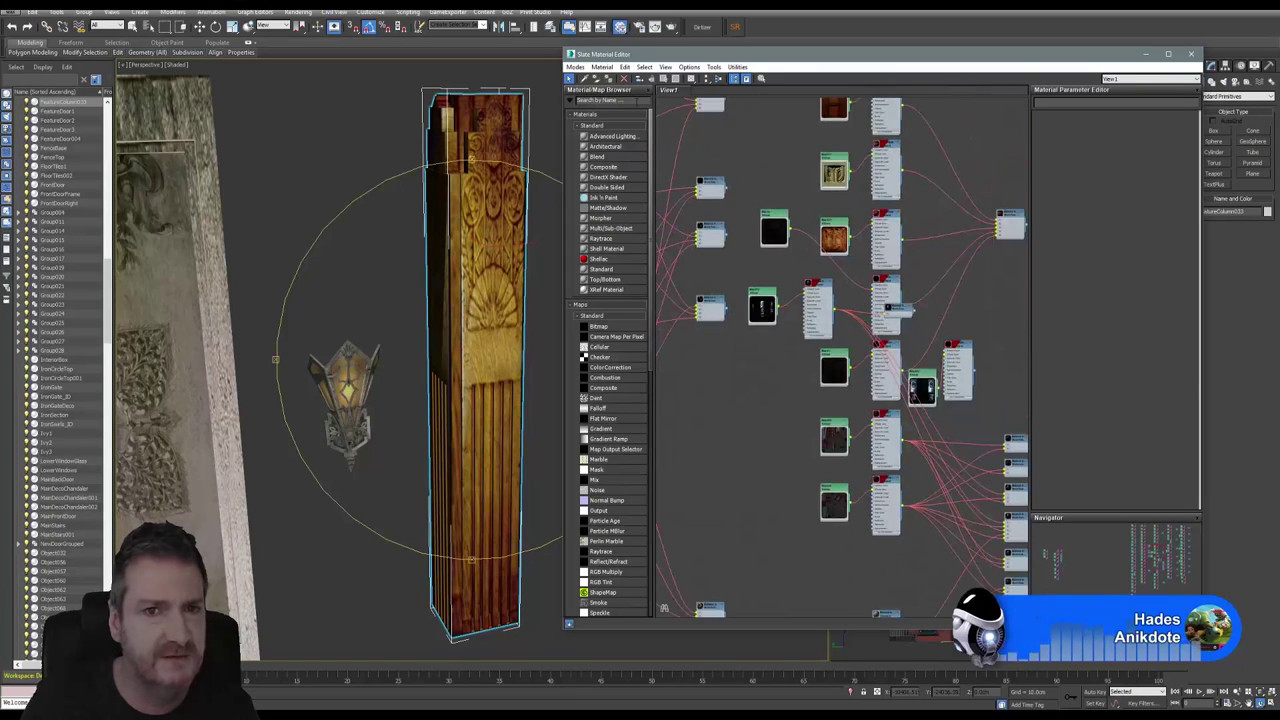
pyautogui.click(584, 79)
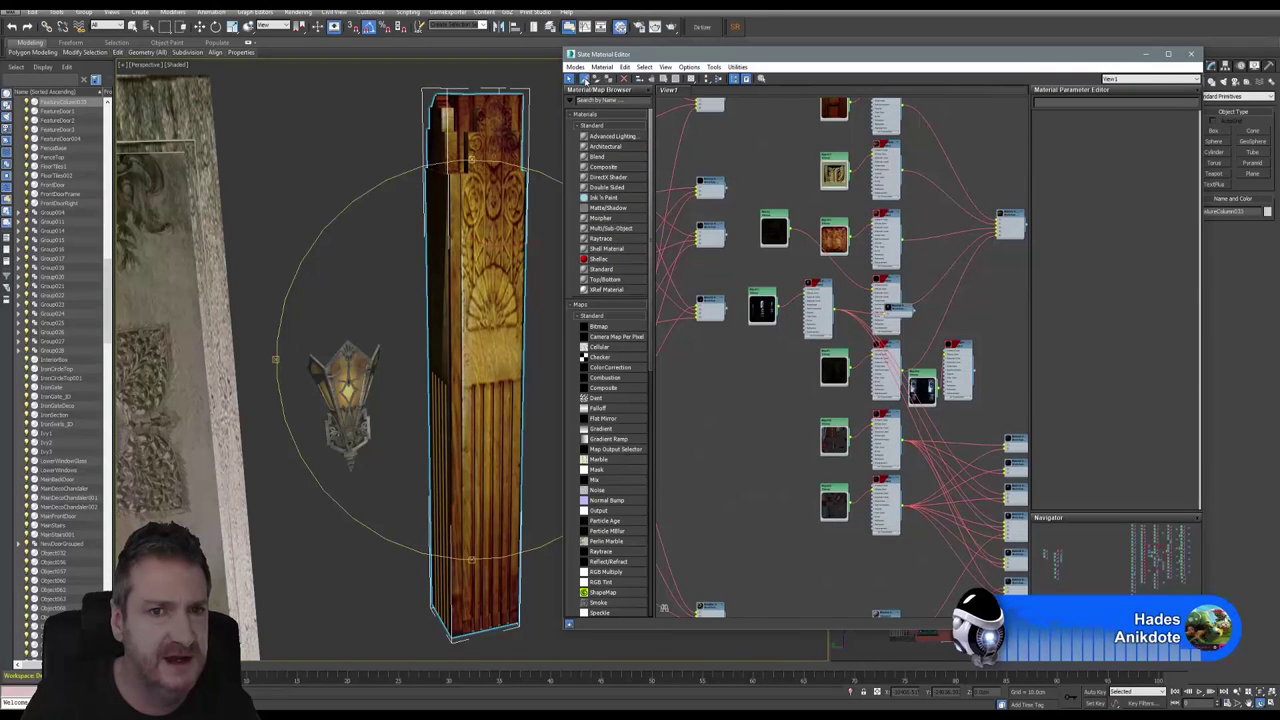
pyautogui.click(476, 134)
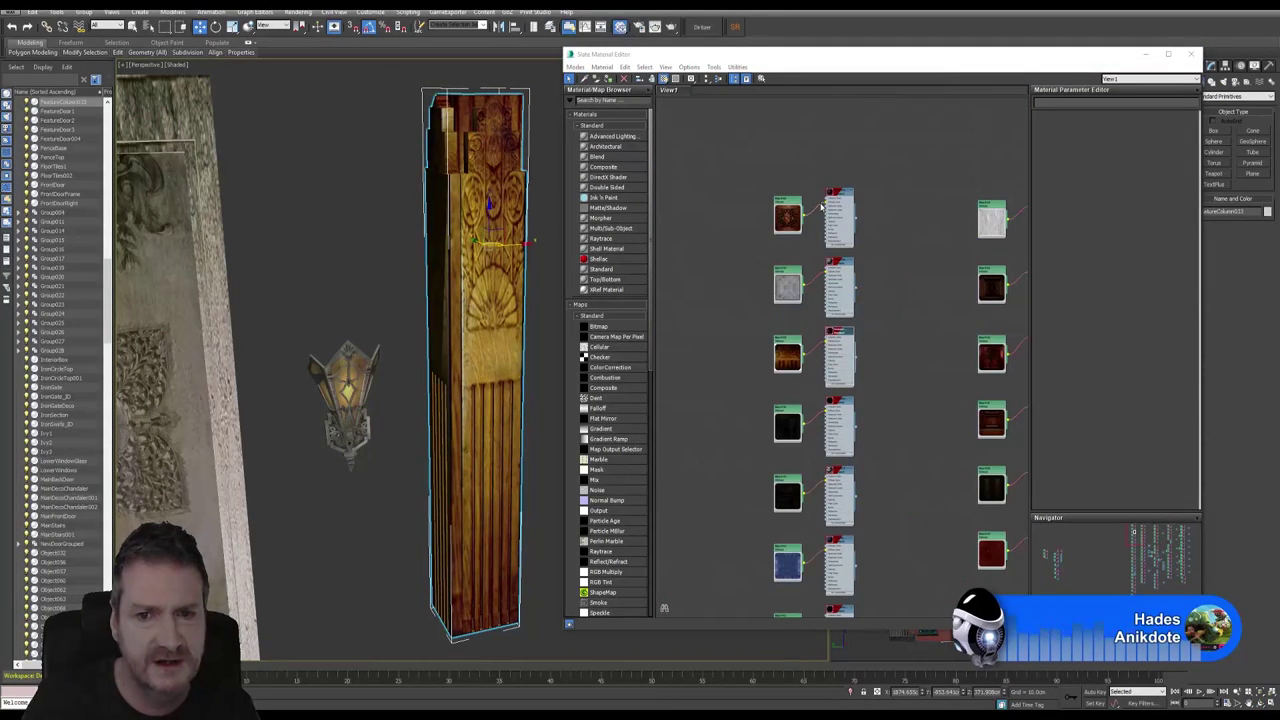
# Step: Inspect the parameters and source file of the column material's diffuse bitmap, and close the material editor
pyautogui.scroll(4, 864, 430)
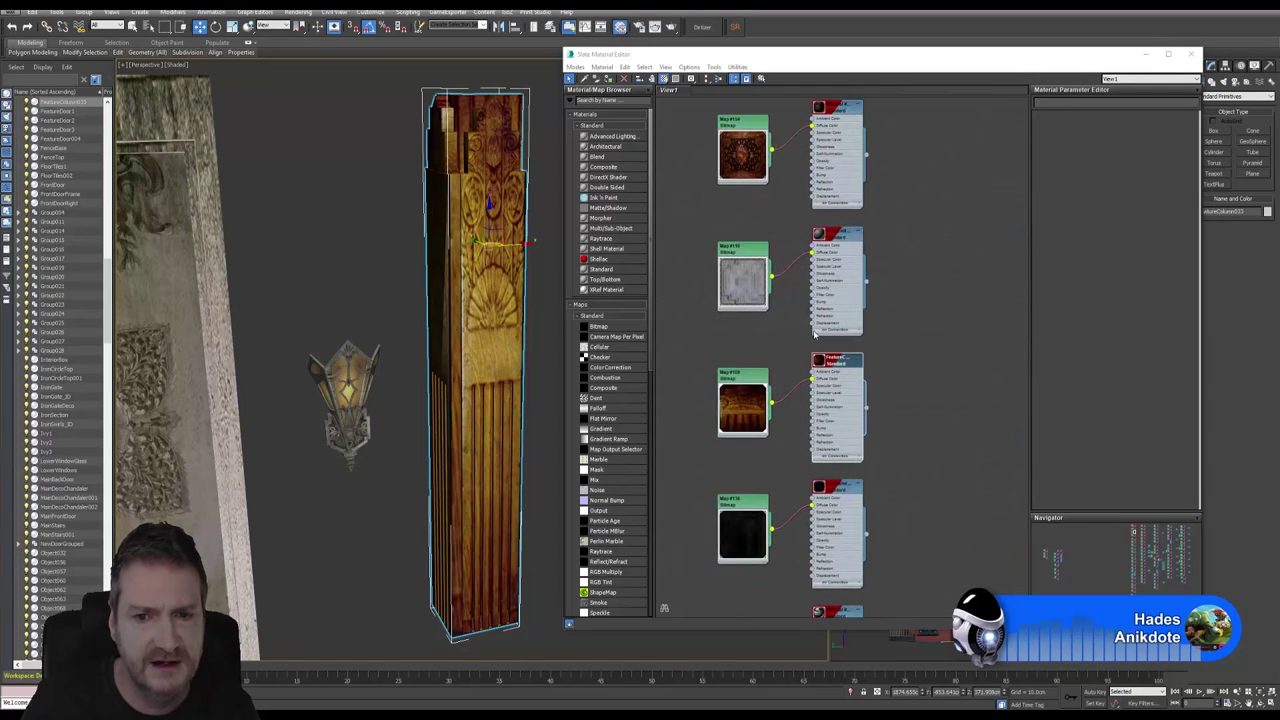
pyautogui.scroll(3, 795, 418)
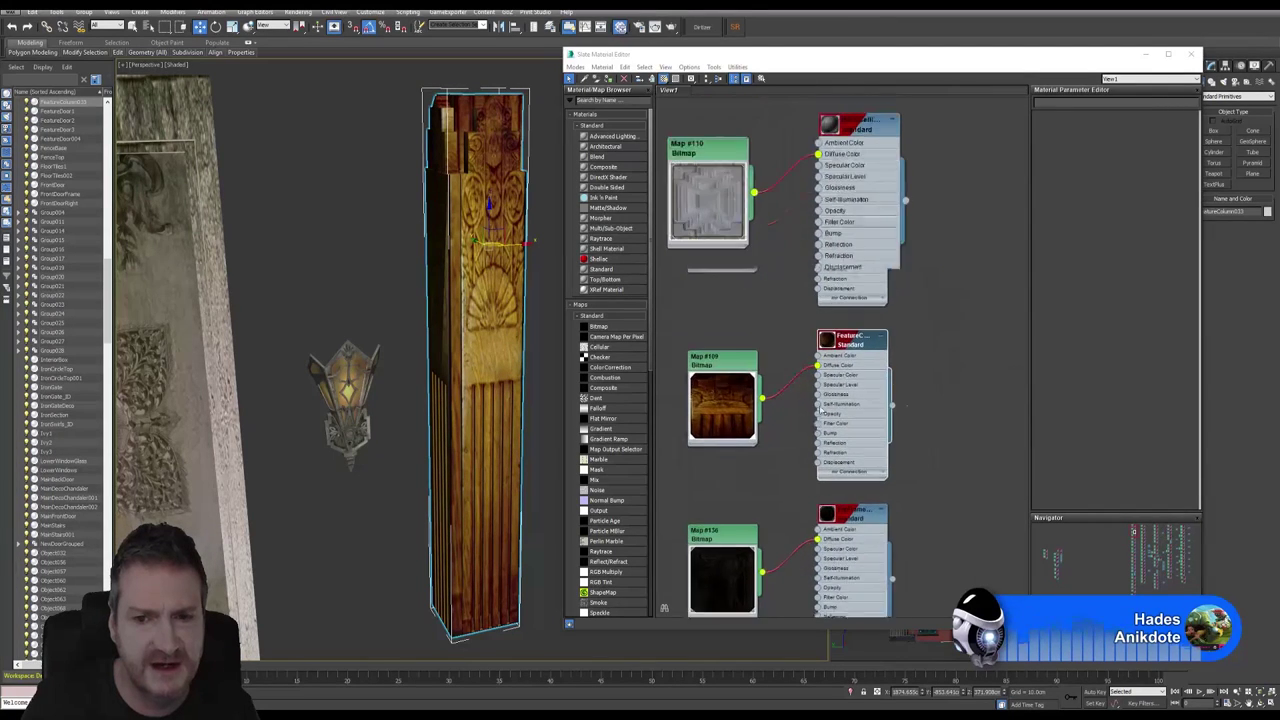
pyautogui.doubleClick(706, 364)
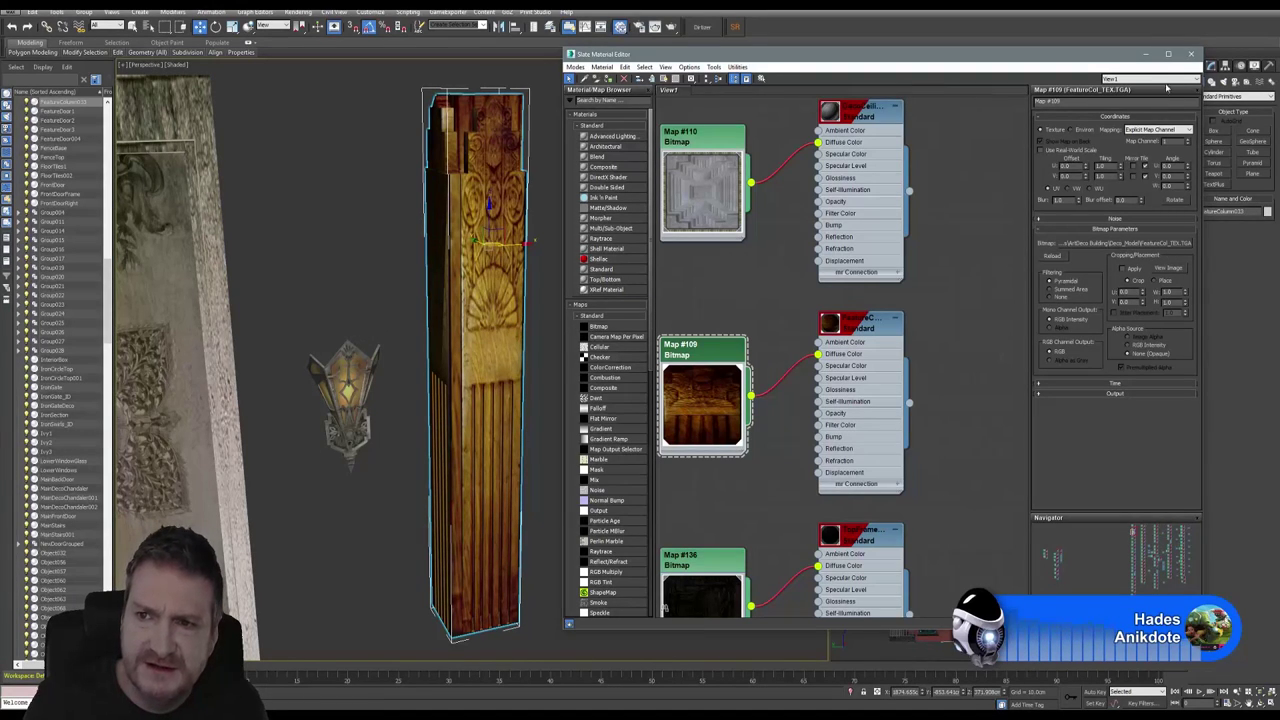
pyautogui.click(1190, 56)
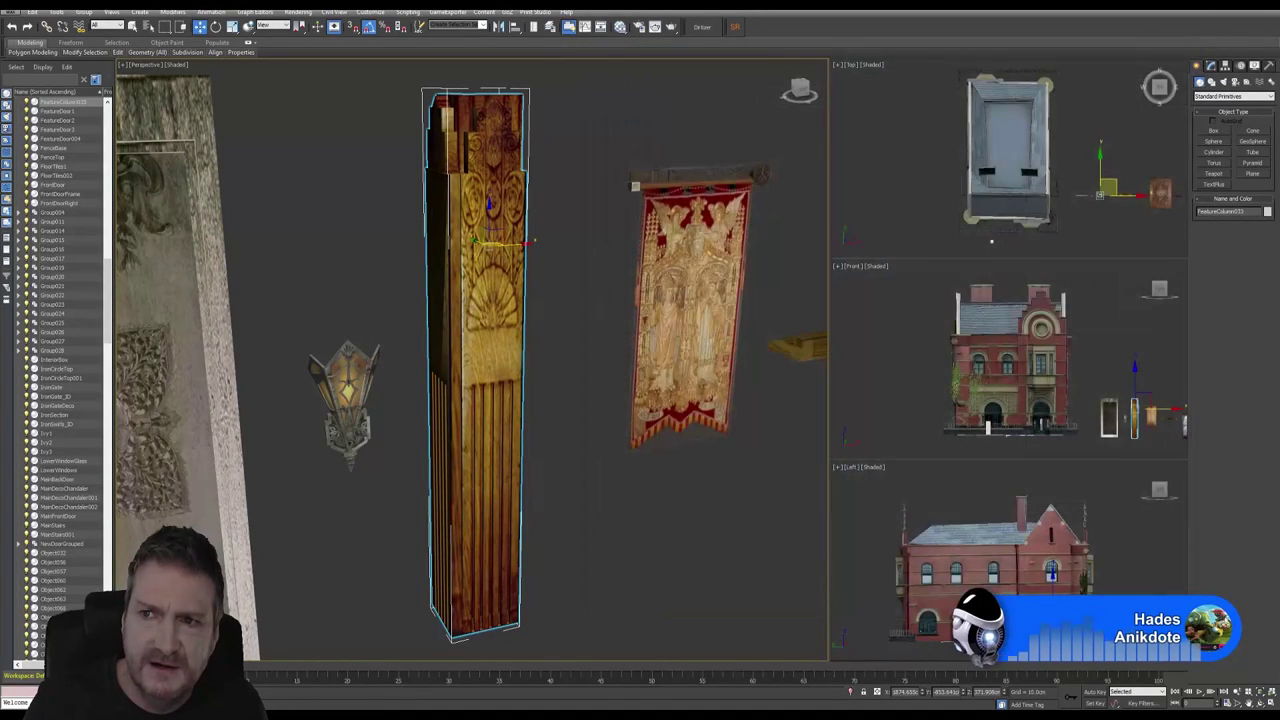
# Step: Launch Photoshop and change its workspace to Essentials
pyautogui.press('super+d')
pyautogui.press('super')
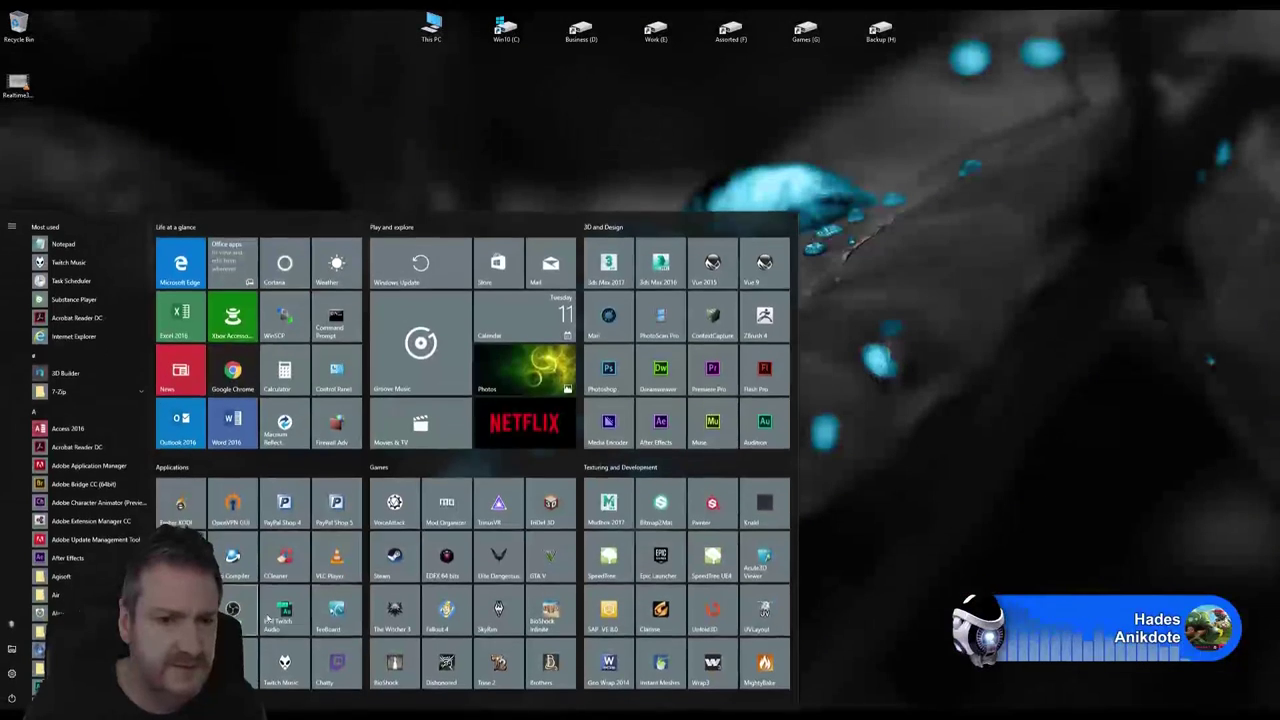
pyautogui.click(615, 380)
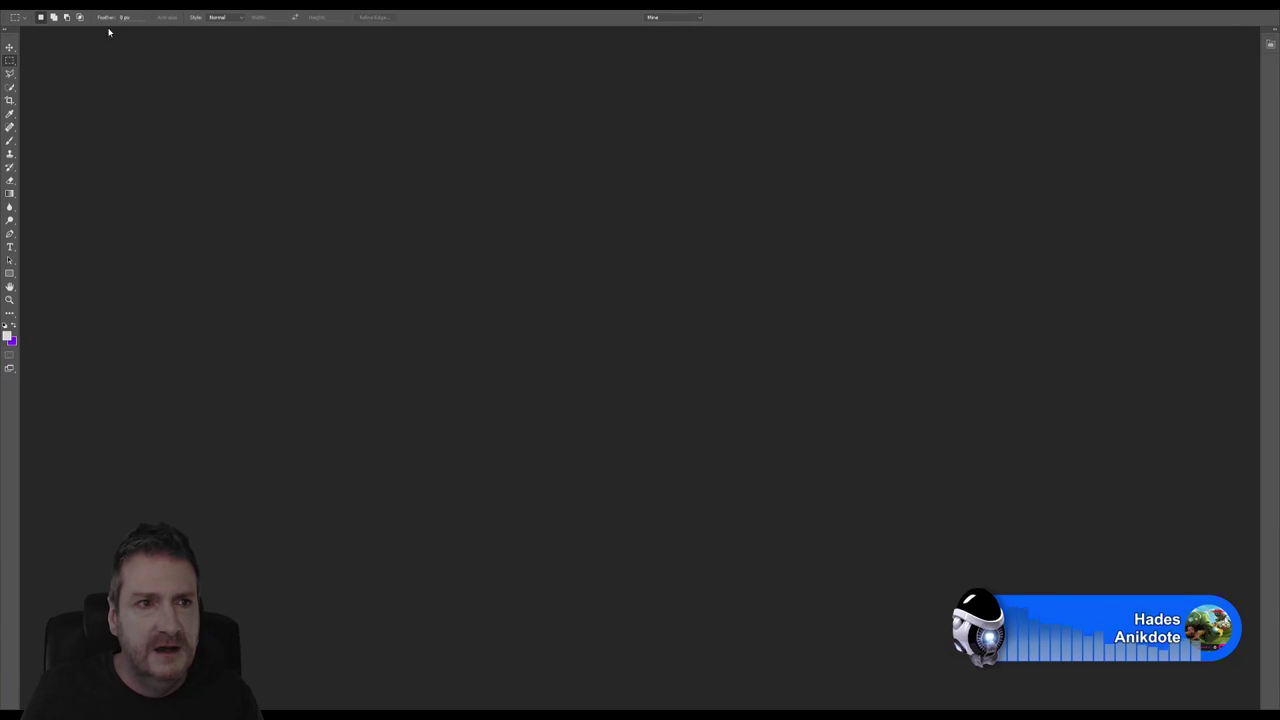
pyautogui.click(28, 5)
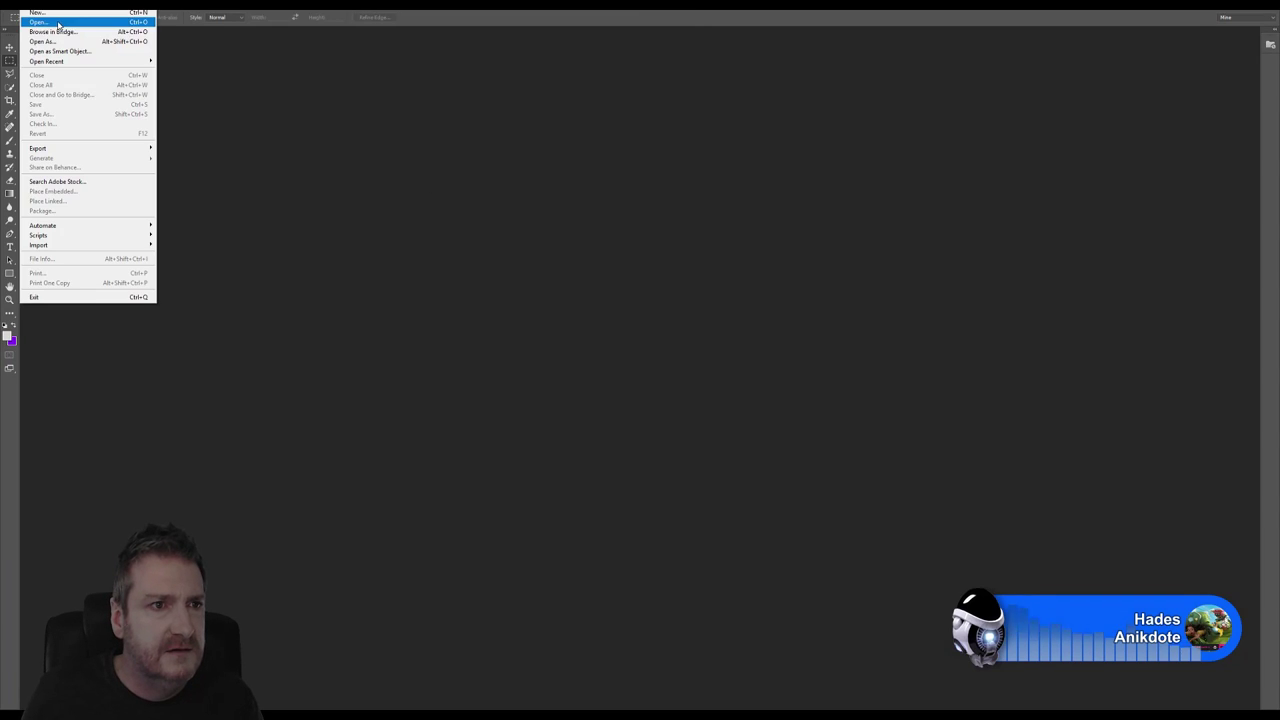
pyautogui.click(54, 23)
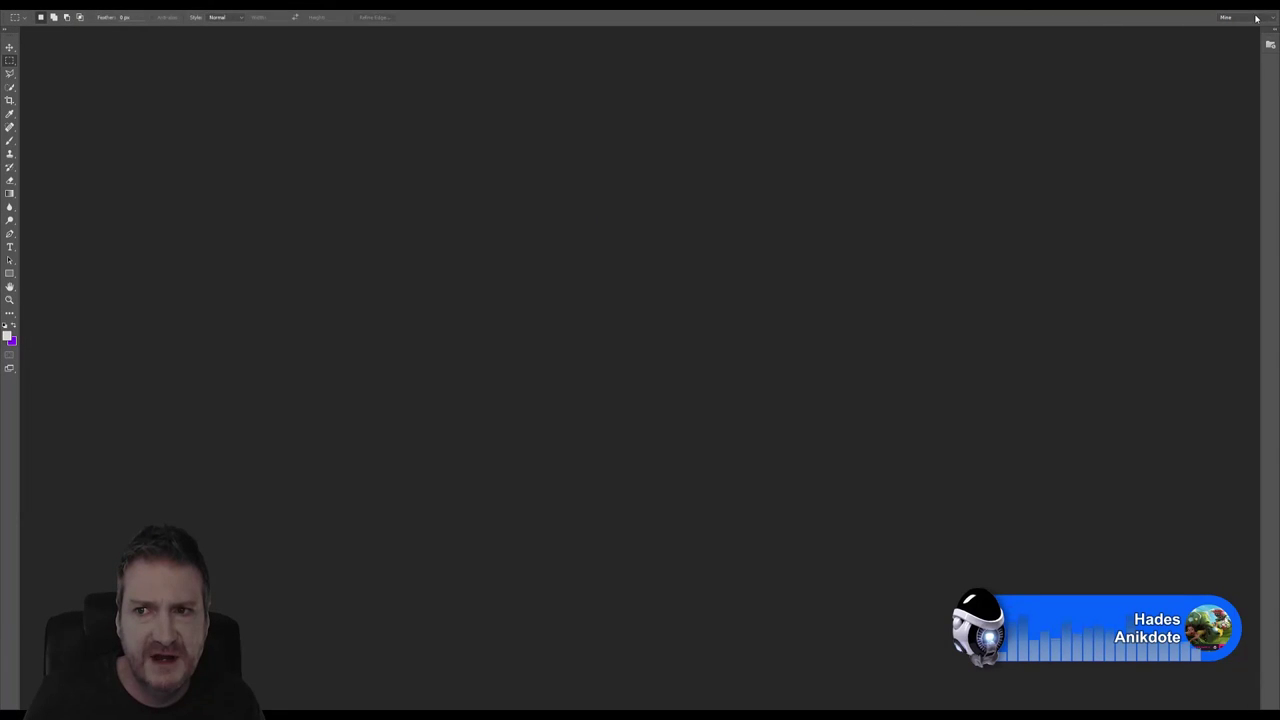
pyautogui.click(1256, 18)
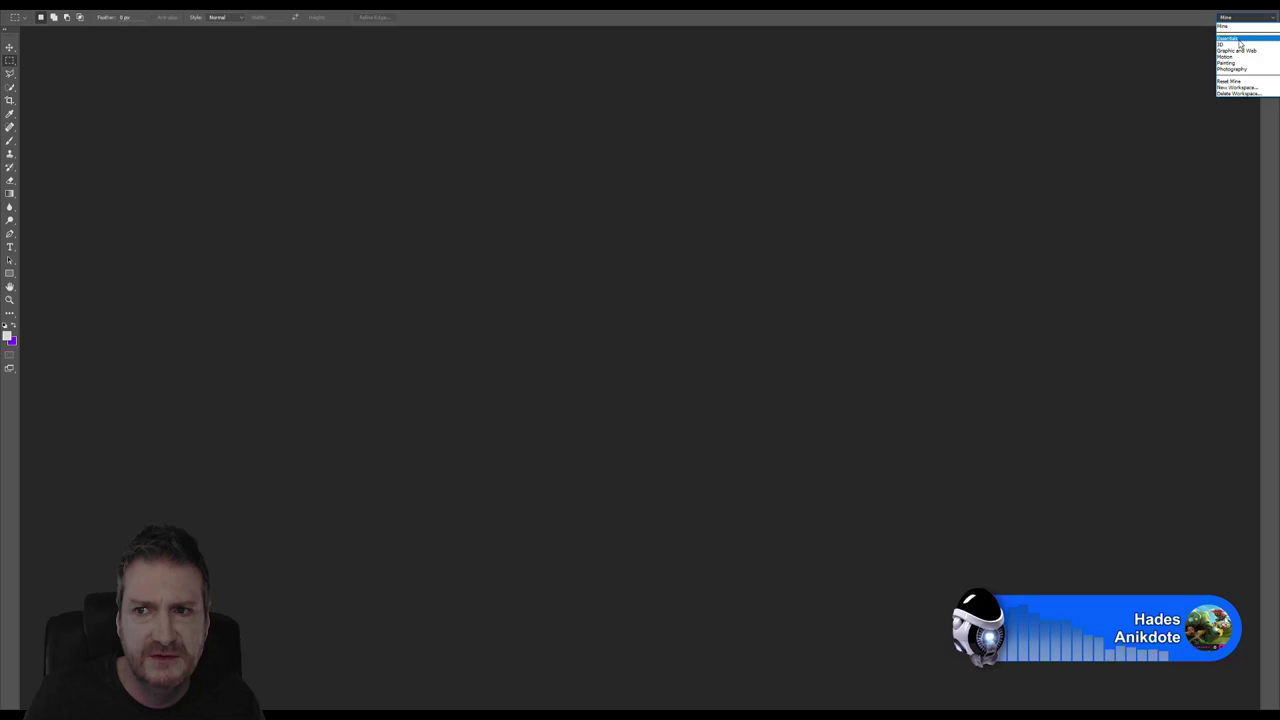
pyautogui.click(1240, 40)
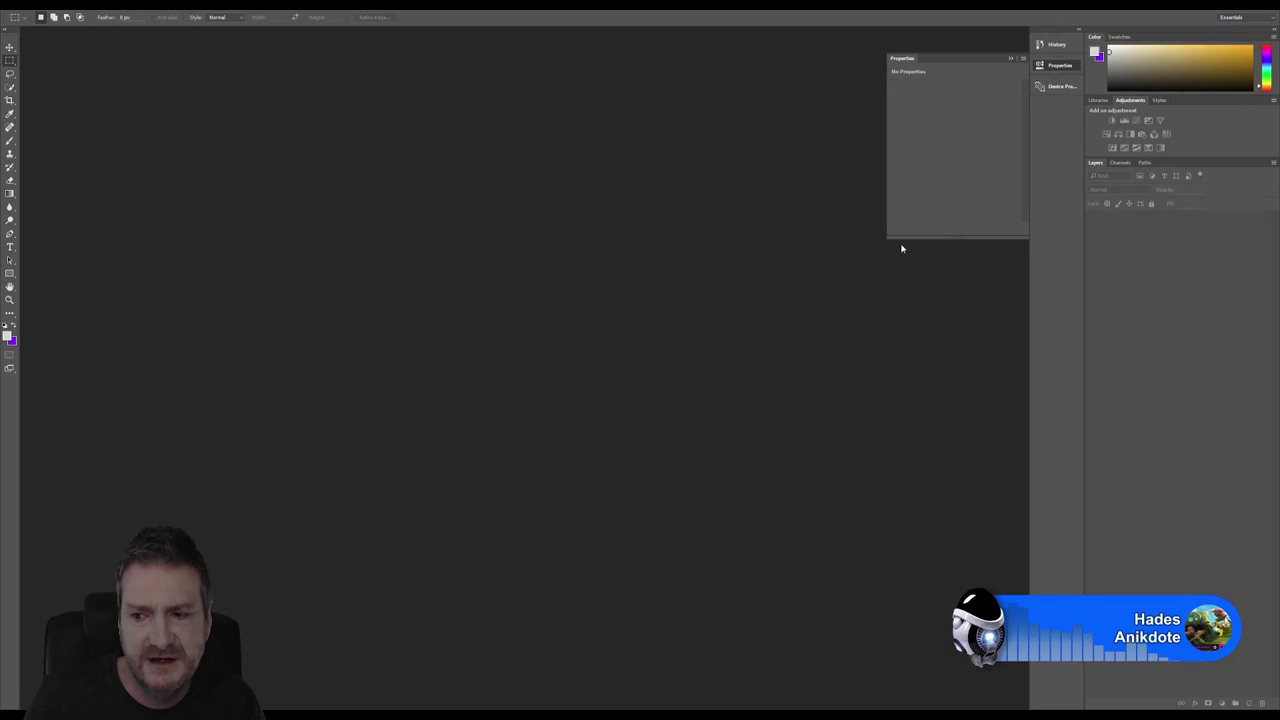
# Step: Open the column texture FeatureCol_TEX.TGA from the Deco_Model folder
pyautogui.click(19, 10)
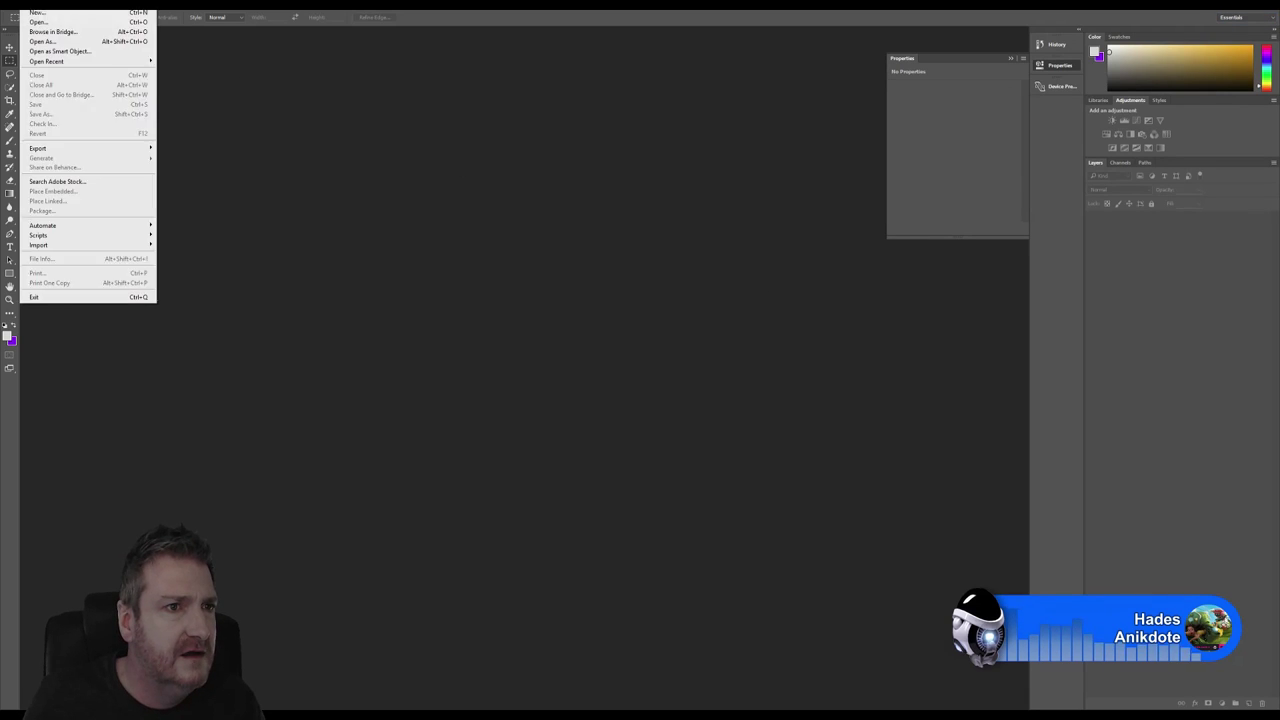
pyautogui.click(68, 21)
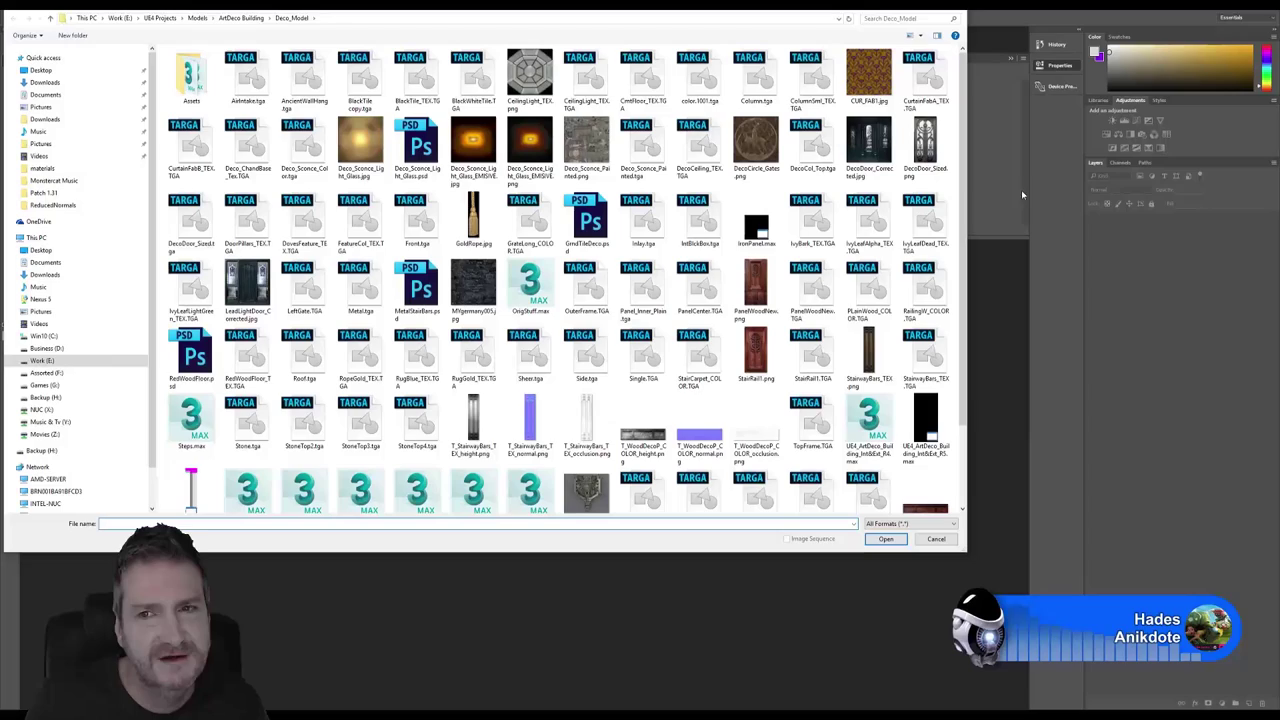
pyautogui.moveTo(780, 4); pyautogui.dragTo(912, 74)
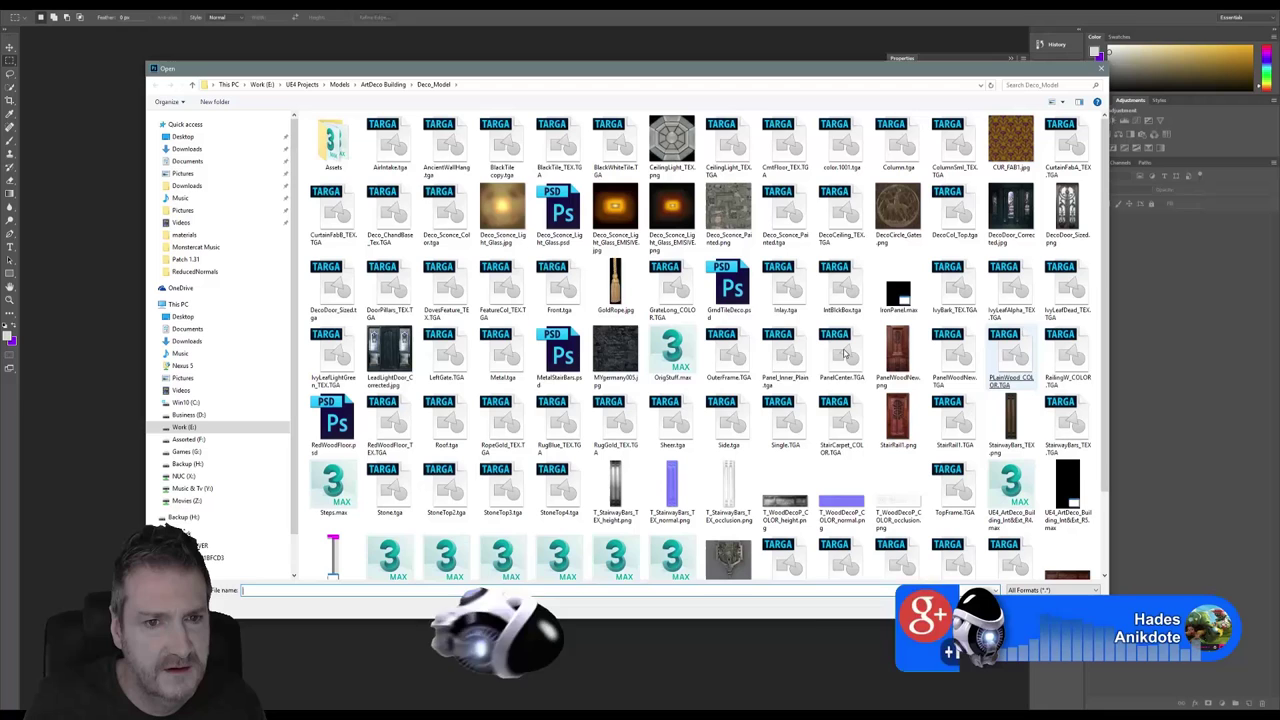
pyautogui.doubleClick(508, 292)
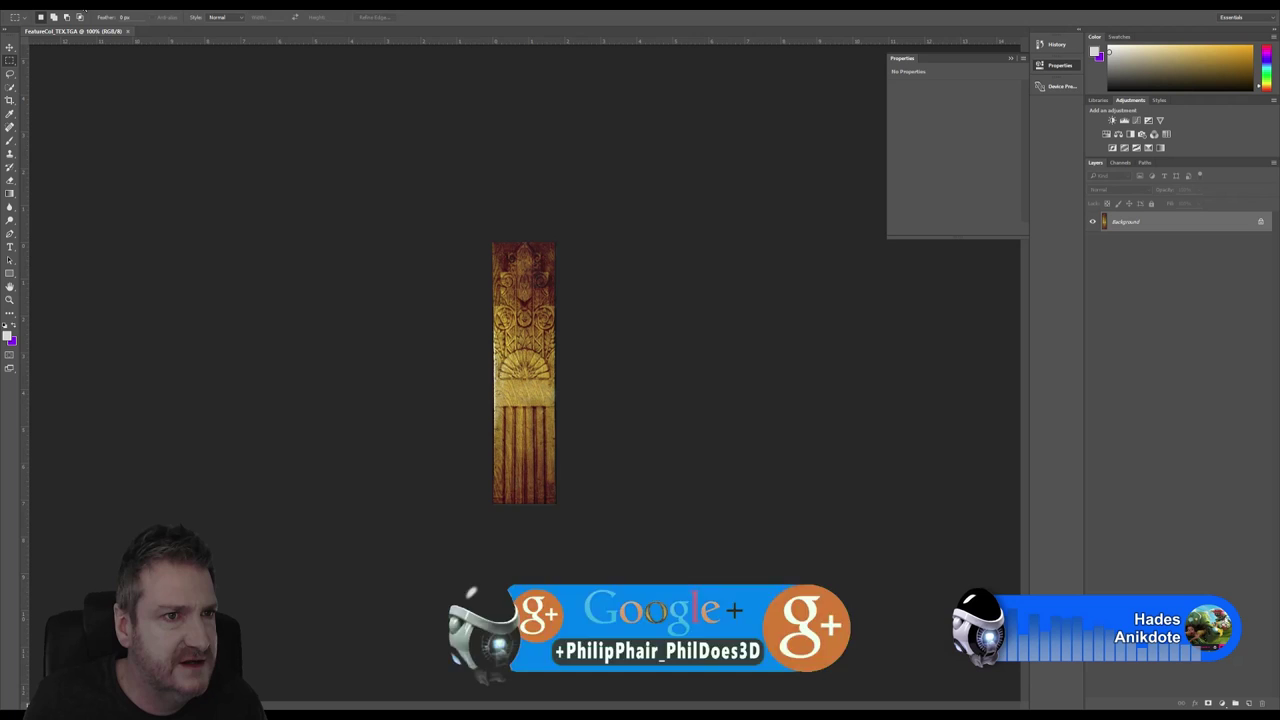
# Step: Check the column texture's pixel dimensions without resizing it, and view the texture closer
pyautogui.click(70, 5)
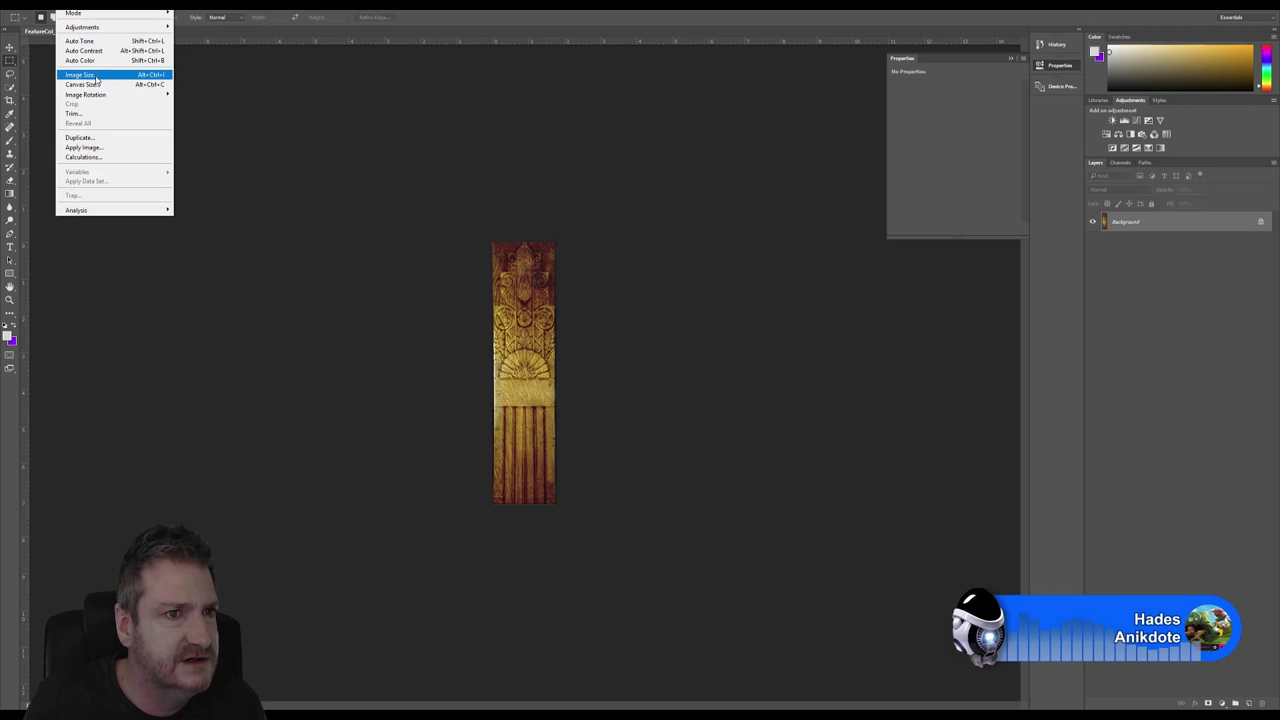
pyautogui.click(115, 76)
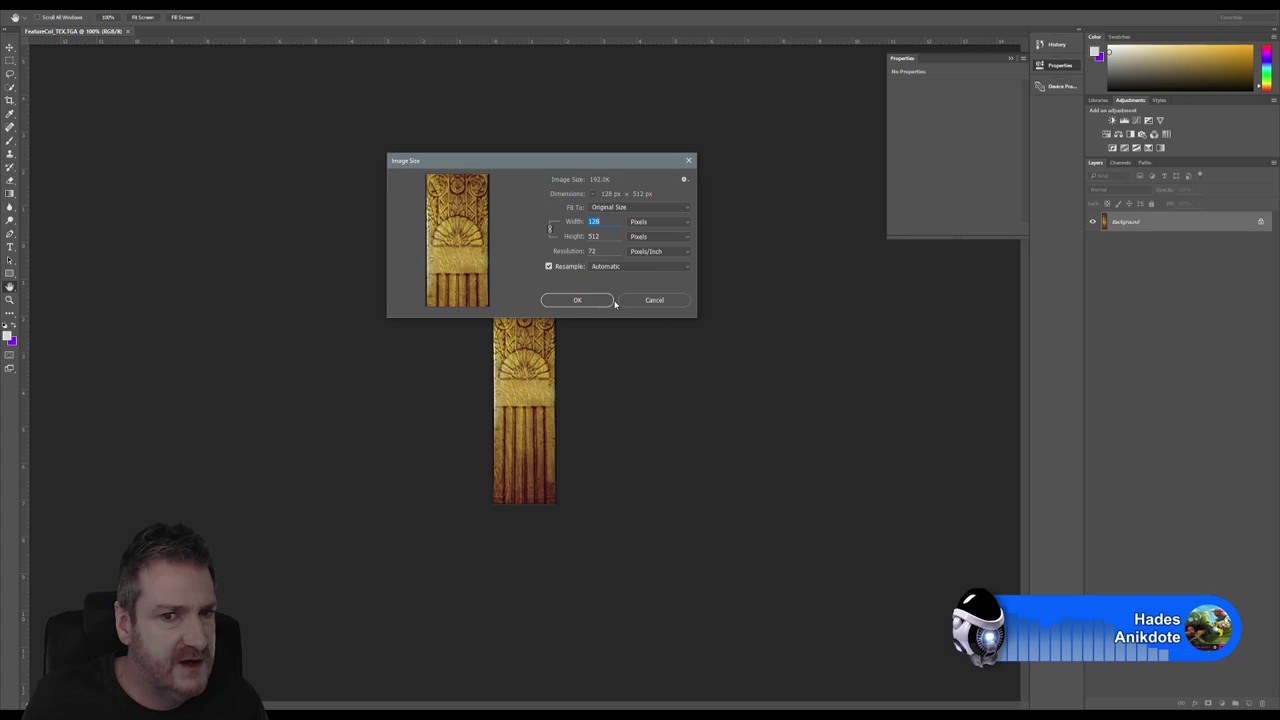
pyautogui.click(655, 301)
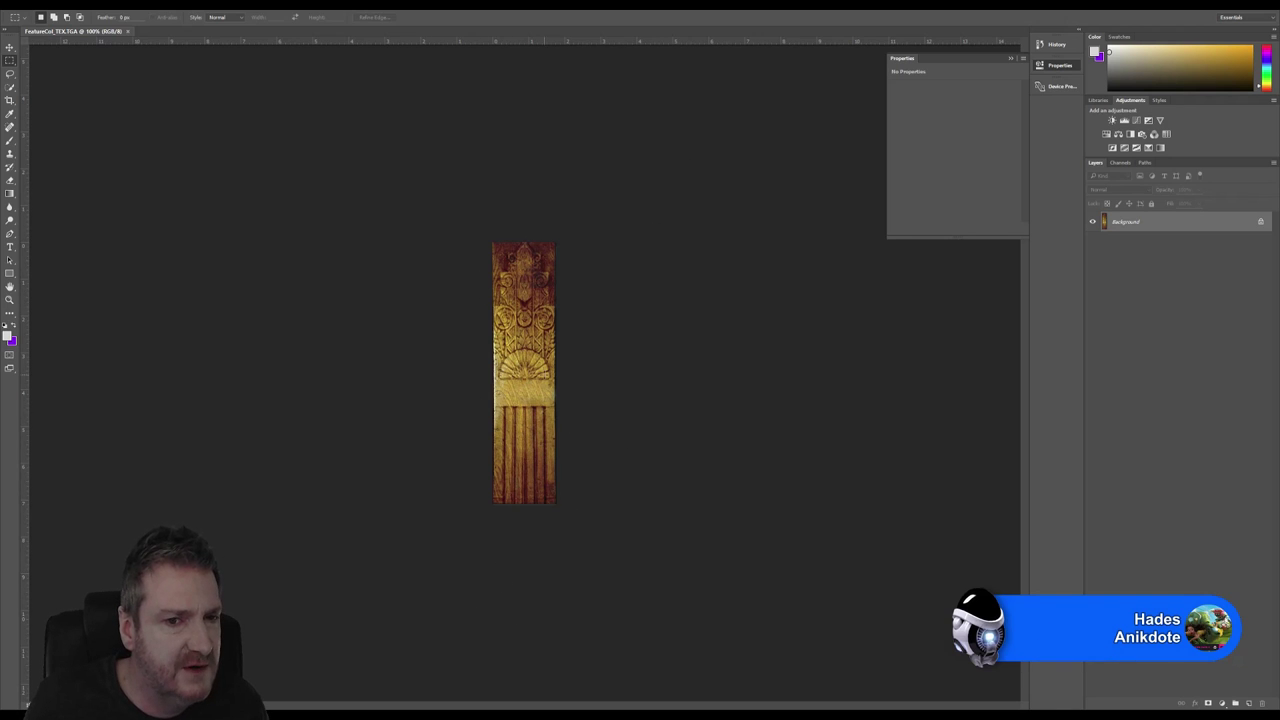
pyautogui.keyDown('alt'); pyautogui.scroll(4, 540, 378); pyautogui.keyUp('alt')
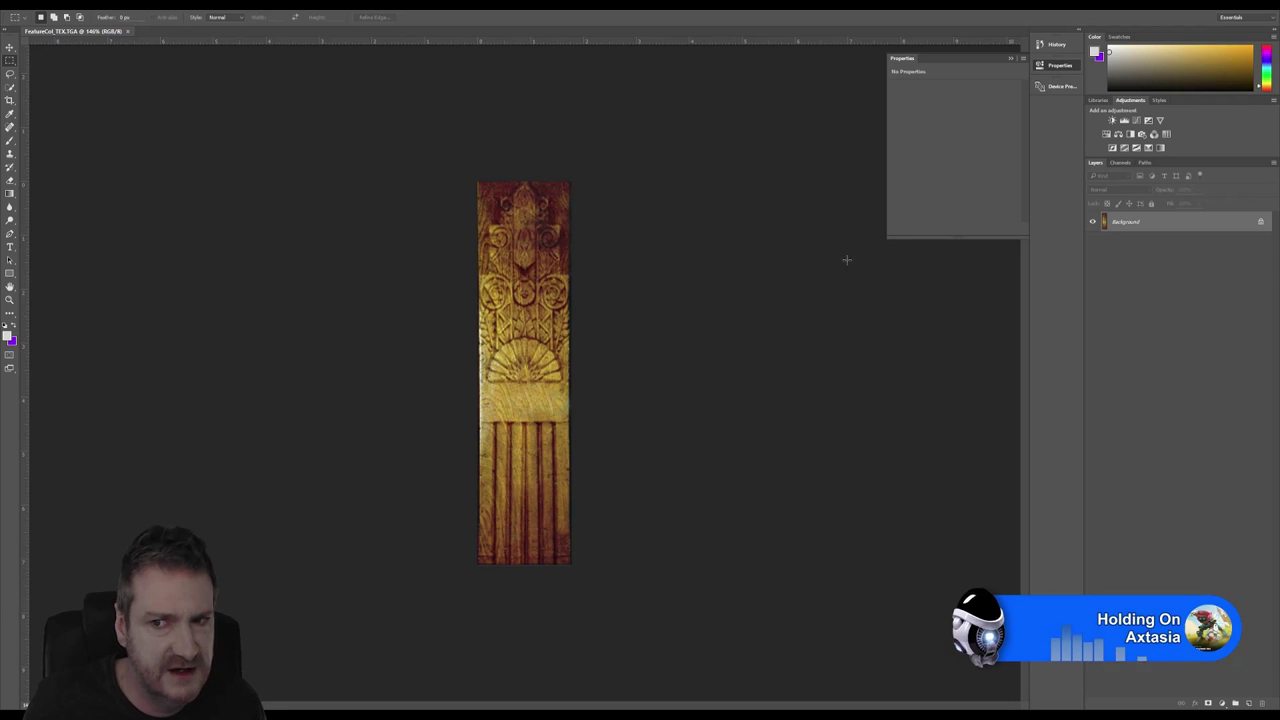
# Step: Duplicate the Background layer as Background copy in the same document
pyautogui.rightClick(1150, 229)
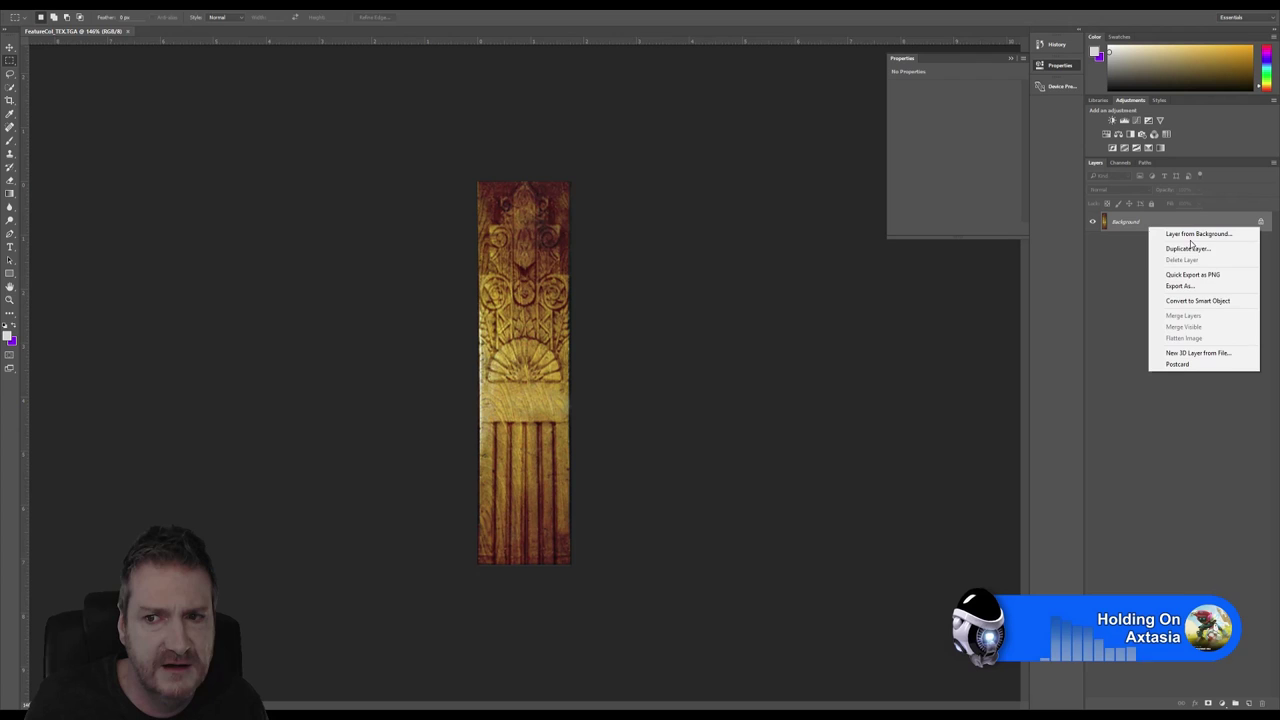
pyautogui.click(1188, 248)
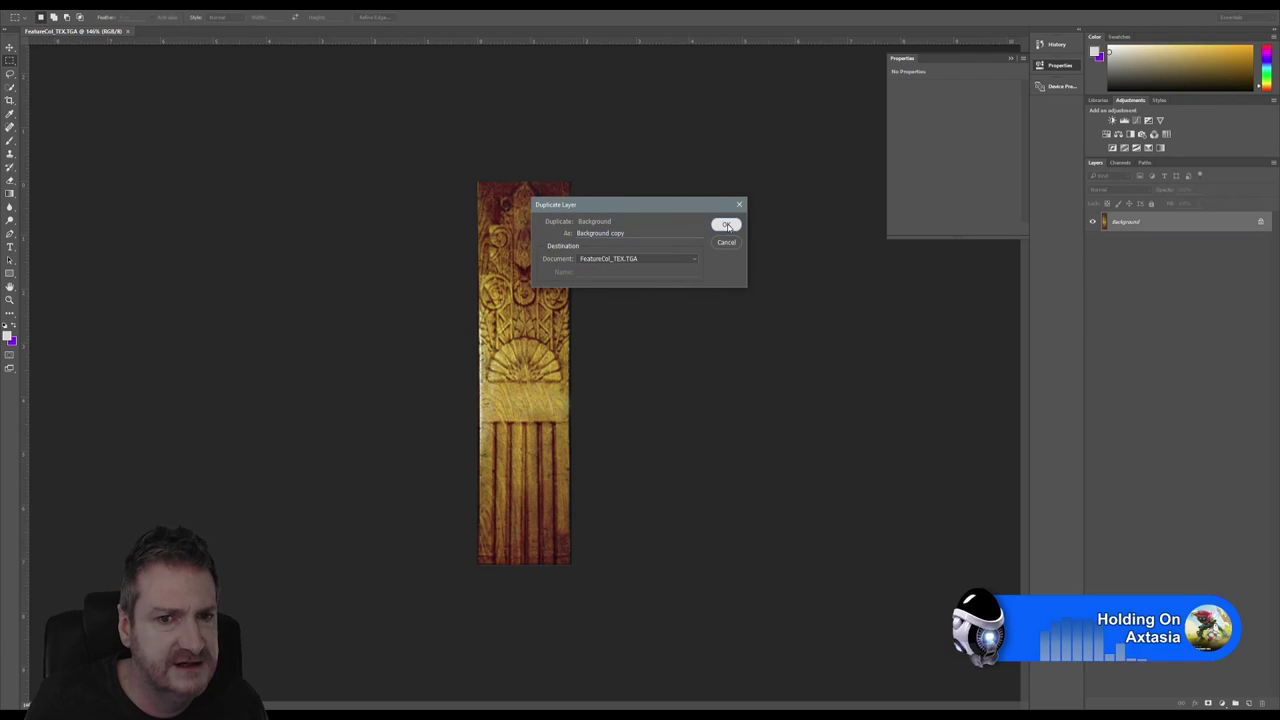
pyautogui.click(728, 226)
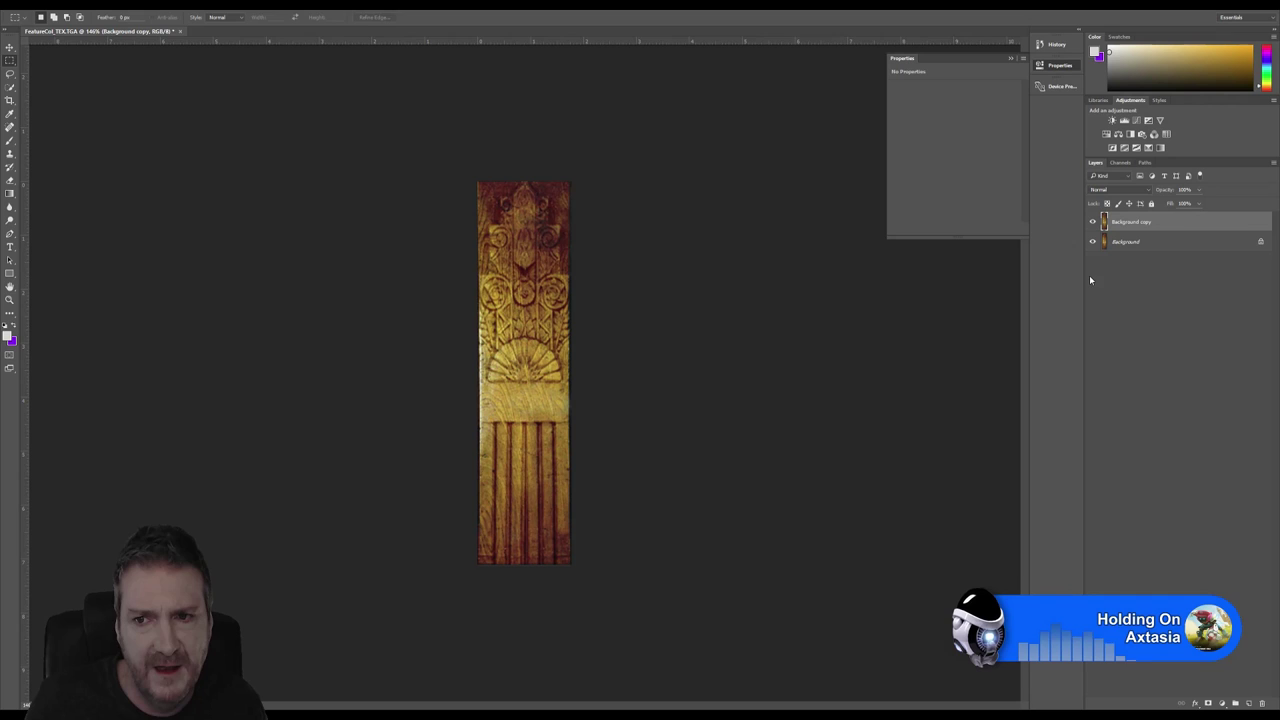
# Step: Start a Color Balance adjustment on the Background copy layer and set the midtones to +22, -2 and +13
pyautogui.click(70, 6)
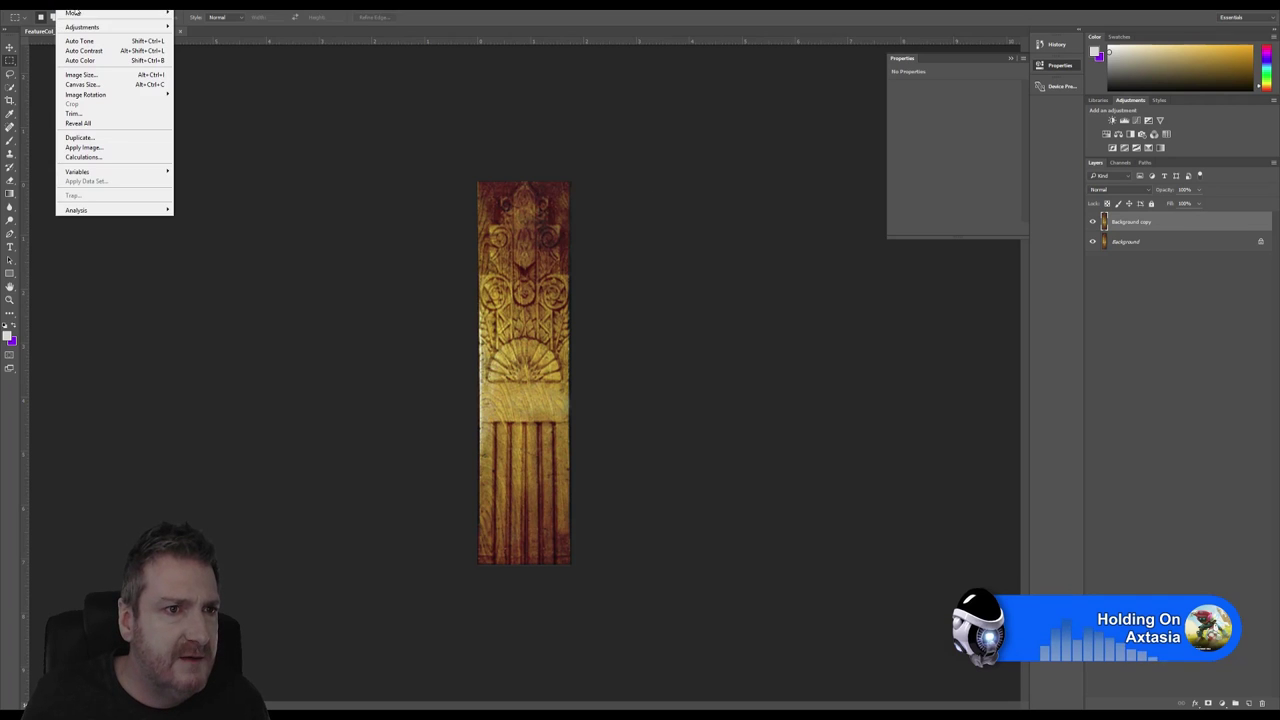
pyautogui.moveTo(110, 28)
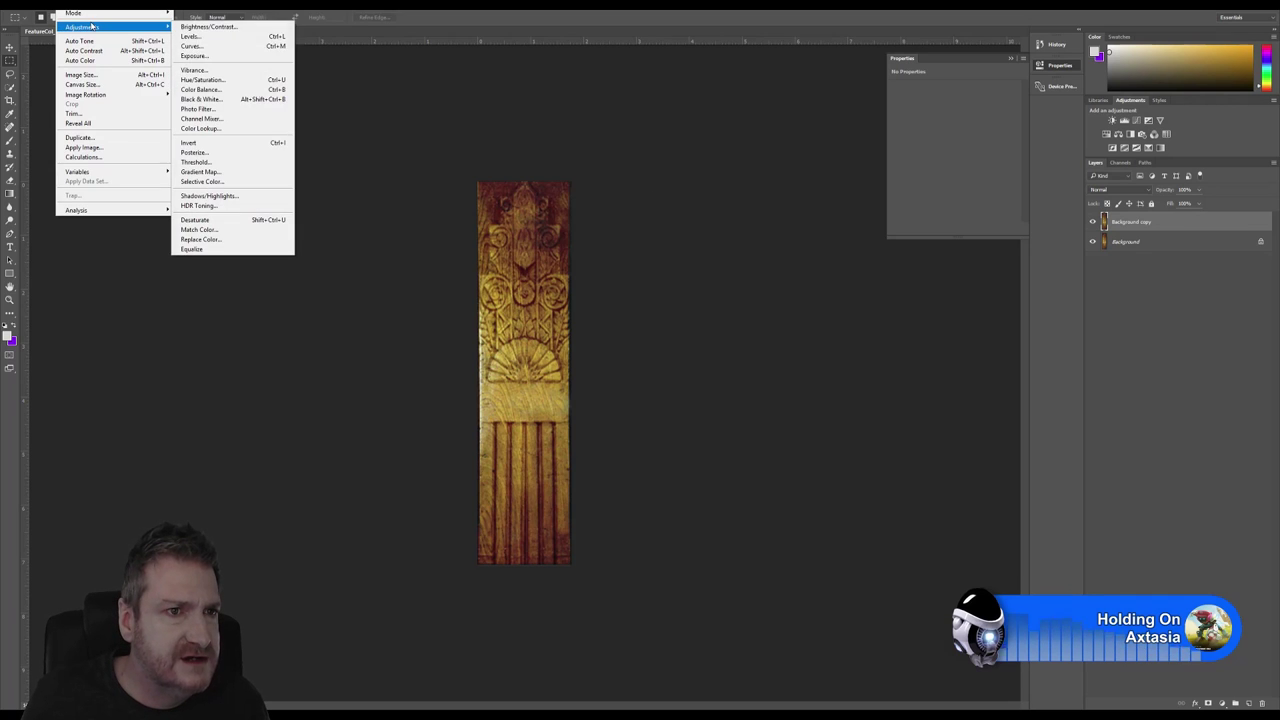
pyautogui.click(228, 89)
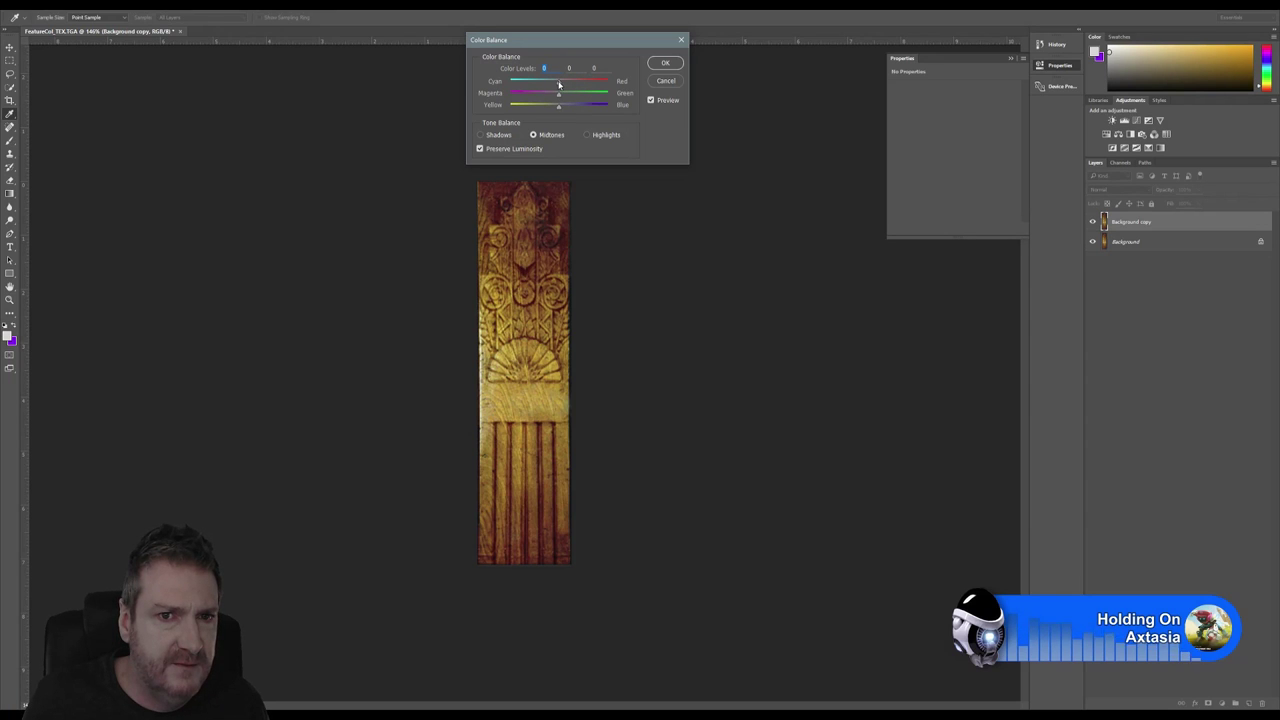
pyautogui.moveTo(558, 87); pyautogui.dragTo(569, 84)
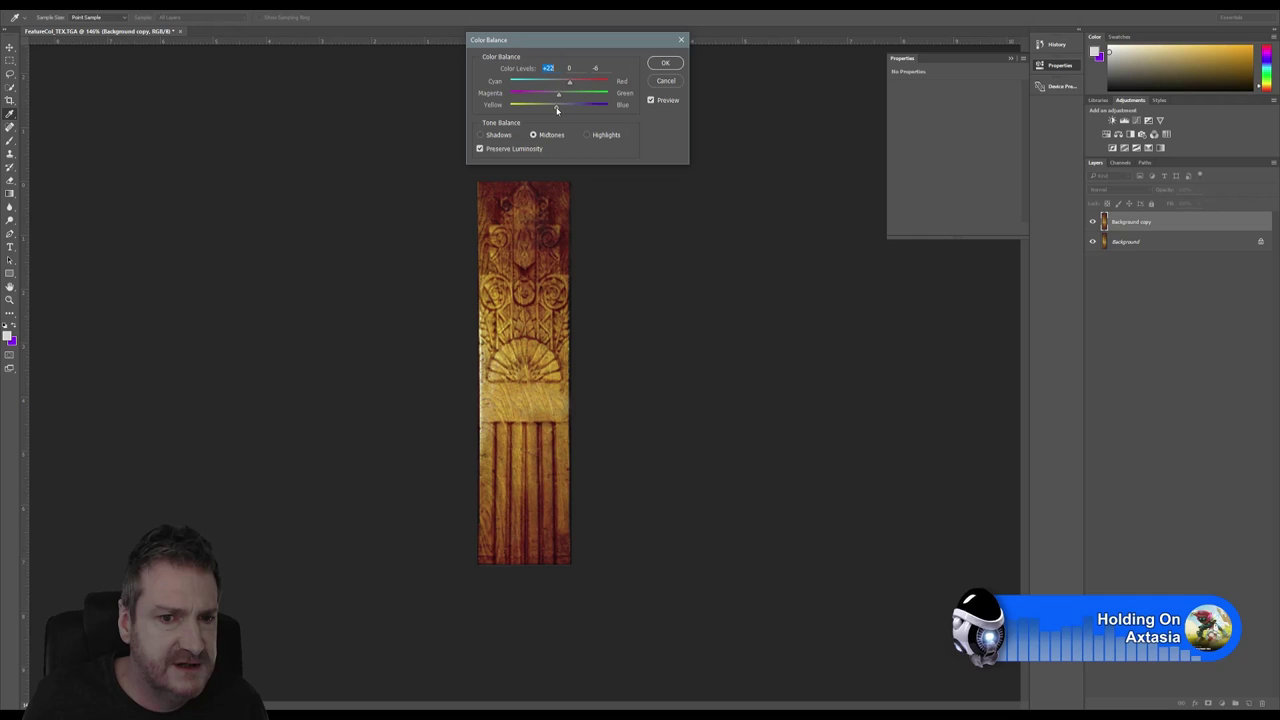
pyautogui.moveTo(565, 105); pyautogui.dragTo(565, 105)
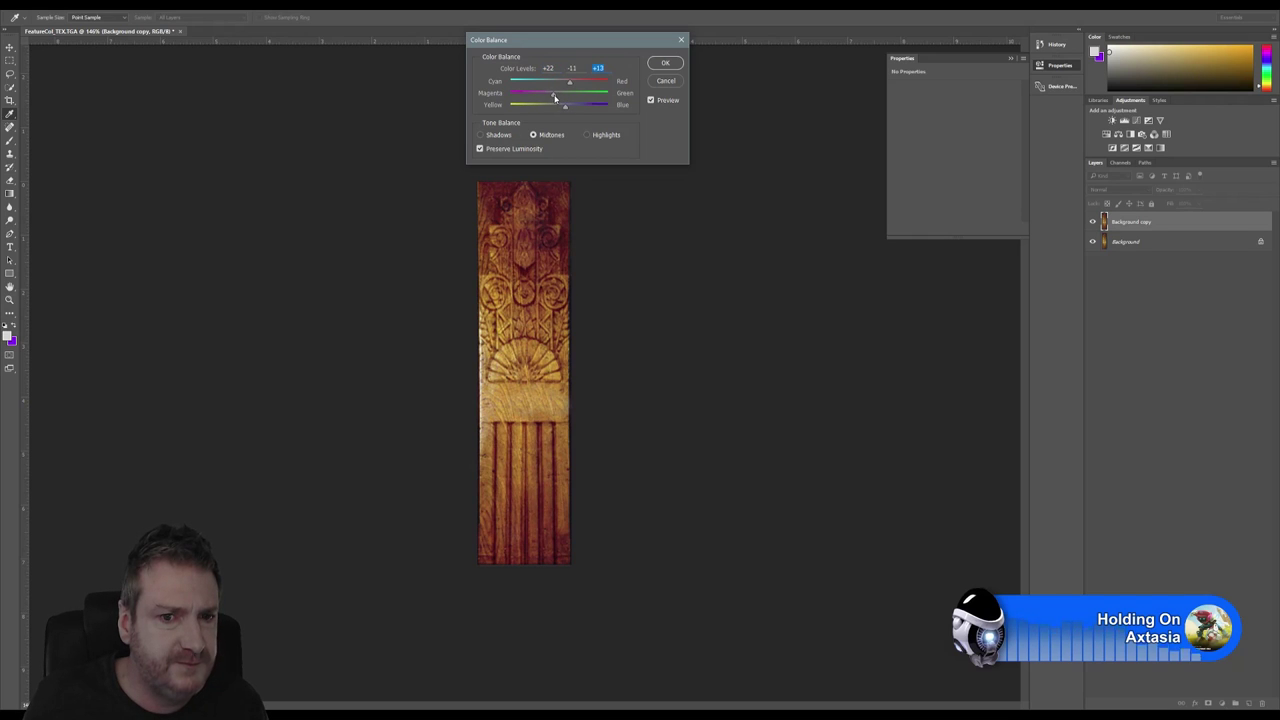
pyautogui.moveTo(553, 94); pyautogui.dragTo(557, 94)
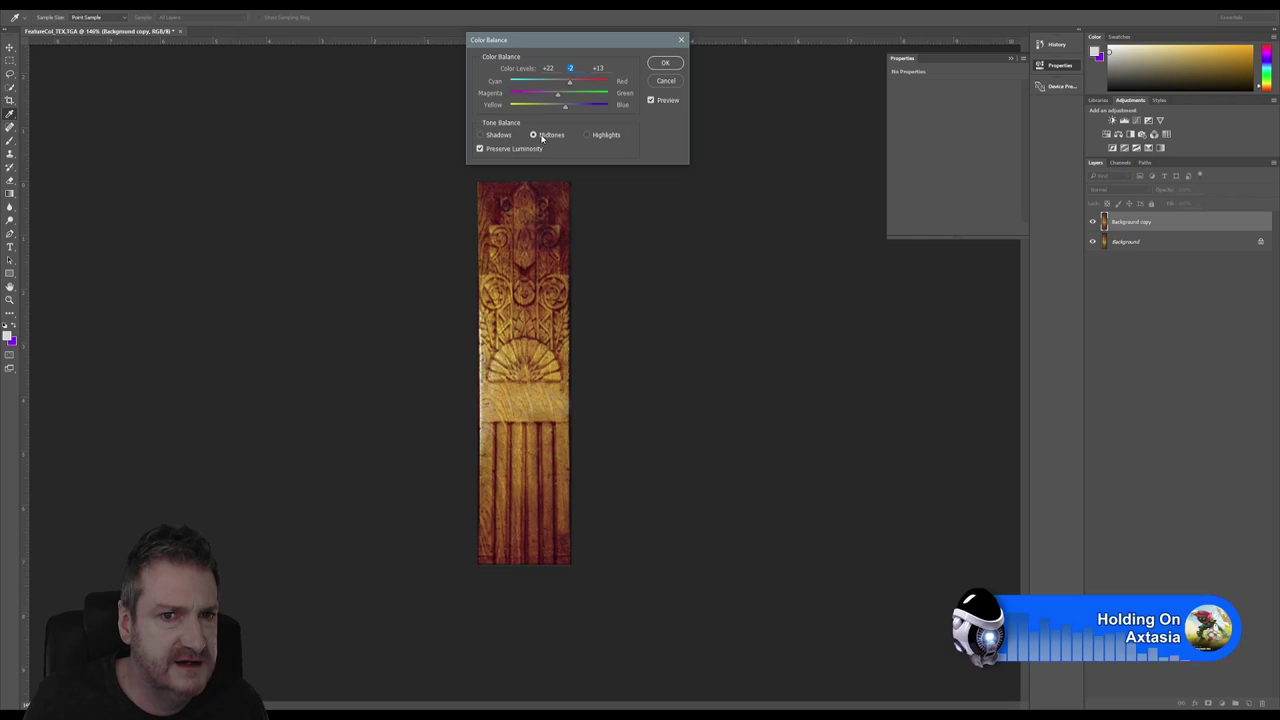
# Step: Set the Color Balance highlights to about +31, -4 and +11 and apply the adjustment to the column texture
pyautogui.click(496, 134)
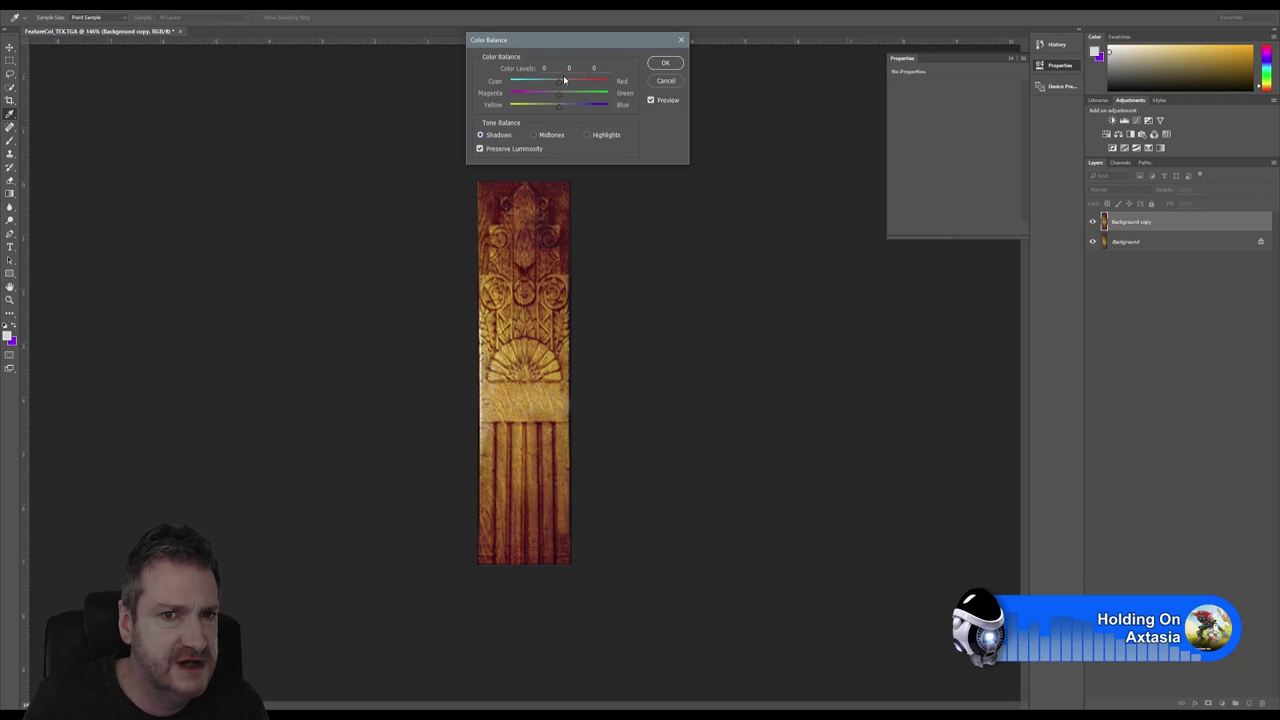
pyautogui.moveTo(561, 85)
pyautogui.mouseDown()
pyautogui.moveTo(561, 110)
pyautogui.moveTo(559, 93)
pyautogui.mouseUp()
pyautogui.click(587, 135)
pyautogui.moveTo(558, 83)
pyautogui.mouseDown()
pyautogui.moveTo(575, 87)
pyautogui.moveTo(560, 104)
pyautogui.moveTo(570, 112)
pyautogui.moveTo(556, 102)
pyautogui.mouseUp()
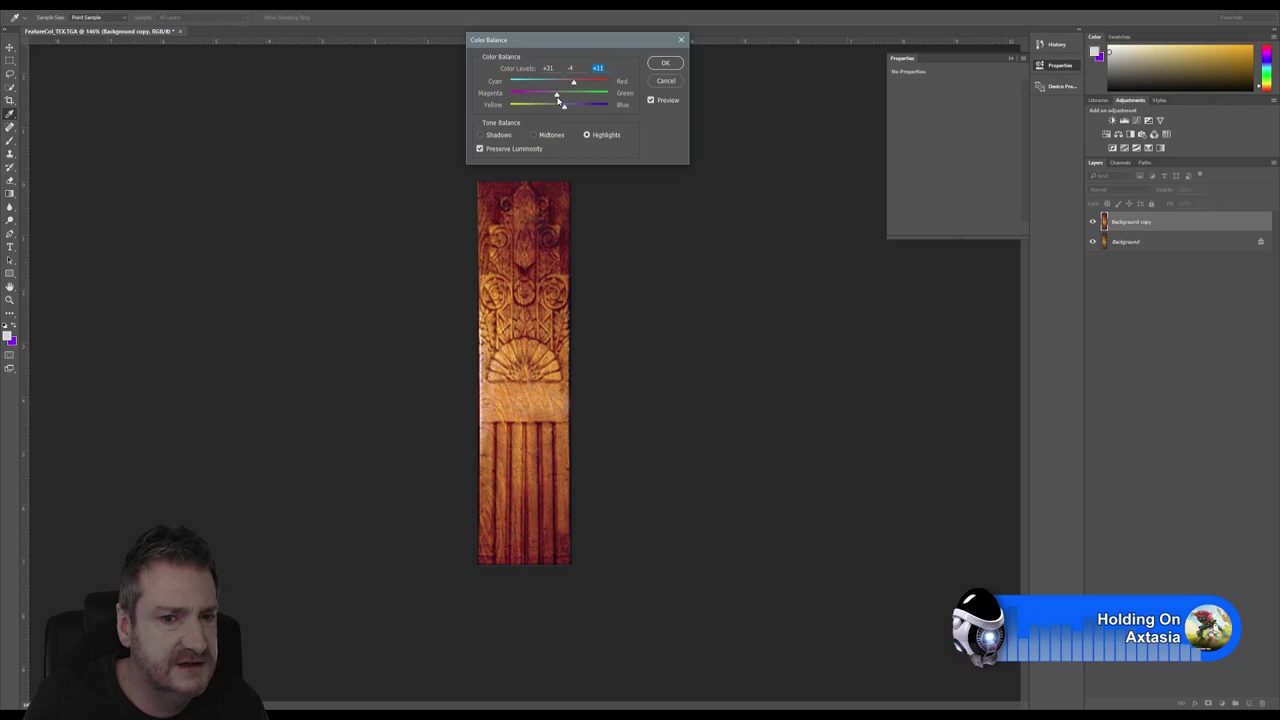
pyautogui.click(665, 62)
pyautogui.press('m')
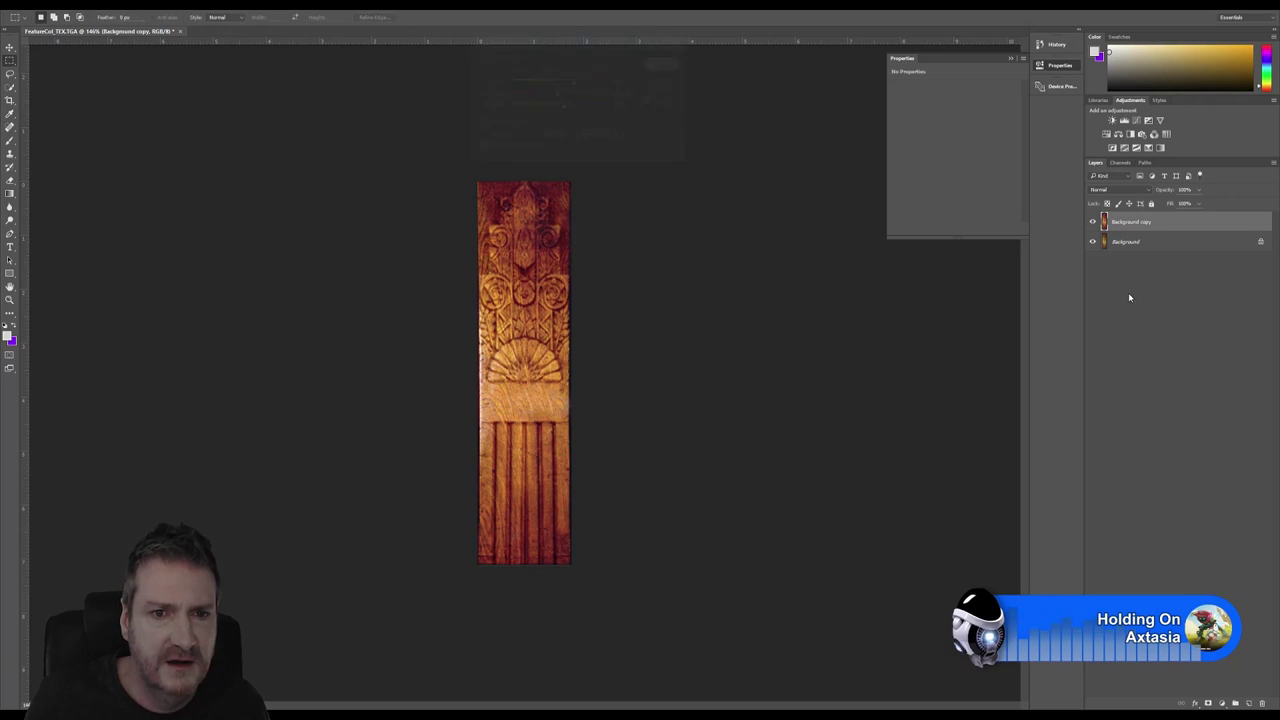
# Step: Compare the recoloured Background copy with the original texture by hiding and reshowing the layer
pyautogui.click(1093, 222)
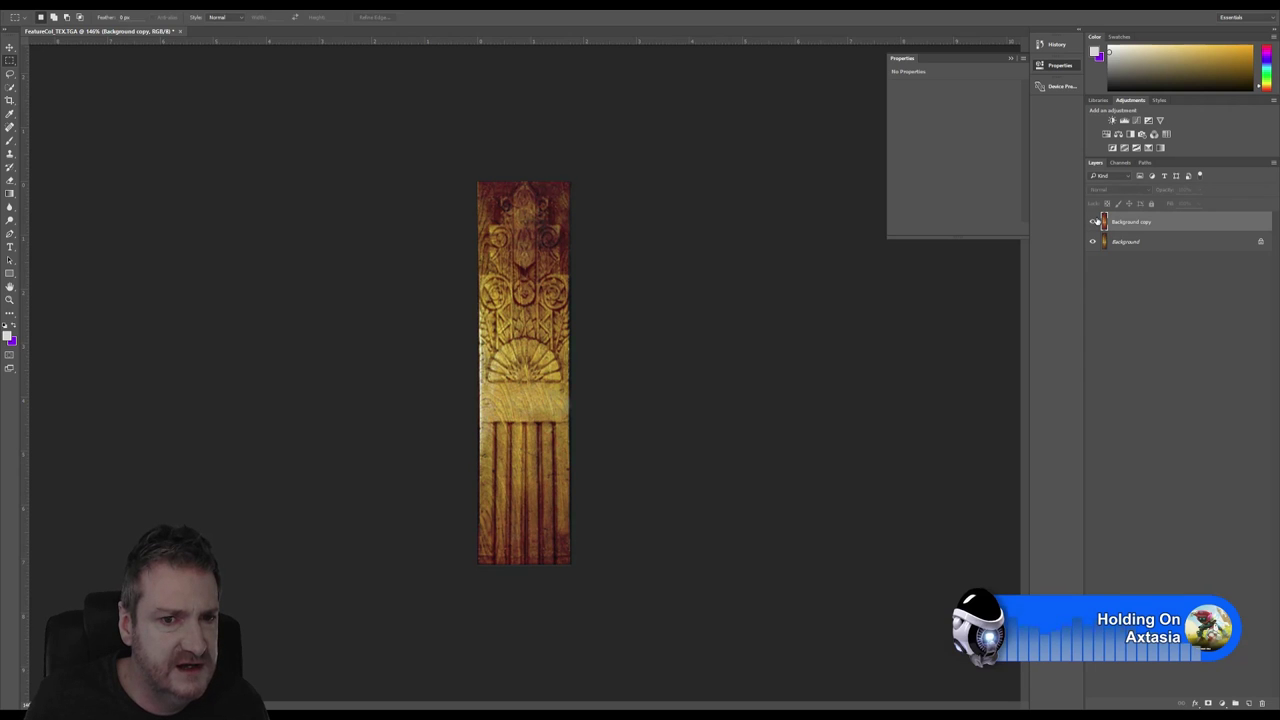
pyautogui.click(1094, 222)
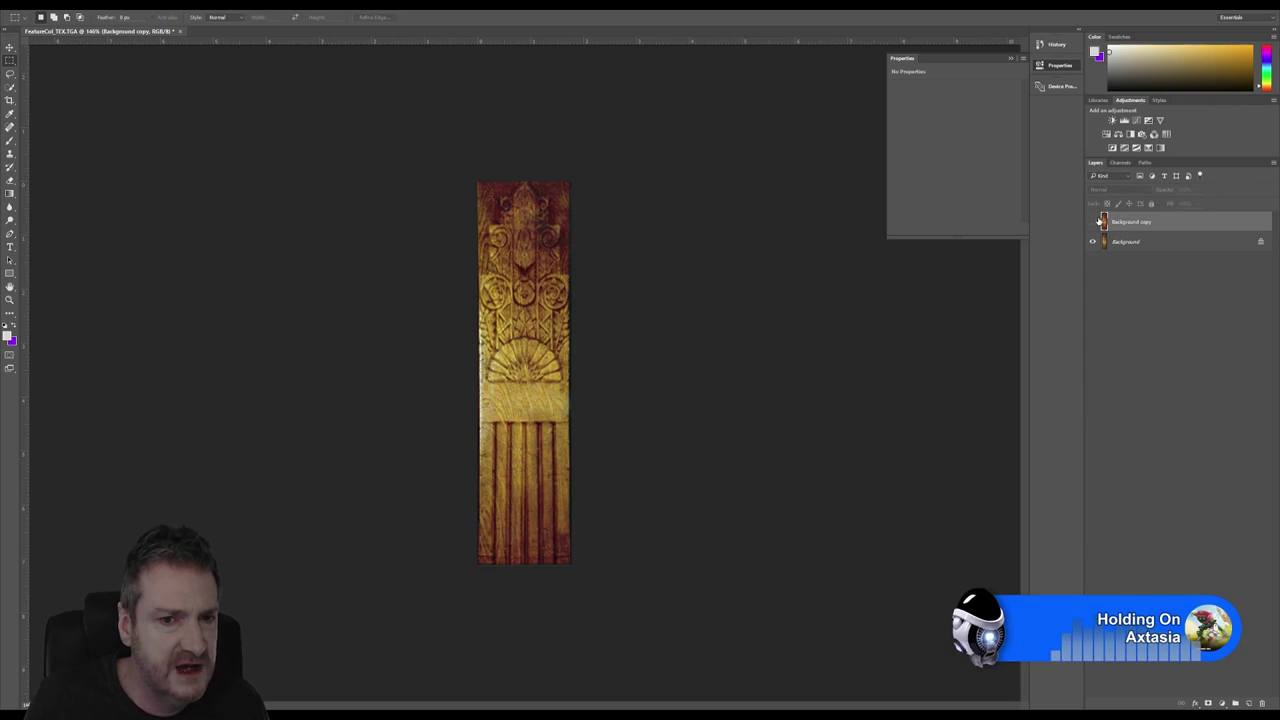
pyautogui.click(1093, 222)
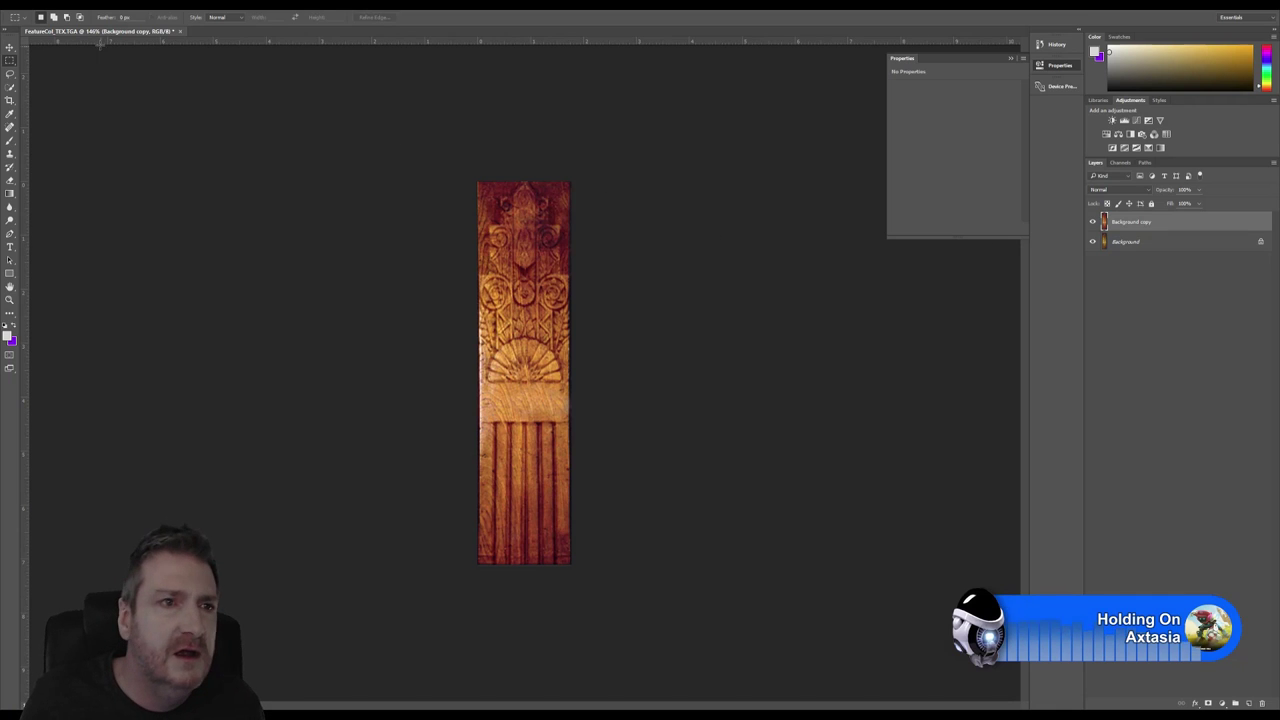
# Step: Save the recoloured texture as a PNG named FeatureCol_Color in the Deco_Model folder
pyautogui.click(30, 6)
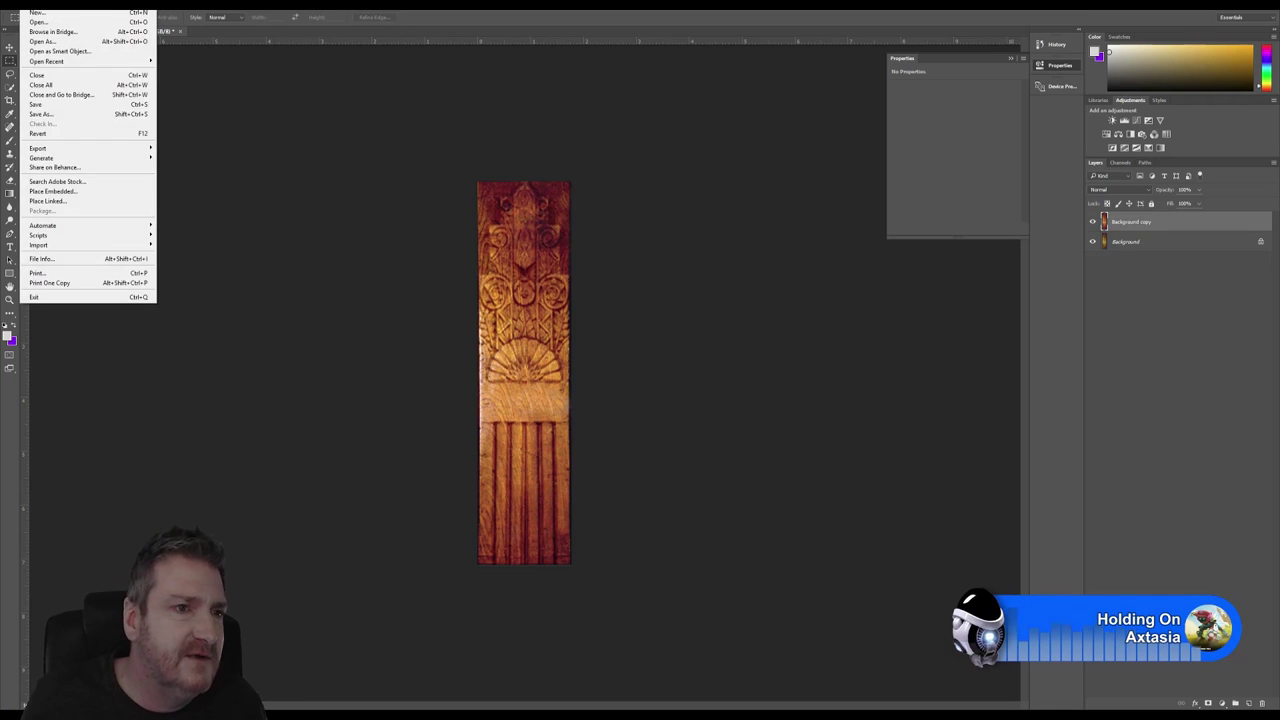
pyautogui.click(53, 114)
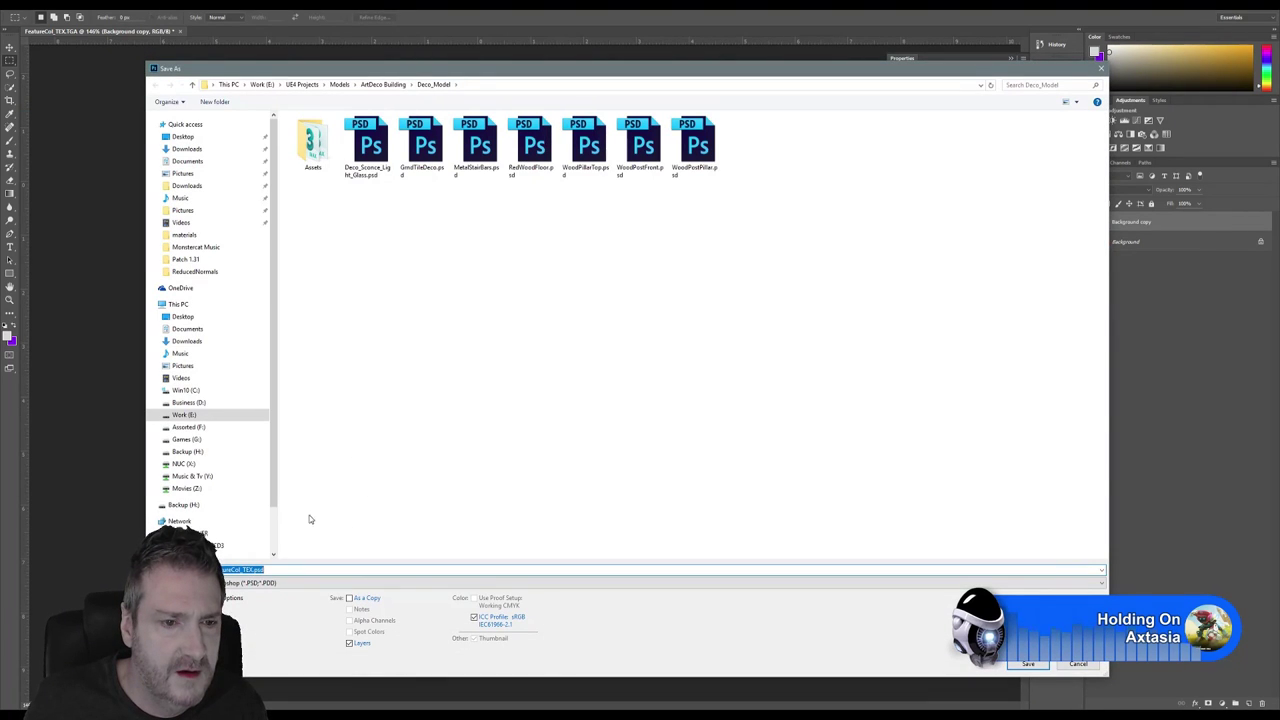
pyautogui.click(262, 582)
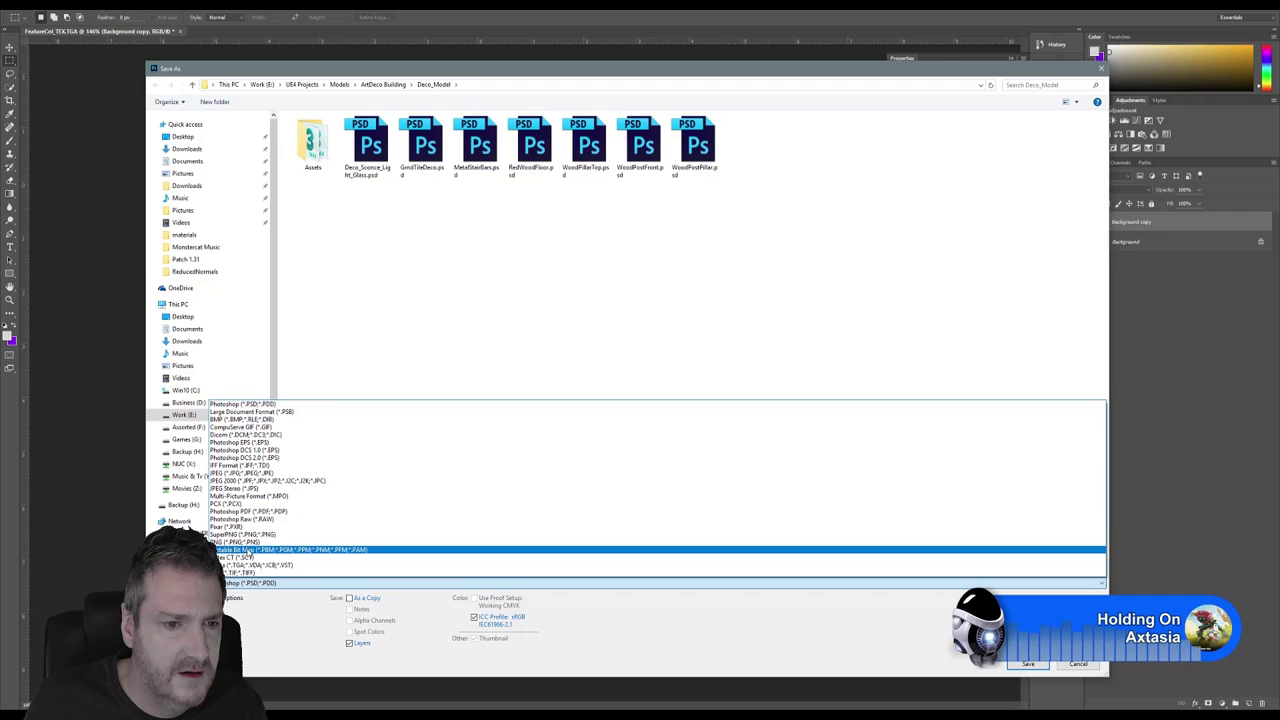
pyautogui.click(240, 542)
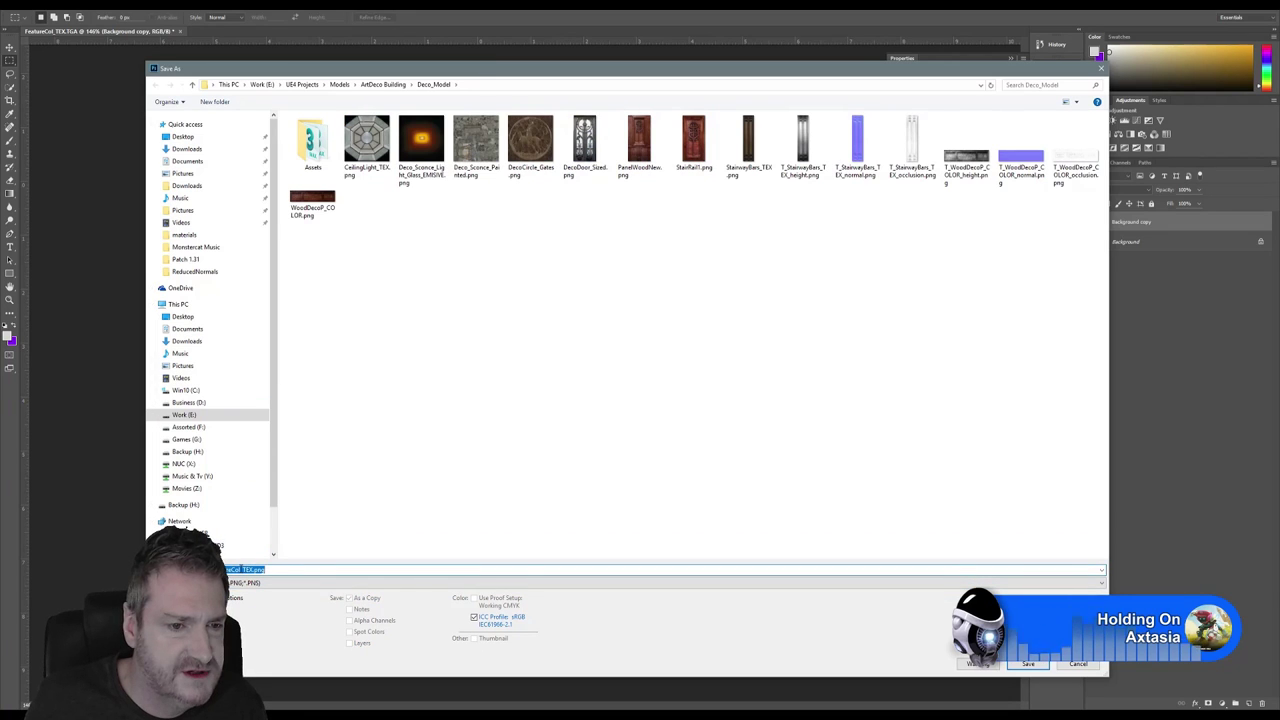
pyautogui.moveTo(241, 569); pyautogui.dragTo(320, 569)
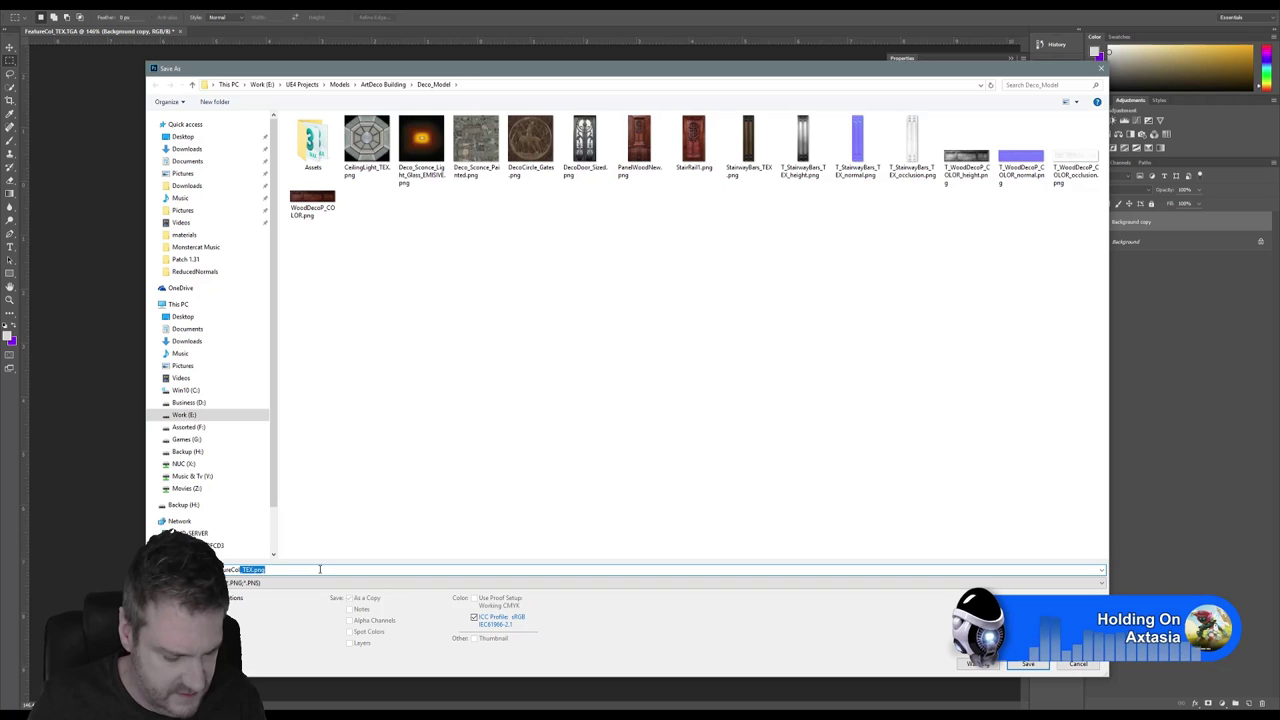
pyautogui.write('Color')
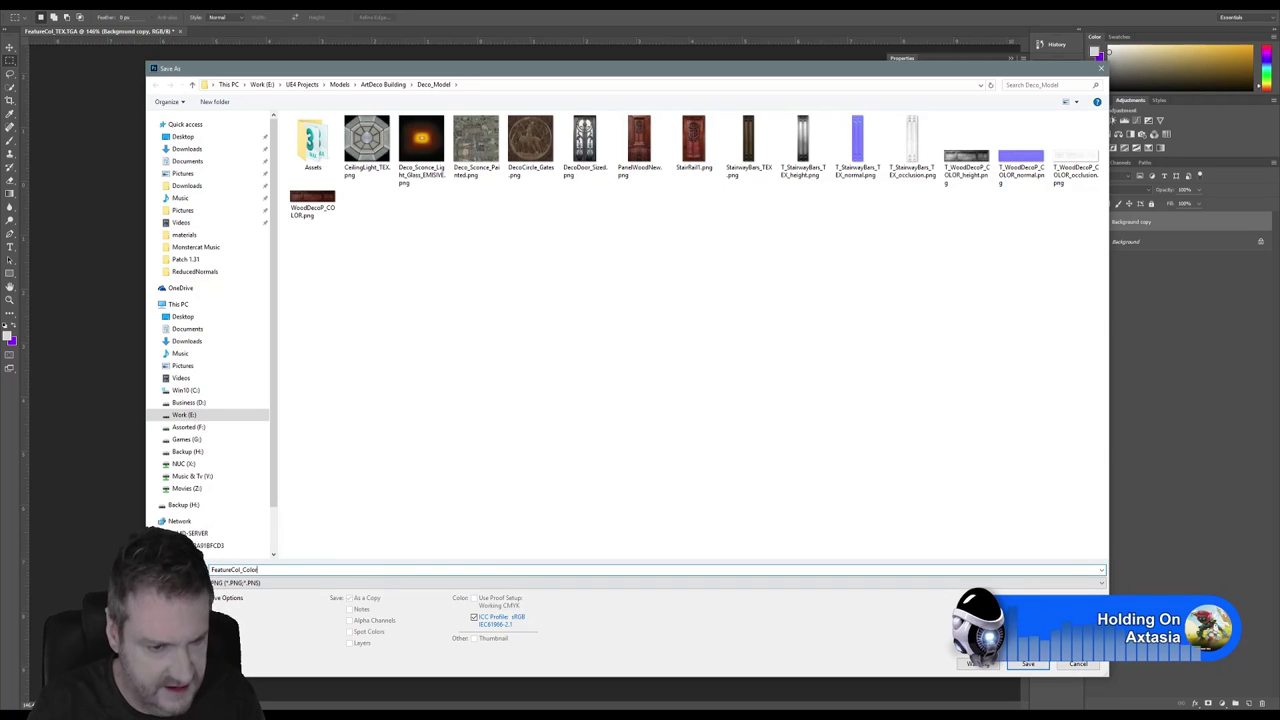
pyautogui.click(1022, 664)
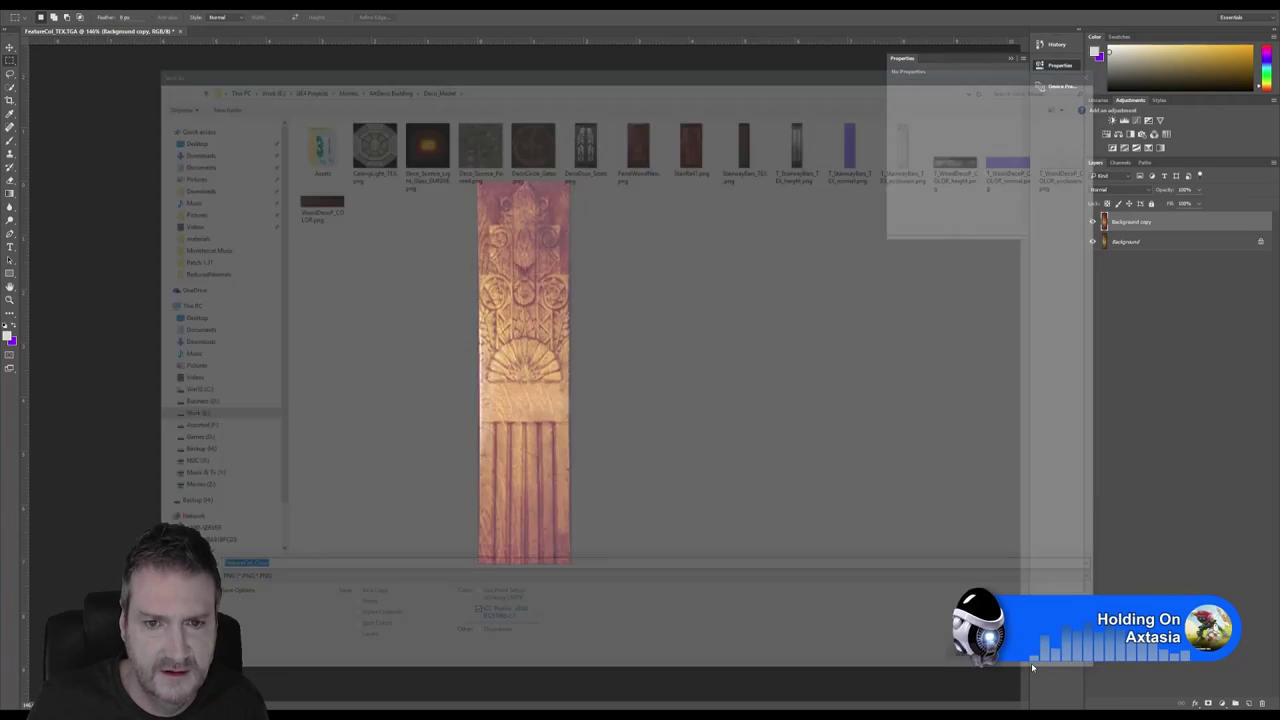
pyautogui.click(686, 227)
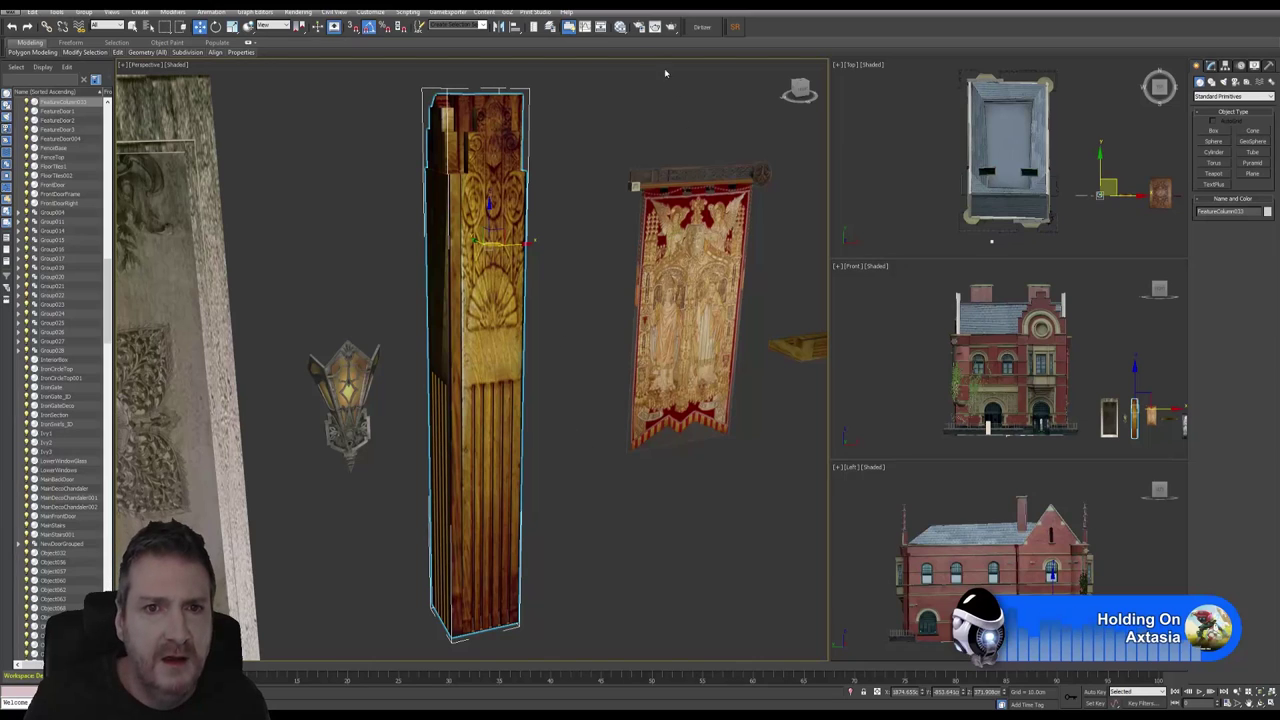
# Step: In 3ds Max, replace the column material's diffuse bitmap with FeatureCol_Color.png from the Deco_Model folder and close the Slate Material Editor
pyautogui.click(624, 29)
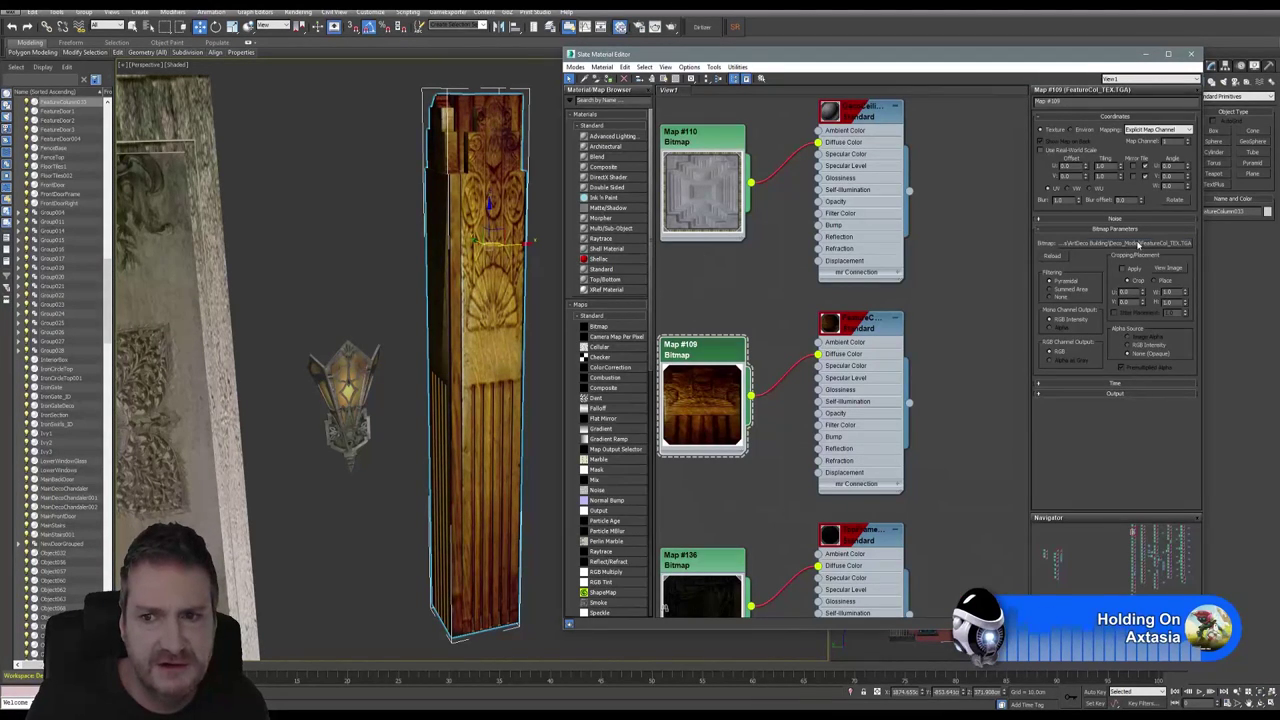
pyautogui.click(1138, 243)
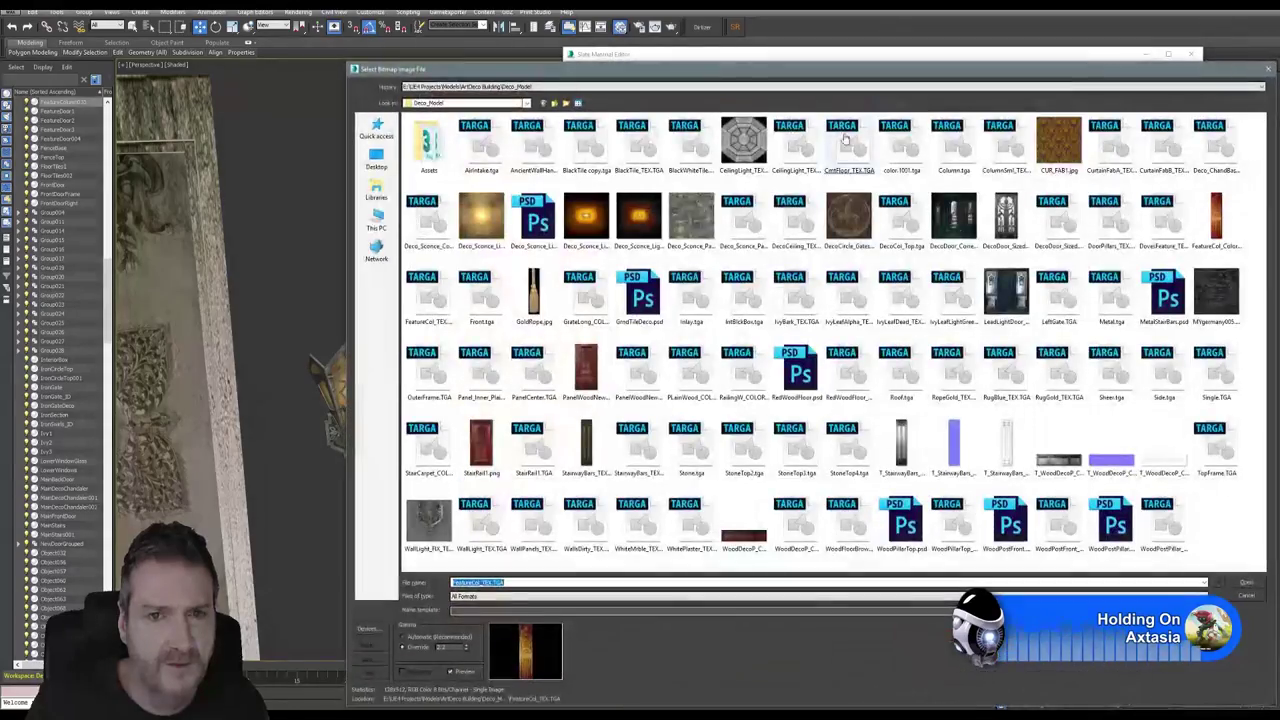
pyautogui.moveTo(778, 74); pyautogui.dragTo(660, 52)
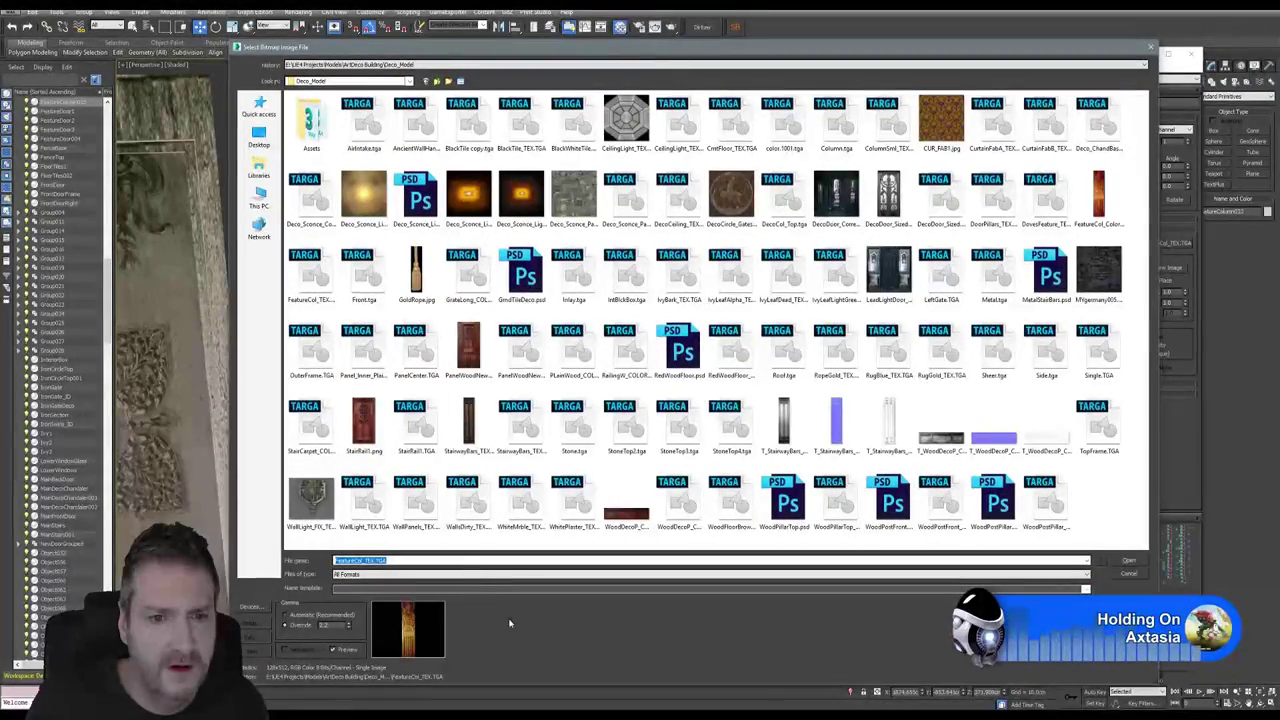
pyautogui.click(1099, 197)
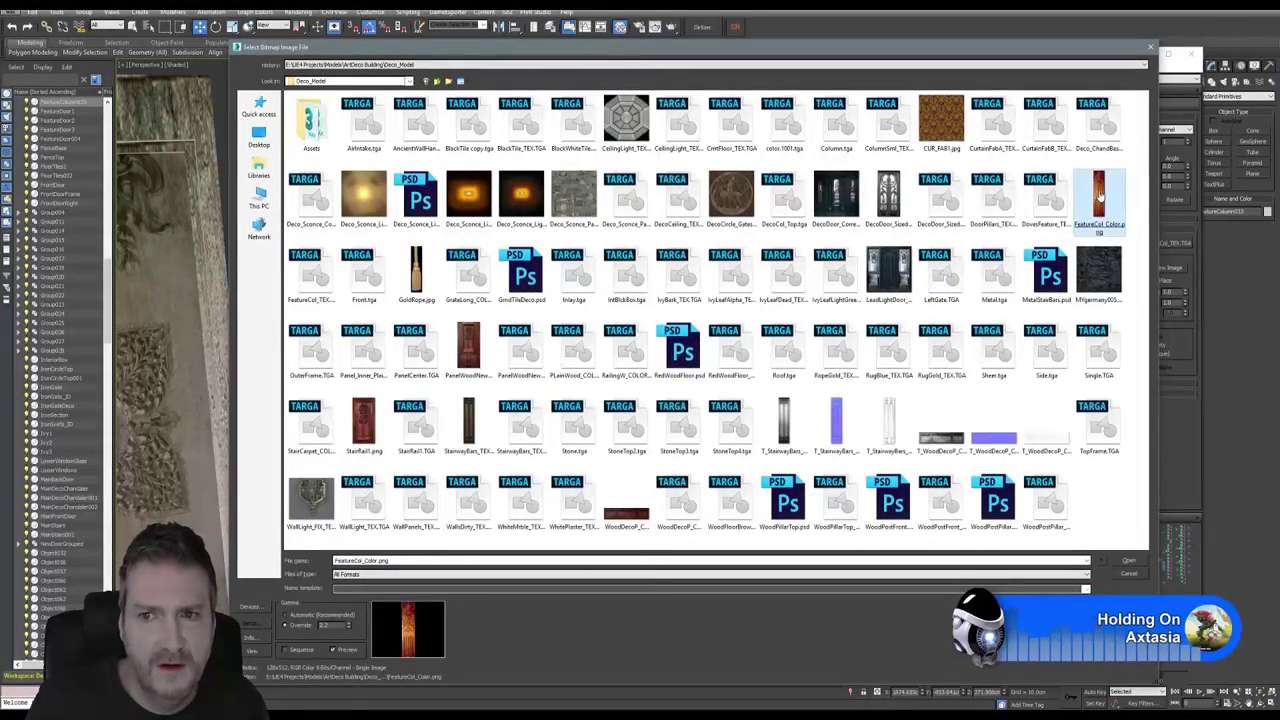
pyautogui.doubleClick(1099, 197)
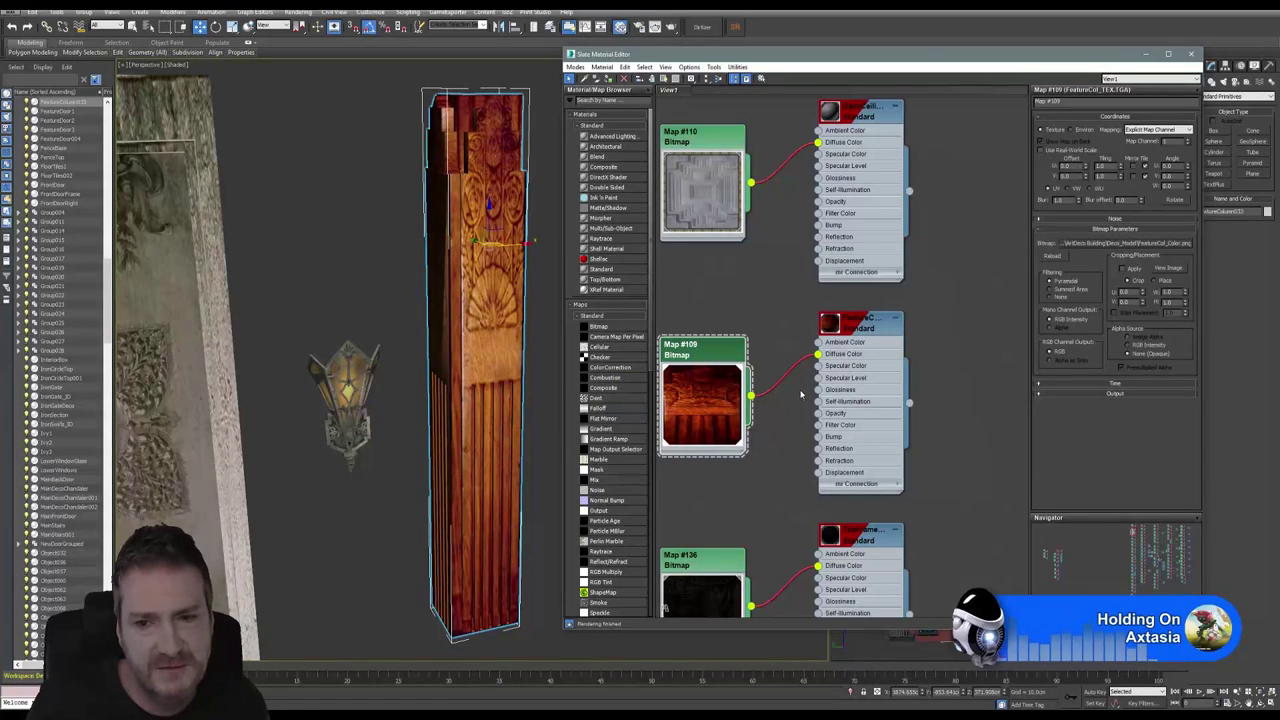
pyautogui.click(1191, 53)
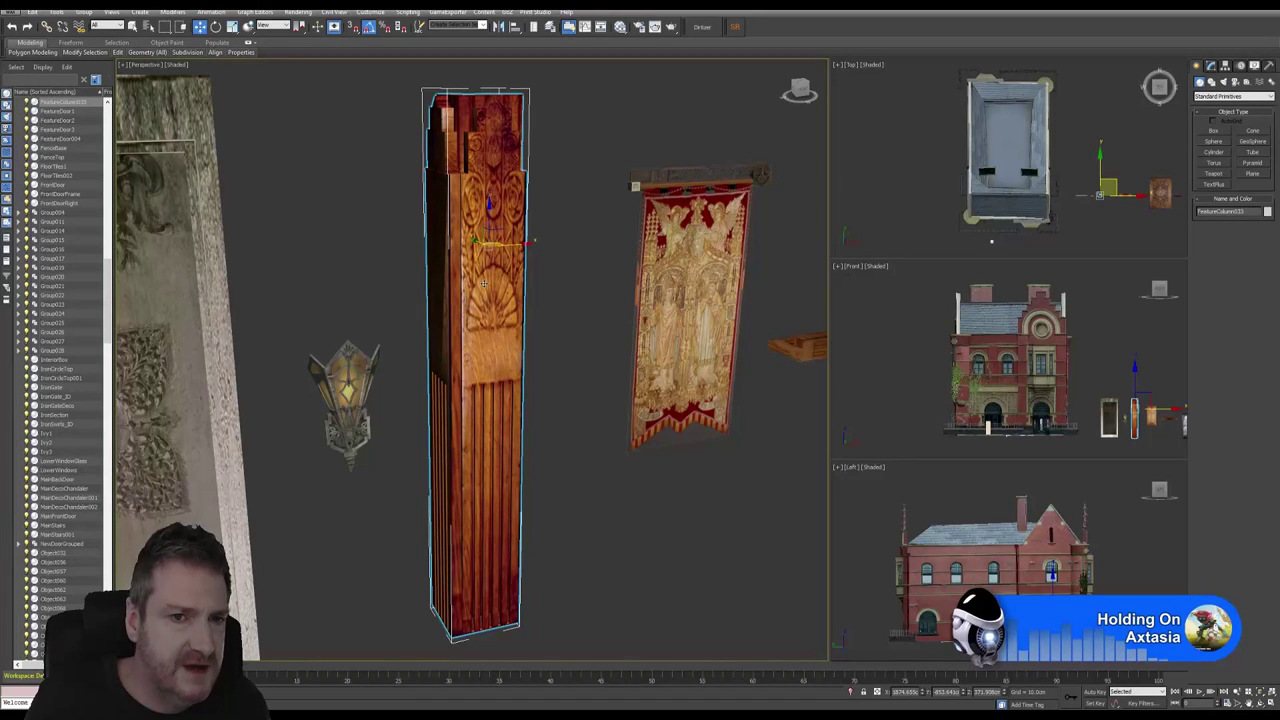
# Step: Examine how the column mesh is split by selecting its front, side and top elements individually, and return to object level
pyautogui.keyDown('alt'); pyautogui.moveTo(483, 133); pyautogui.dragTo(496, 201, button='middle'); pyautogui.keyUp('alt')
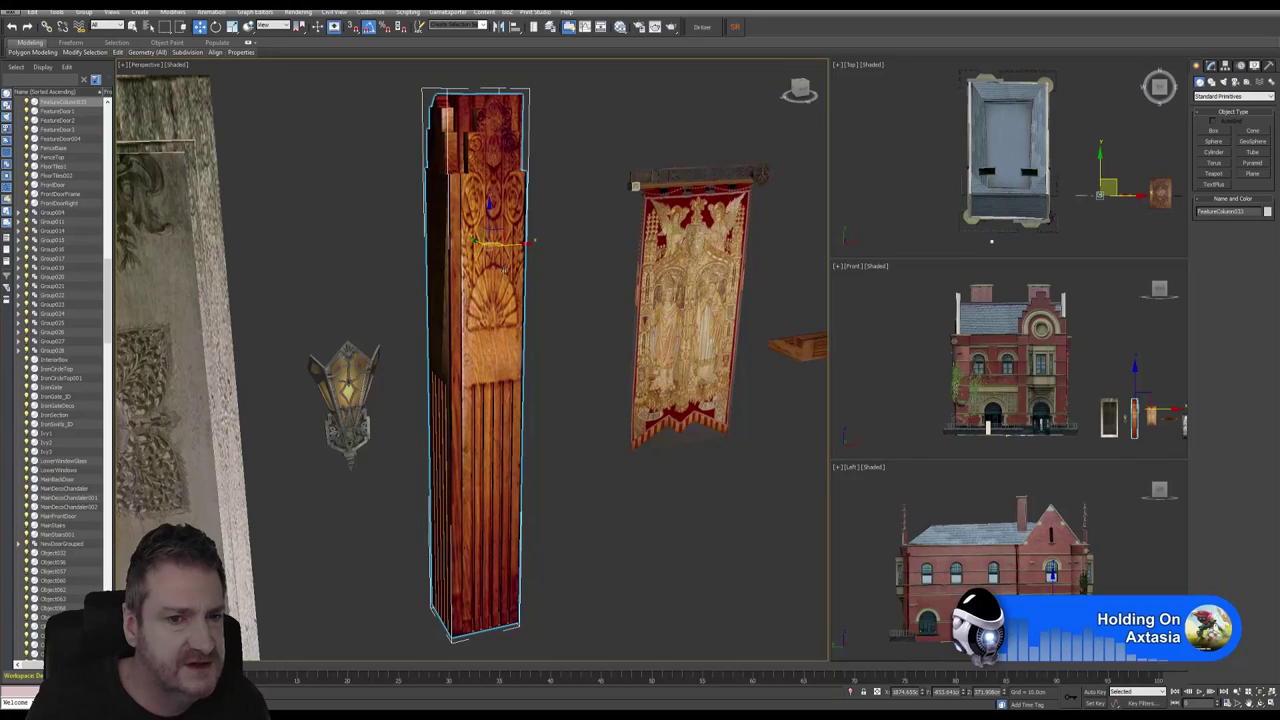
pyautogui.click(1212, 65)
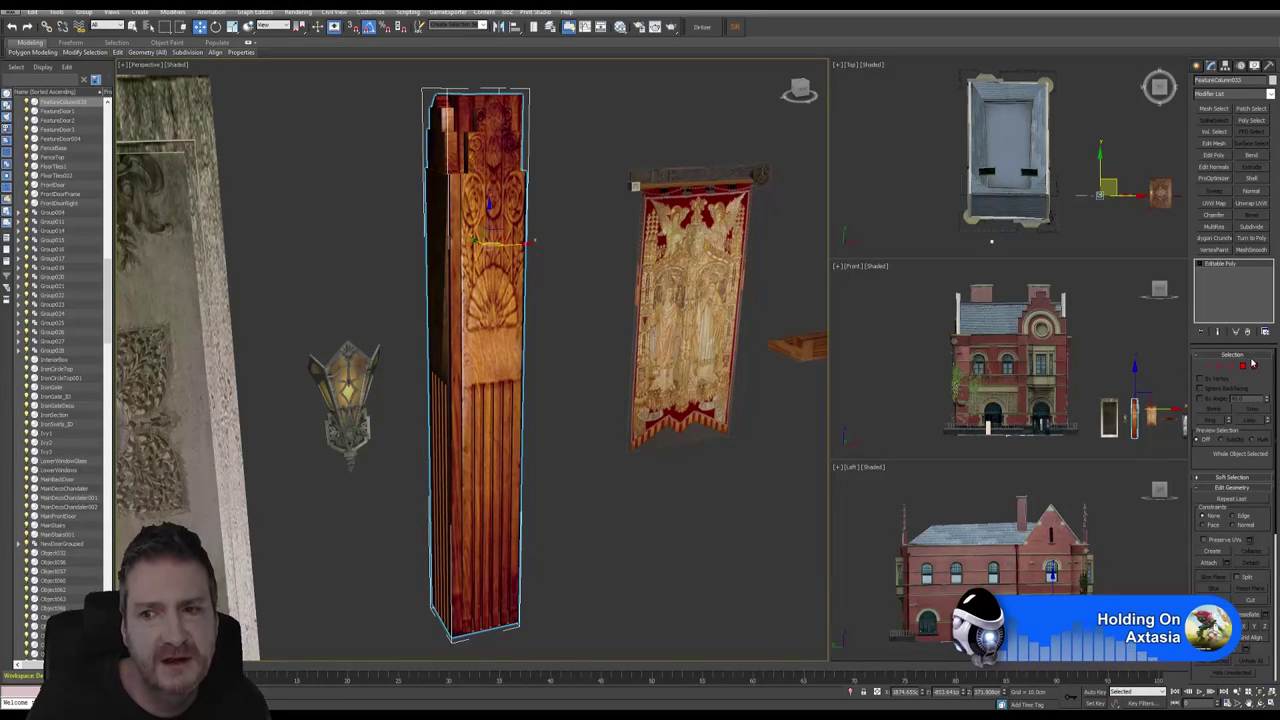
pyautogui.click(1251, 365)
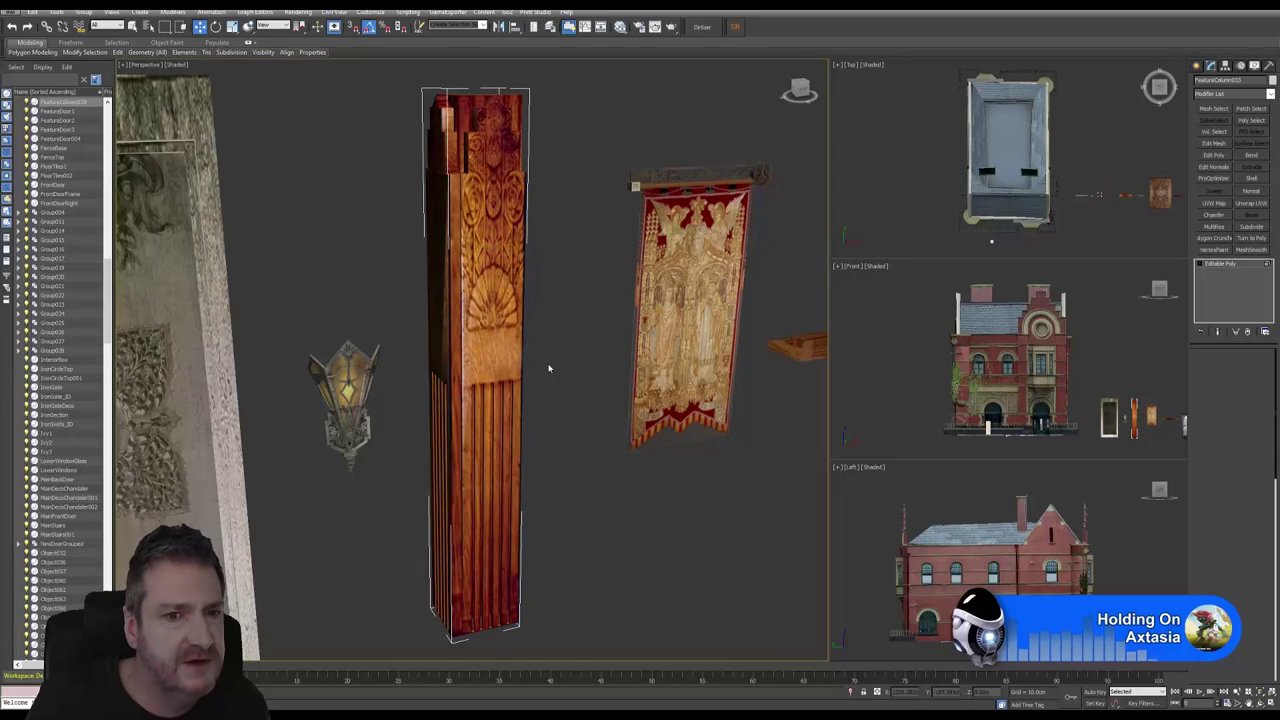
pyautogui.click(496, 351)
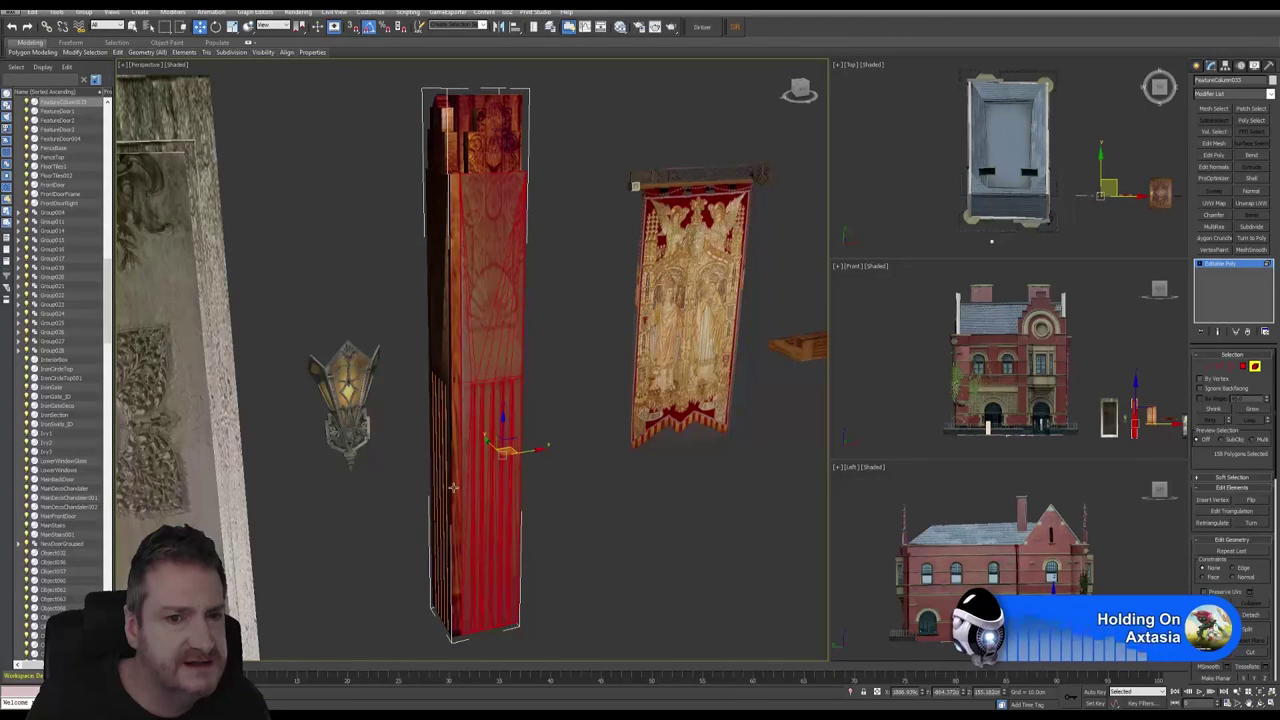
pyautogui.click(453, 204)
pyautogui.click(479, 128)
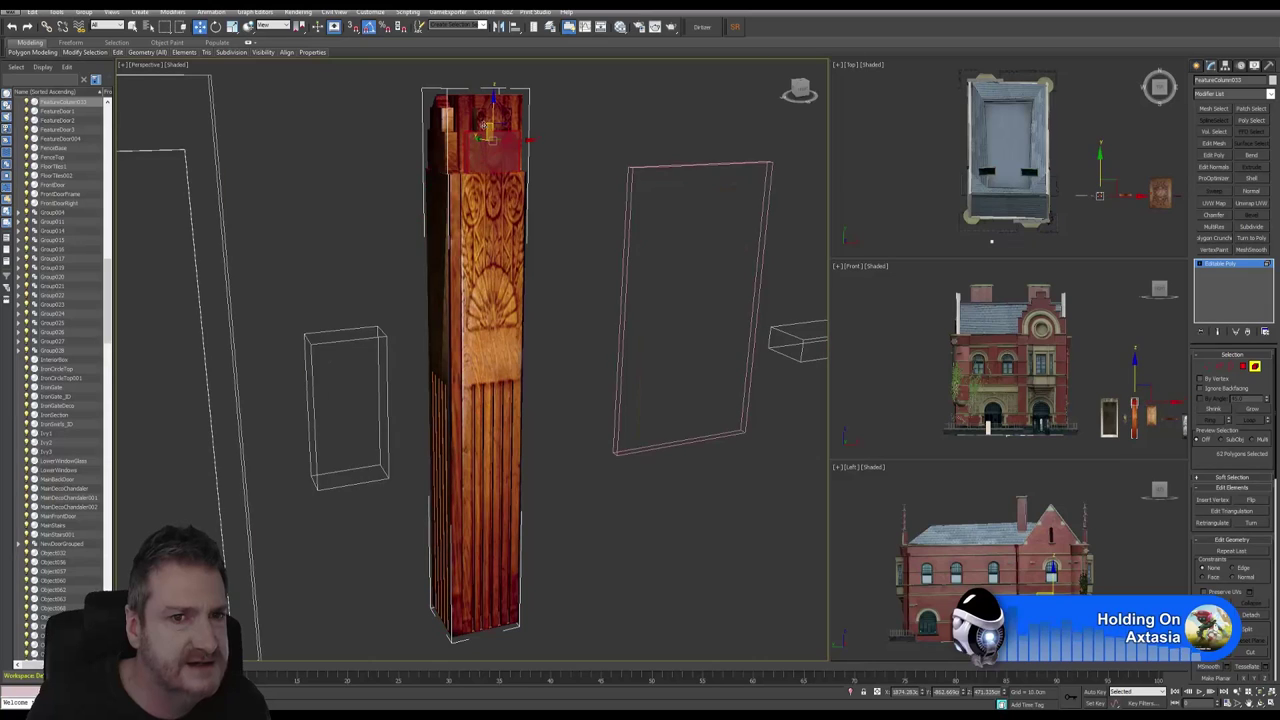
pyautogui.click(462, 101)
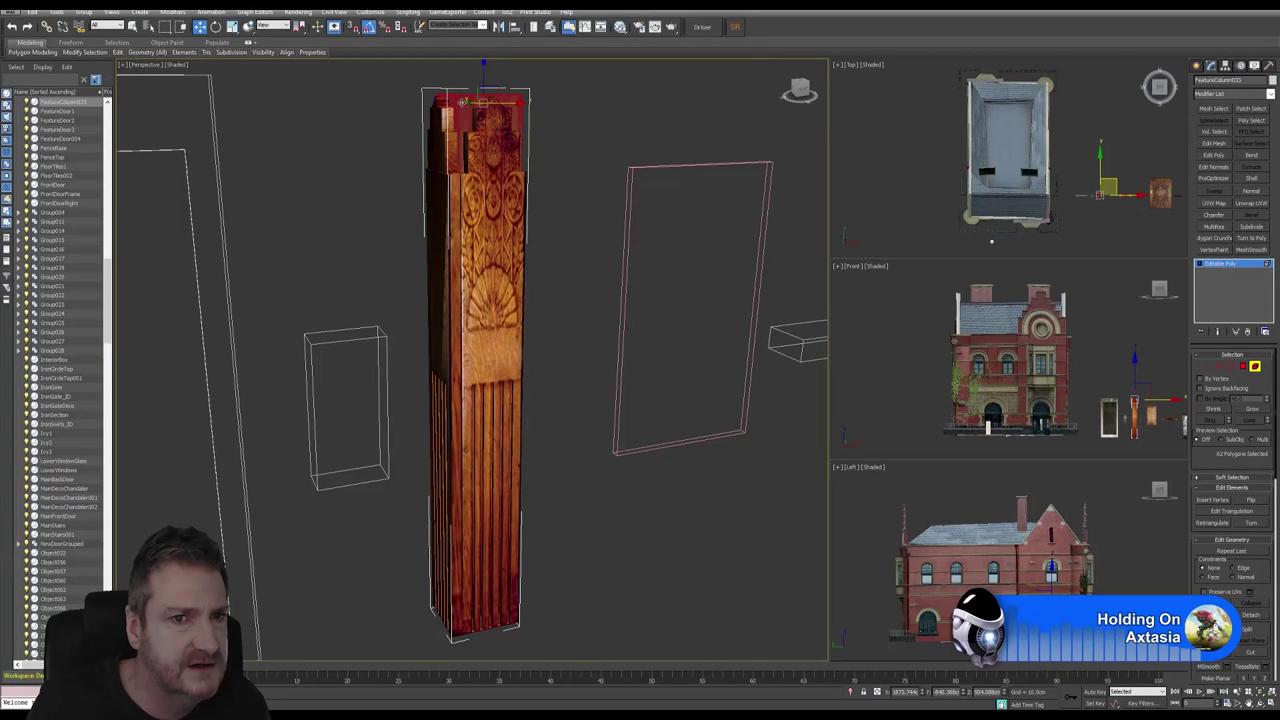
pyautogui.click(449, 149)
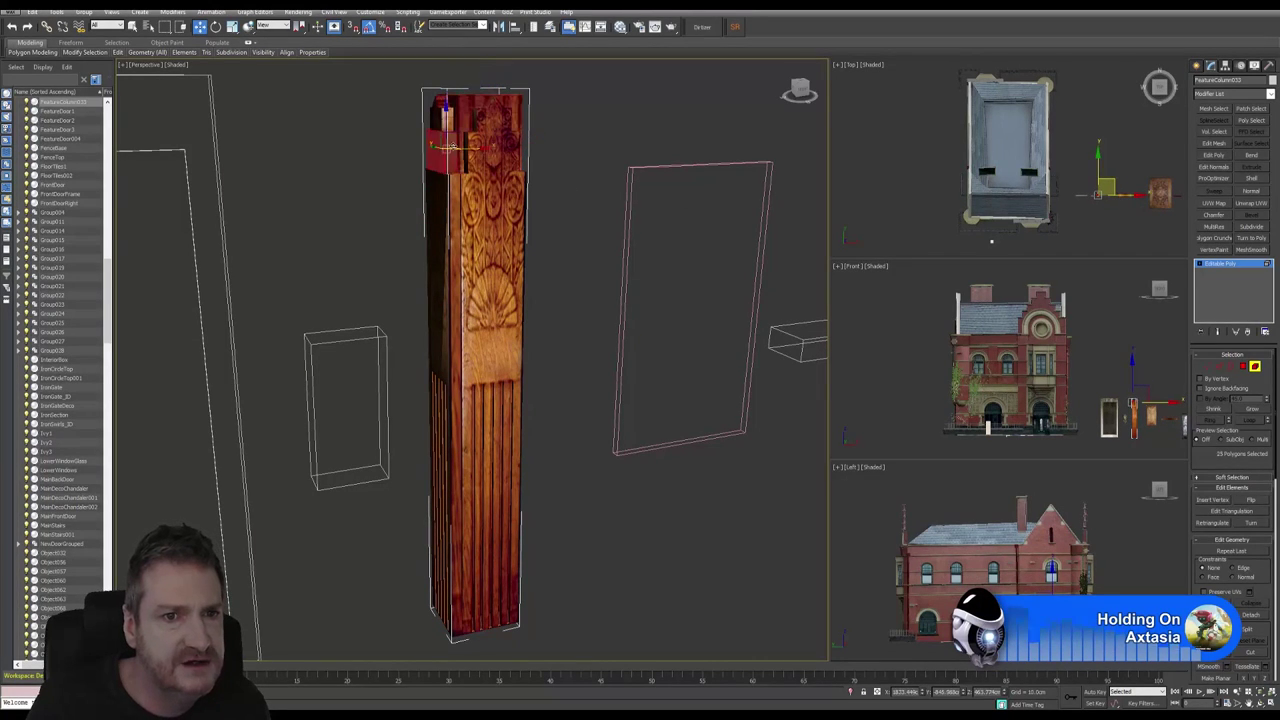
pyautogui.click(1253, 368)
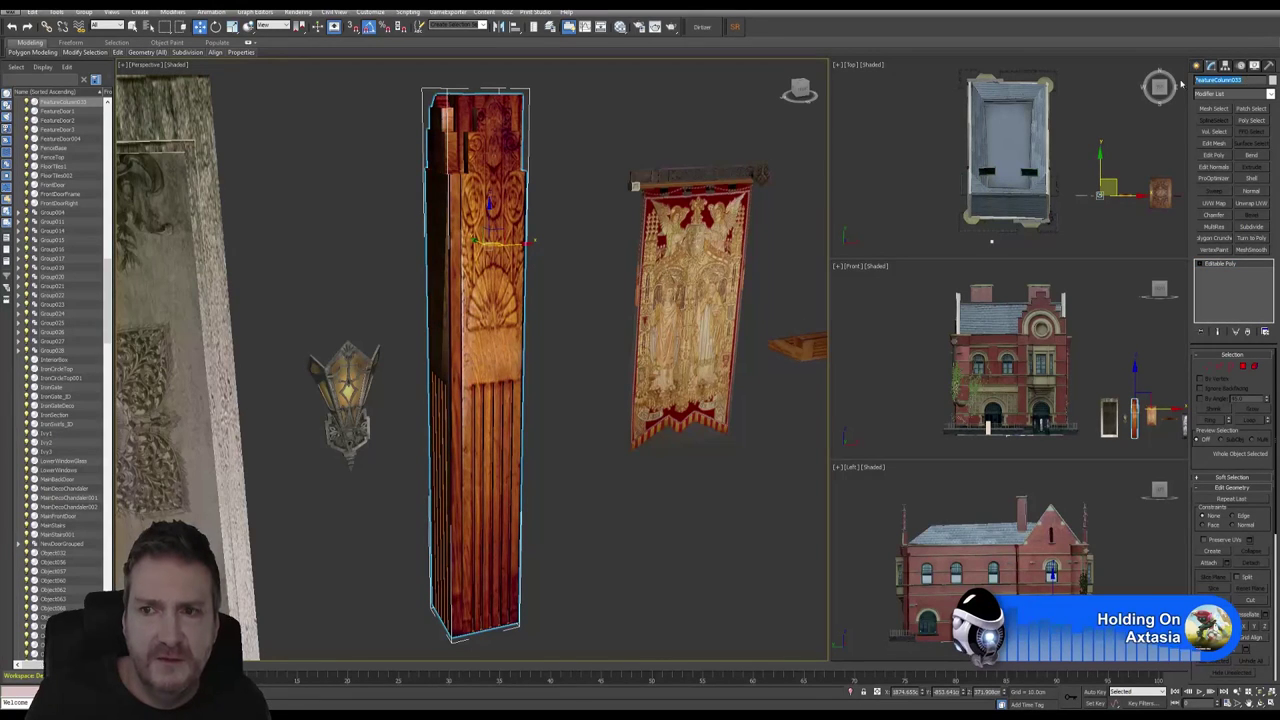
# Step: Rename the selected column object as FeatureColumn
pyautogui.write('Piltu')
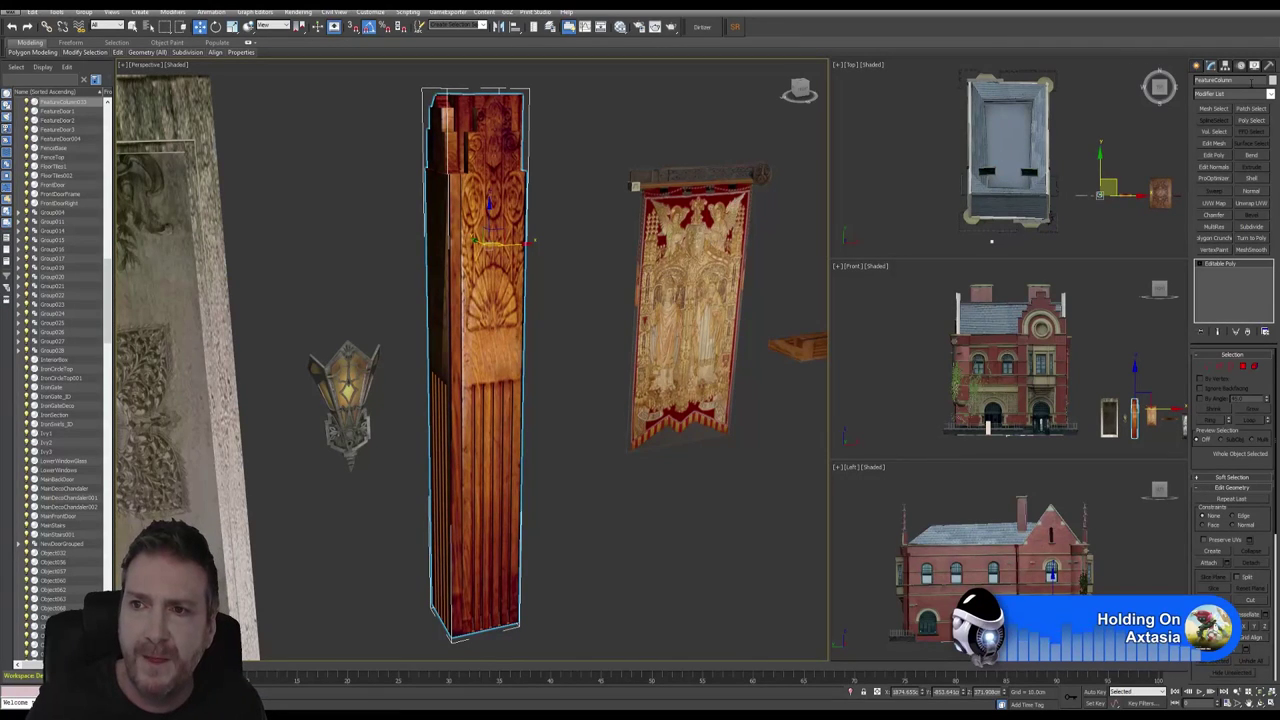
# Step: Copy the object name FeatureColumn and start exporting only the selected column, browsing to the ArtDeco Building Exports folder
pyautogui.moveTo(1243, 83); pyautogui.dragTo(1176, 106)
pyautogui.hotkey('ctrl', 'c')
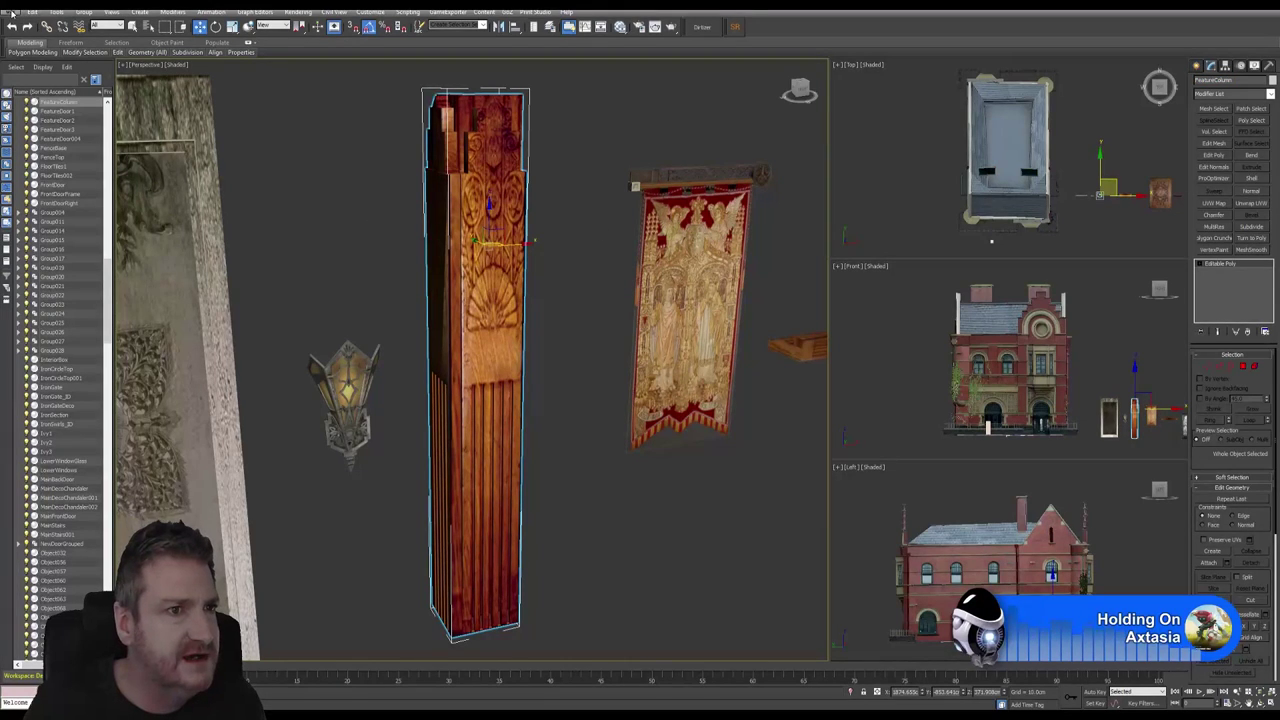
pyautogui.click(18, 14)
pyautogui.moveTo(49, 170)
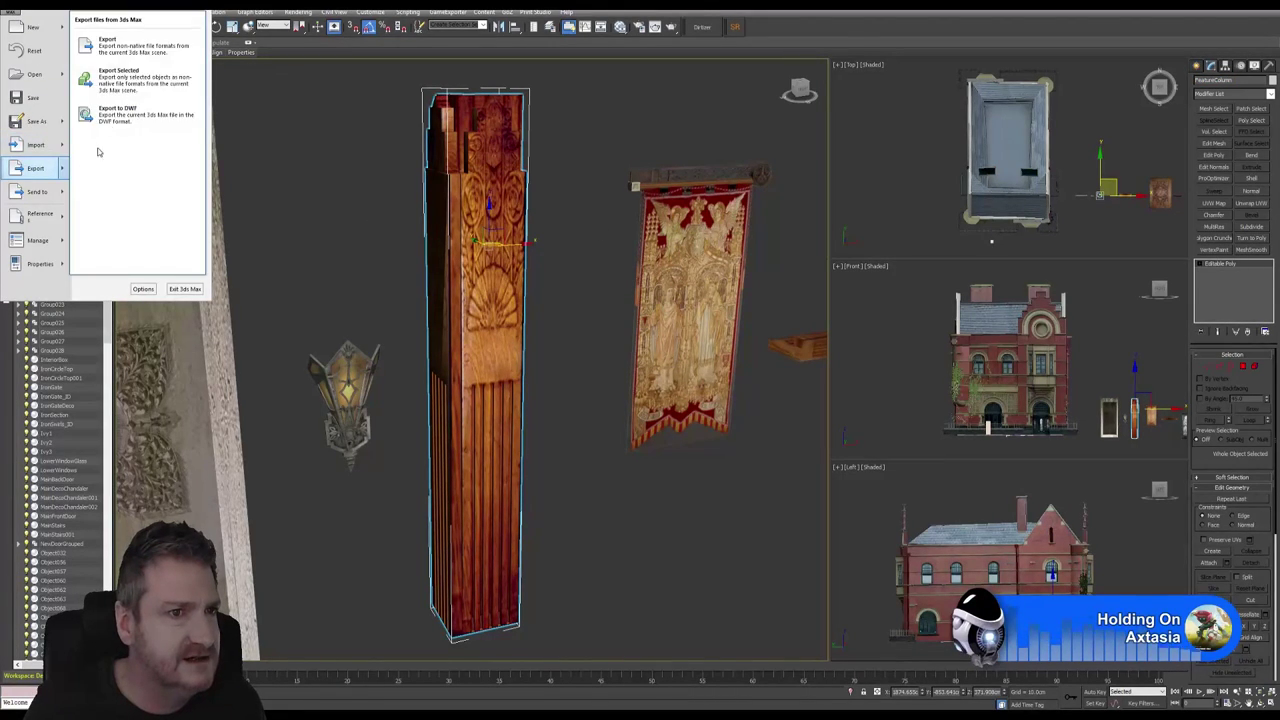
pyautogui.click(110, 95)
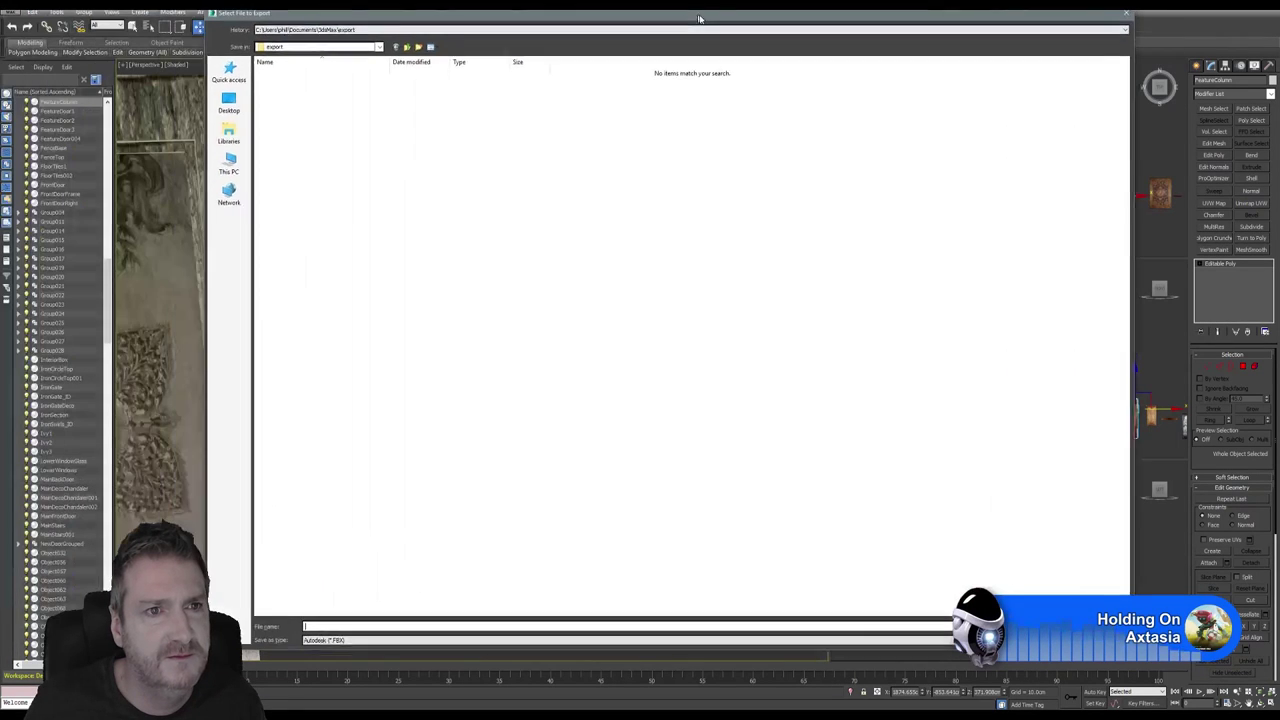
pyautogui.moveTo(699, 19); pyautogui.dragTo(703, 20)
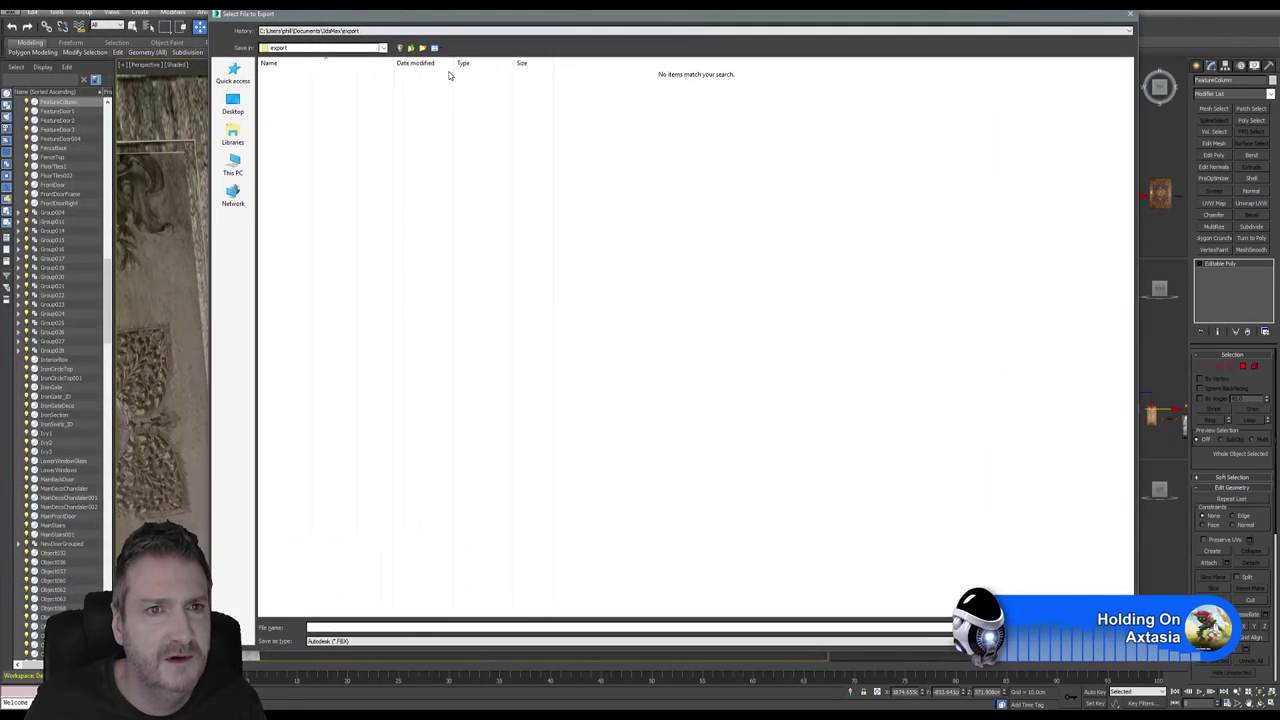
pyautogui.click(412, 49)
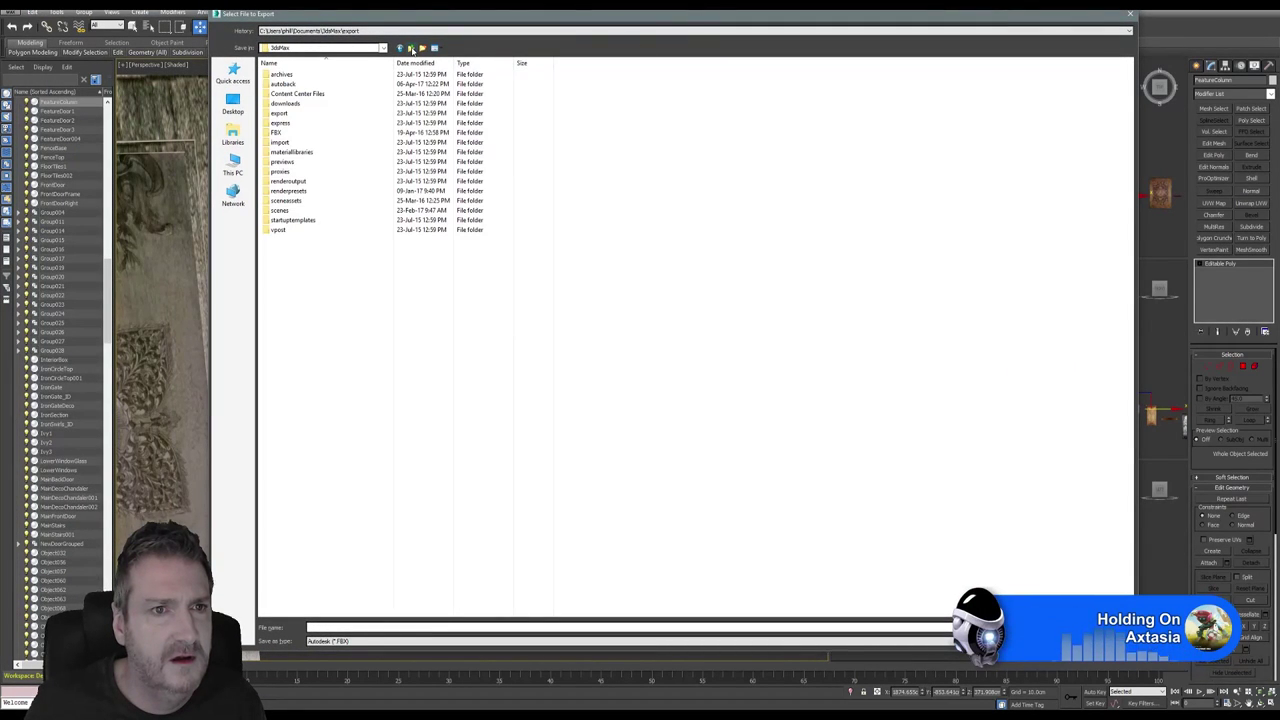
pyautogui.click(400, 31)
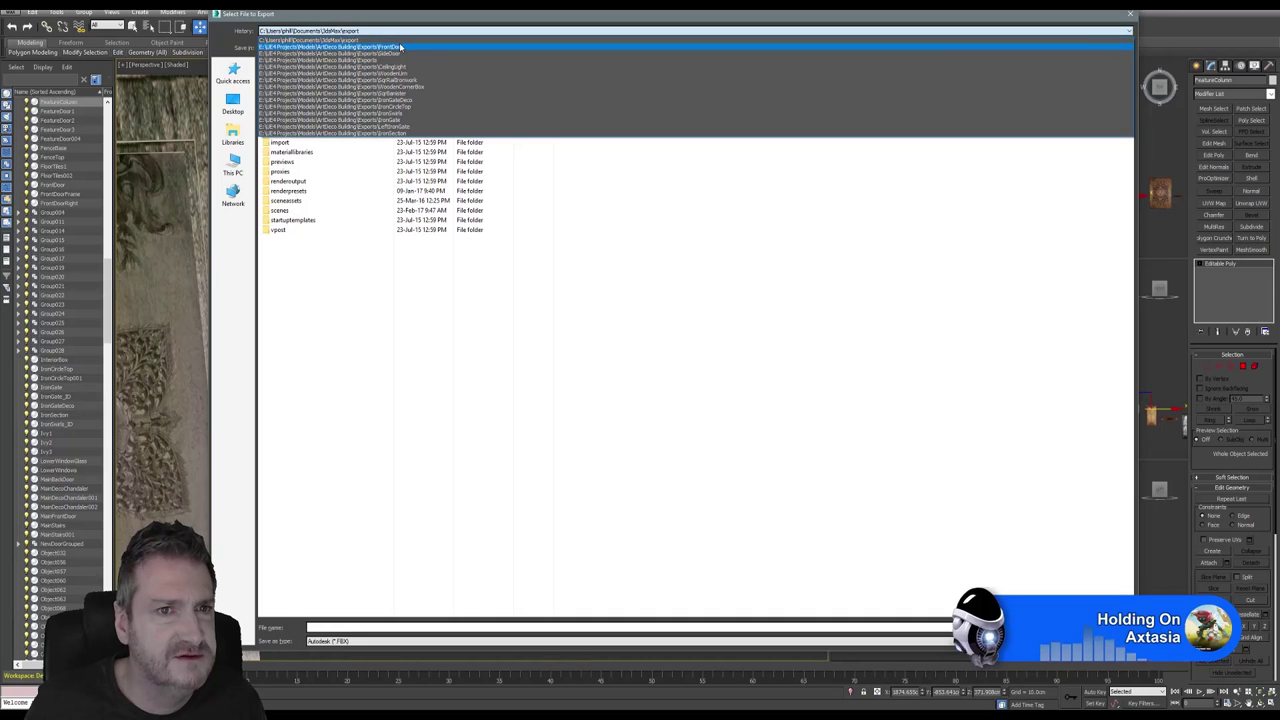
pyautogui.click(400, 46)
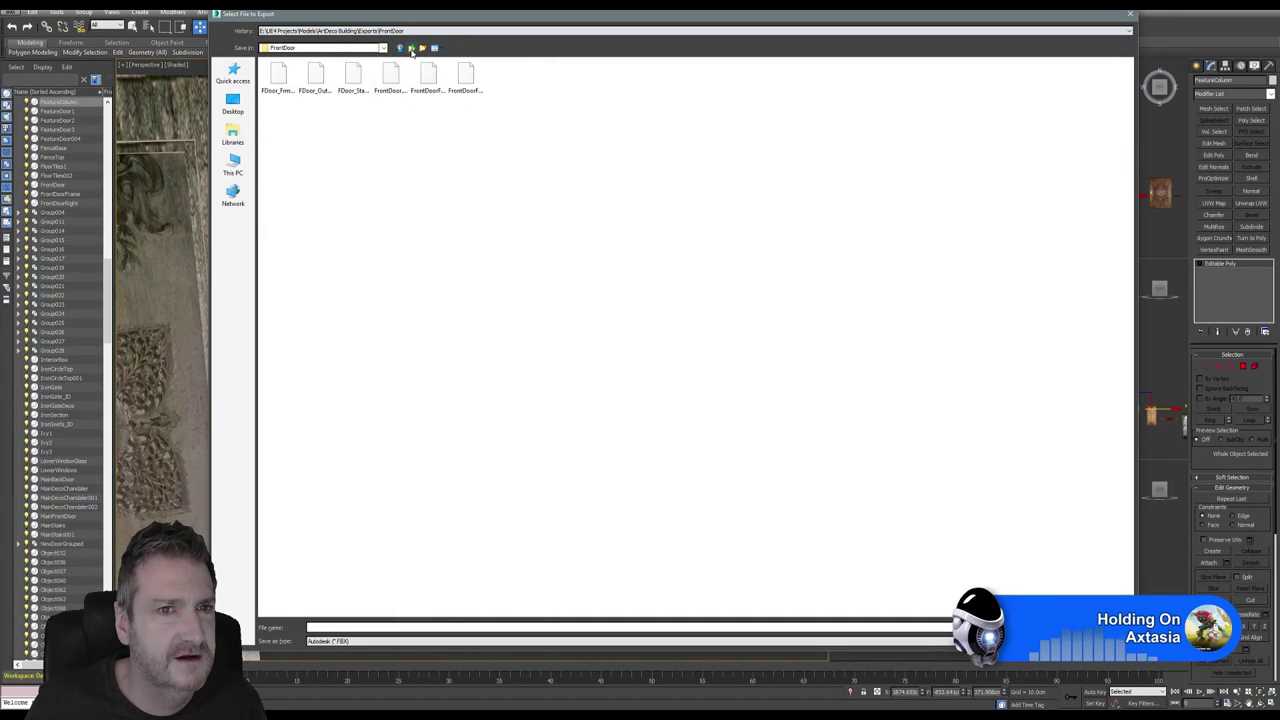
pyautogui.click(411, 49)
# Step: Create a new folder named FeatureColumn inside the Exports folder
pyautogui.rightClick(553, 248)
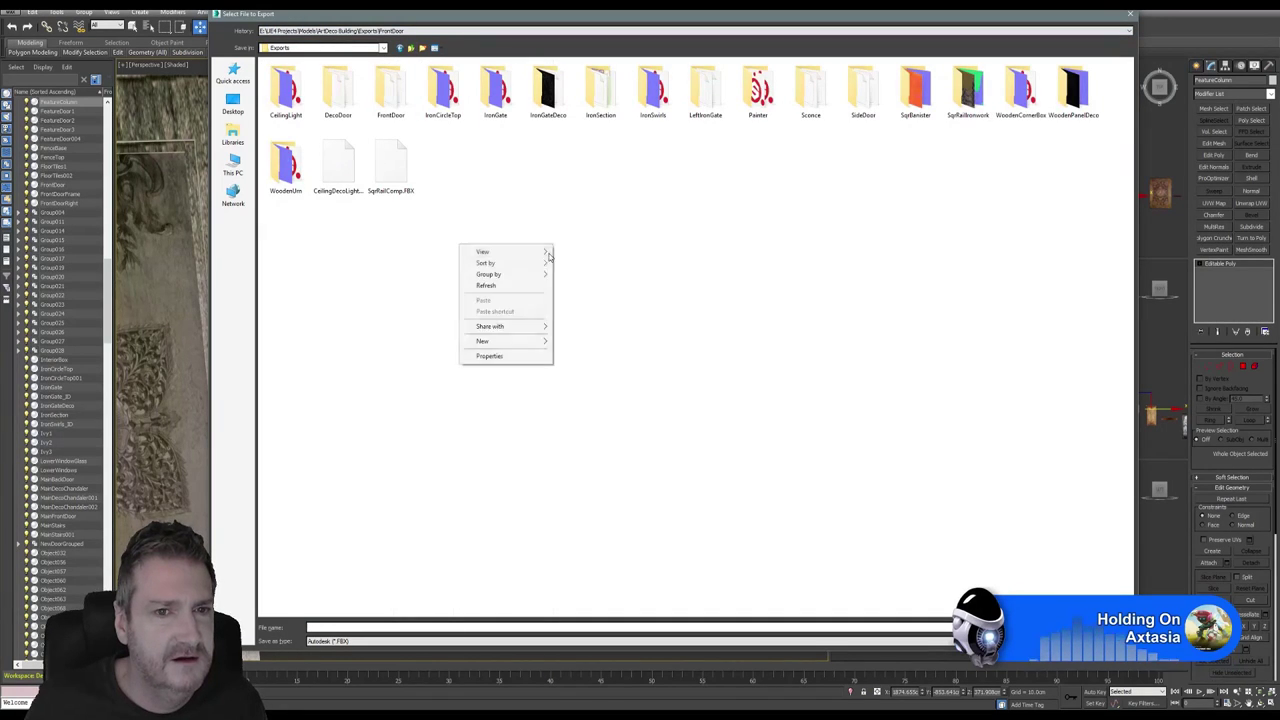
pyautogui.moveTo(500, 341)
pyautogui.click(422, 346)
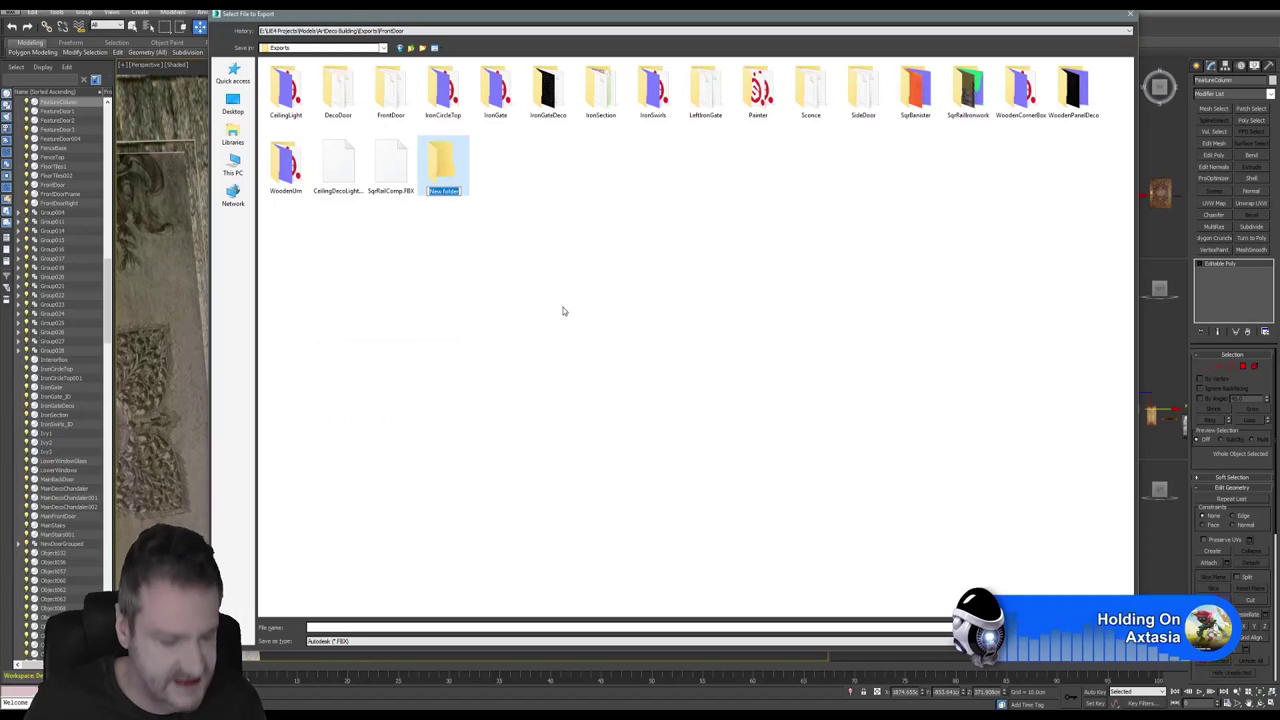
pyautogui.hotkey('ctrl', 'v')
pyautogui.press('Return')
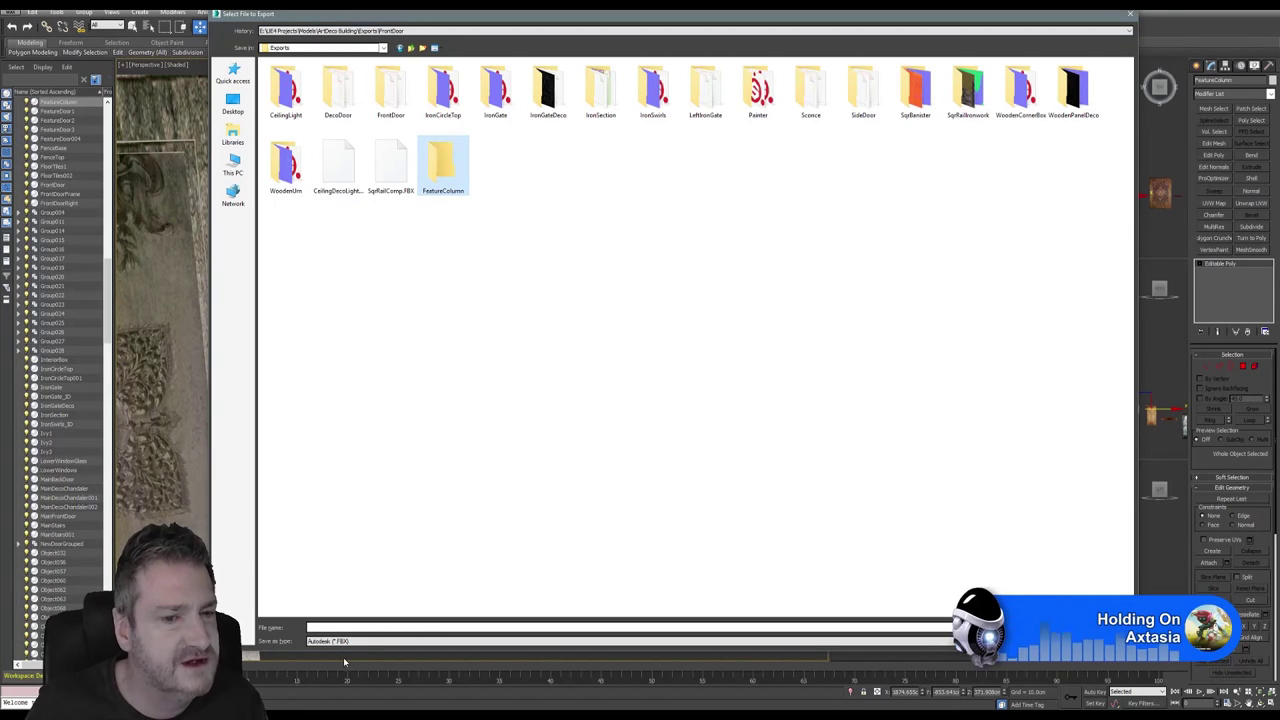
# Step: Export the selected column as FeatureColumn.FBX into the FeatureColumn folder using the Painter - UE4 preset
pyautogui.press('Return')
pyautogui.hotkey('ctrl', 'v')
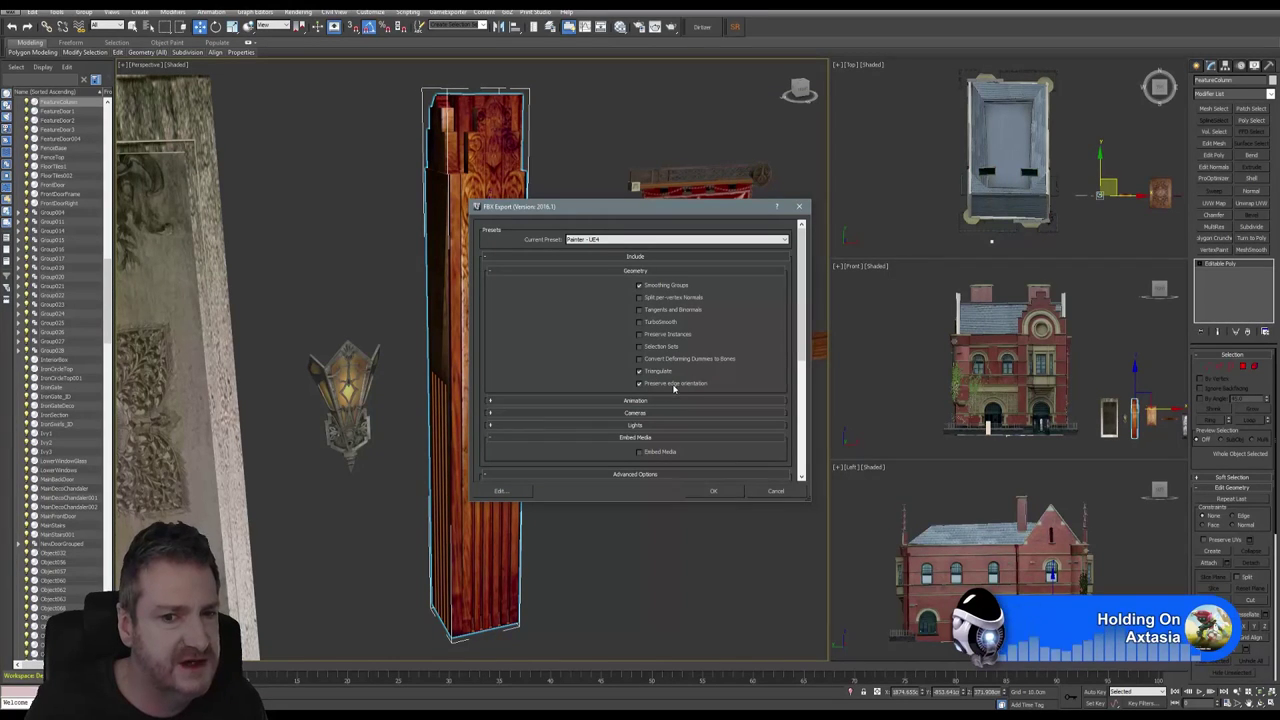
pyautogui.click(715, 492)
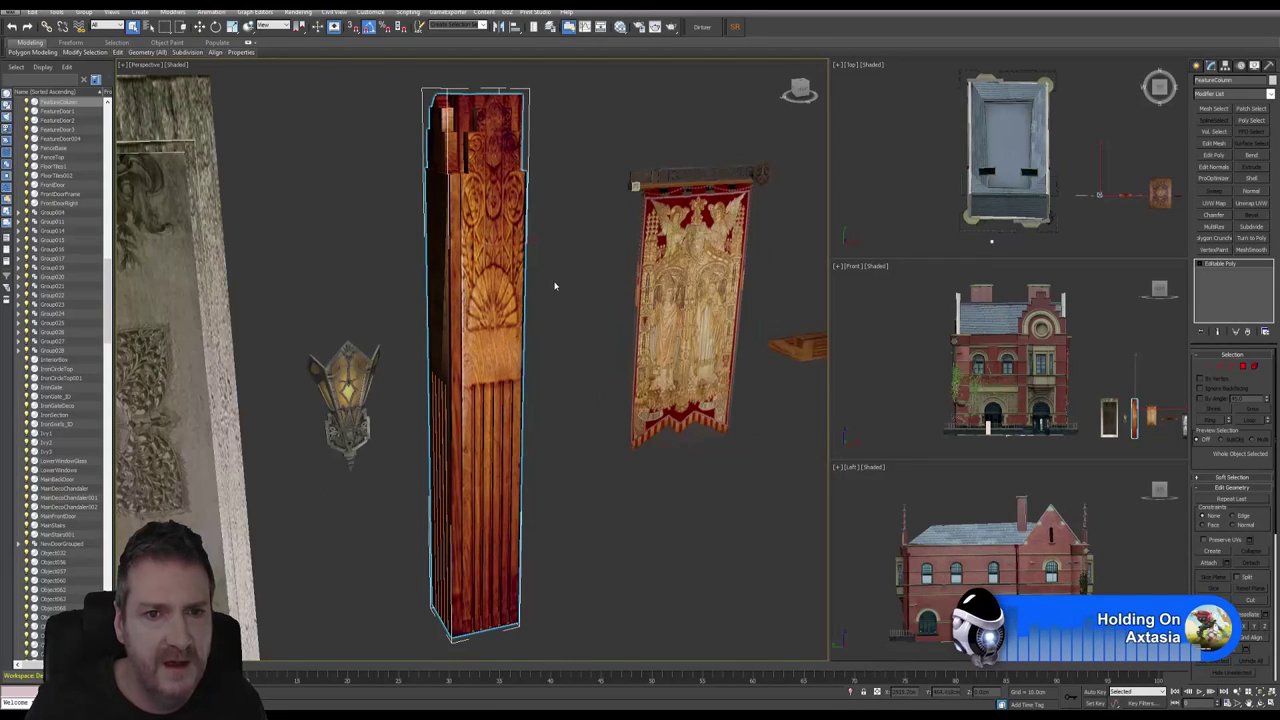
# Step: Reset the column's XForm and collapse its whole modifier stack back to an Editable Poly
pyautogui.click(1268, 66)
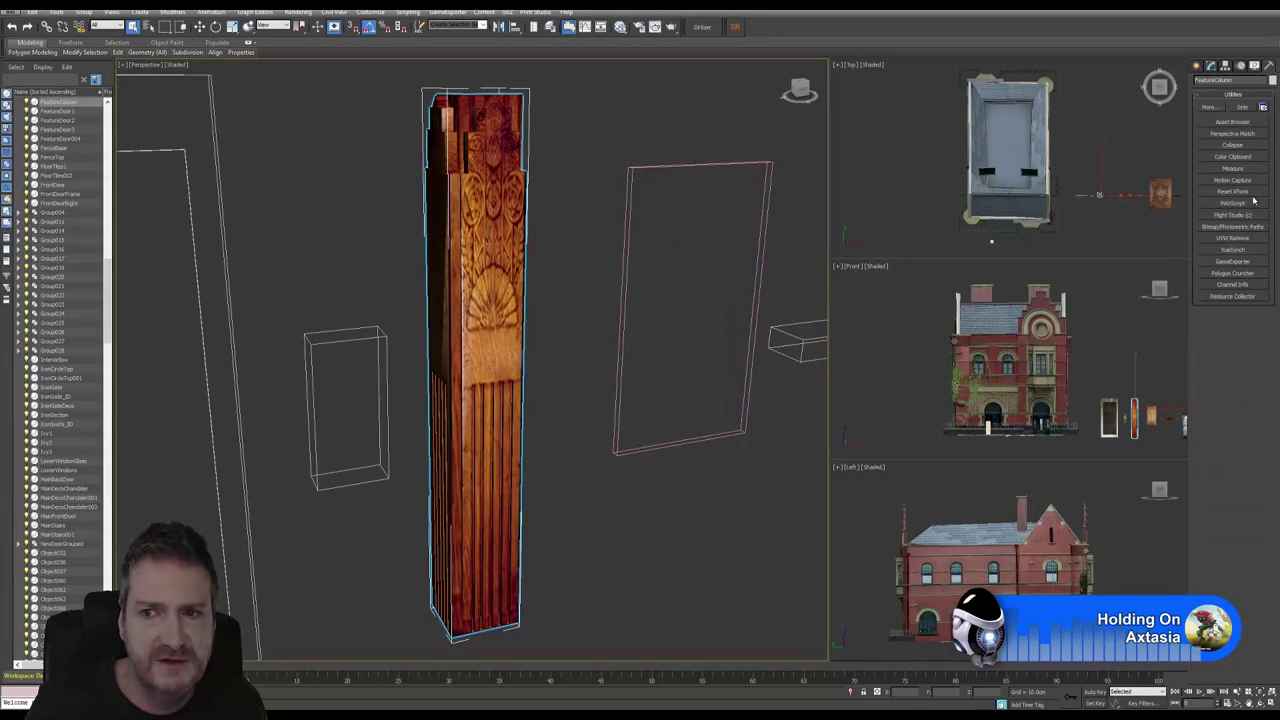
pyautogui.click(1232, 191)
pyautogui.click(1236, 331)
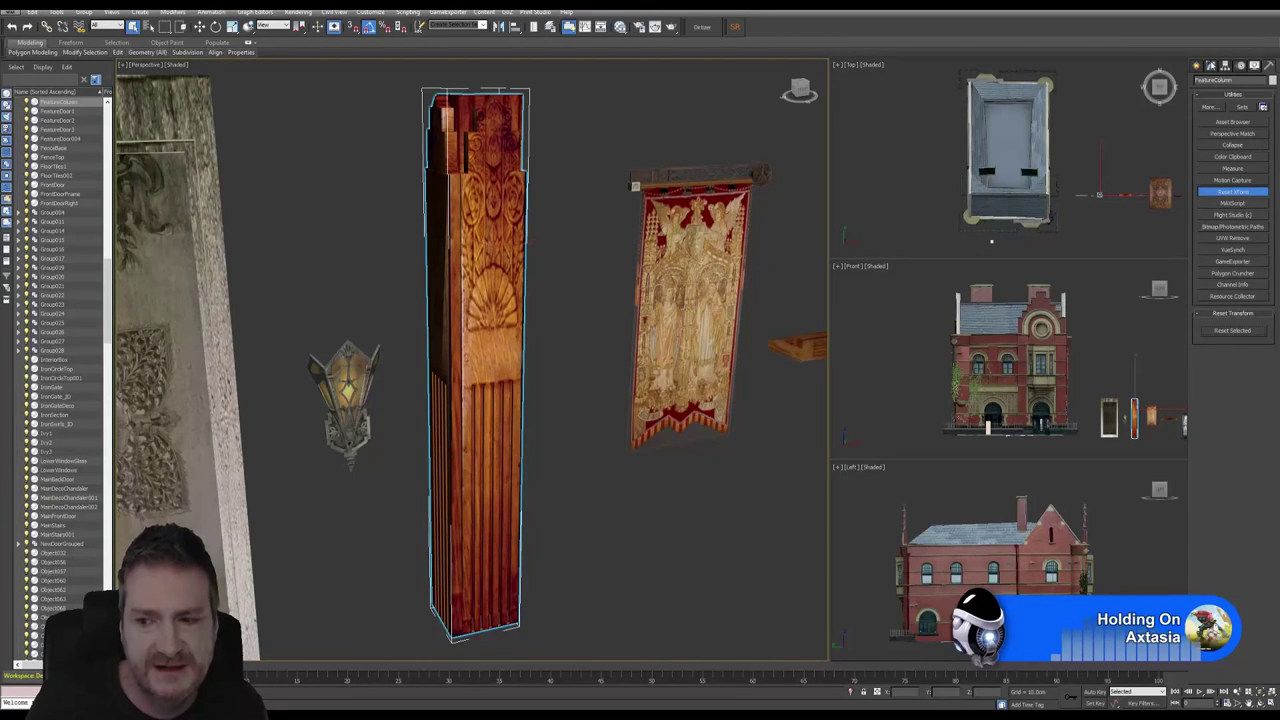
pyautogui.click(1211, 66)
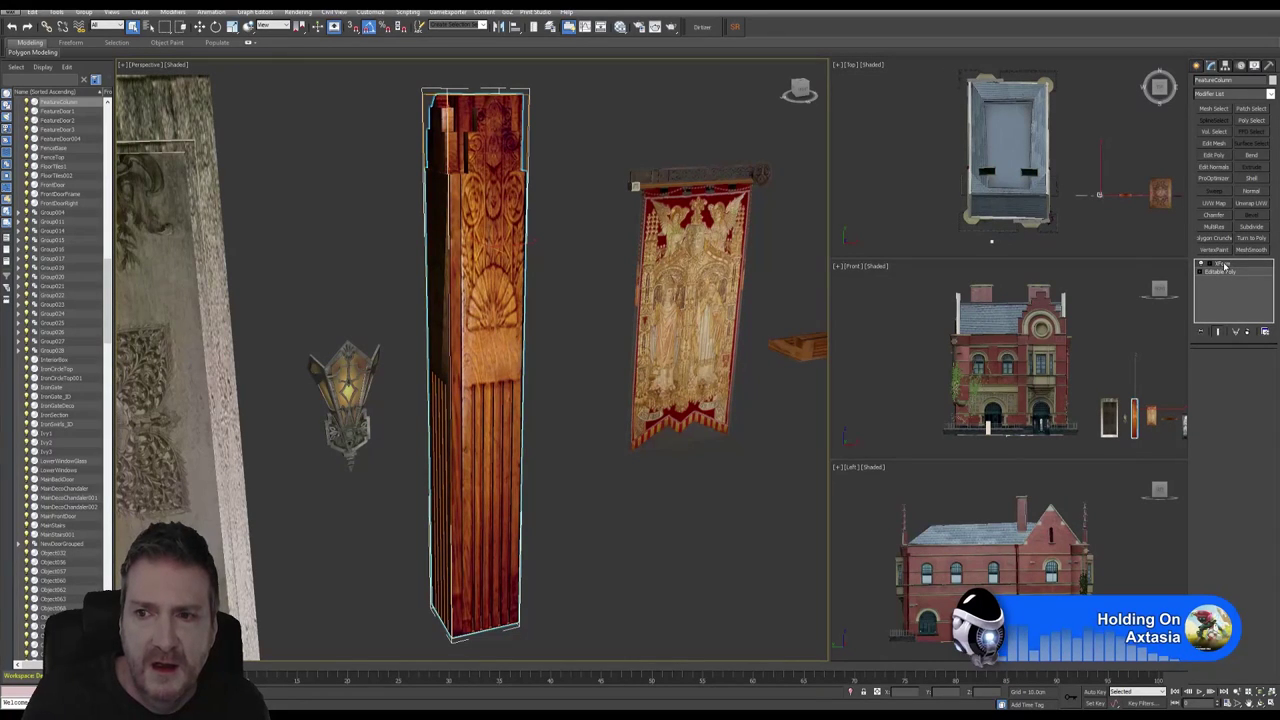
pyautogui.rightClick(1225, 265)
pyautogui.click(1175, 363)
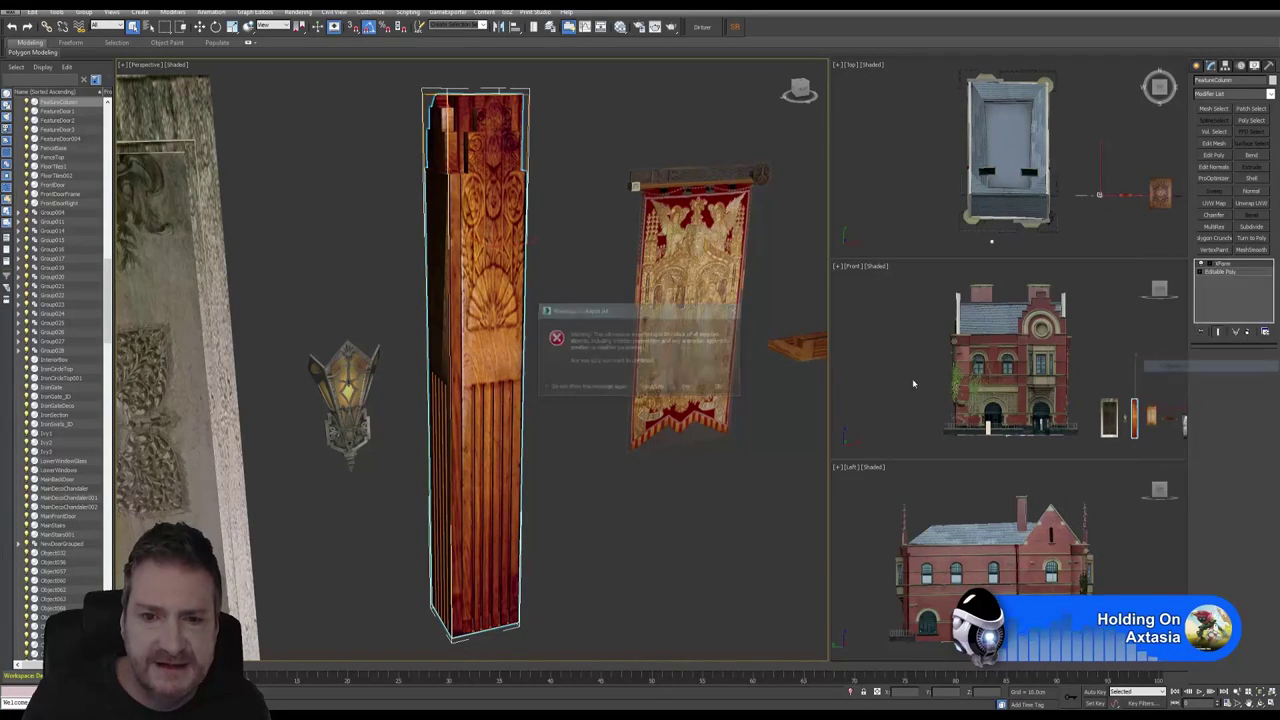
pyautogui.click(686, 388)
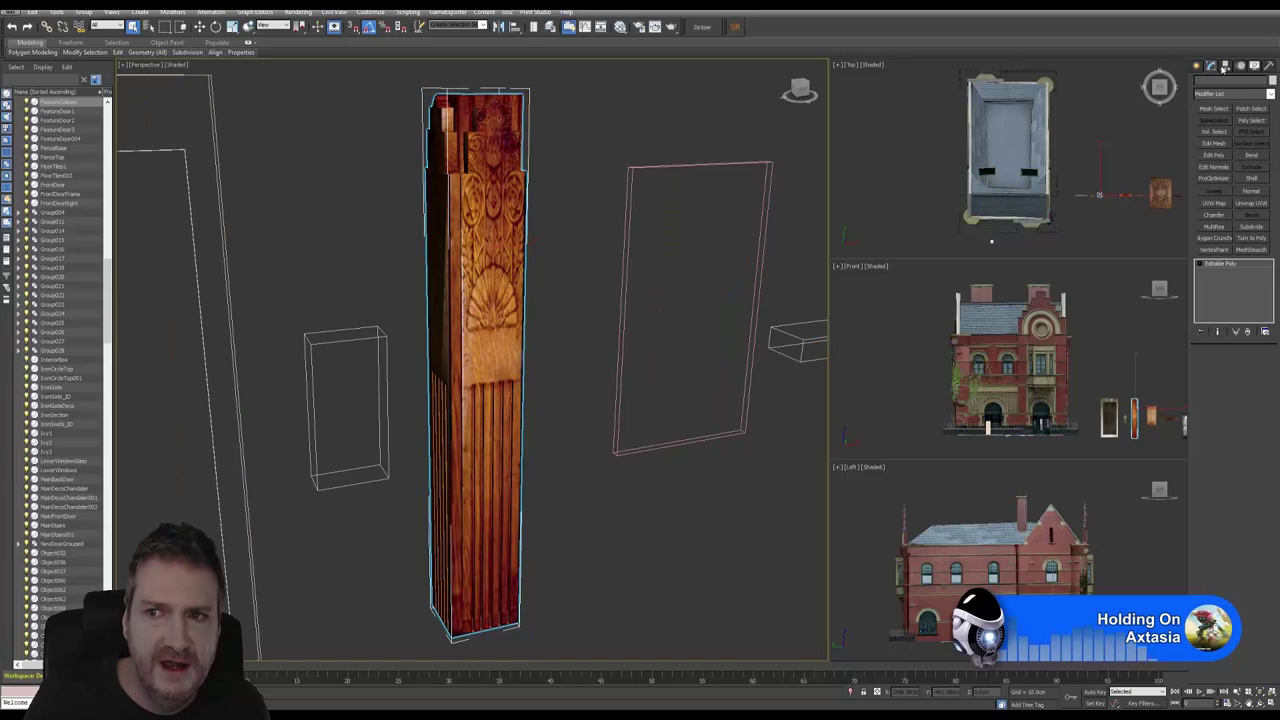
# Step: Set the adjustment to affect only the pivot and center the column's pivot on the object
pyautogui.click(1226, 66)
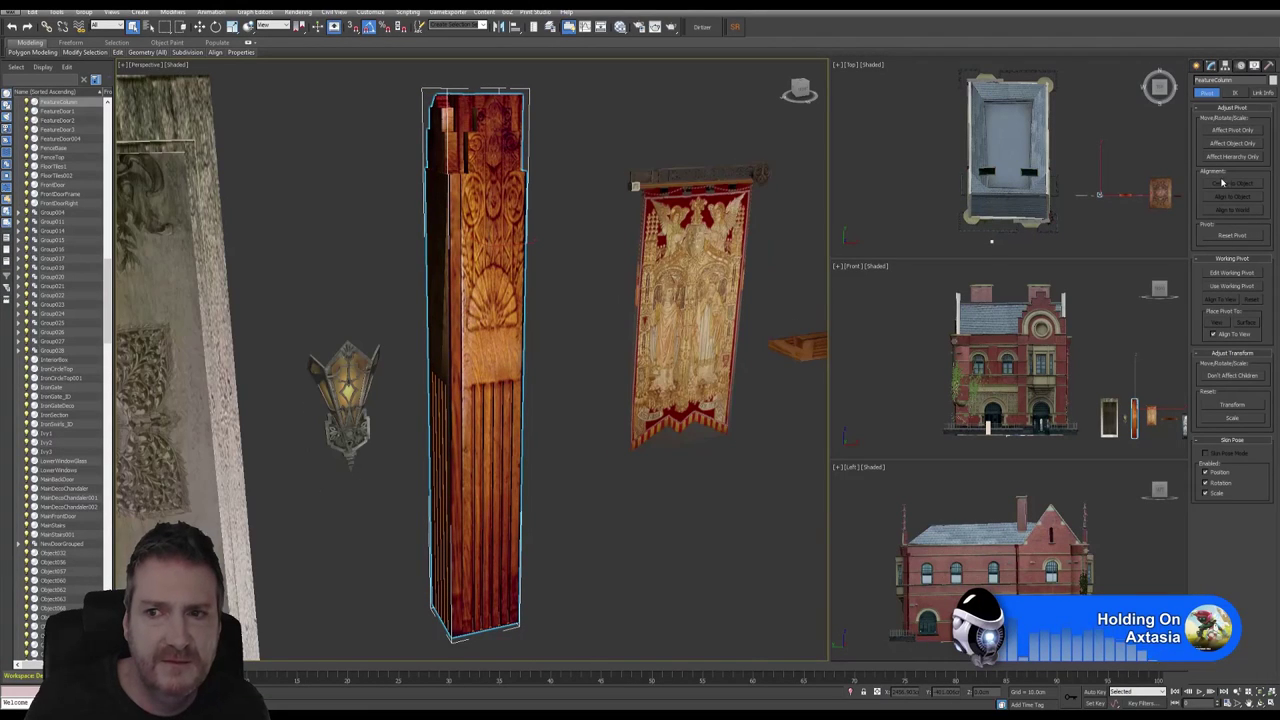
pyautogui.click(1234, 130)
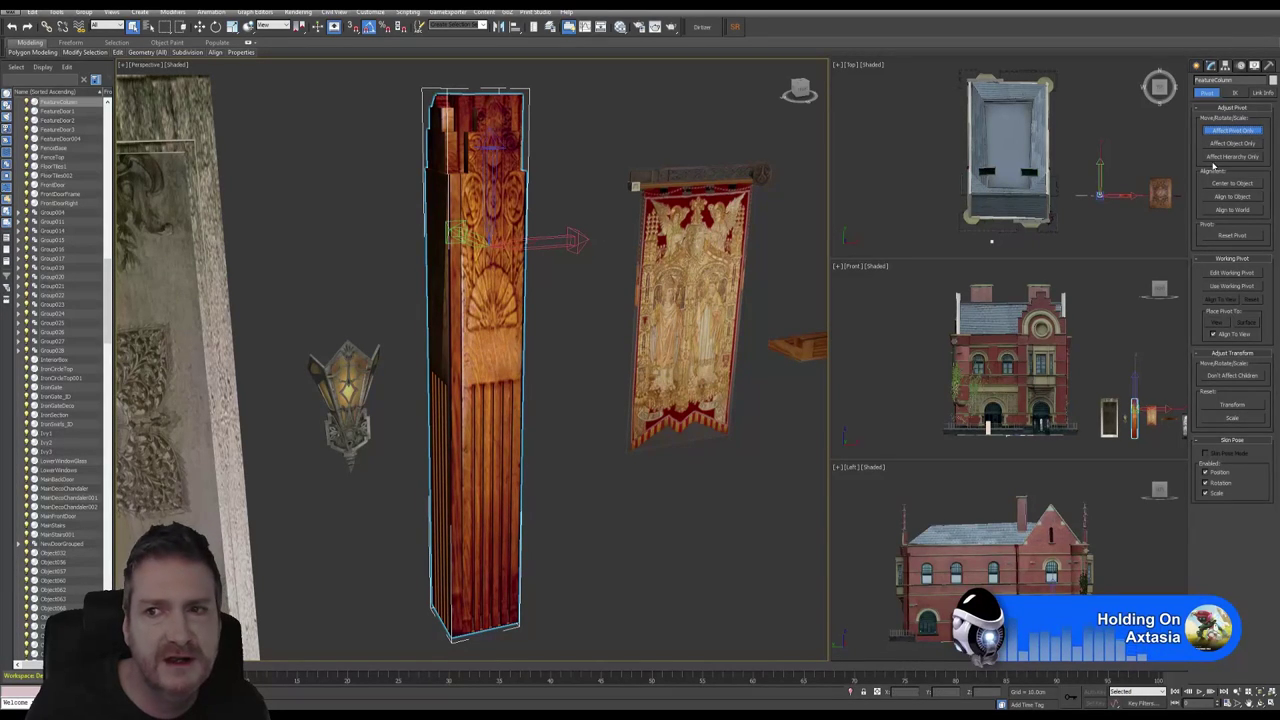
pyautogui.click(1236, 185)
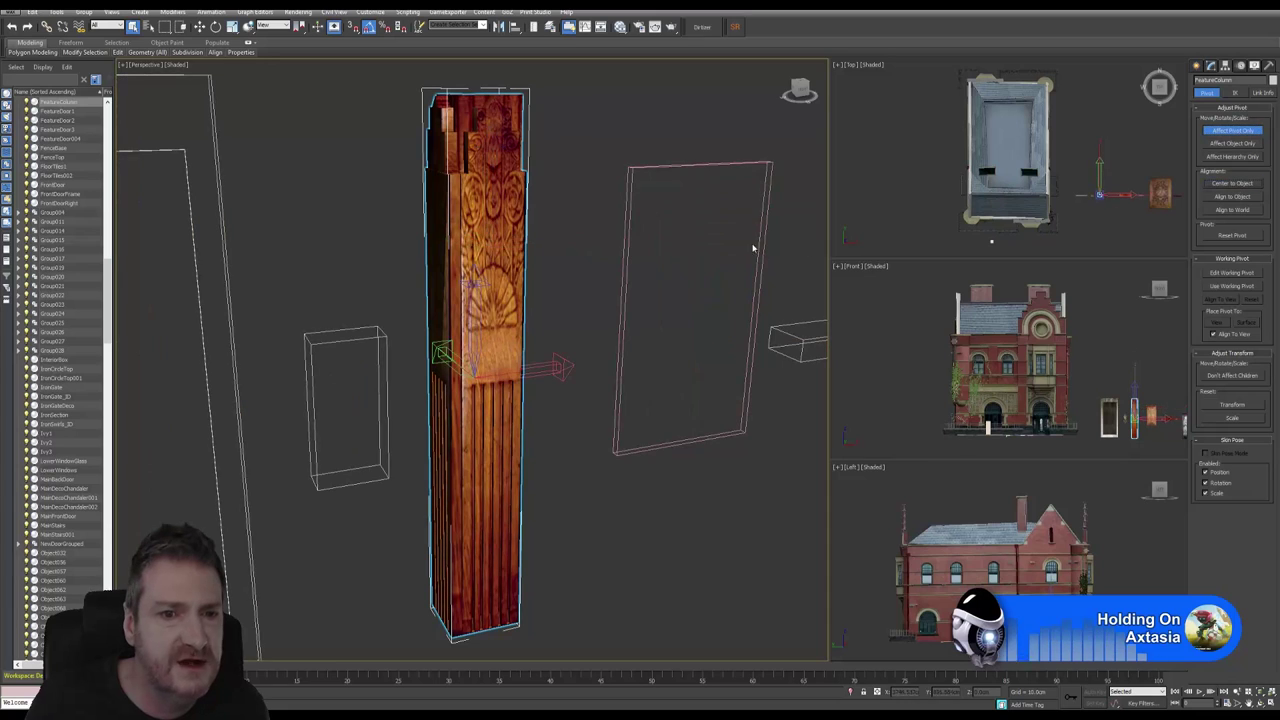
# Step: Move the column's pivot straight down to its base in the front view, and finish pivot editing
pyautogui.press('w')
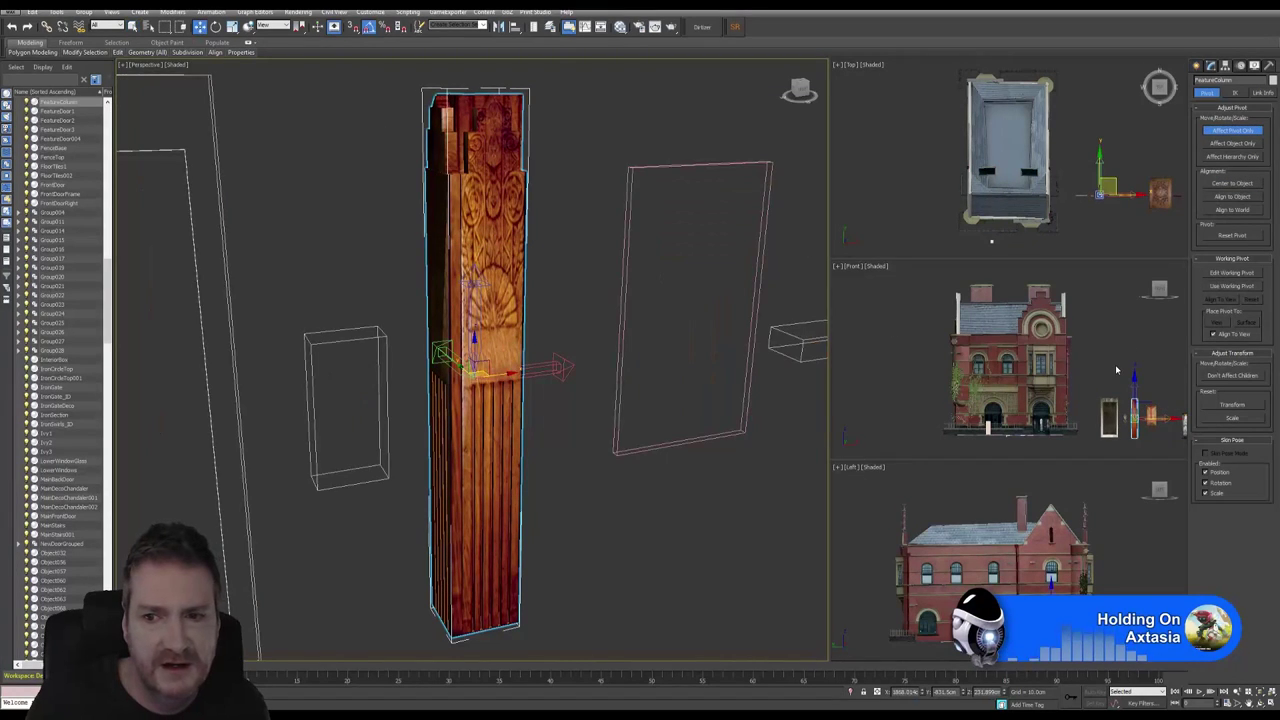
pyautogui.rightClick(1114, 357)
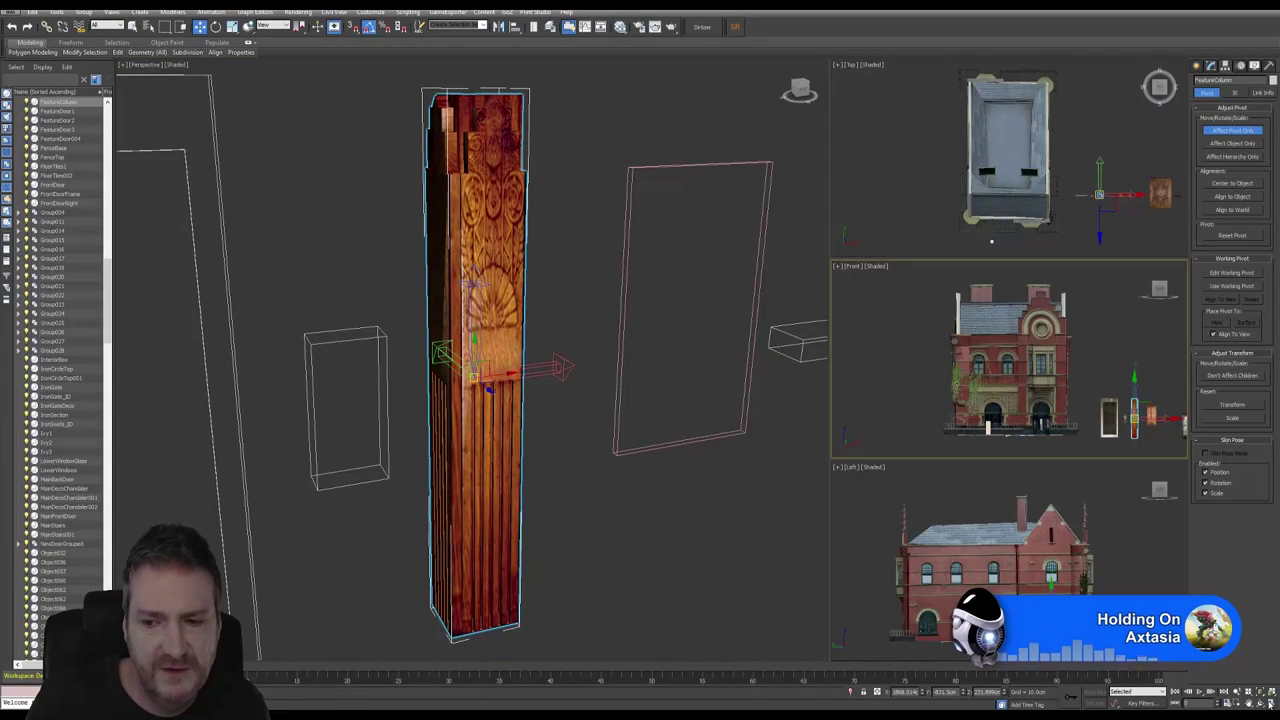
pyautogui.click(1271, 702)
pyautogui.press('z')
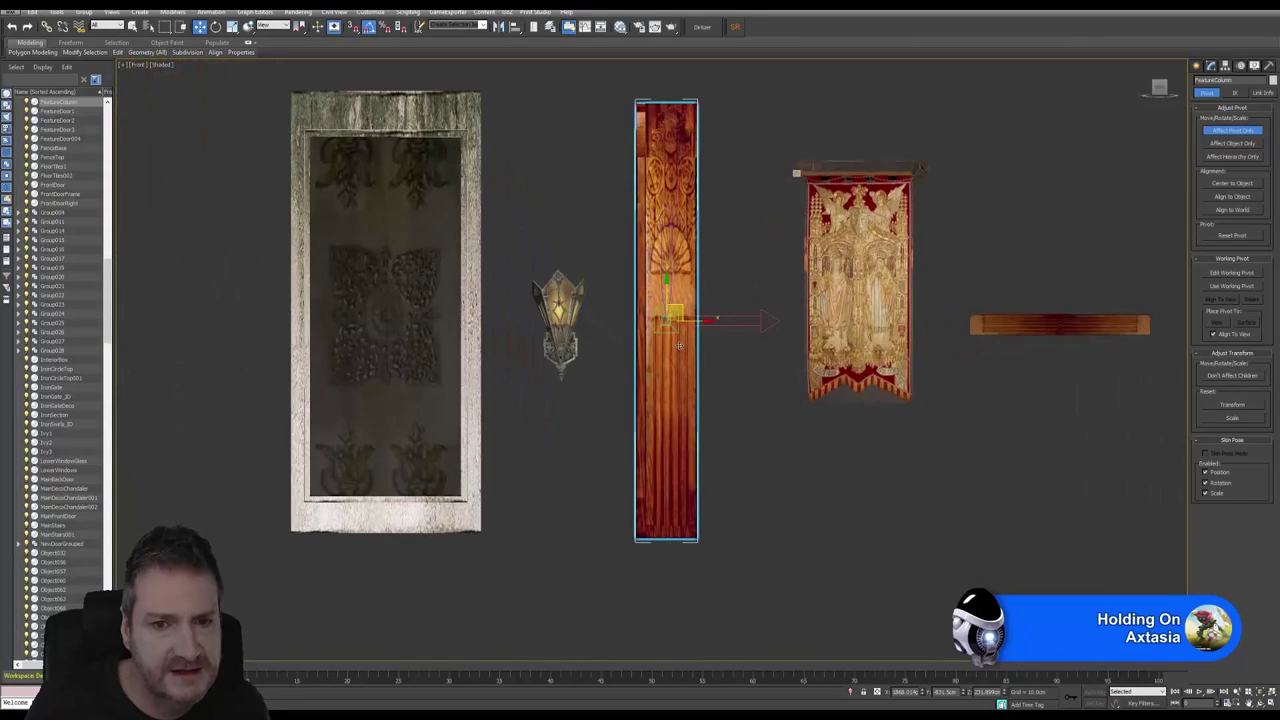
pyautogui.moveTo(666, 288); pyautogui.dragTo(674, 563)
pyautogui.press('z')
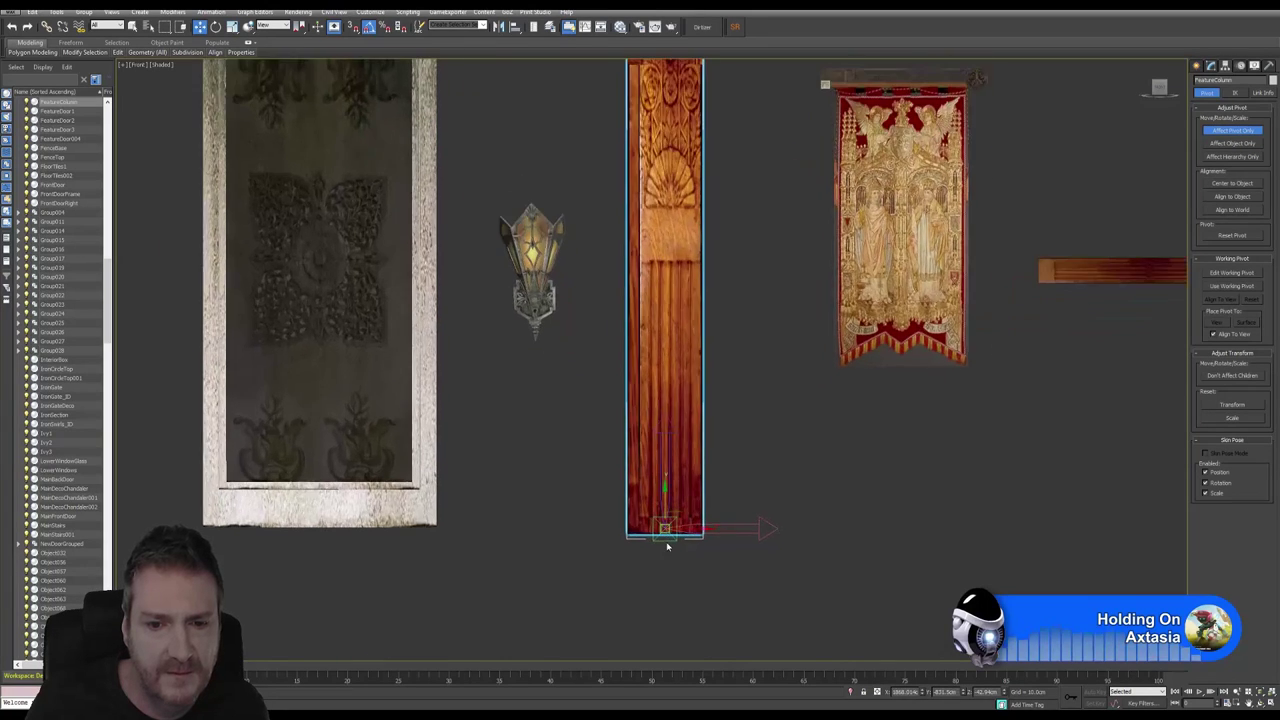
pyautogui.moveTo(661, 490); pyautogui.dragTo(662, 508)
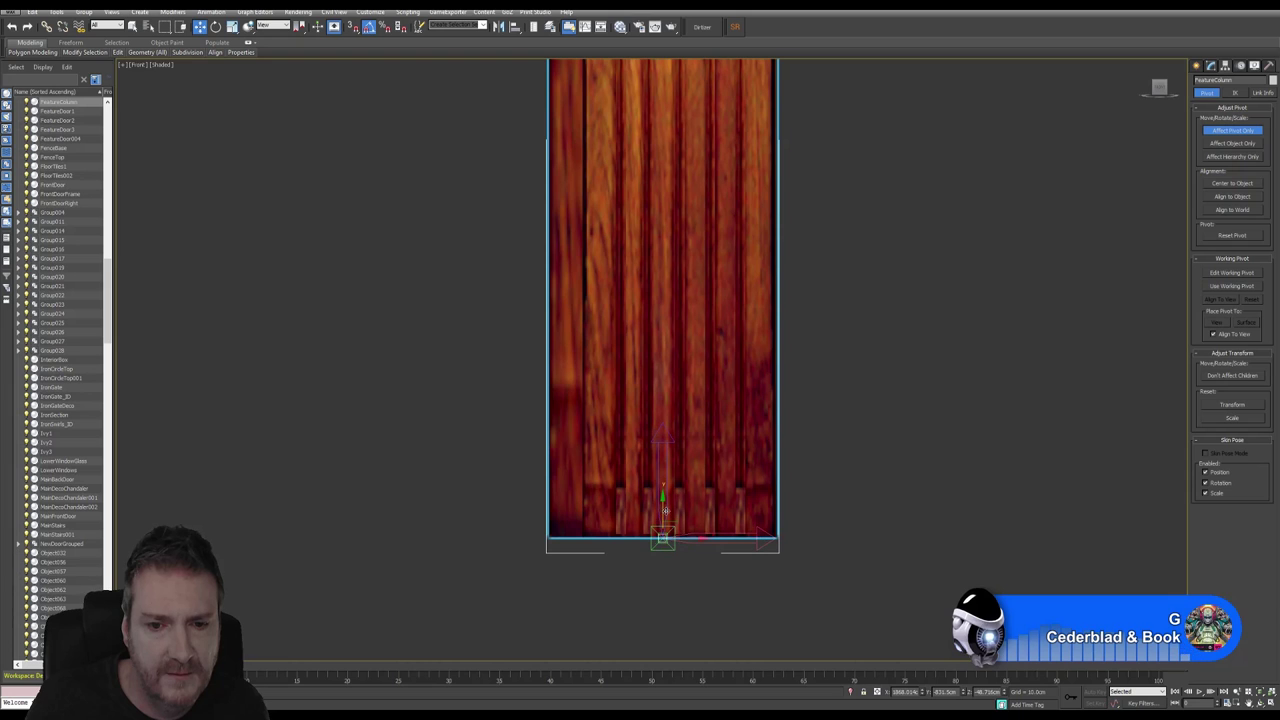
pyautogui.scroll(-5, 693, 465)
pyautogui.scroll(-6, 693, 465)
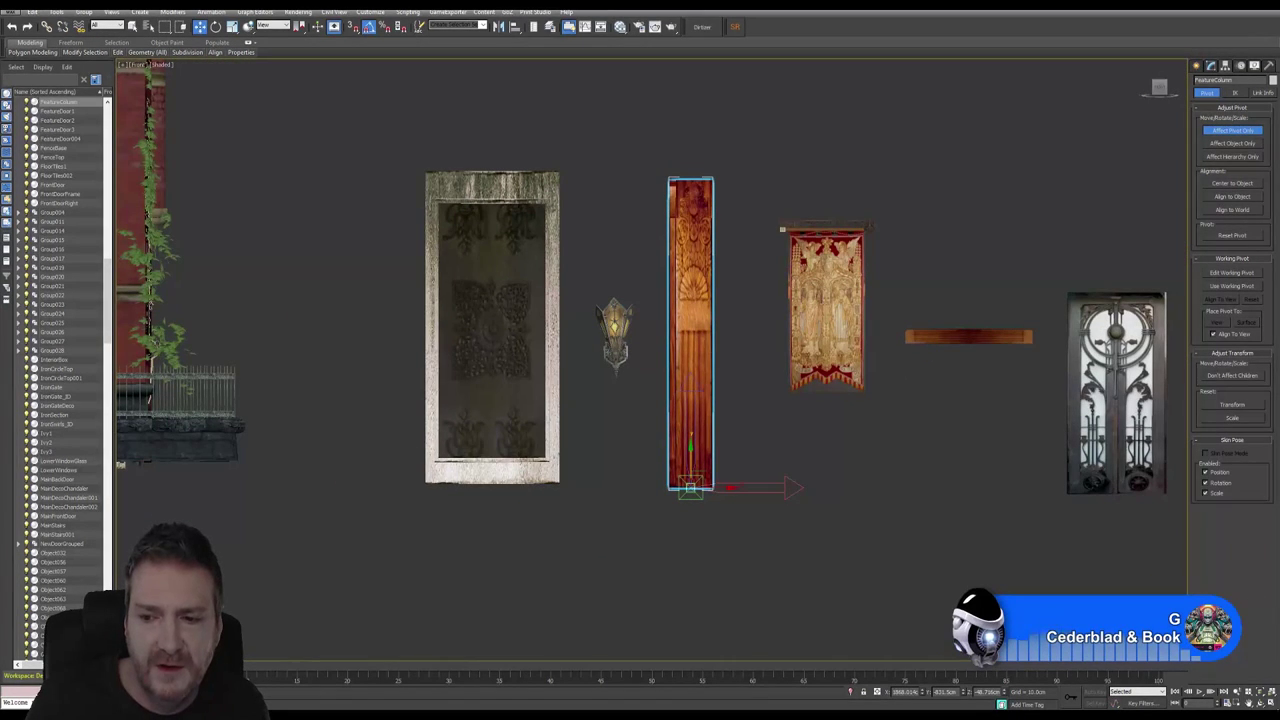
pyautogui.hotkey('alt', 'w')
pyautogui.press('F3')
pyautogui.press('F3')
pyautogui.press('F3')
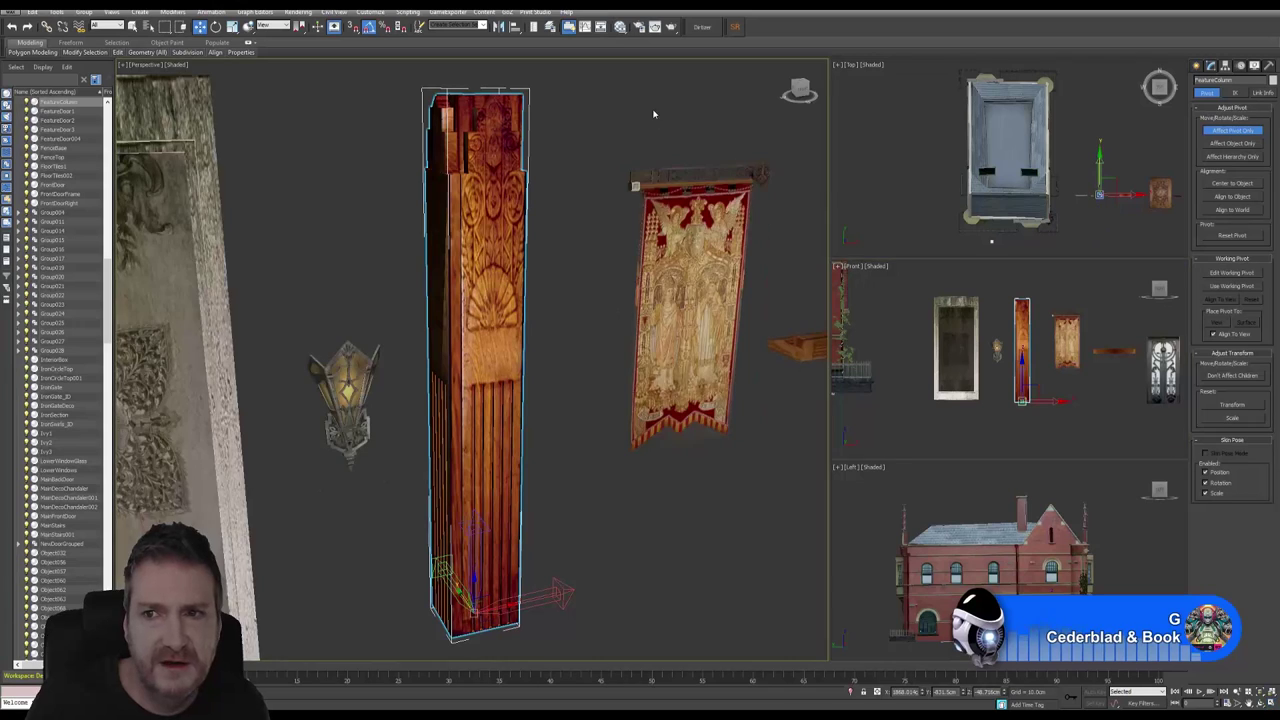
pyautogui.click(1212, 70)
pyautogui.press('F3')
pyautogui.press('F3')
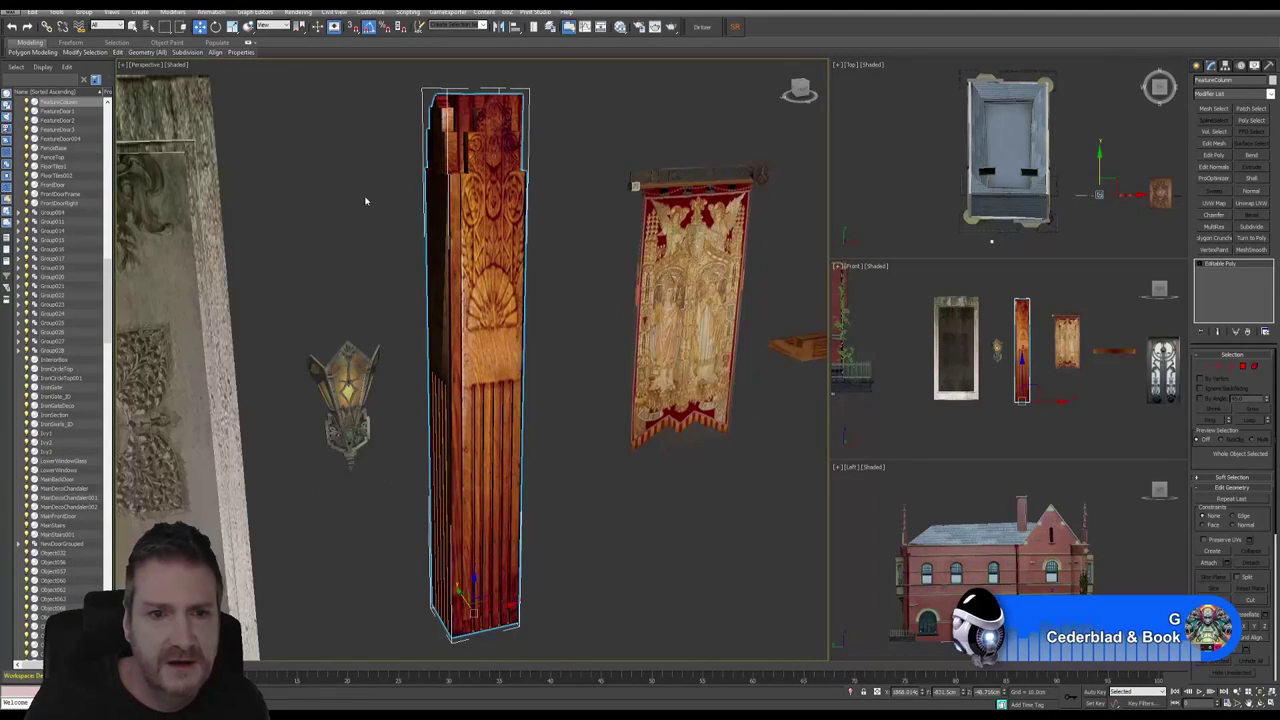
# Step: Export the selected column again with the Painter - UE4 preset, overwriting FeatureColumn.FBX in the FeatureColumn folder
pyautogui.click(12, 10)
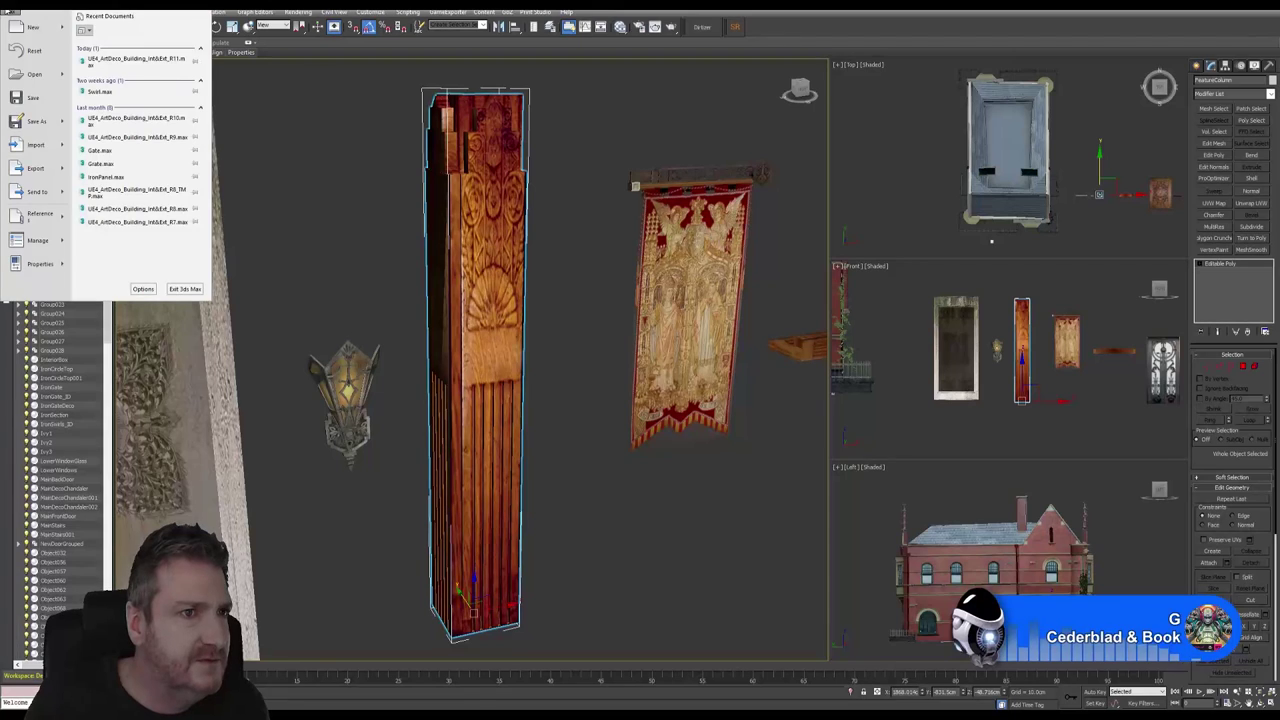
pyautogui.moveTo(38, 168)
pyautogui.click(134, 84)
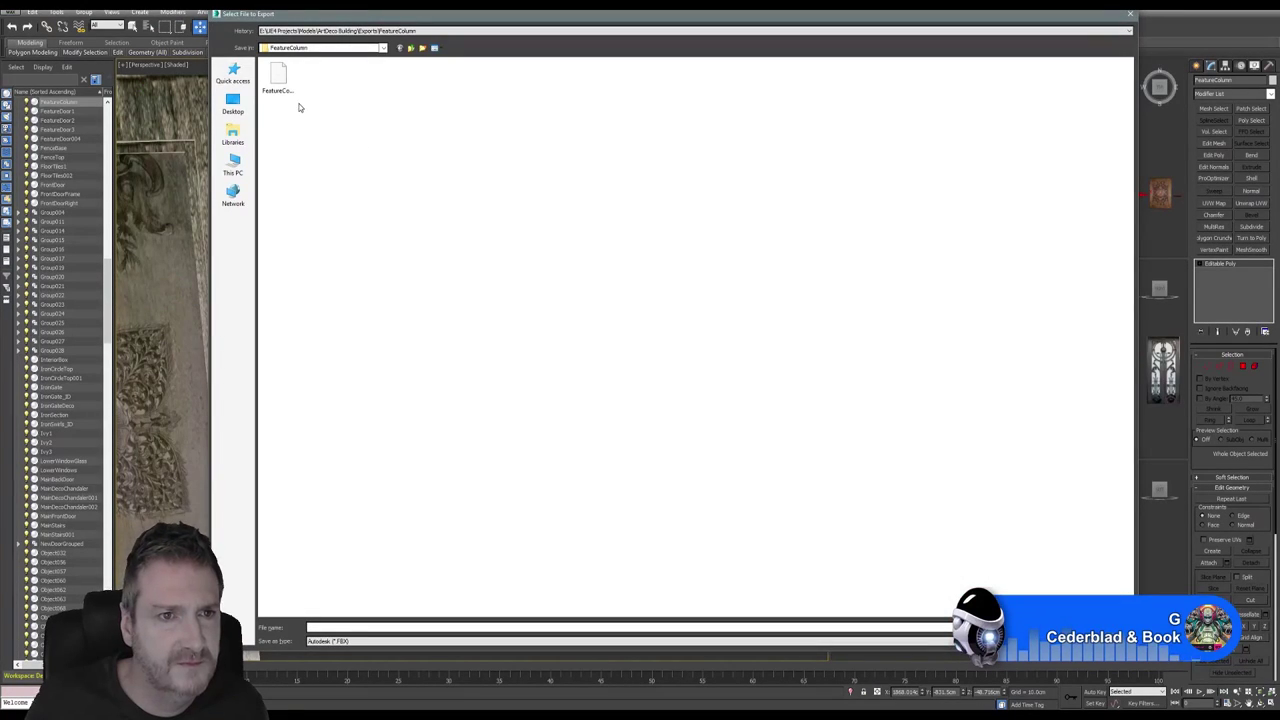
pyautogui.click(279, 88)
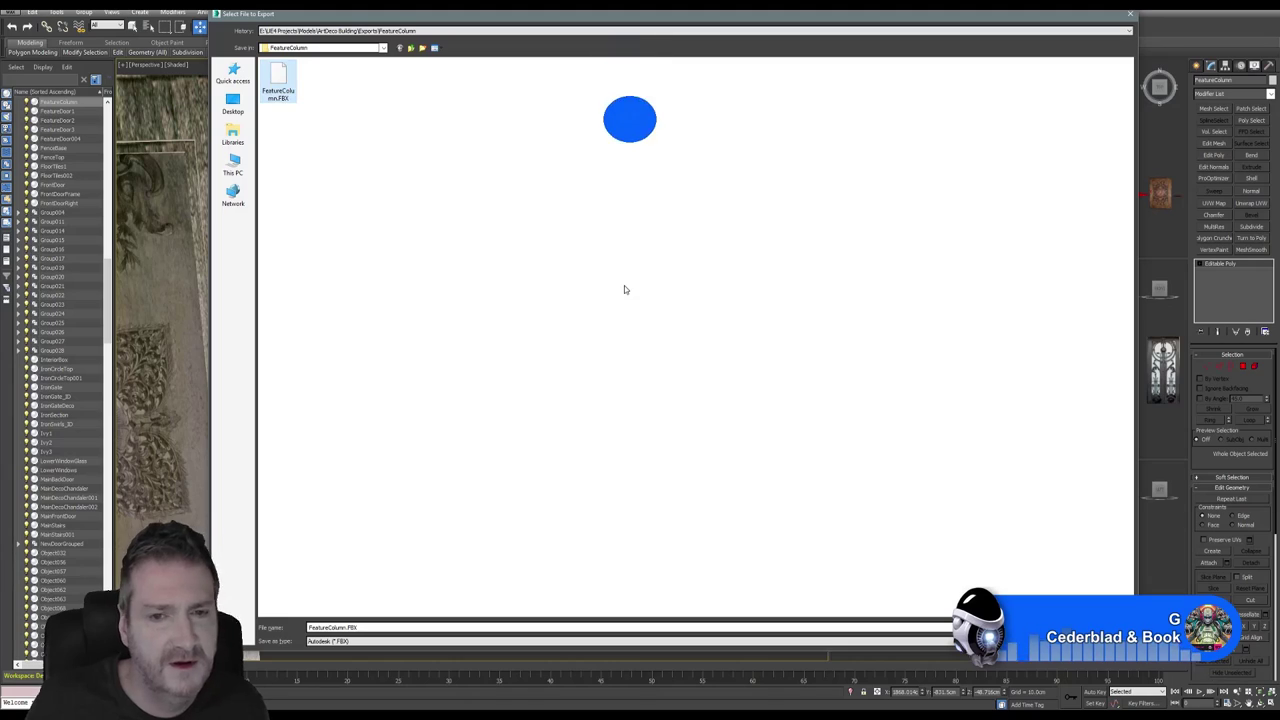
pyautogui.press('Return')
pyautogui.click(679, 400)
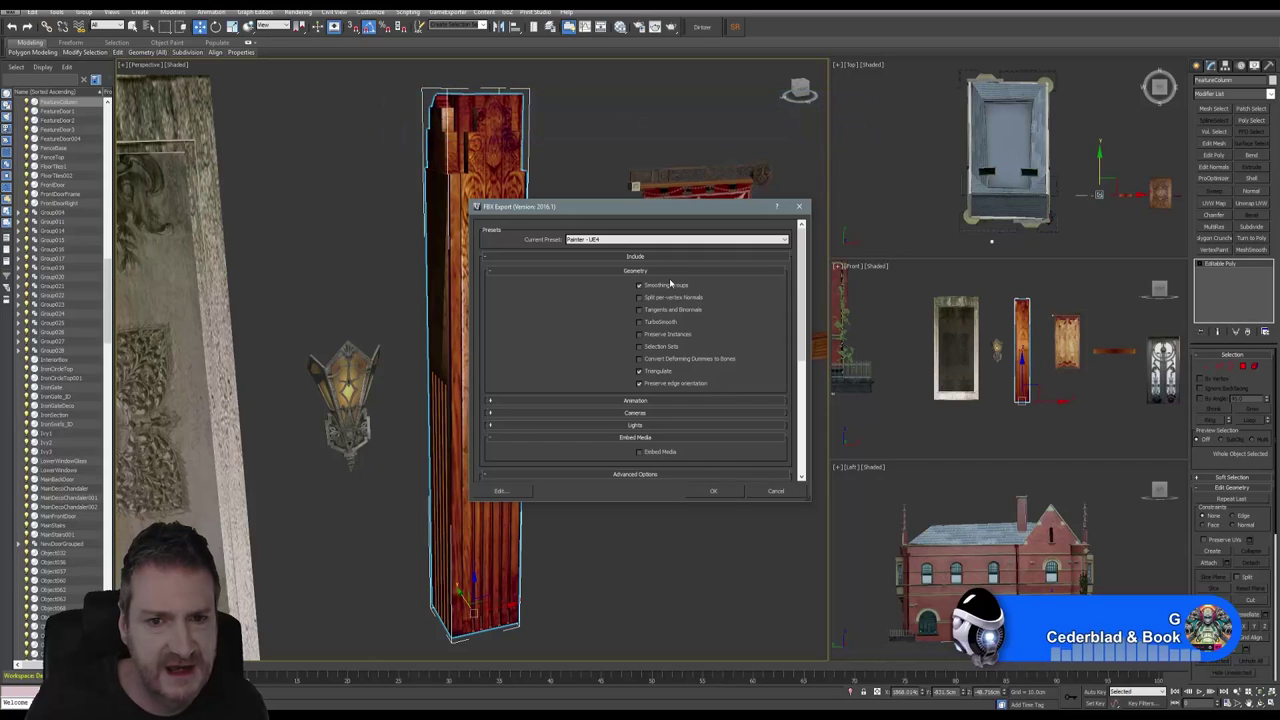
pyautogui.click(712, 490)
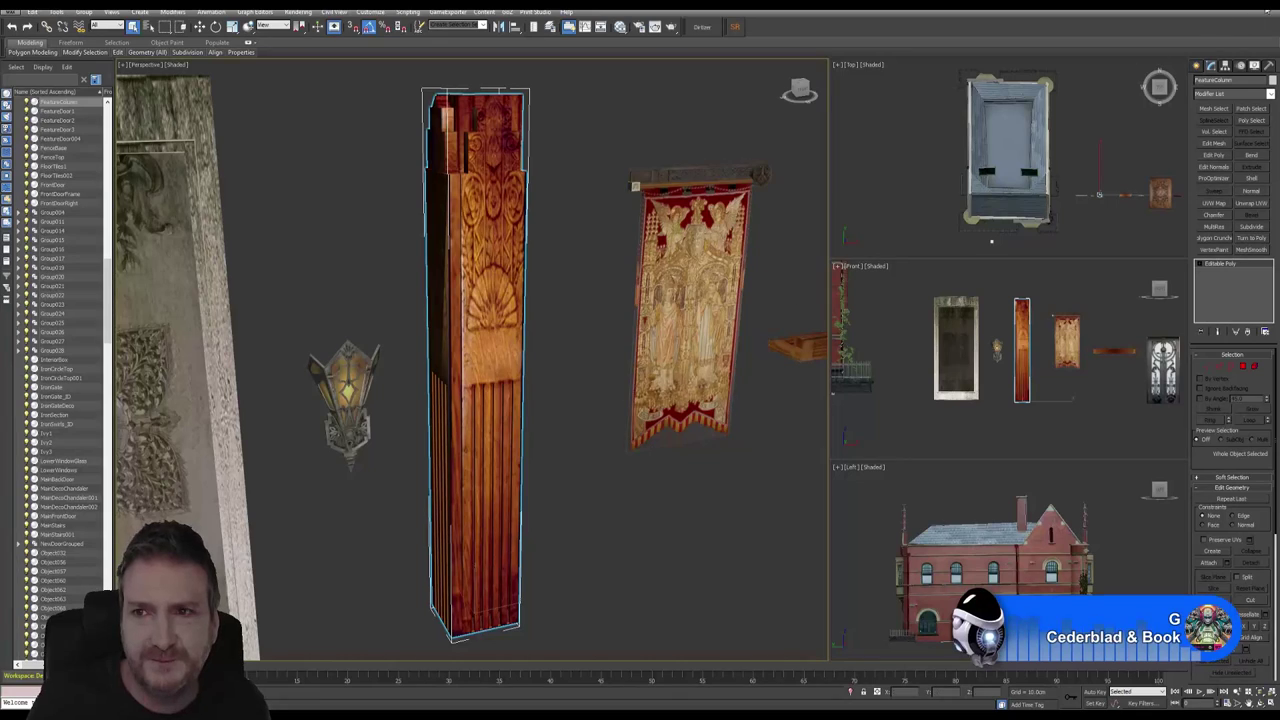
# Step: Switch to the desktop, watch the Realtime 3D Modeling reel video of the building, and close the player
pyautogui.press('super+d')
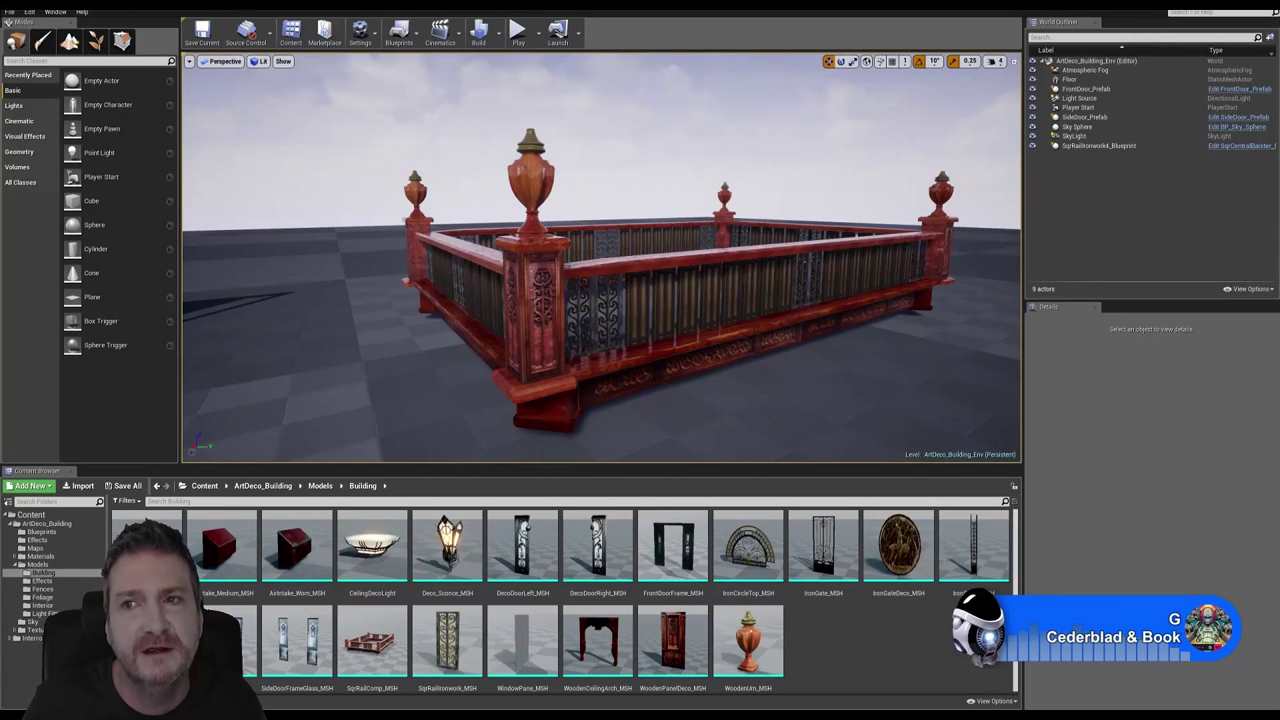
pyautogui.press('super+d')
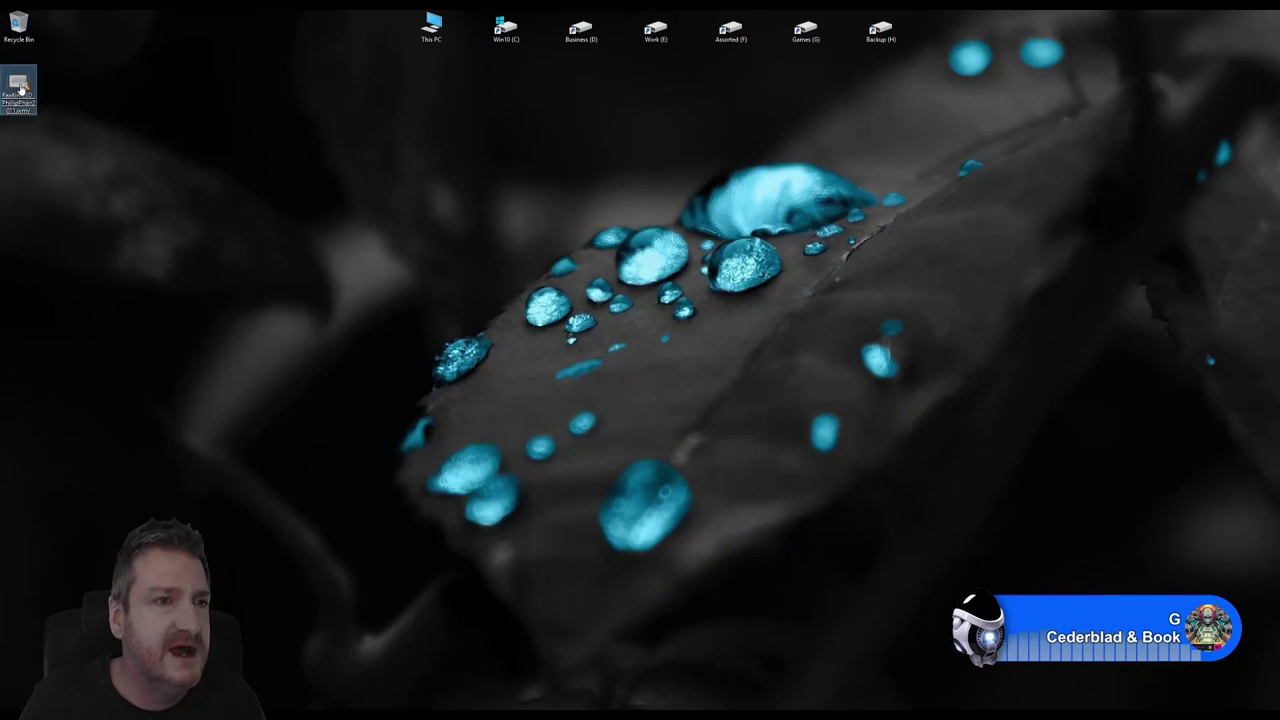
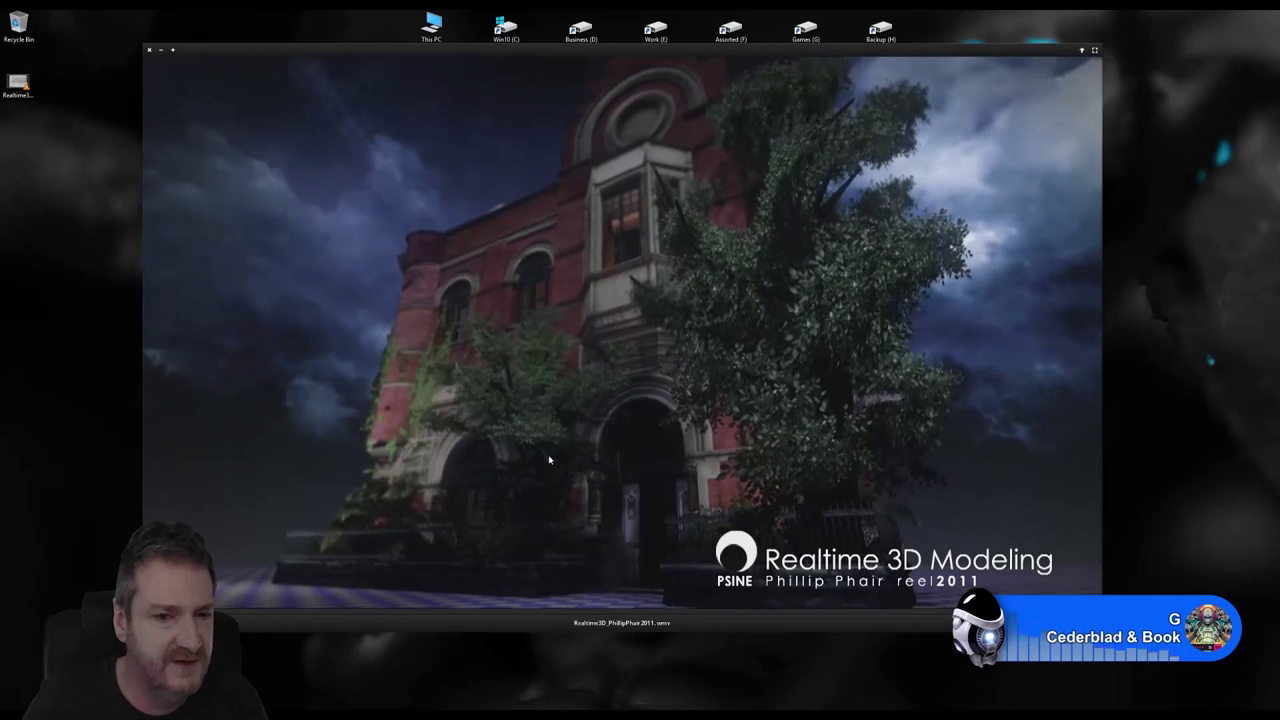
pyautogui.click(150, 50)
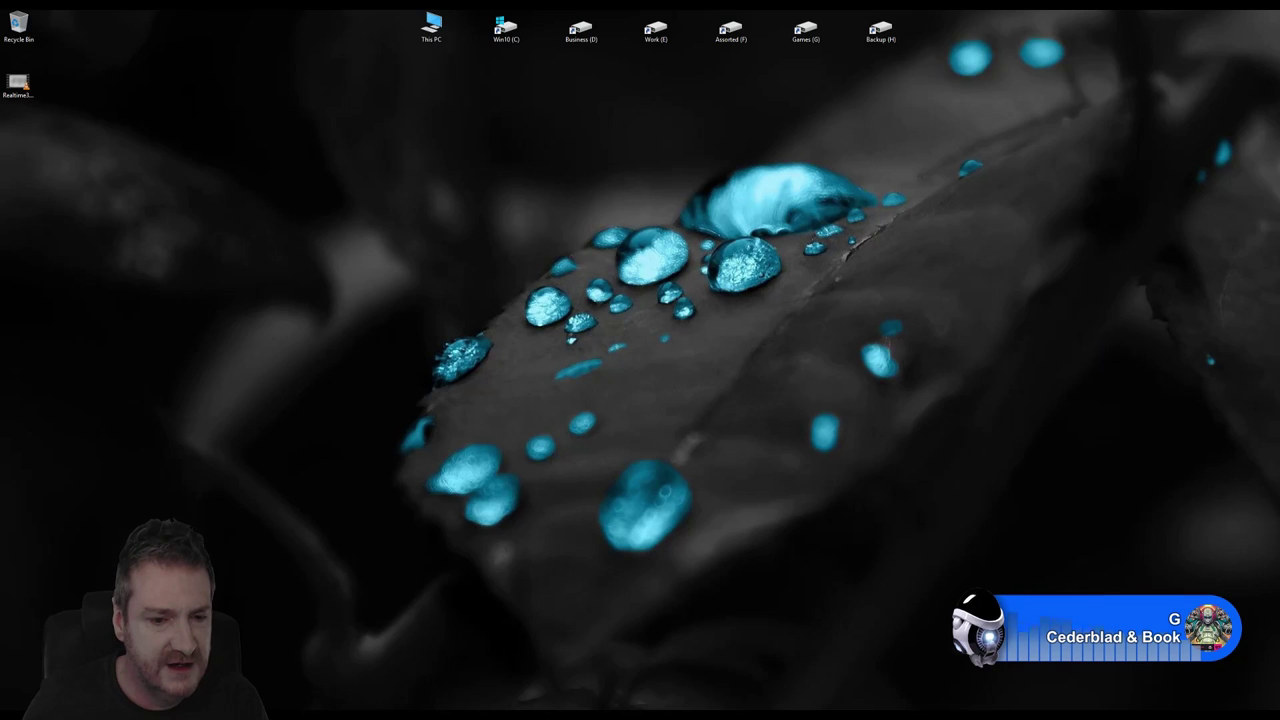
# Step: Switch back to 3ds Max and examine the building's front facade and the row of separate props beside it
pyautogui.hotkey('alt', 'Tab')
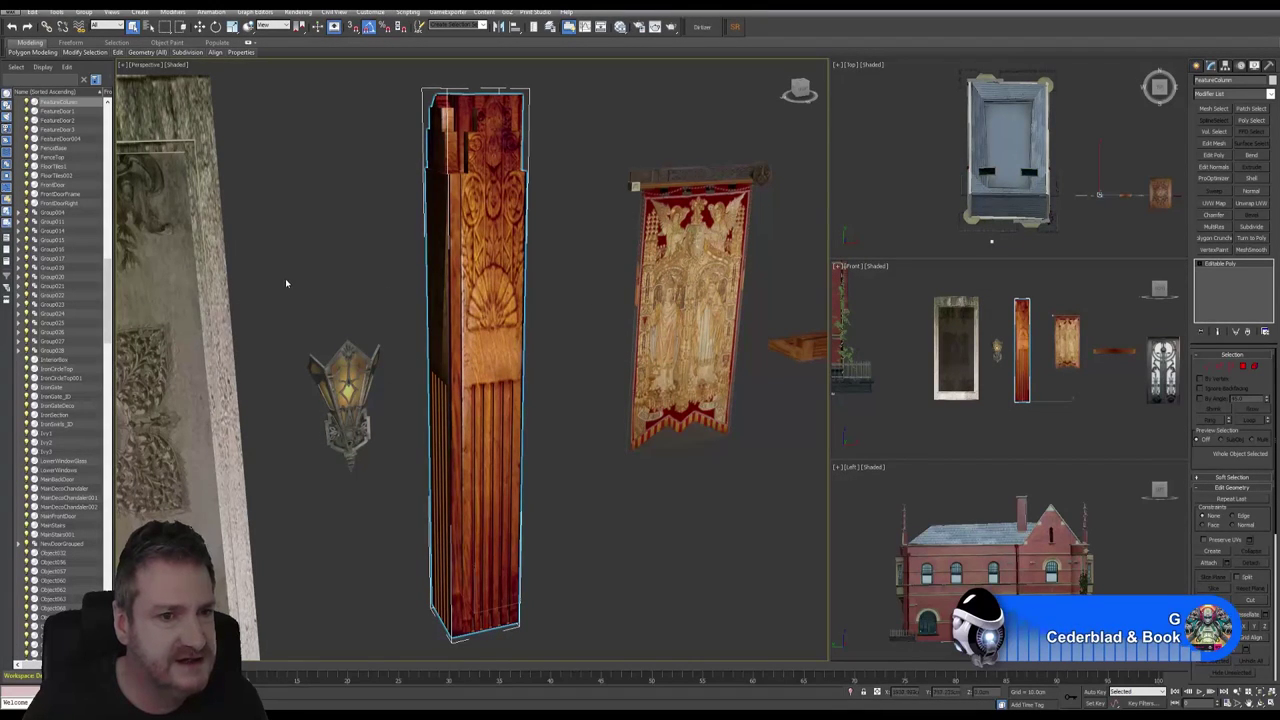
pyautogui.scroll(-15, 371, 251)
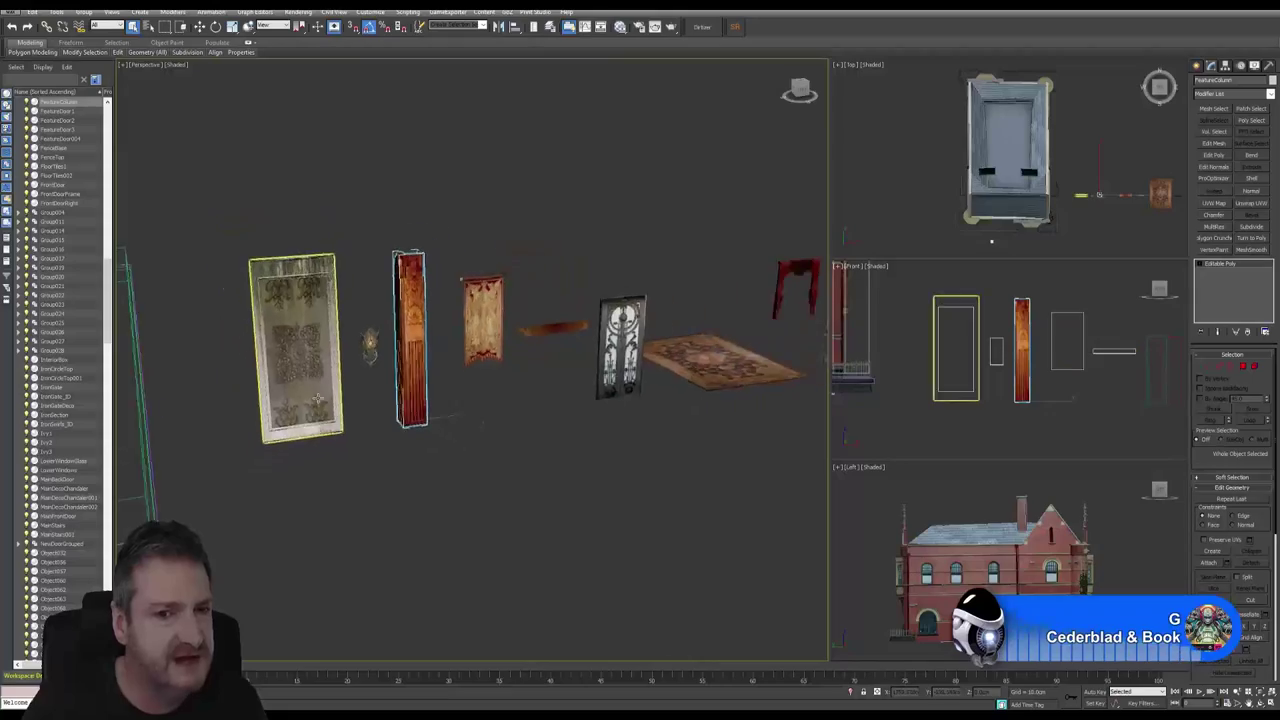
pyautogui.scroll(-5, 318, 398)
pyautogui.moveTo(289, 293); pyautogui.dragTo(649, 307, button='middle')
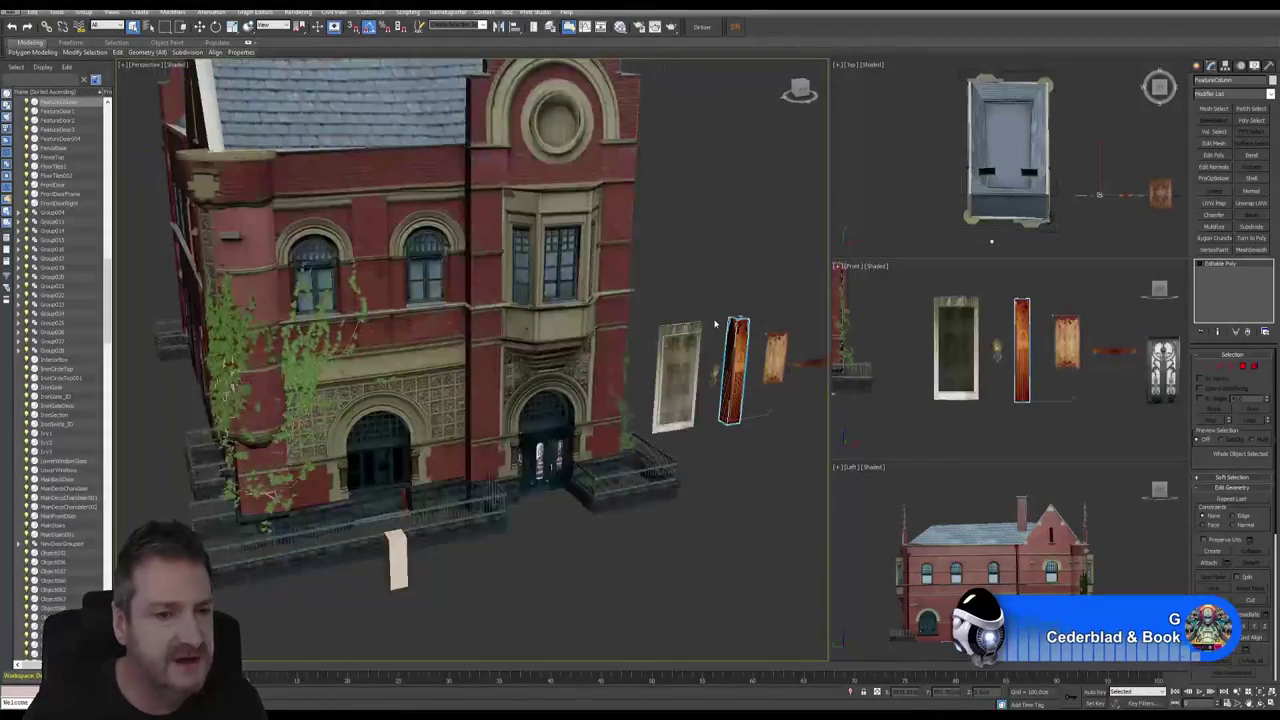
pyautogui.moveTo(746, 226); pyautogui.dragTo(588, 204, button='middle')
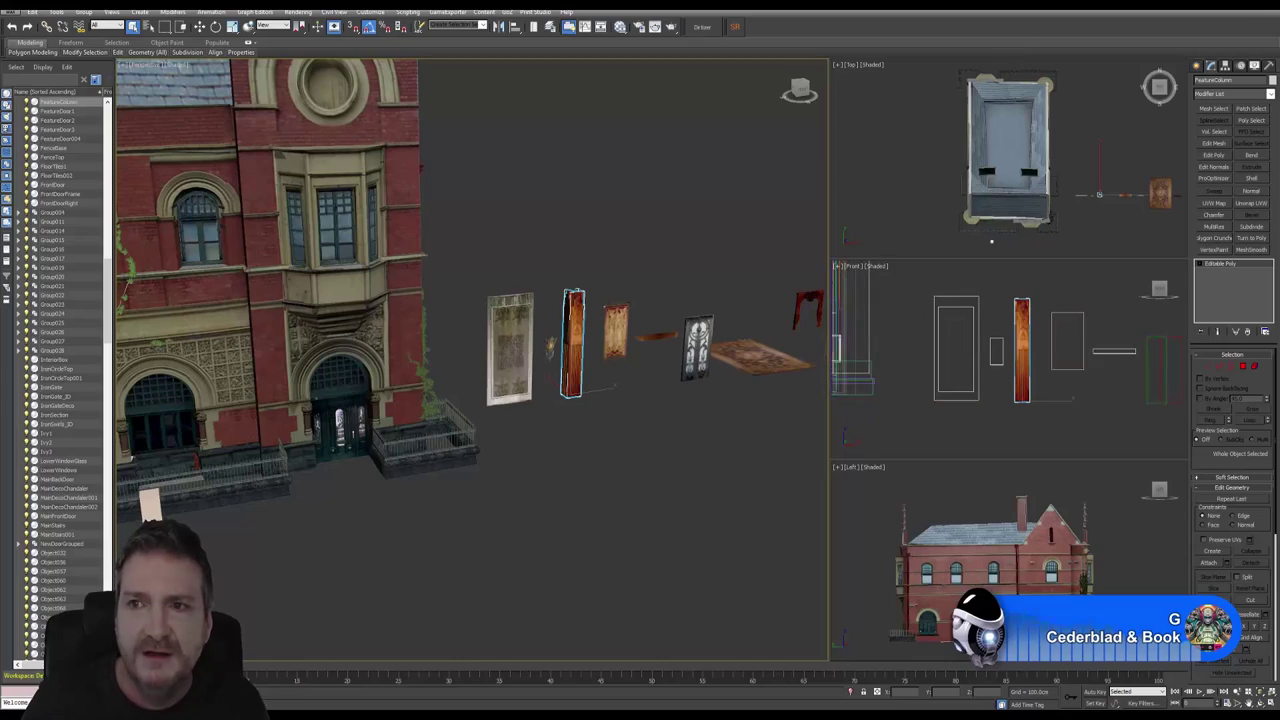
# Step: Switch to Unreal Editor and import FeatureColumn.FBX from the Exports/FeatureColumn folder into Models/Building, keeping the offered FBX import options
pyautogui.click(1221, 6)
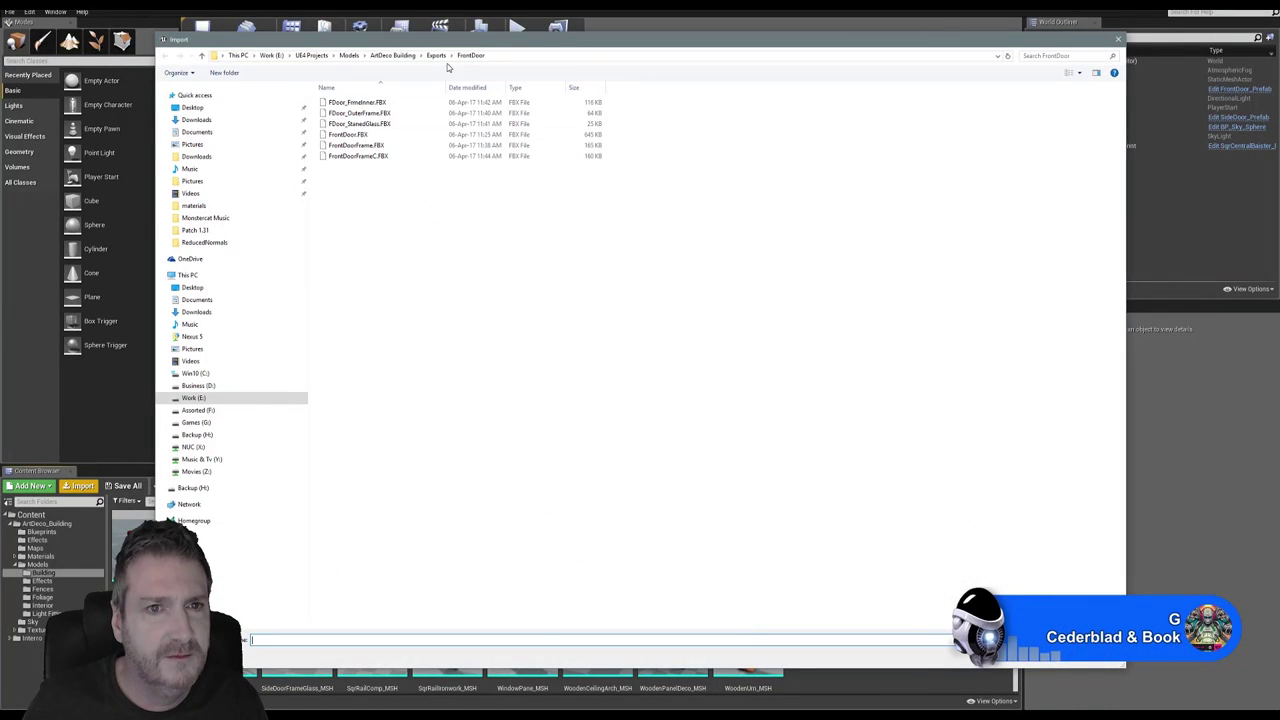
pyautogui.click(436, 55)
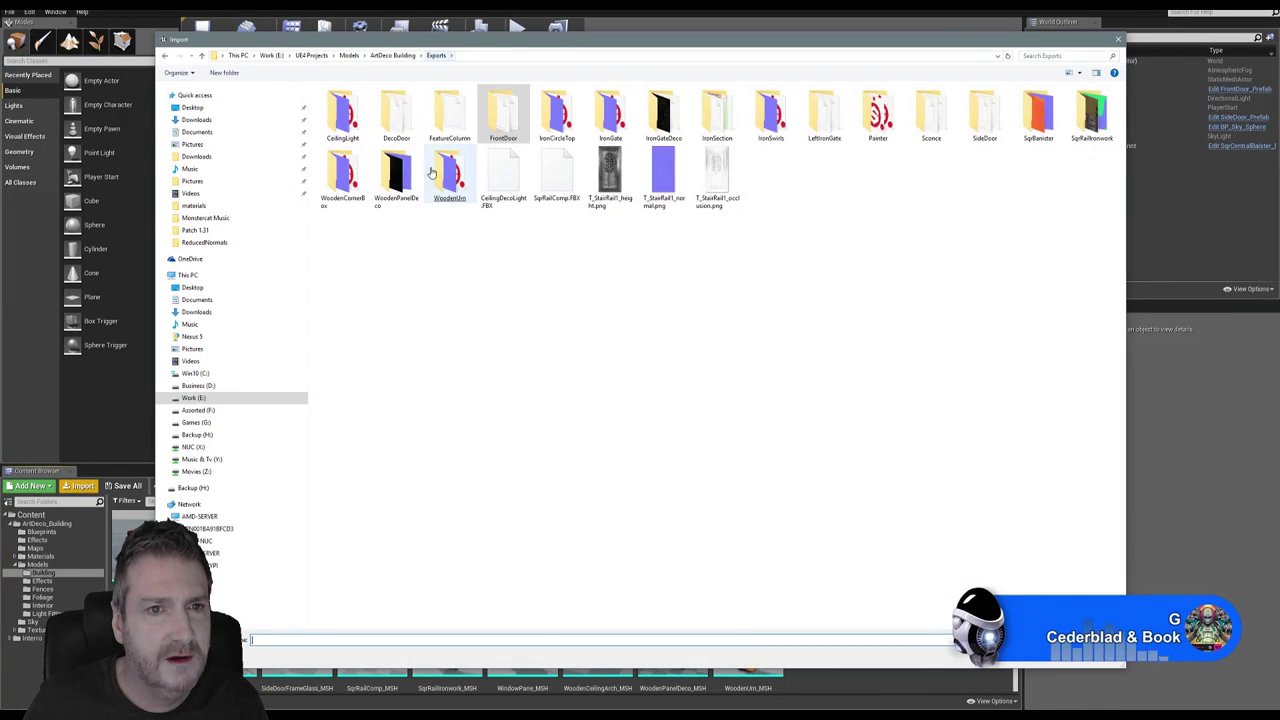
pyautogui.doubleClick(450, 118)
pyautogui.doubleClick(358, 105)
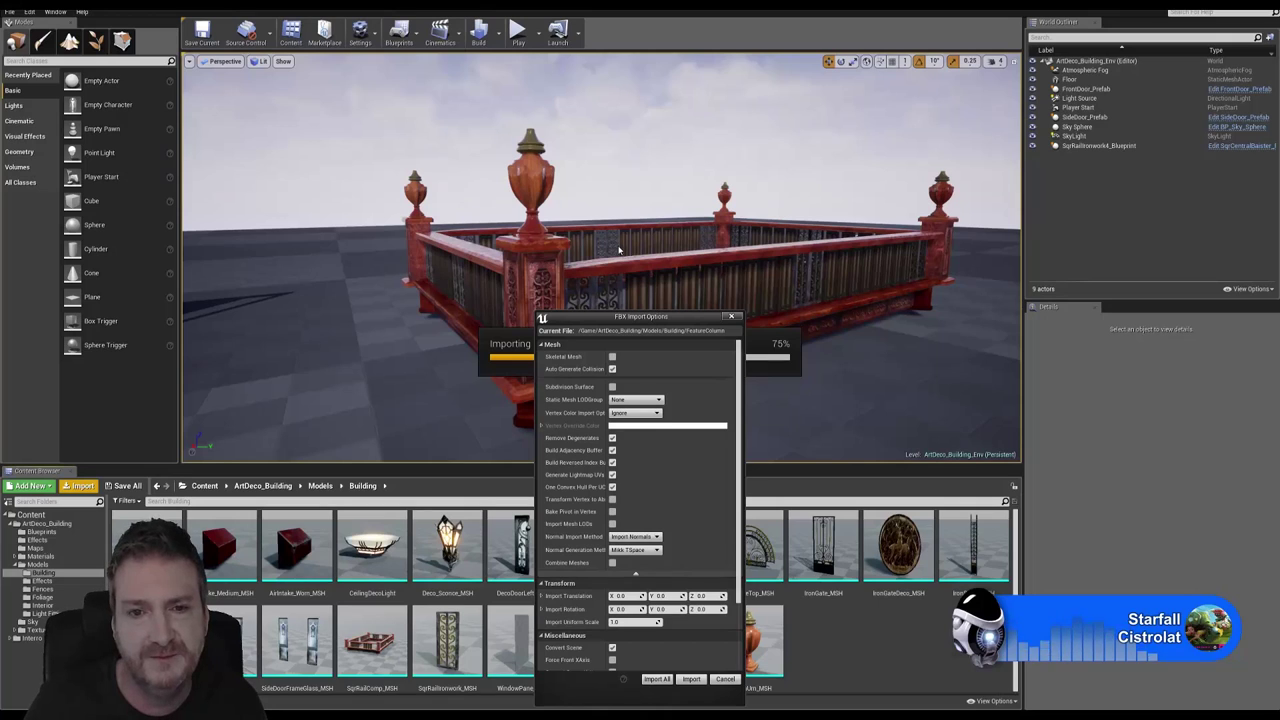
pyautogui.moveTo(653, 320); pyautogui.dragTo(634, 219)
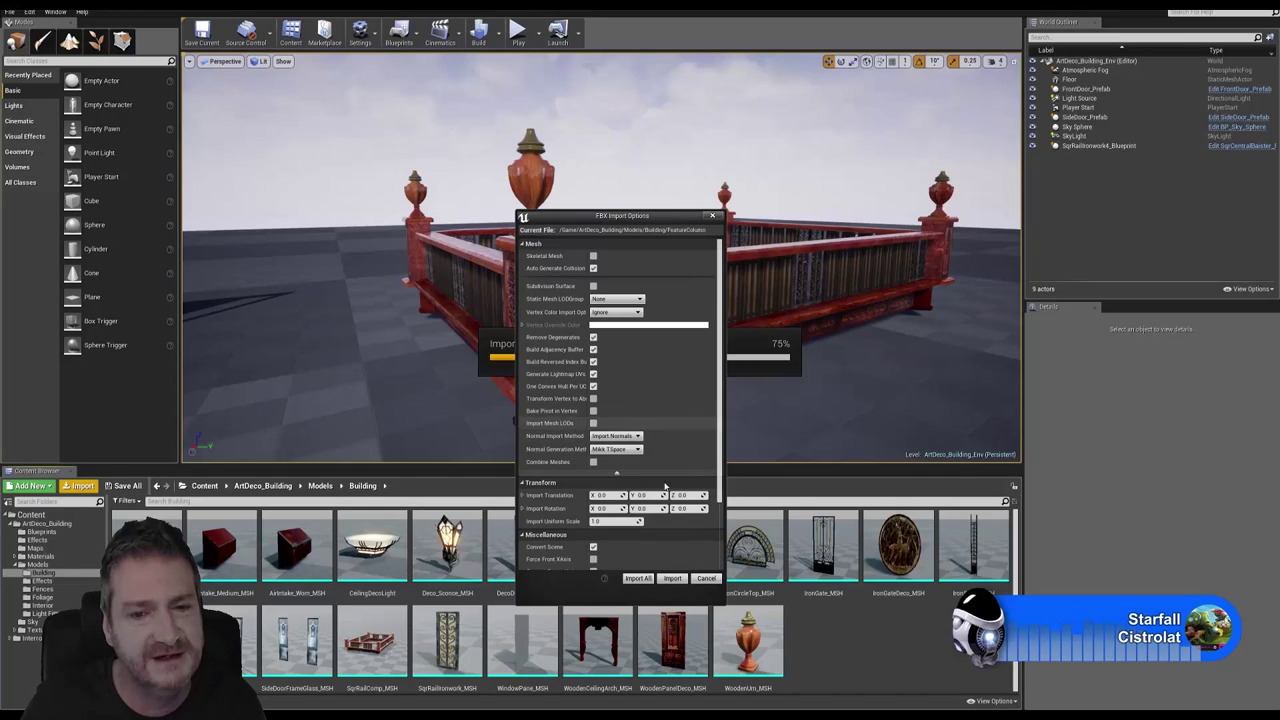
pyautogui.click(672, 578)
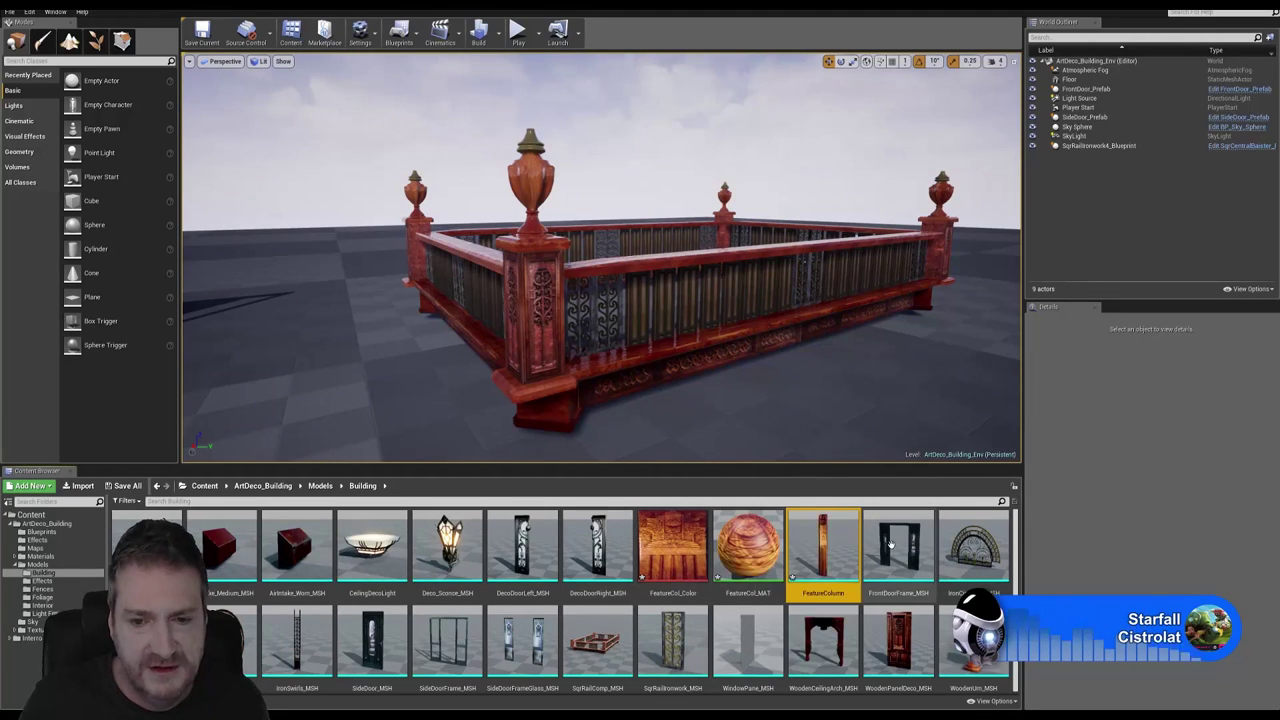
# Step: Open the imported FeatureColumn mesh, inspect its faces and texture from the base to the top, and close its editor
pyautogui.doubleClick(823, 543)
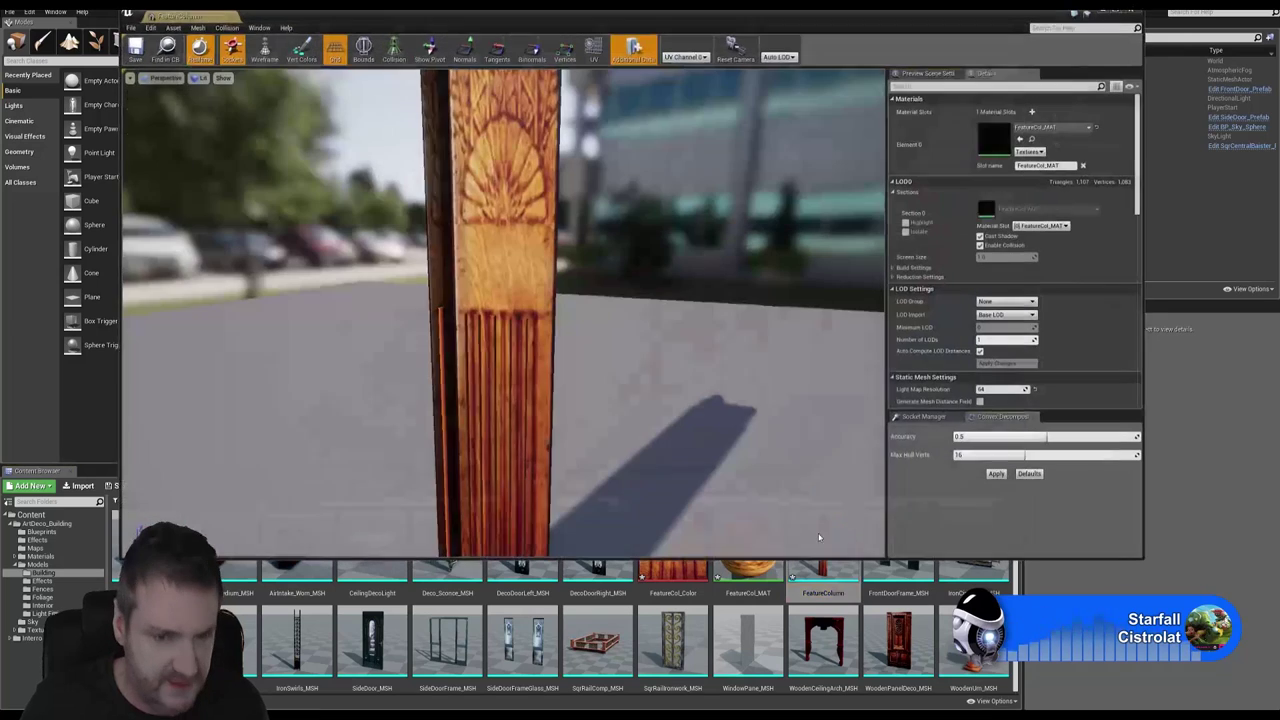
pyautogui.moveTo(605, 361); pyautogui.dragTo(560, 509)
pyautogui.moveTo(469, 343); pyautogui.dragTo(519, 343)
pyautogui.keyDown('alt'); pyautogui.moveTo(519, 343); pyautogui.dragTo(489, 373, button='right'); pyautogui.keyUp('alt')
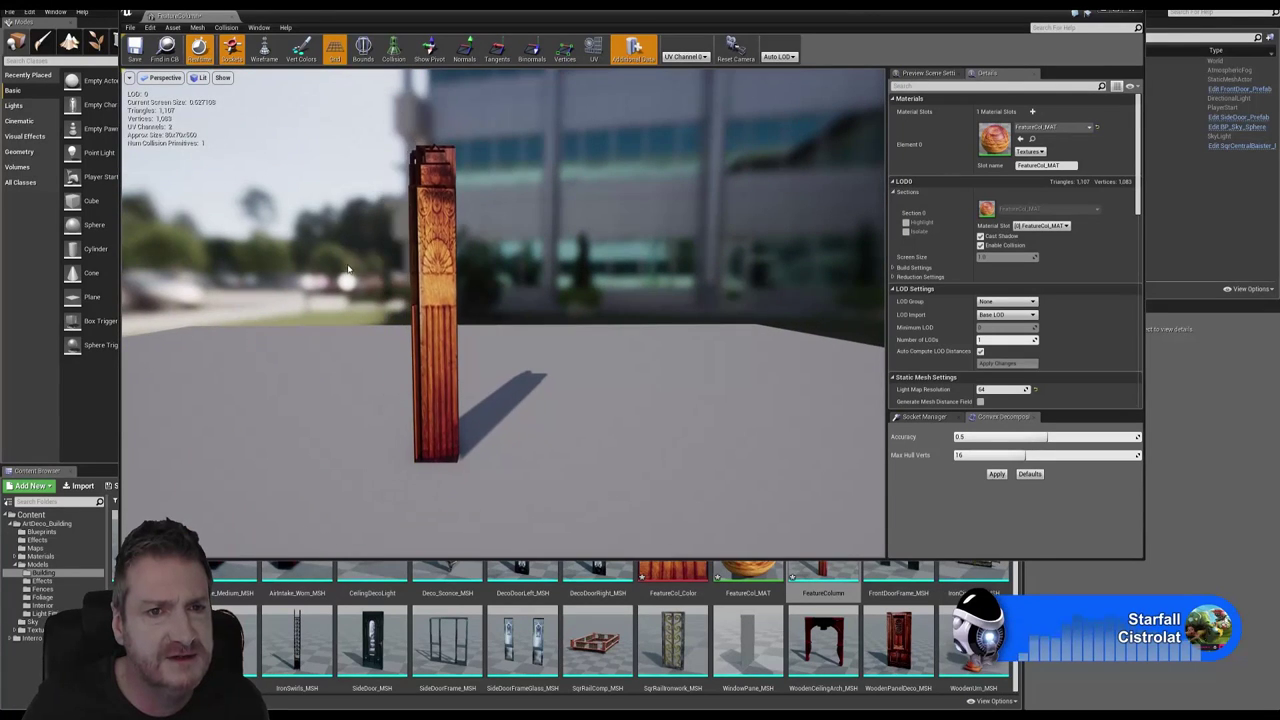
pyautogui.keyDown('alt'); pyautogui.moveTo(489, 373); pyautogui.dragTo(530, 455); pyautogui.keyUp('alt')
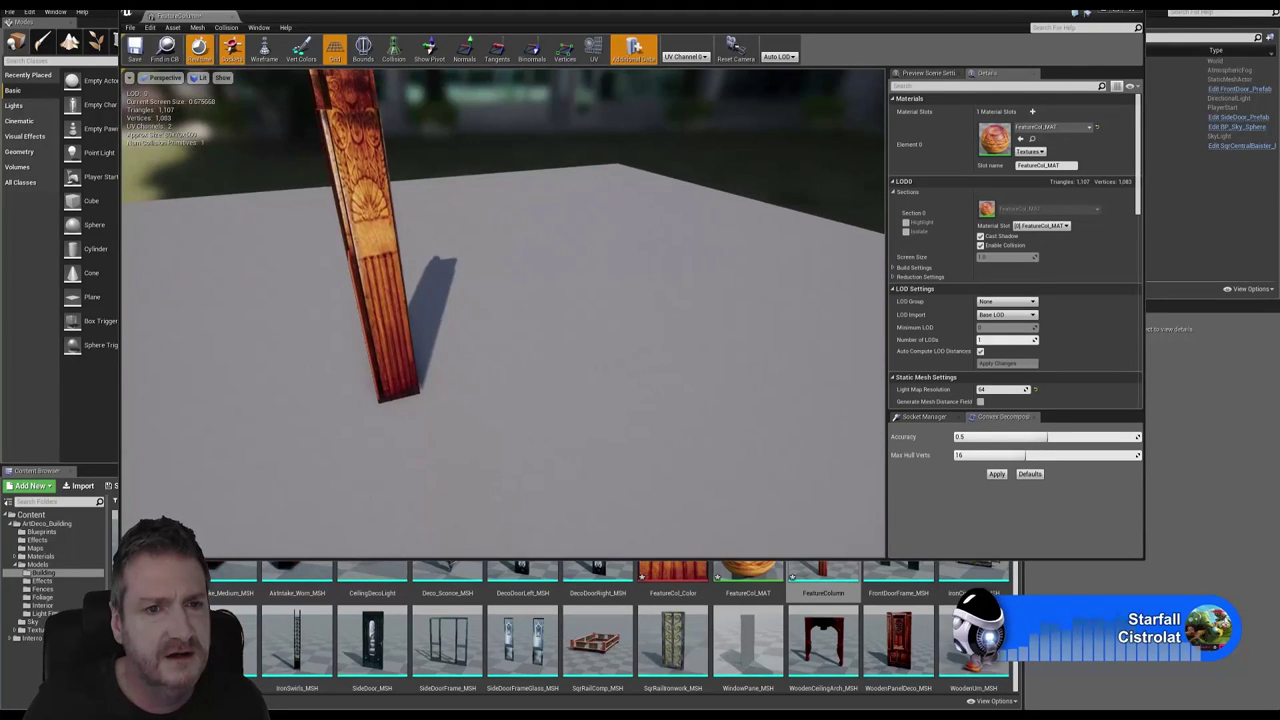
pyautogui.keyDown('alt'); pyautogui.moveTo(530, 455); pyautogui.dragTo(515, 470, button='right'); pyautogui.keyUp('alt')
pyautogui.keyDown('alt'); pyautogui.moveTo(515, 470); pyautogui.dragTo(530, 462); pyautogui.keyUp('alt')
pyautogui.moveTo(397, 282); pyautogui.dragTo(478, 371, button='right')
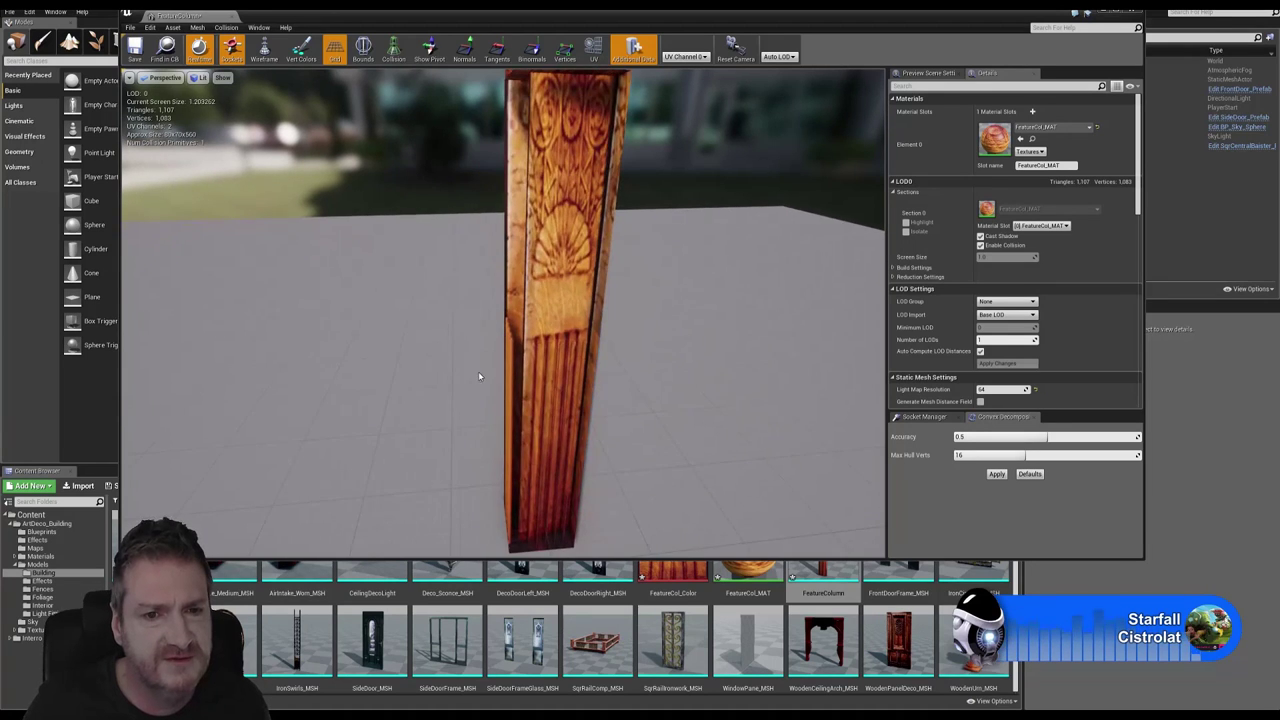
pyautogui.keyDown('alt'); pyautogui.moveTo(478, 371); pyautogui.dragTo(558, 301); pyautogui.keyUp('alt')
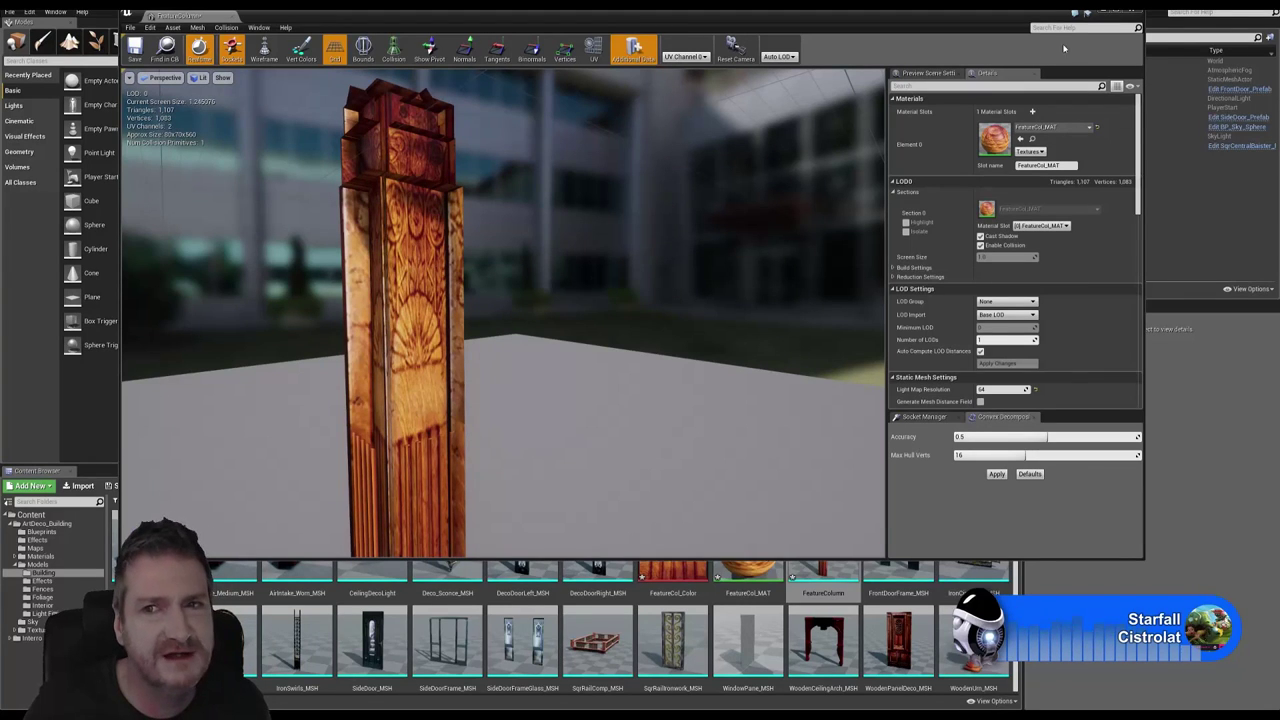
pyautogui.click(1133, 14)
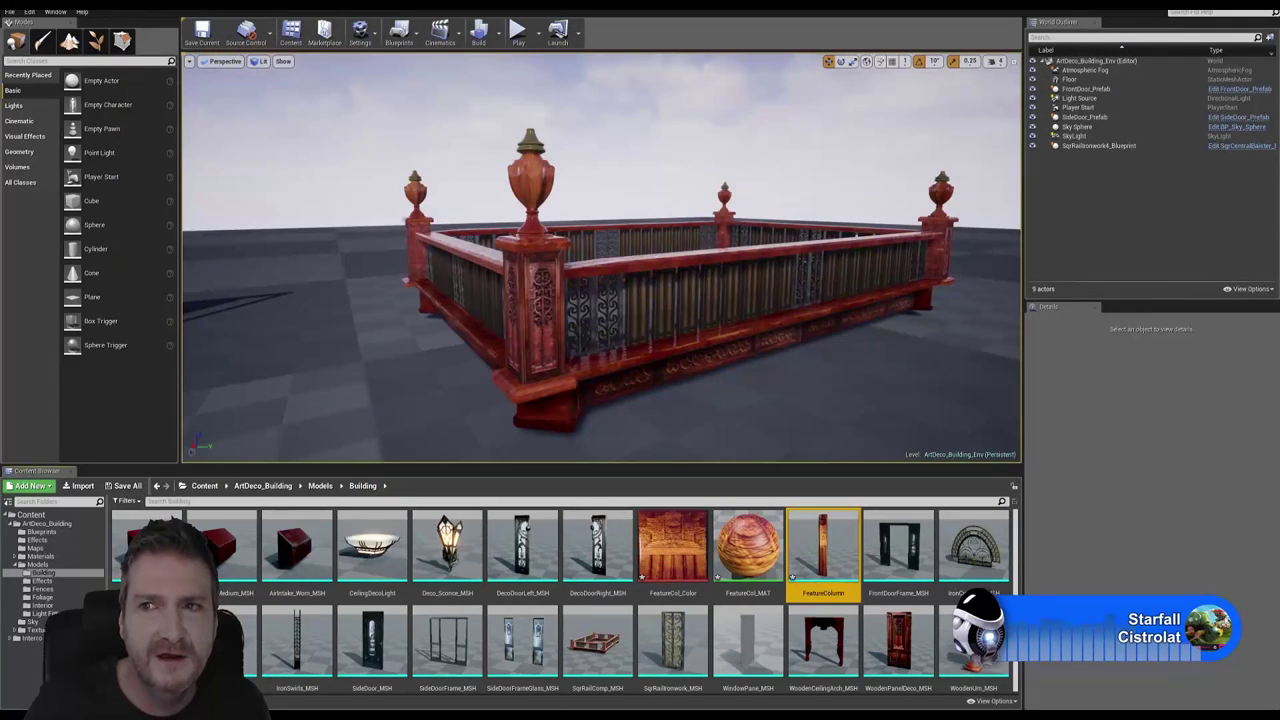
# Step: Switch back to 3ds Max and move in on the carved column in the perspective view
pyautogui.click(1226, 8)
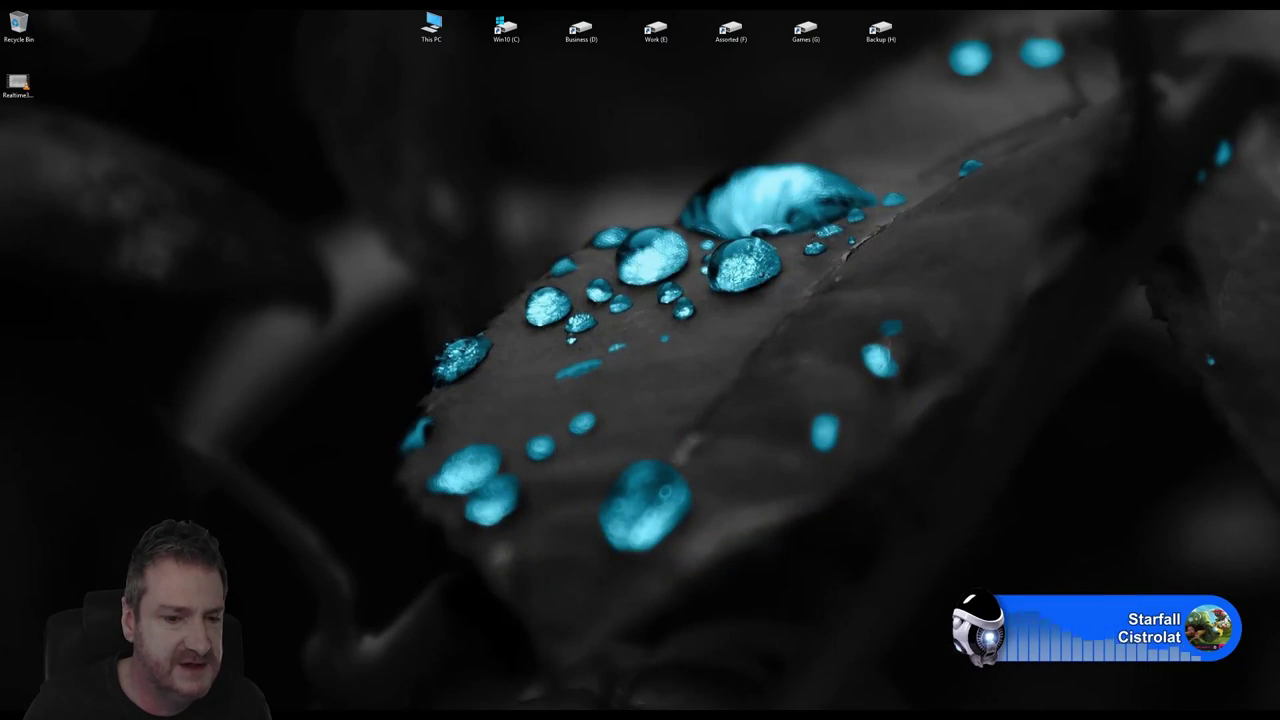
pyautogui.hotkey('alt', 'Tab')
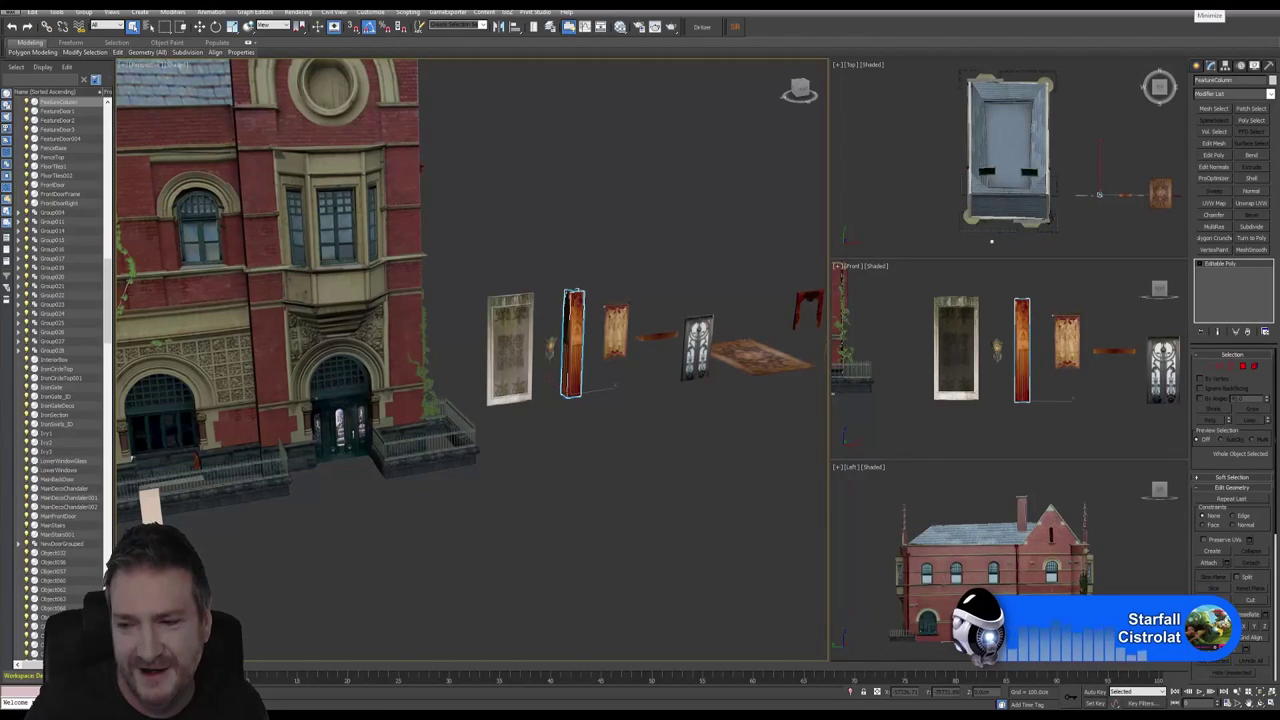
pyautogui.click(1205, 5)
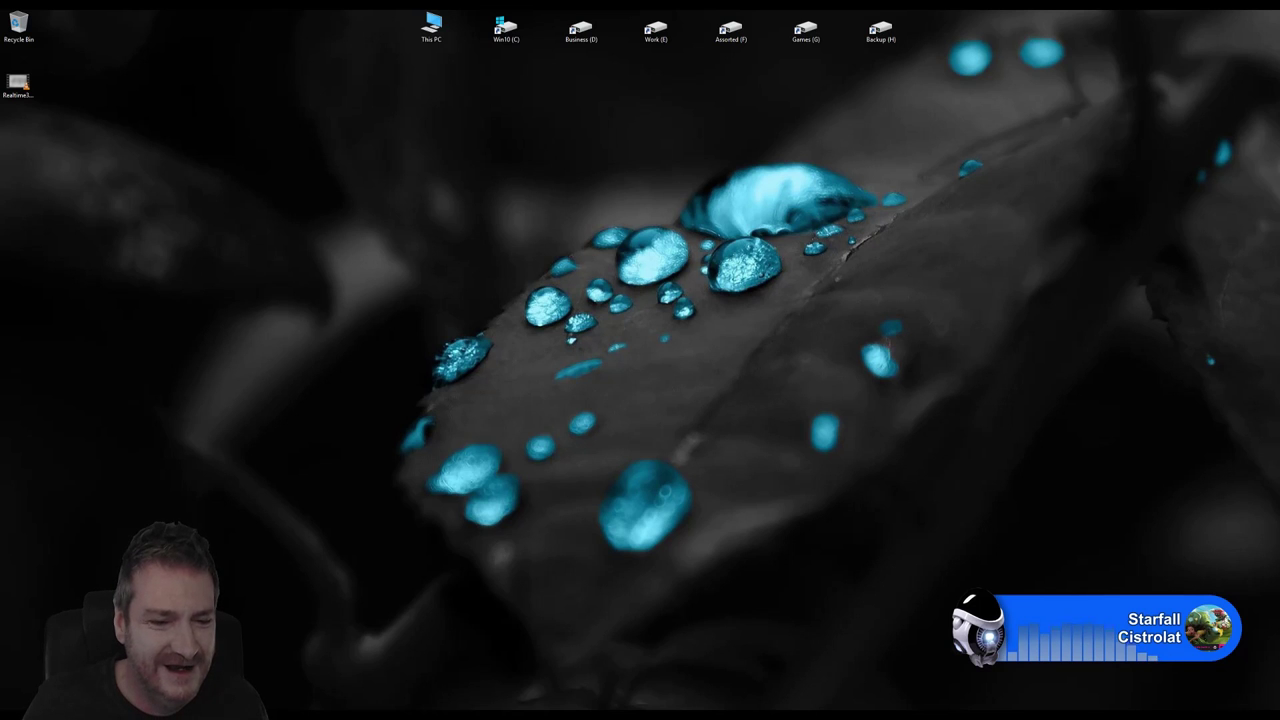
pyautogui.hotkey('alt', 'Tab')
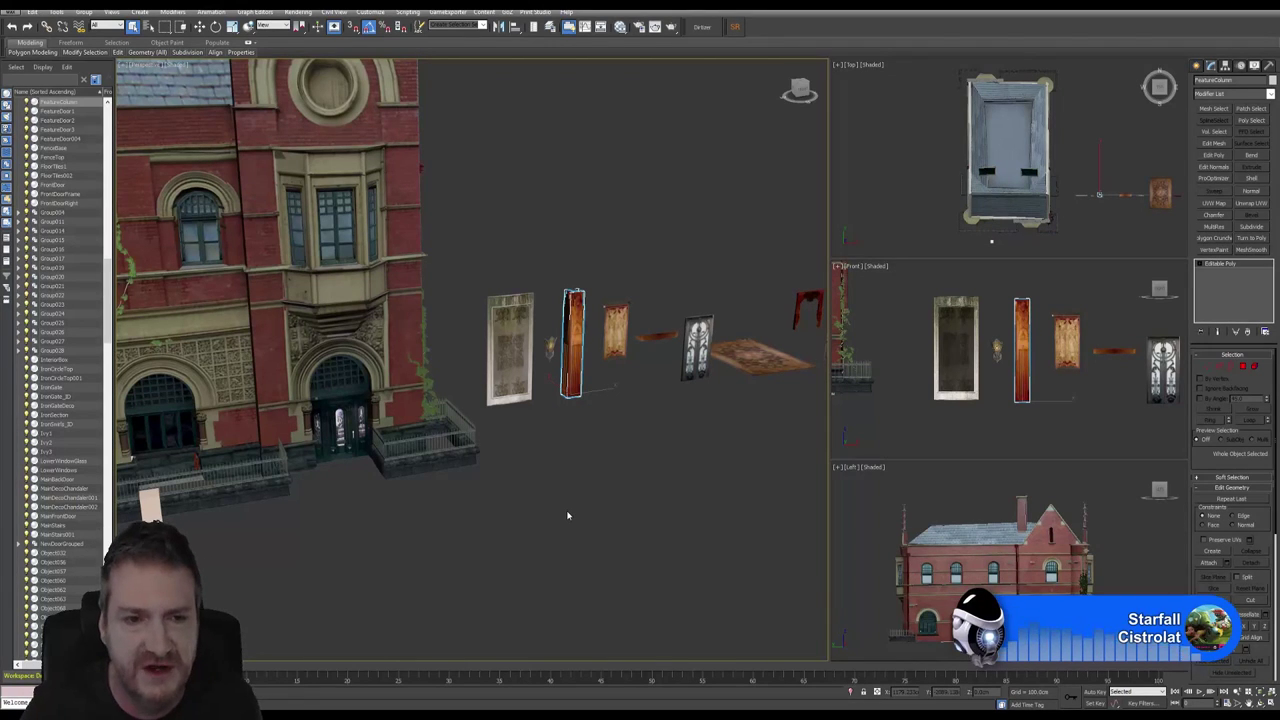
pyautogui.scroll(5, 591, 273)
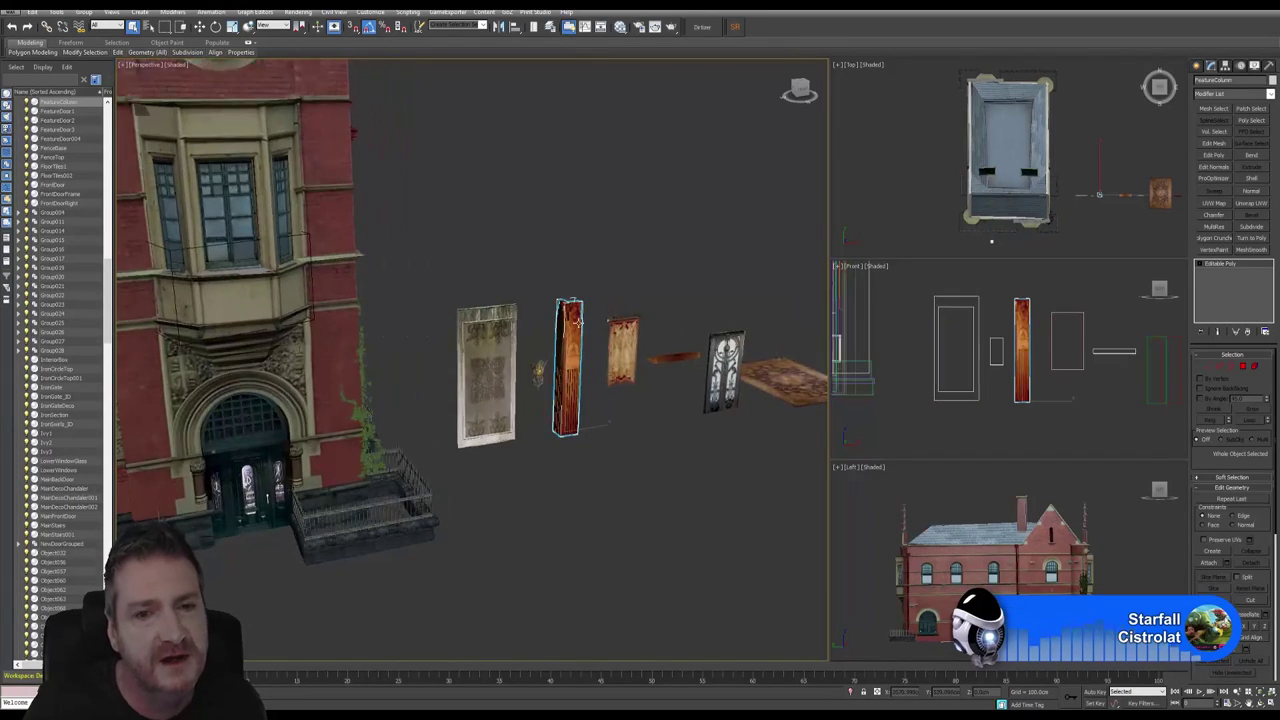
pyautogui.scroll(6, 589, 377)
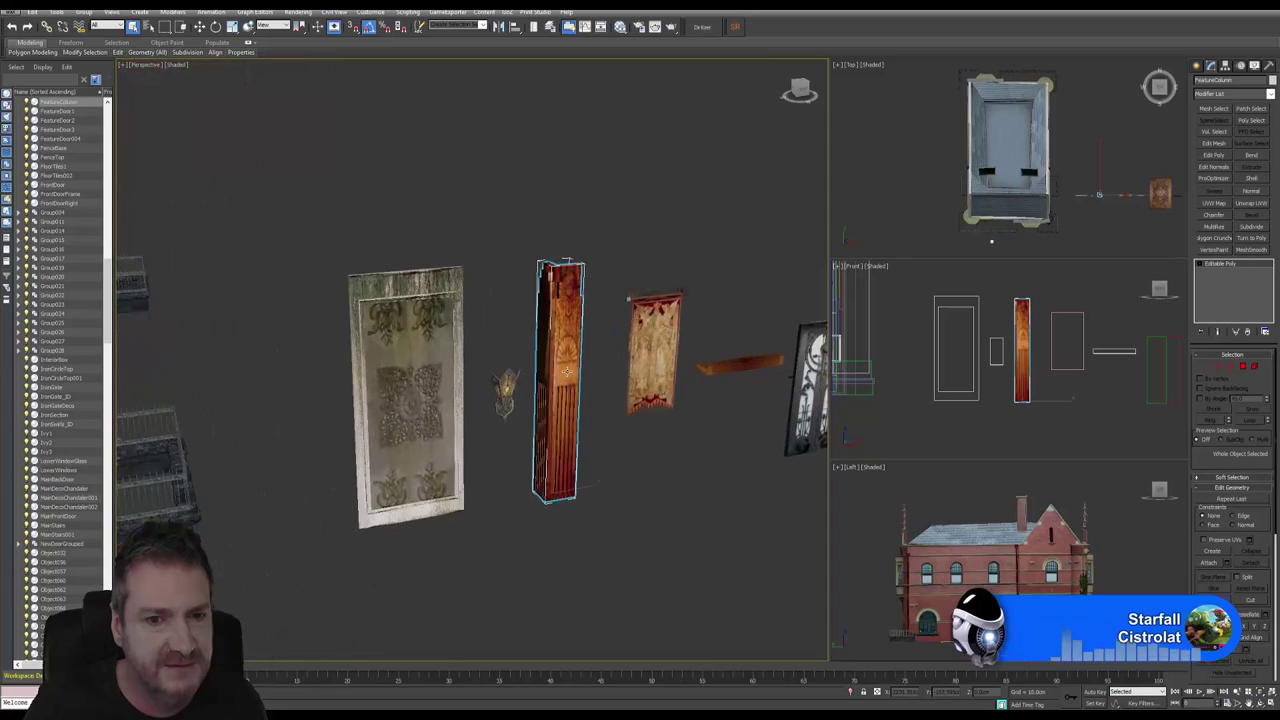
pyautogui.click(57, 11)
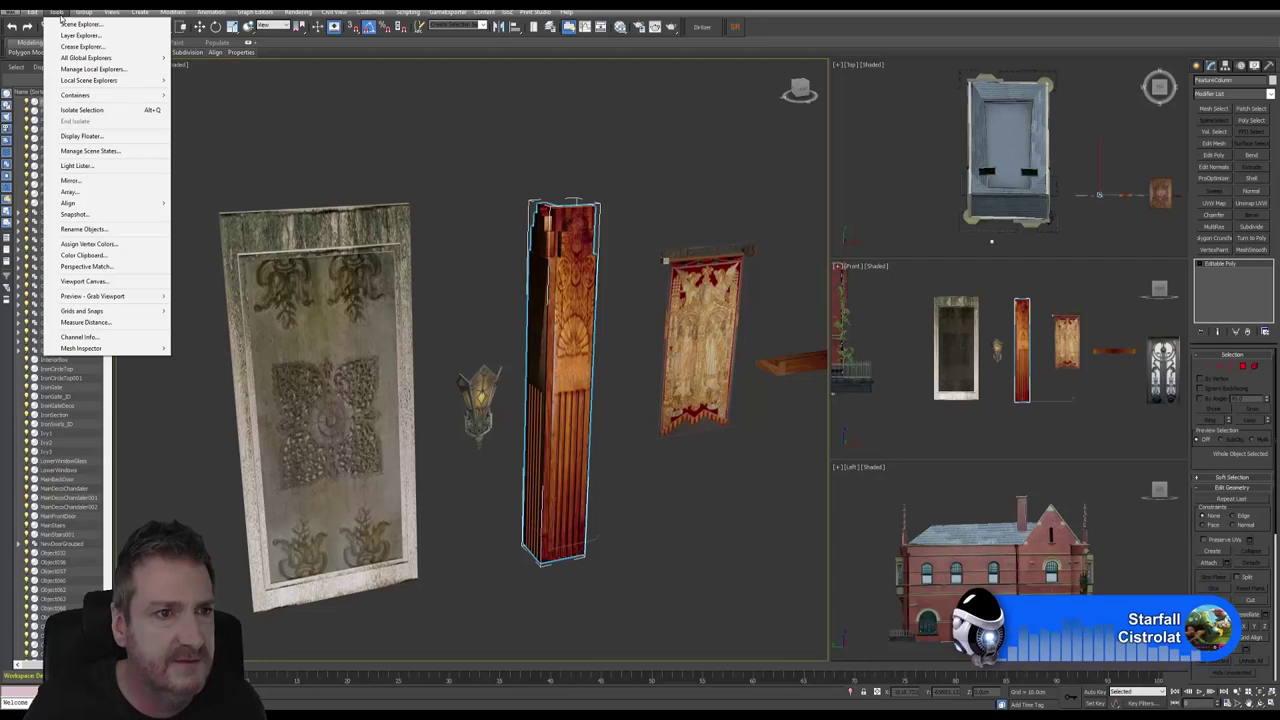
pyautogui.click(868, 28)
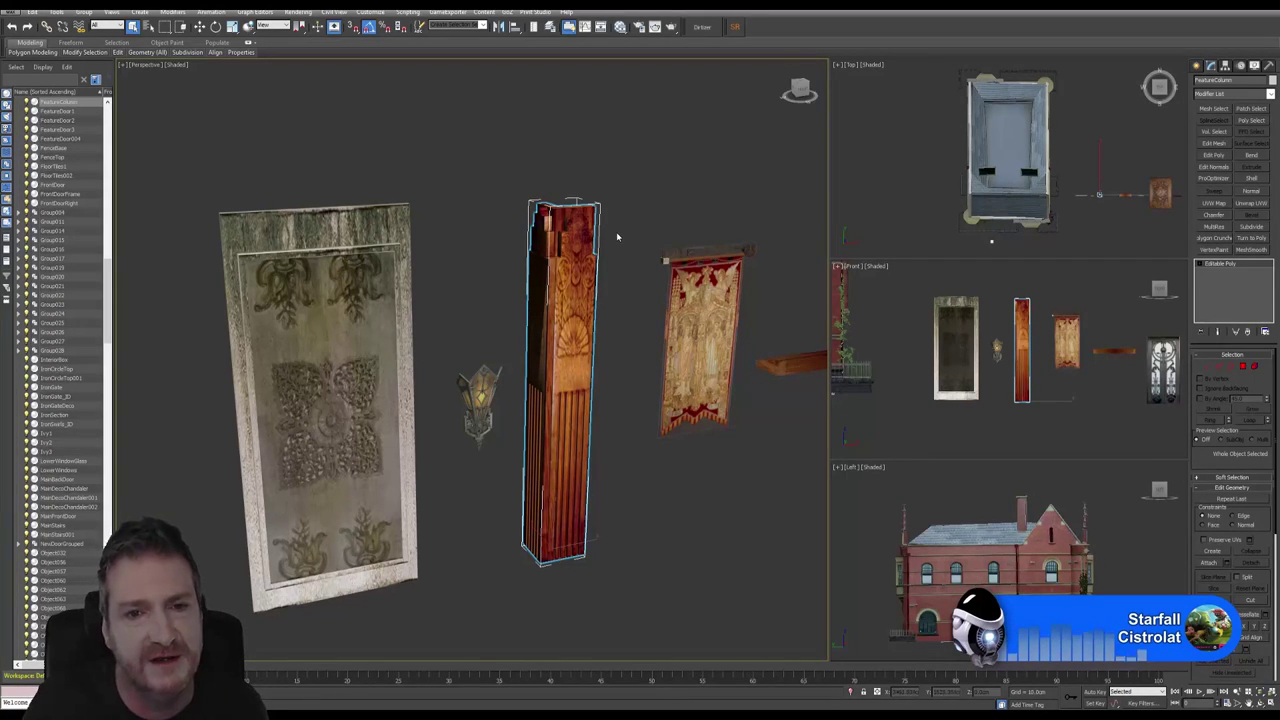
# Step: Apply a Normal modifier to the column with Flip Normals and Unify Normals on, and collapse the whole stack to Editable Poly
pyautogui.moveTo(617, 209); pyautogui.dragTo(600, 194, button='middle')
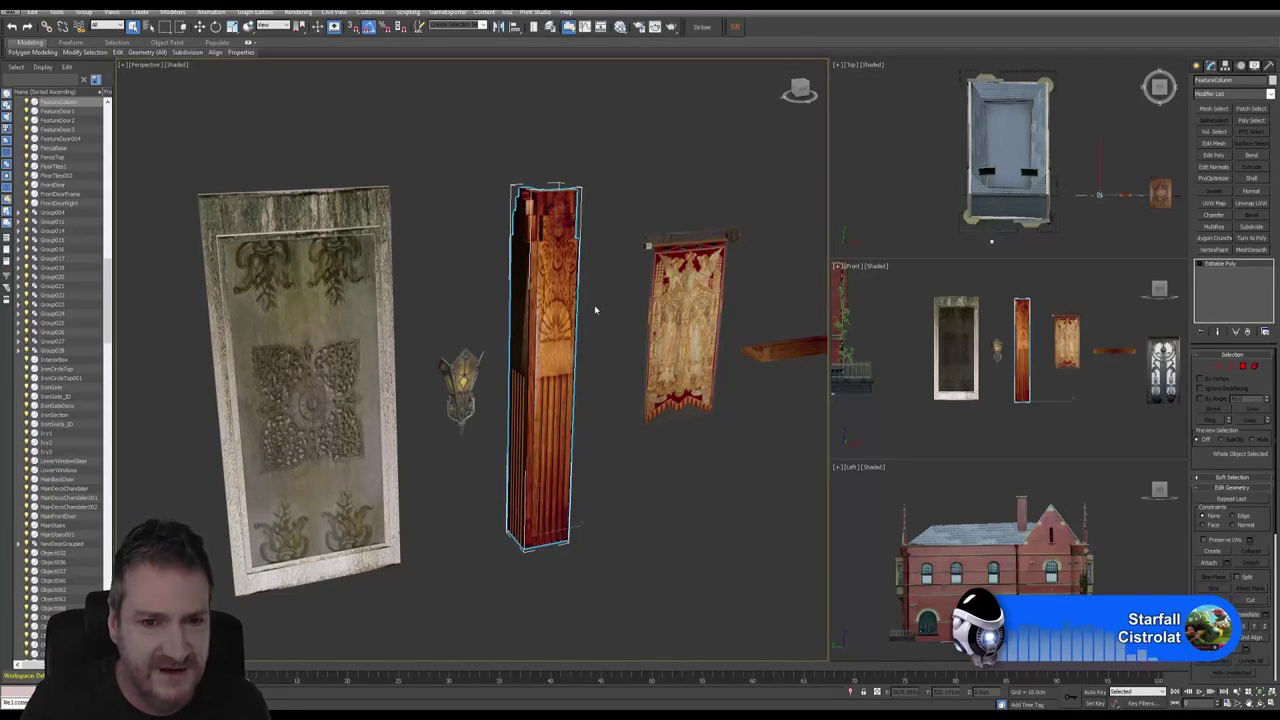
pyautogui.scroll(2, 594, 310)
pyautogui.keyDown('alt'); pyautogui.moveTo(593, 313); pyautogui.dragTo(594, 289, button='middle'); pyautogui.keyUp('alt')
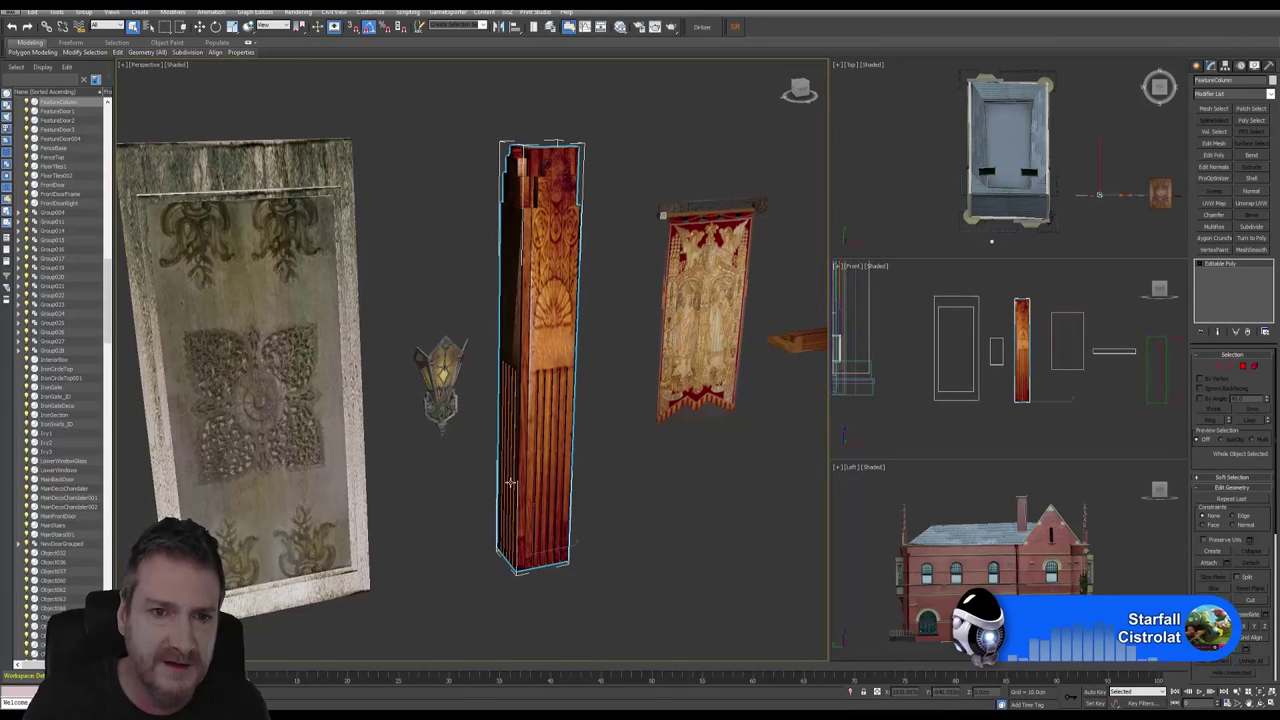
pyautogui.click(1251, 190)
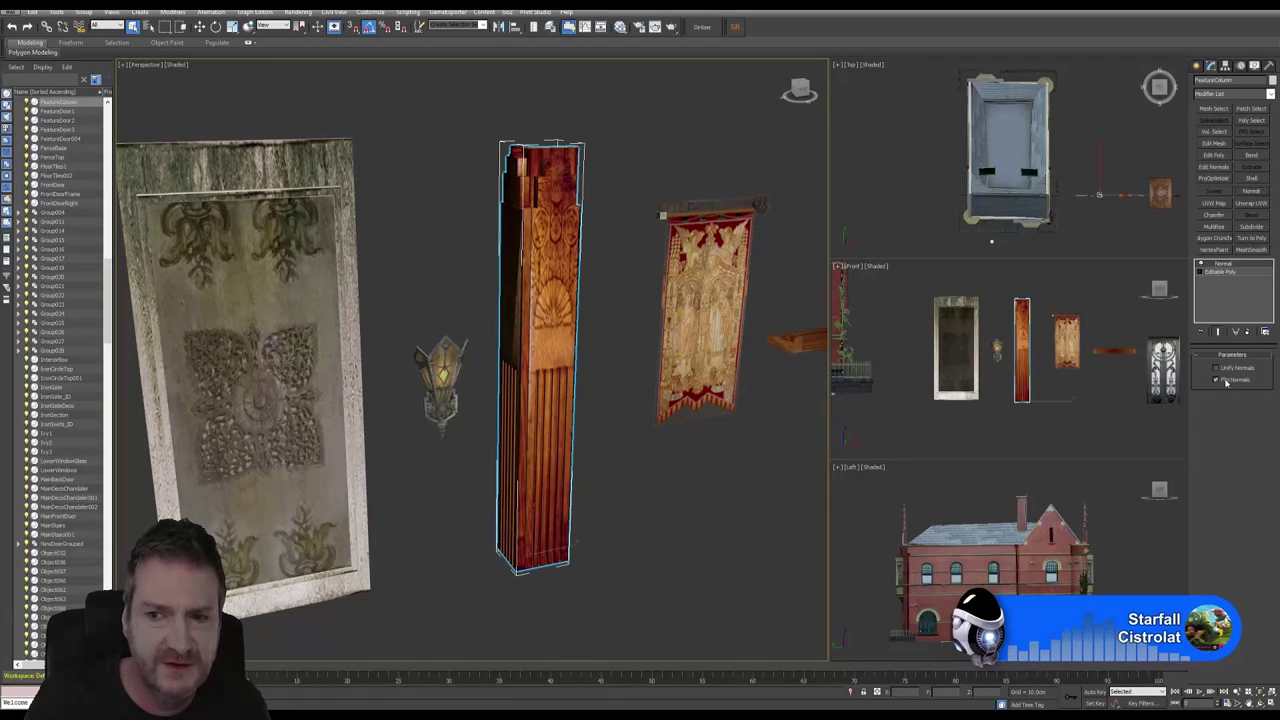
pyautogui.click(1220, 368)
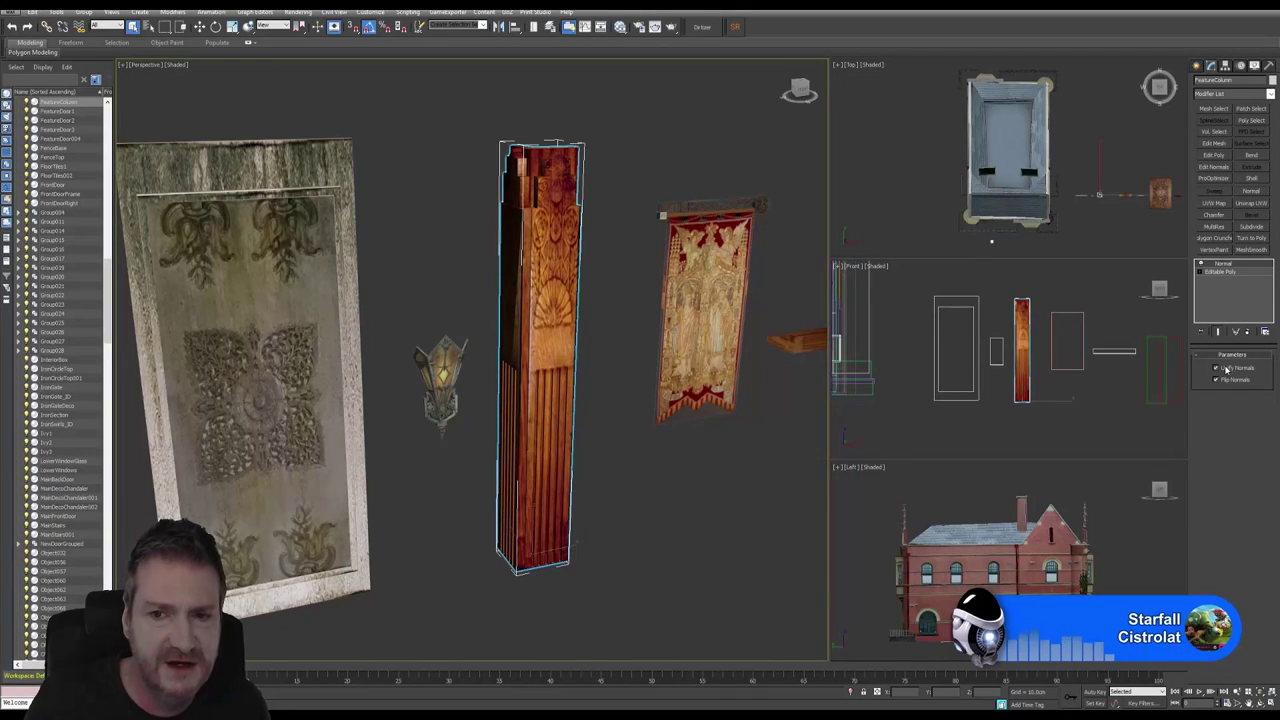
pyautogui.rightClick(1229, 271)
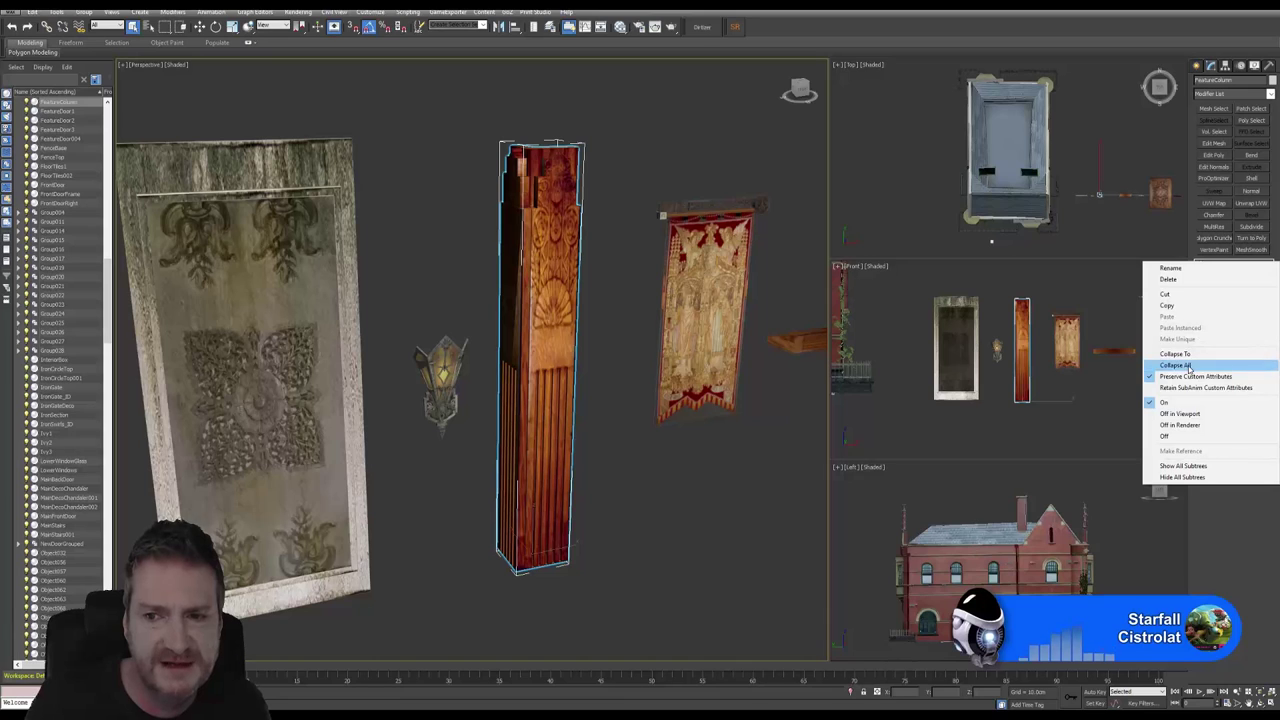
pyautogui.click(1186, 365)
pyautogui.click(687, 388)
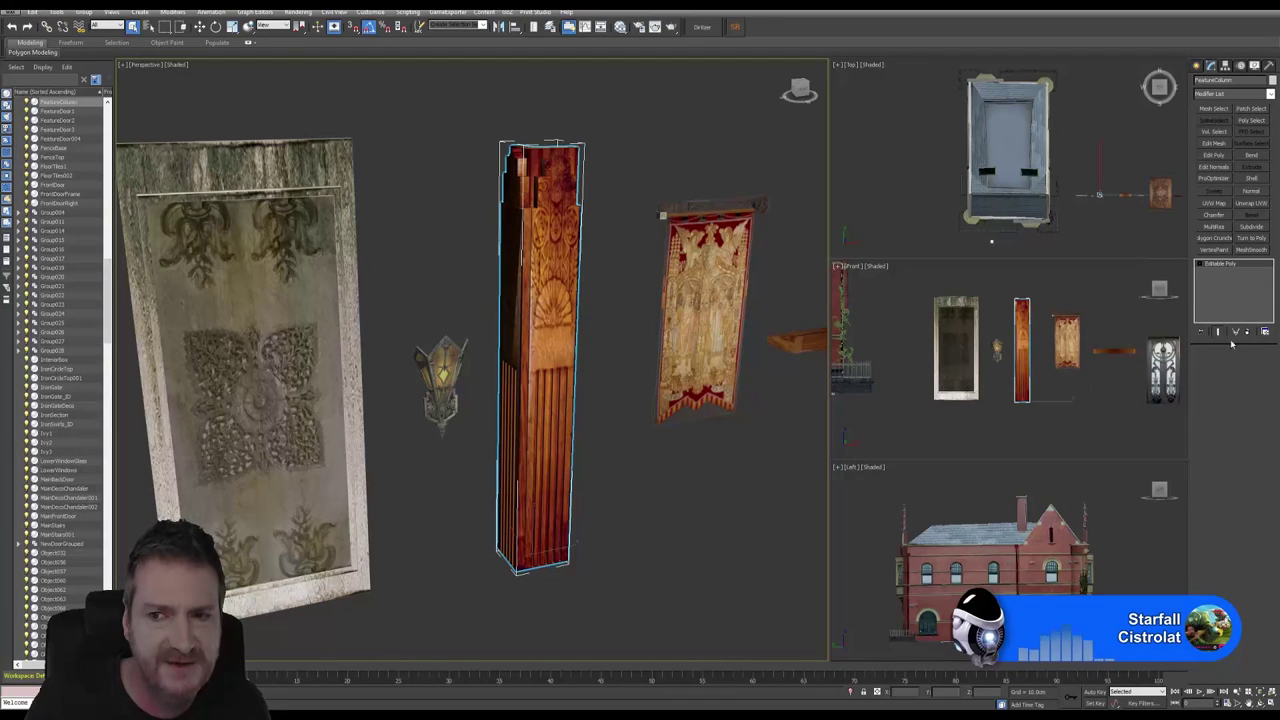
# Step: Export the selected column over FeatureColumn.FBX in Exports/FeatureColumn, keeping the Painter - UE4 preset in the FBX options
pyautogui.click(1264, 266)
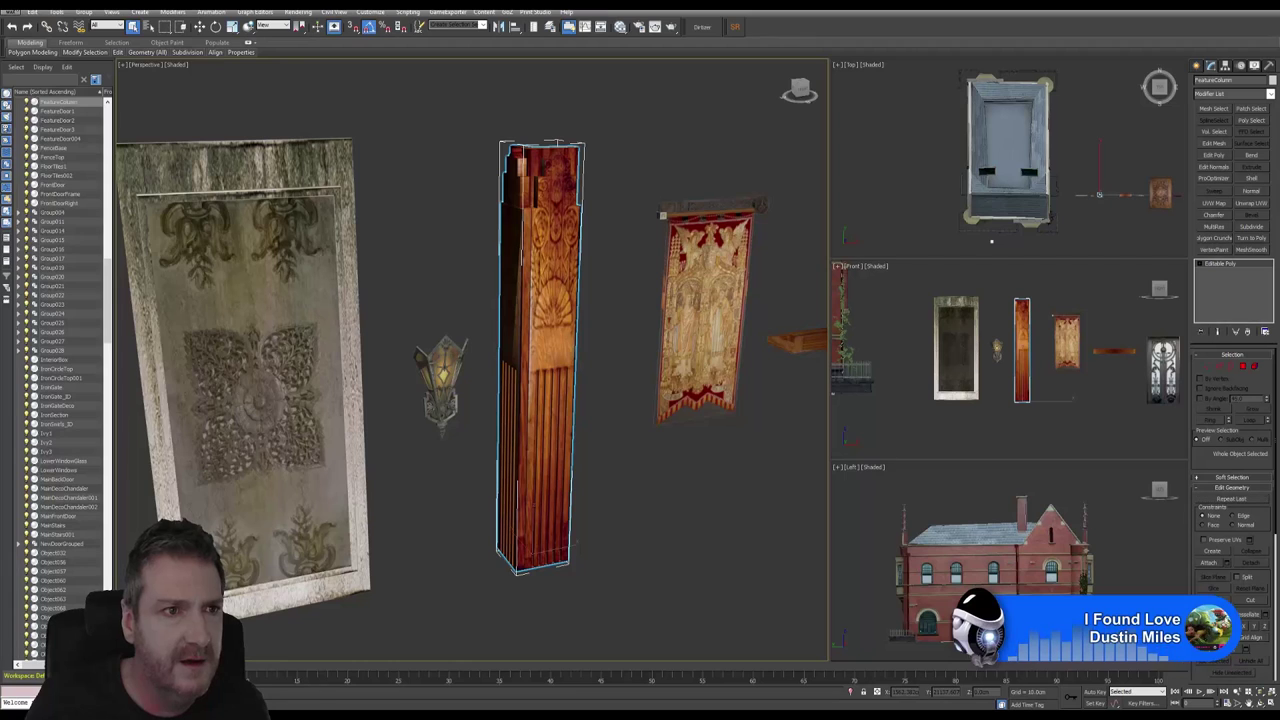
pyautogui.click(7, 16)
pyautogui.moveTo(37, 173)
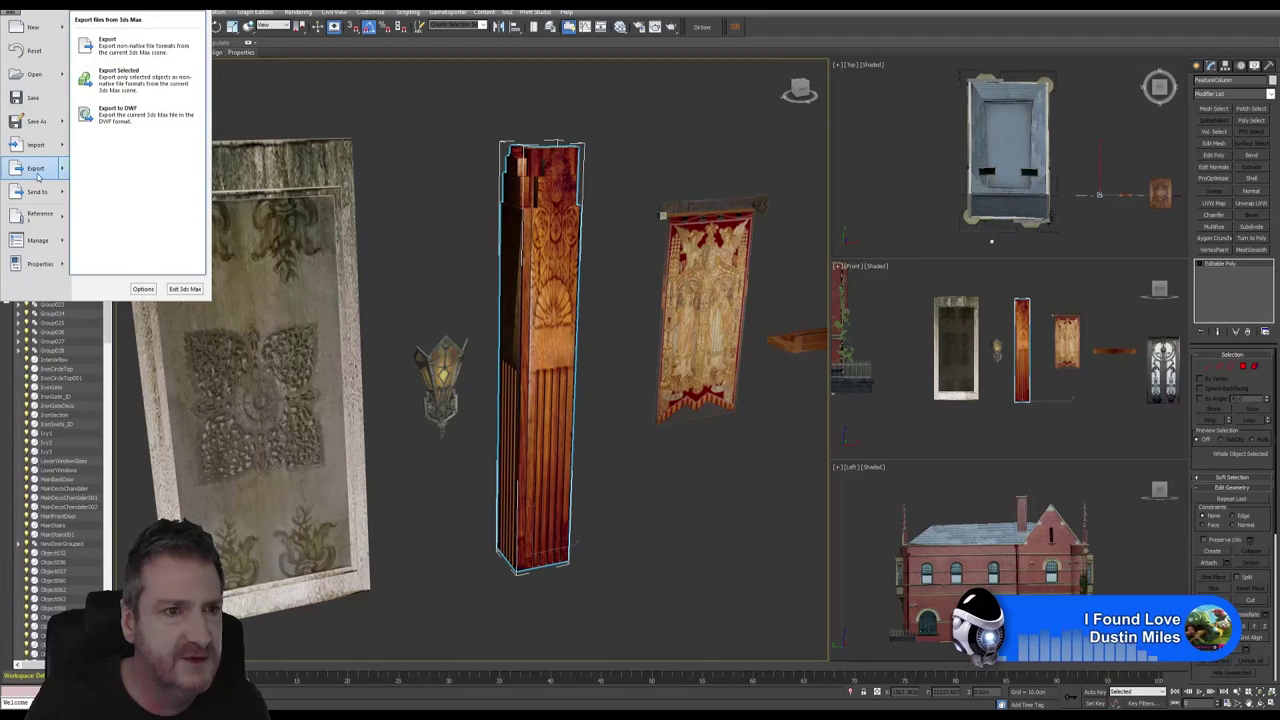
pyautogui.click(148, 90)
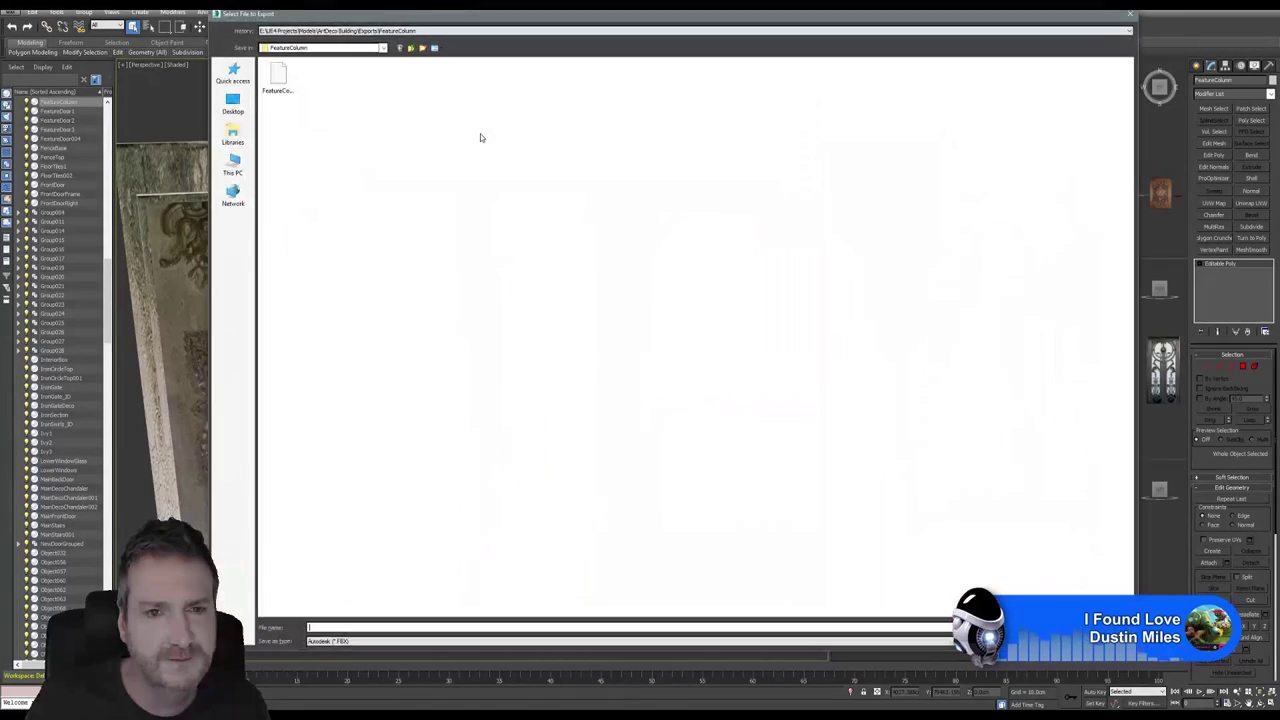
pyautogui.click(277, 78)
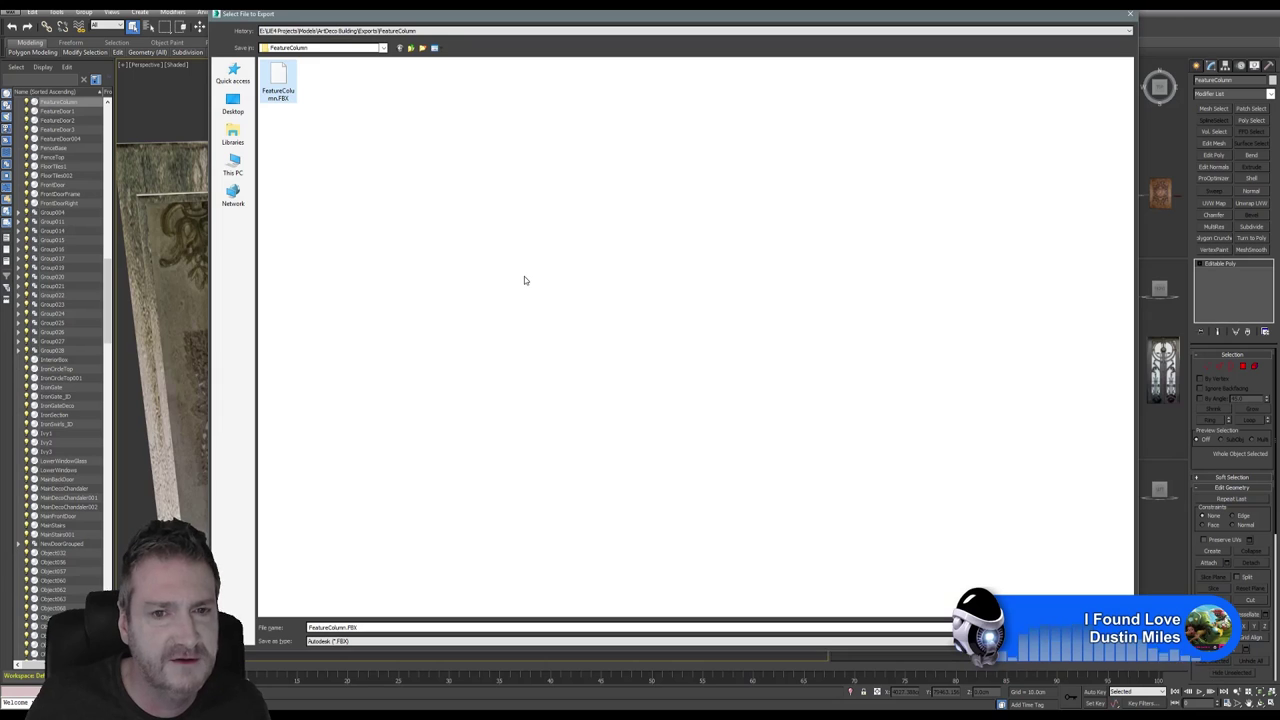
pyautogui.press('Return')
pyautogui.click(677, 399)
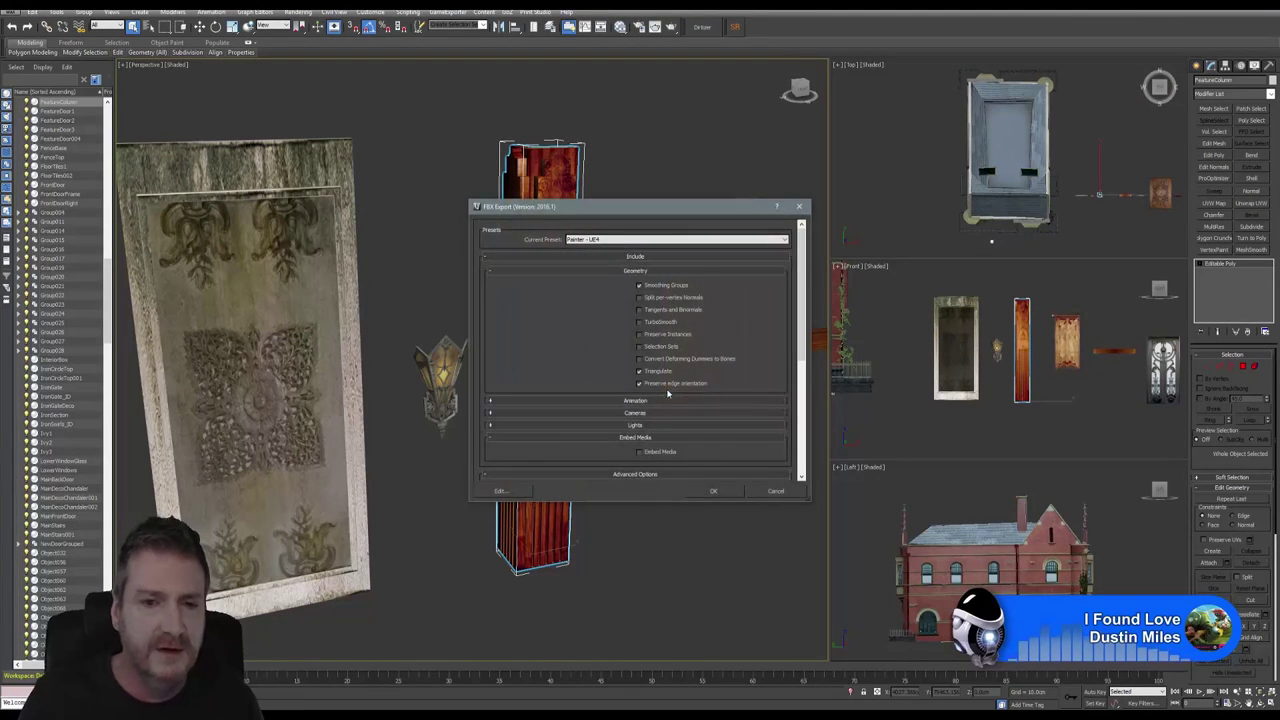
pyautogui.click(713, 492)
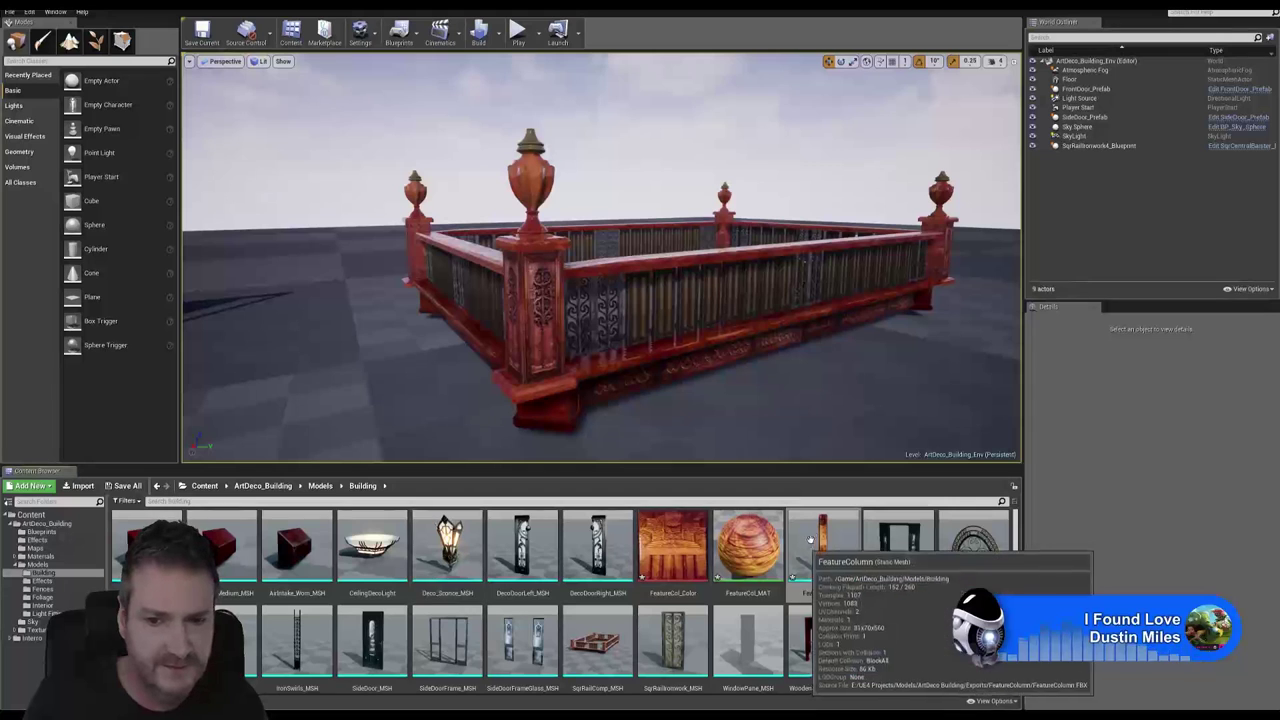
# Step: Switch to Unreal Editor, reimport the FeatureColumn mesh from its source file, and open it in the mesh editor
pyautogui.rightClick(810, 540)
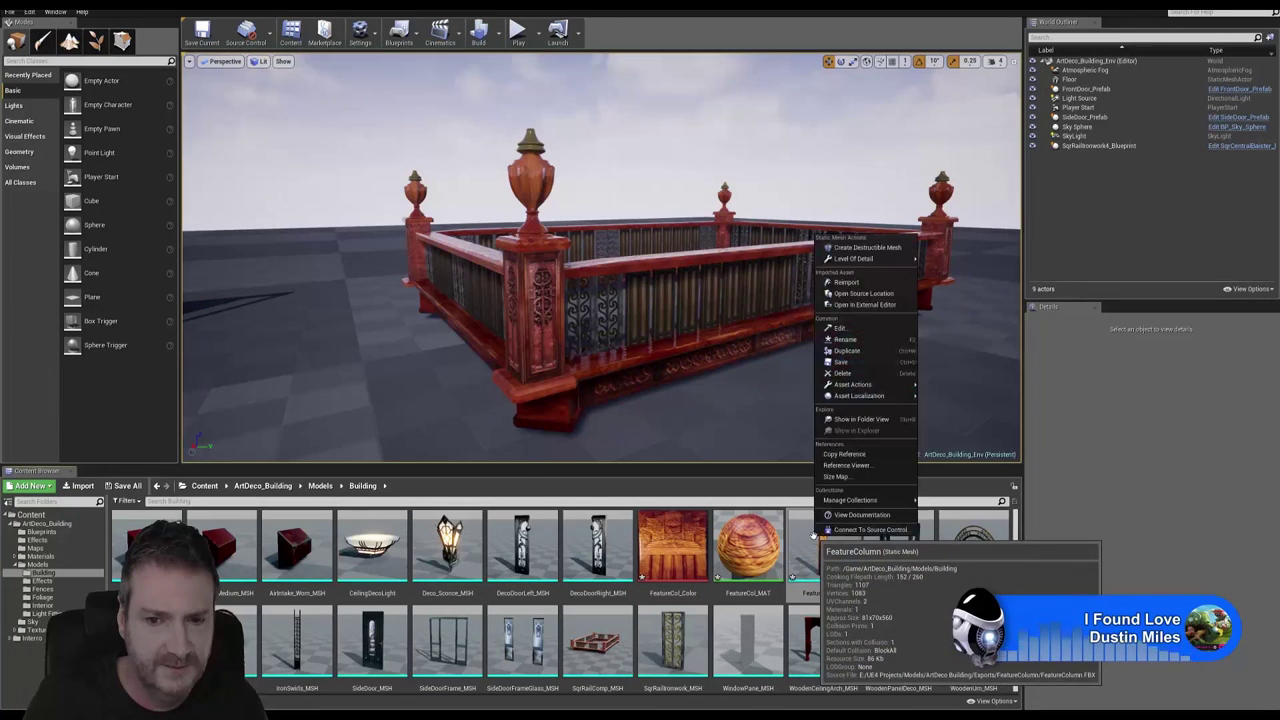
pyautogui.click(847, 283)
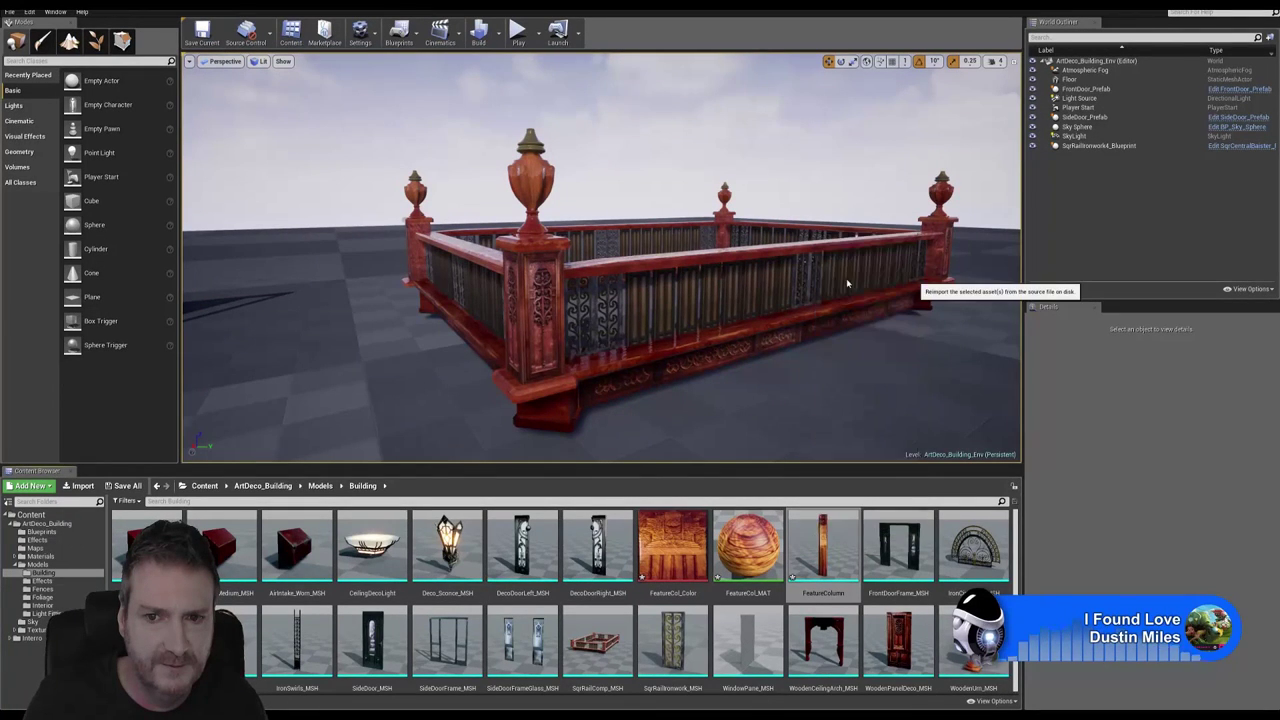
pyautogui.doubleClick(824, 535)
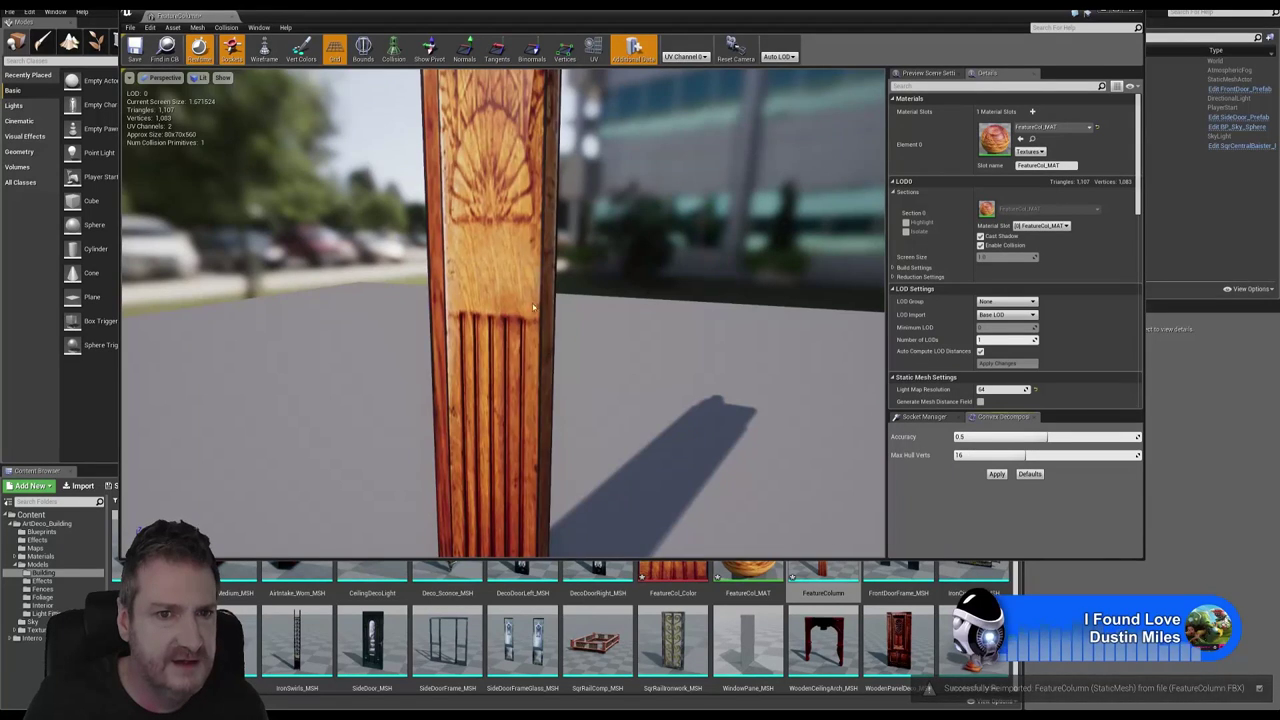
# Step: Inspect the whole reimported column from several sides for correct faces and texture, and close the mesh editor
pyautogui.scroll(-6, 552, 352)
pyautogui.moveTo(494, 354); pyautogui.dragTo(570, 340)
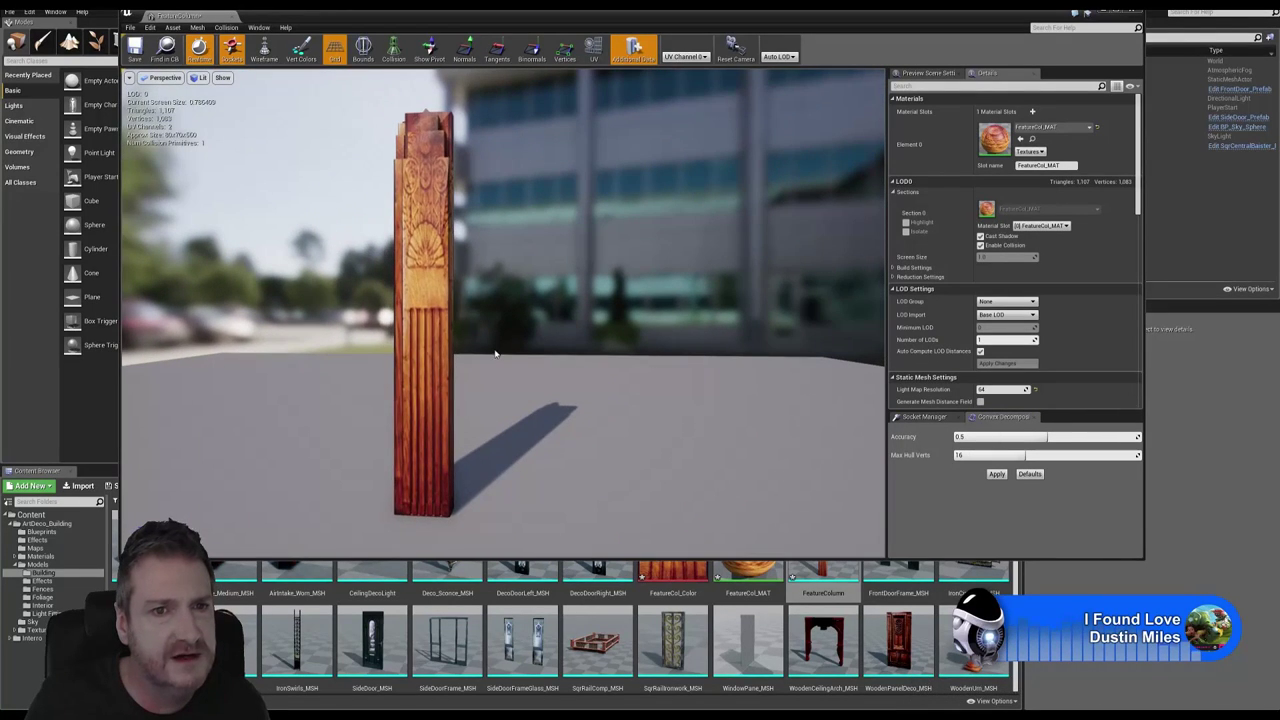
pyautogui.scroll(-4, 494, 354)
pyautogui.scroll(1, 477, 340)
pyautogui.moveTo(475, 351); pyautogui.dragTo(540, 340)
pyautogui.moveTo(475, 351)
pyautogui.mouseDown(button='middle')
pyautogui.moveTo(548, 346)
pyautogui.moveTo(342, 336)
pyautogui.moveTo(470, 353)
pyautogui.mouseUp(button='middle')
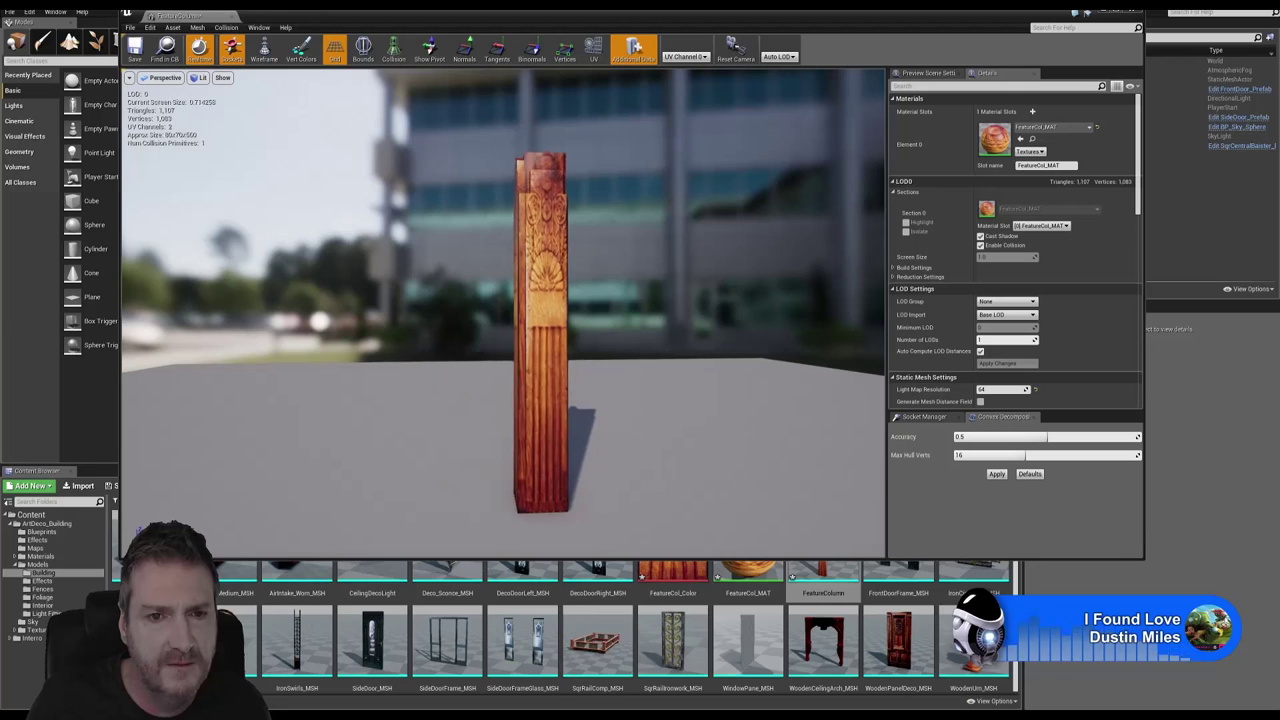
pyautogui.moveTo(470, 353); pyautogui.dragTo(750, 345)
pyautogui.moveTo(600, 350); pyautogui.dragTo(570, 351)
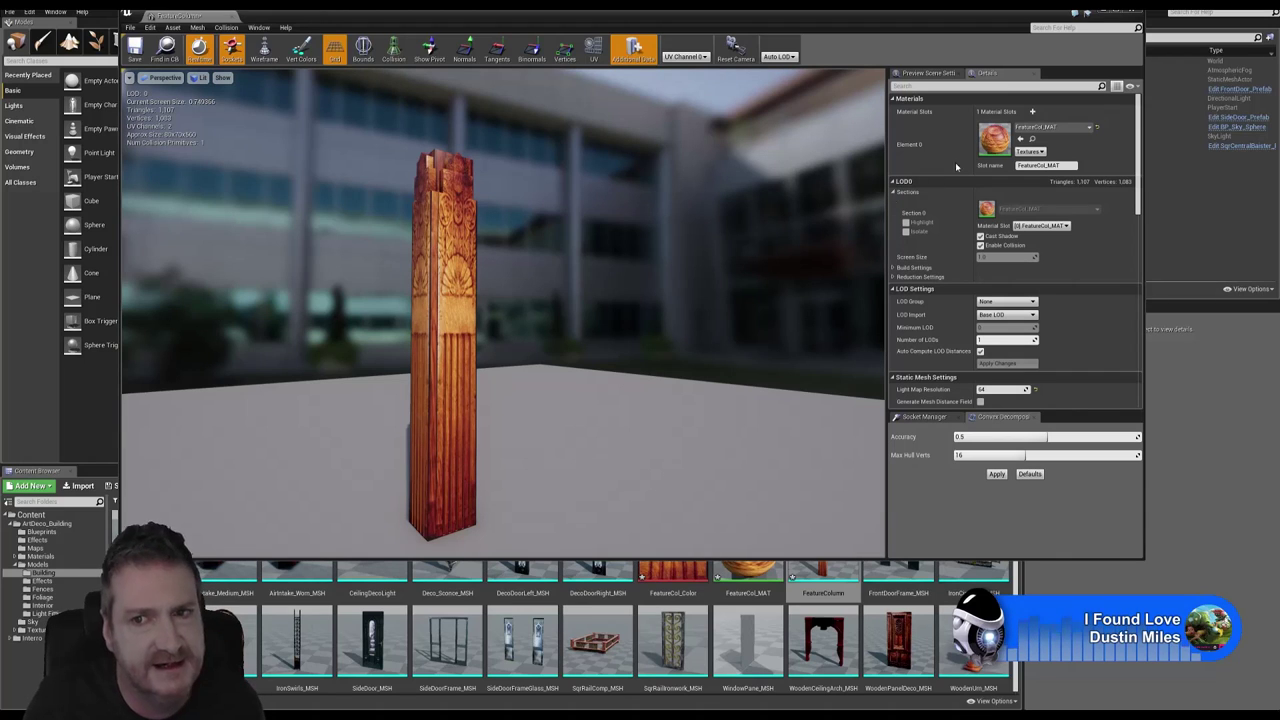
pyautogui.click(1133, 13)
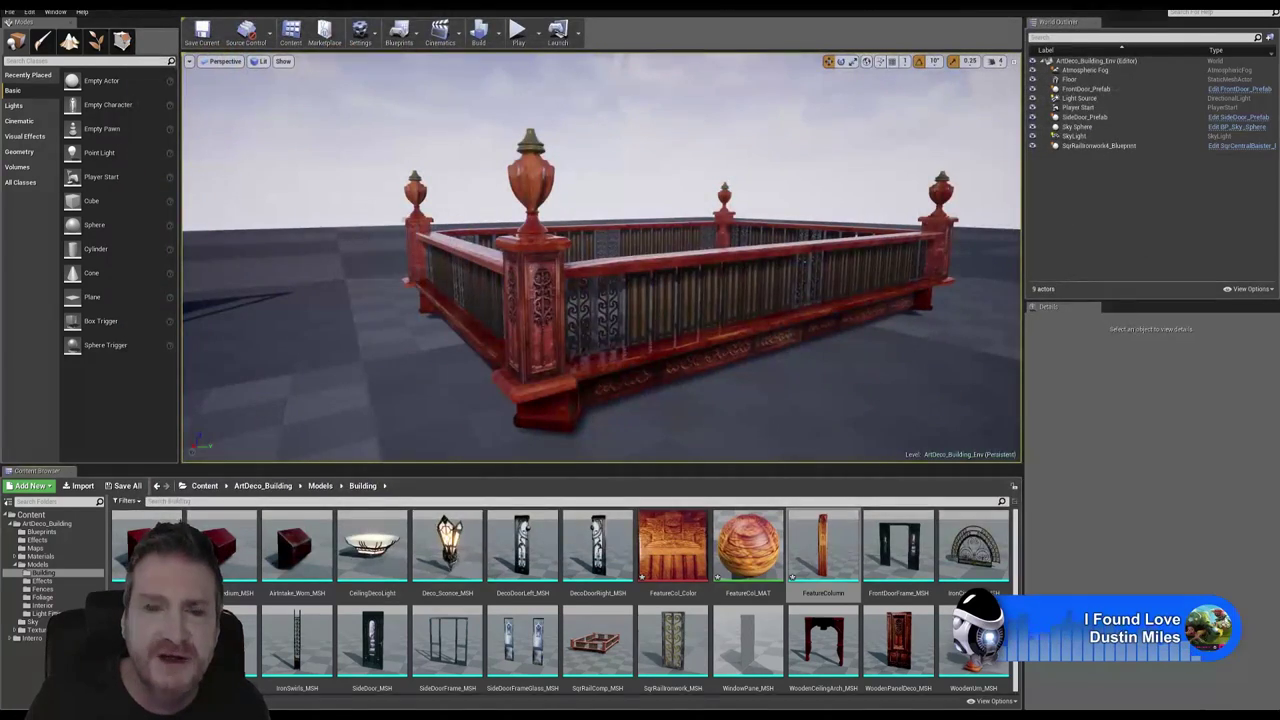
# Step: Switch to Knald, set the 3D preview mesh axis so that Y is up, and return to the main settings
pyautogui.press('super+d')
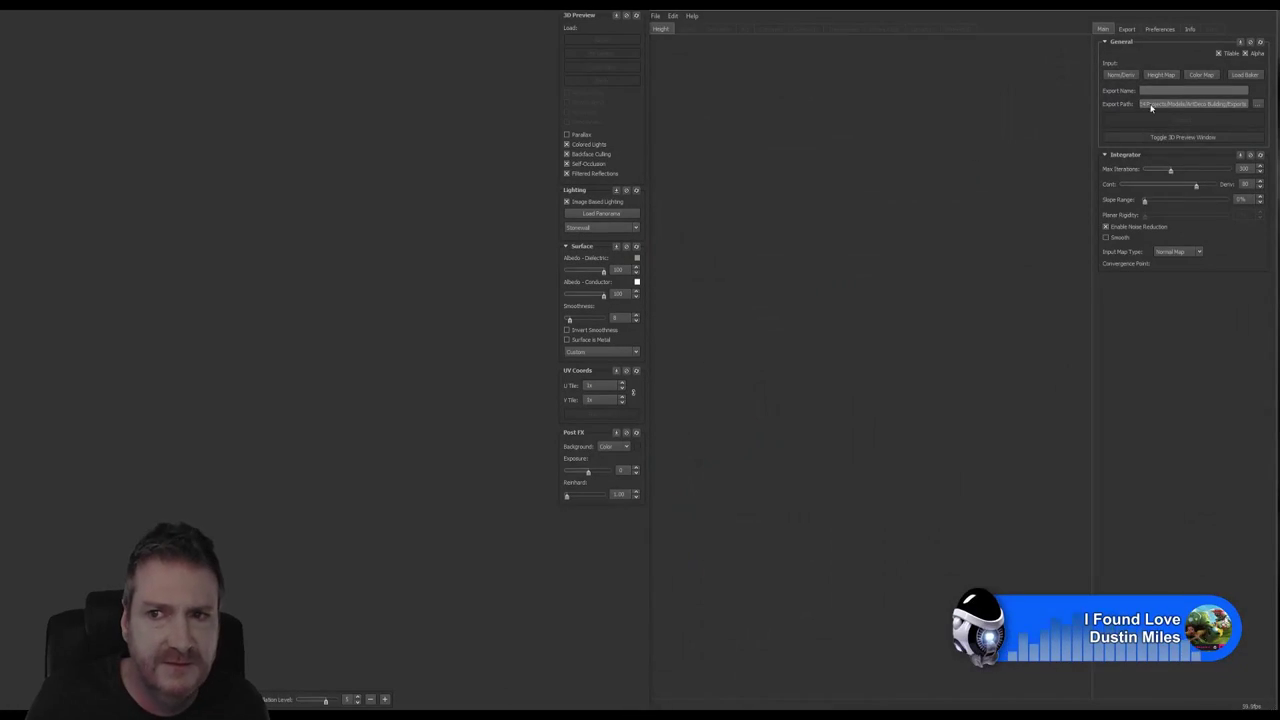
pyautogui.click(1157, 30)
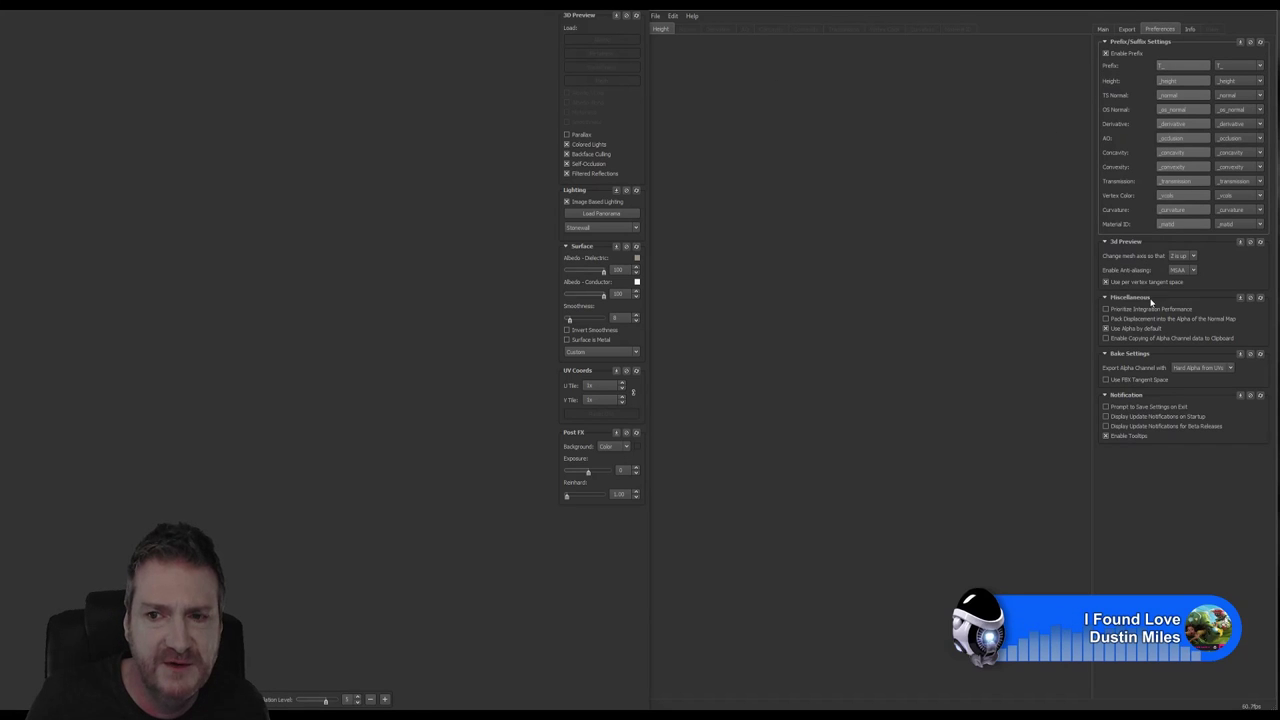
pyautogui.click(1191, 257)
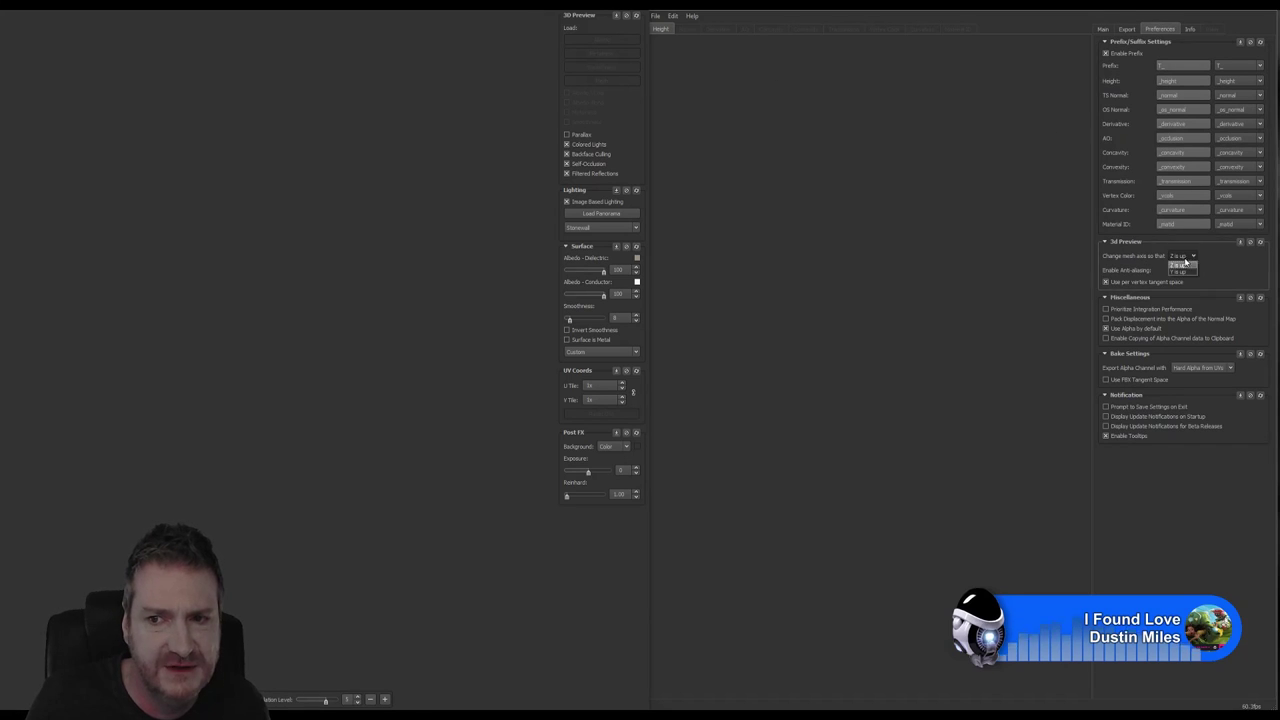
pyautogui.click(1180, 271)
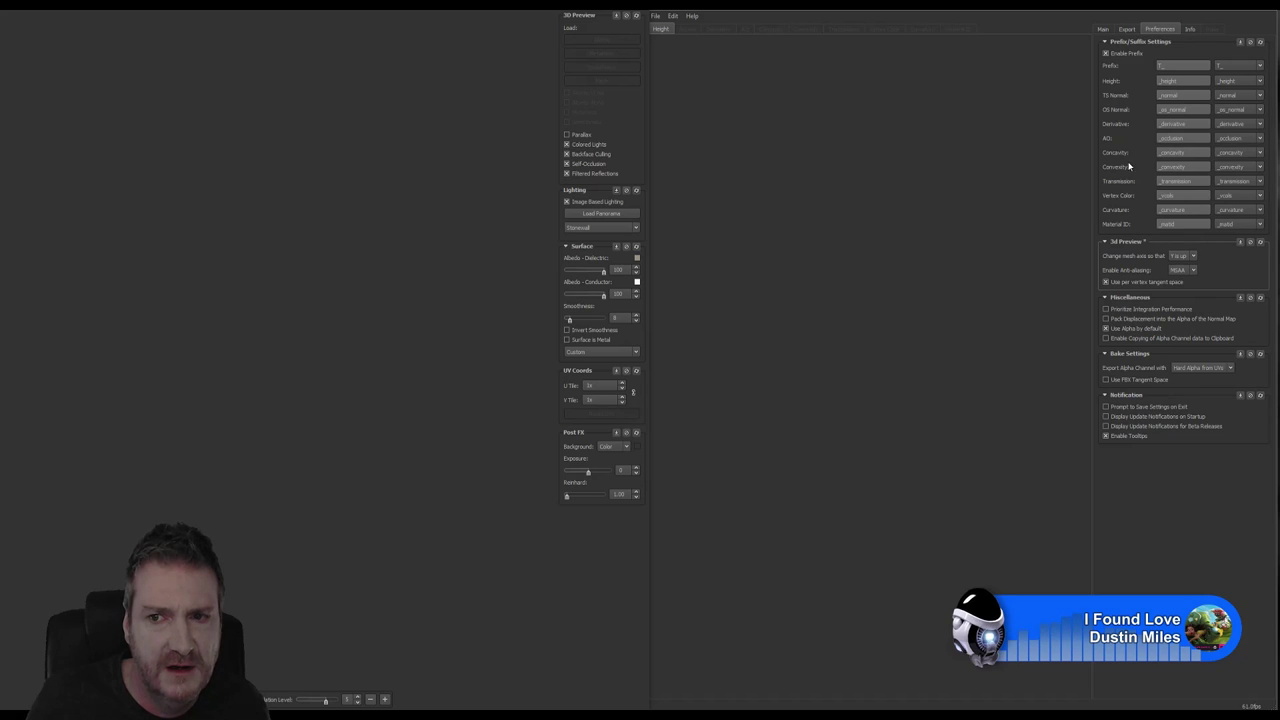
pyautogui.click(1100, 29)
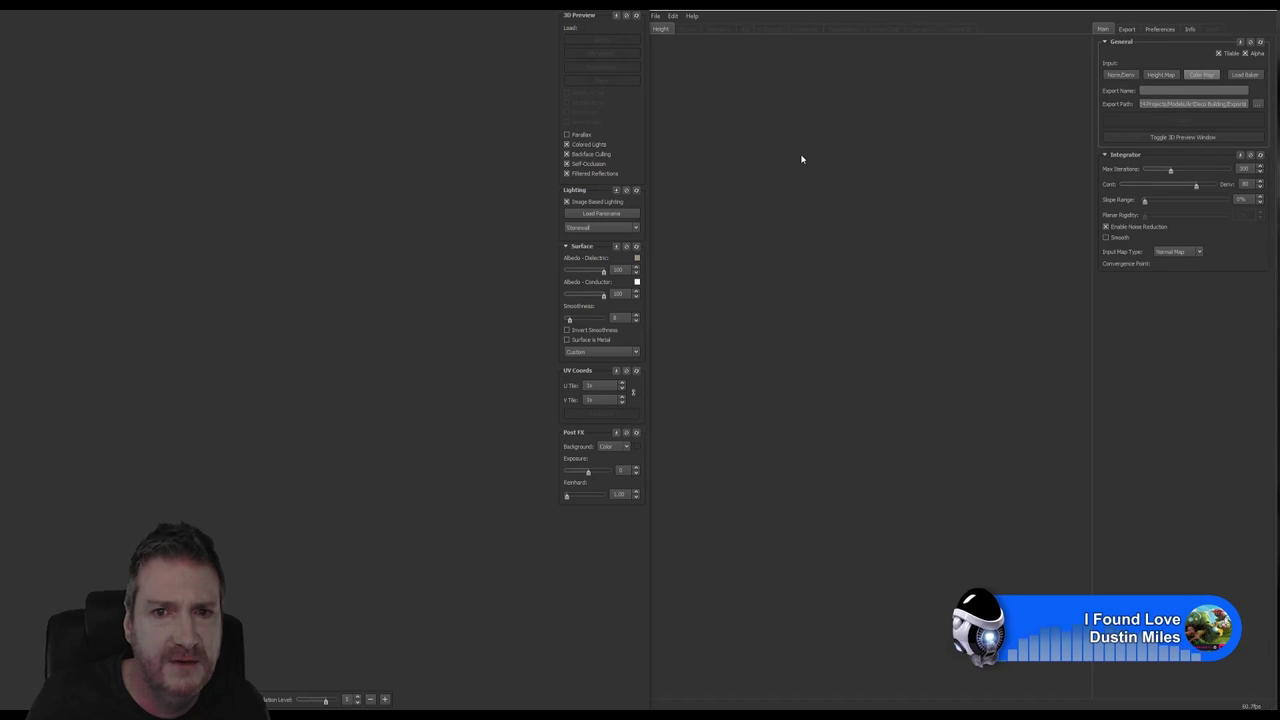
# Step: Load FeatureCol_Color.png from the ArtDeco Building/Deco_Model folder as the color map
pyautogui.click(1203, 79)
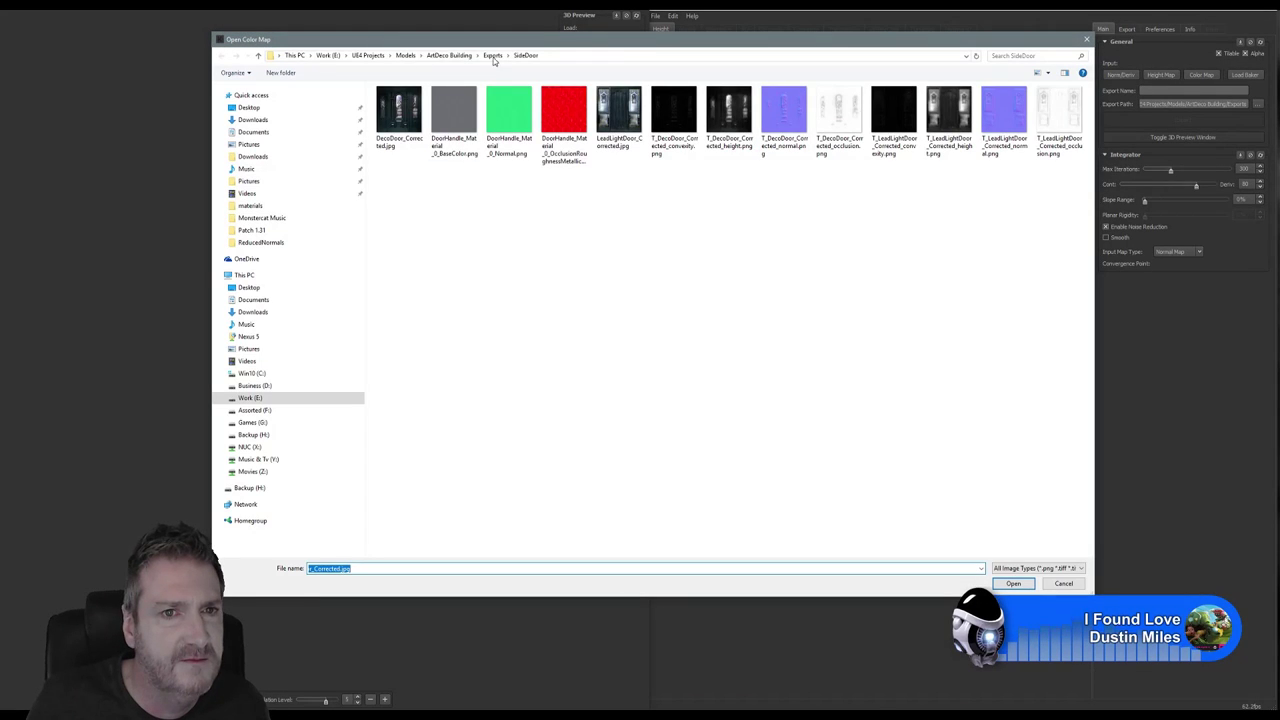
pyautogui.click(450, 56)
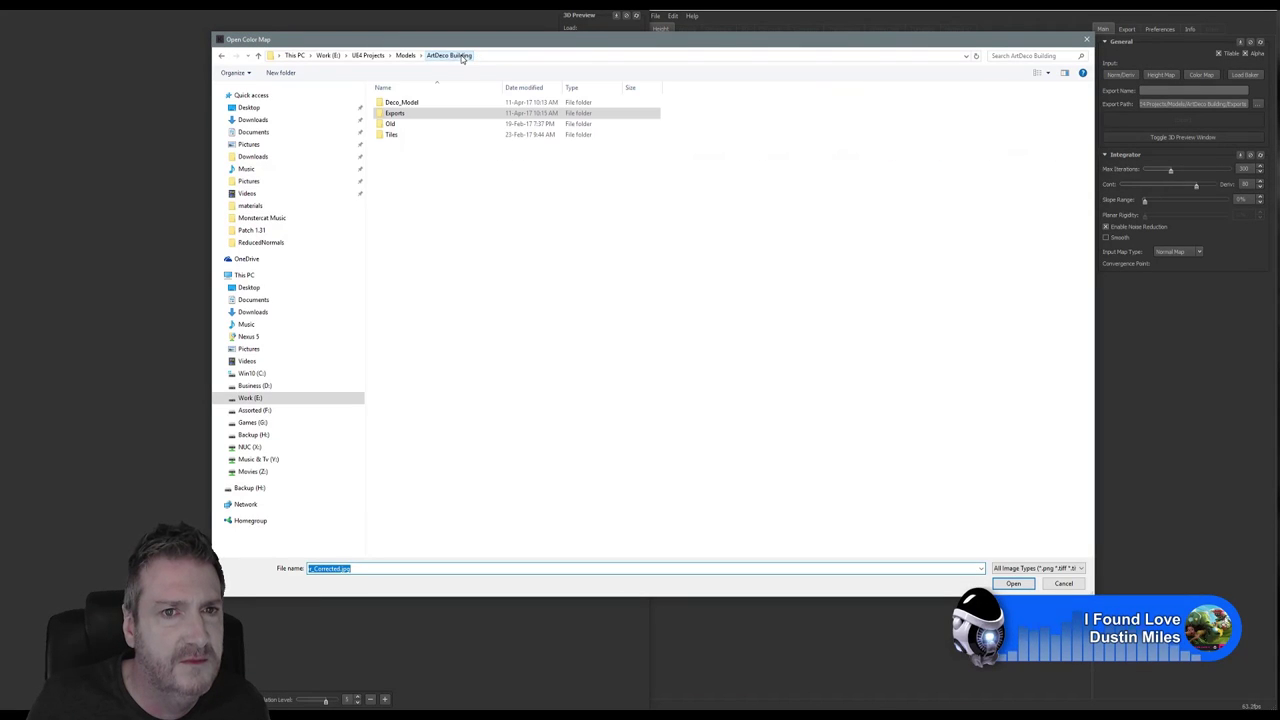
pyautogui.doubleClick(404, 103)
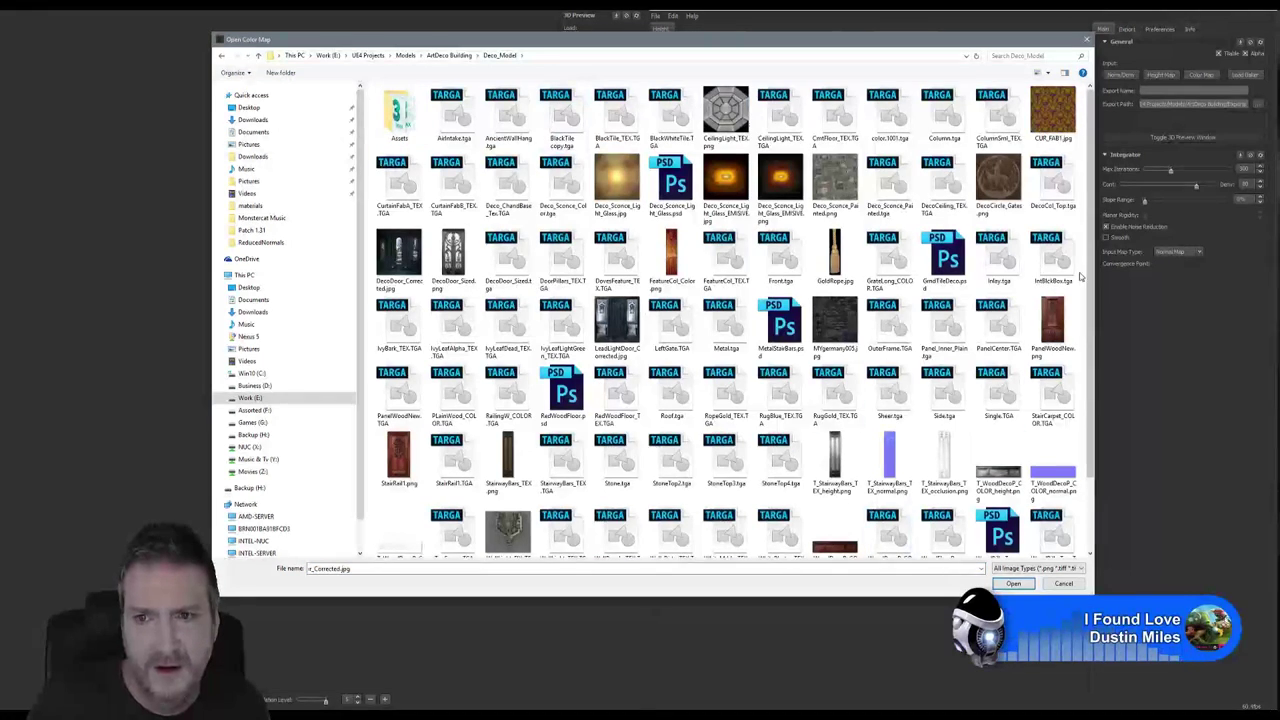
pyautogui.doubleClick(672, 256)
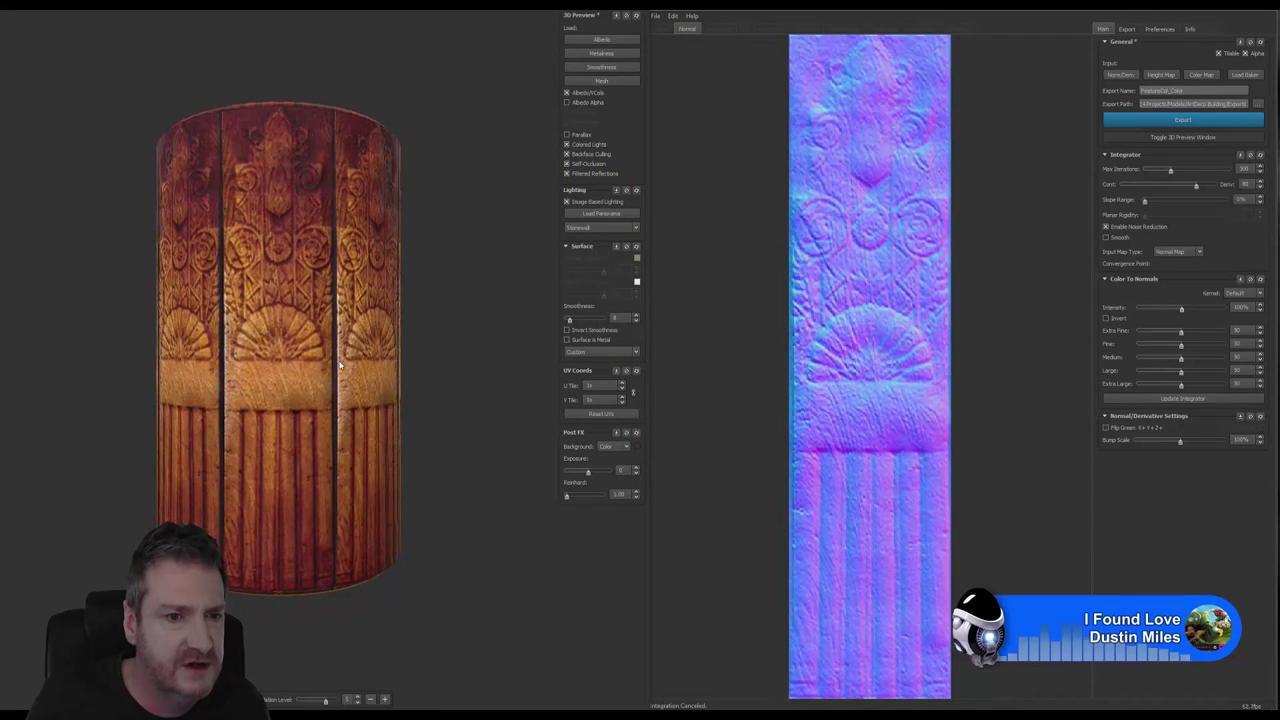
# Step: Load FeatureColumn.FBX from the ArtDeco Building/Exports/FeatureColumn folder as the 3D preview mesh
pyautogui.click(595, 77)
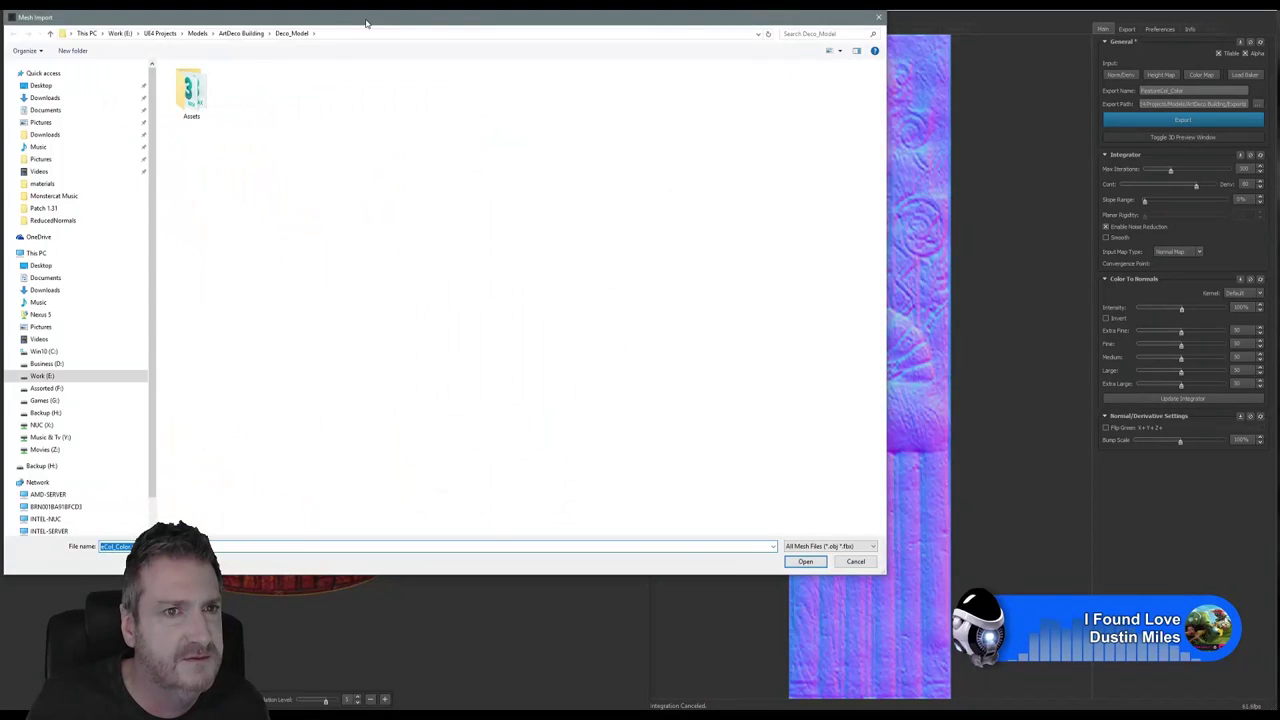
pyautogui.moveTo(366, 22); pyautogui.dragTo(574, 50)
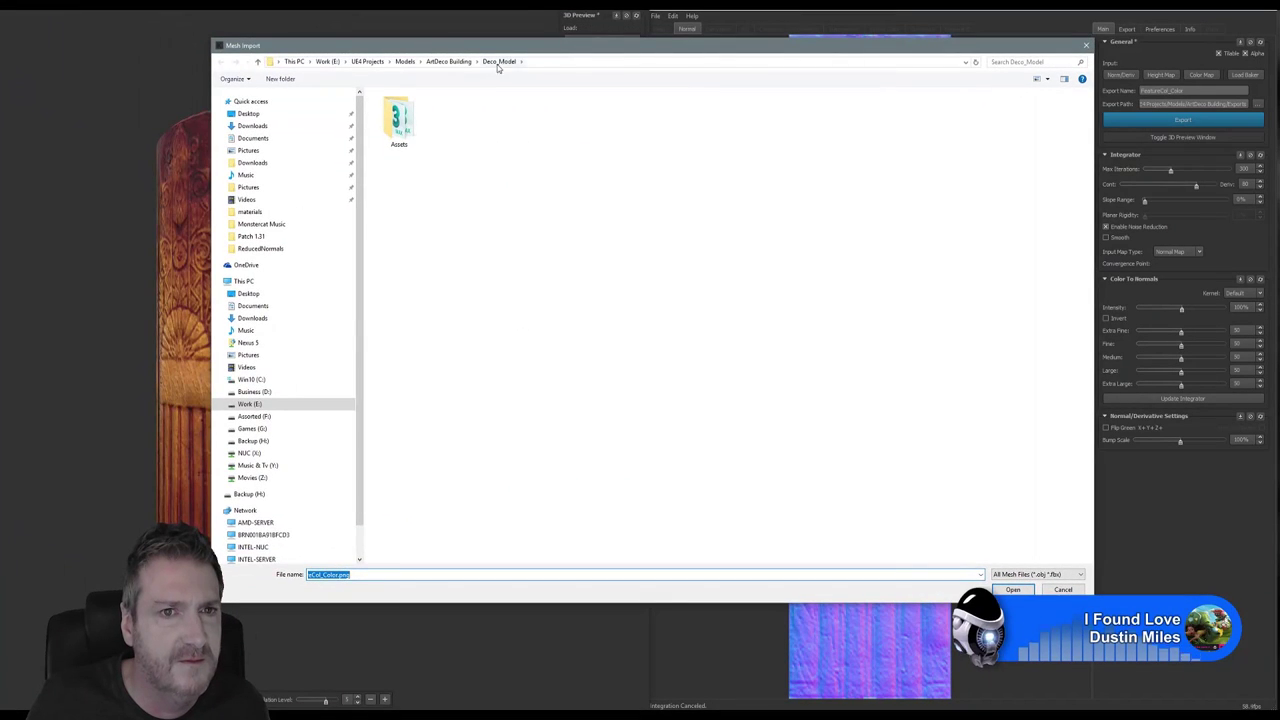
pyautogui.click(449, 62)
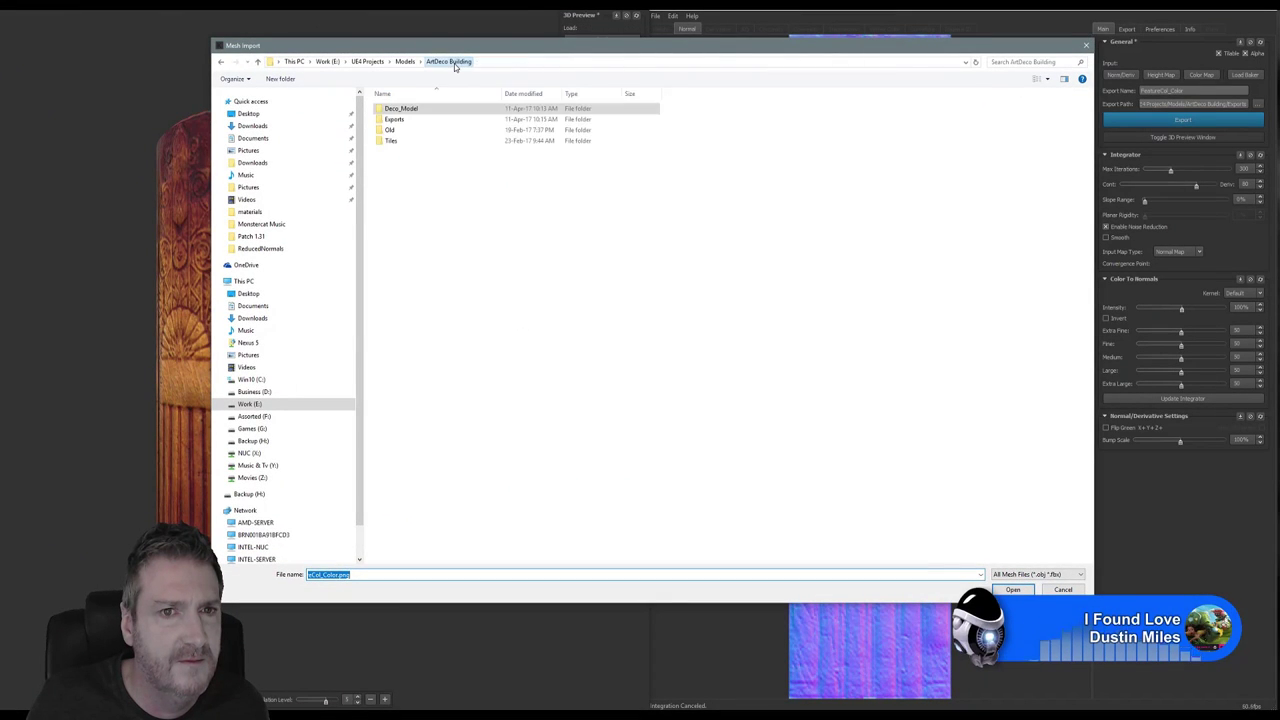
pyautogui.click(396, 123)
pyautogui.doubleClick(397, 122)
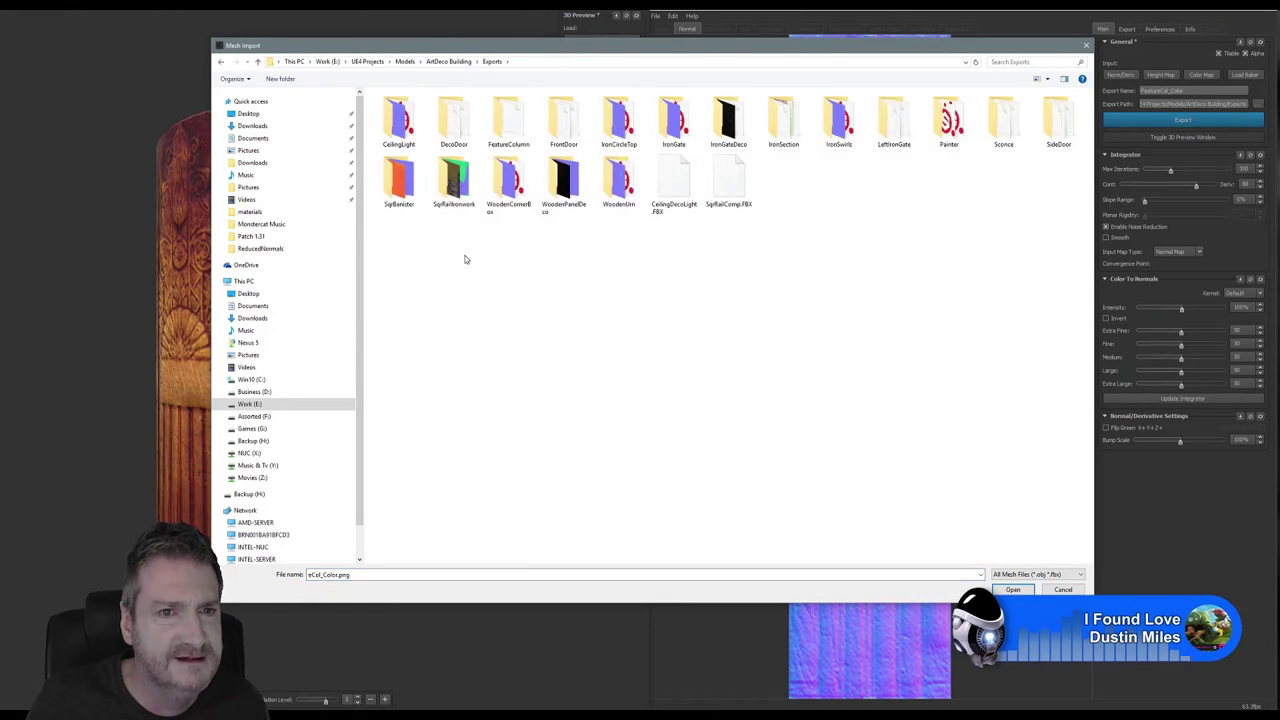
pyautogui.doubleClick(516, 124)
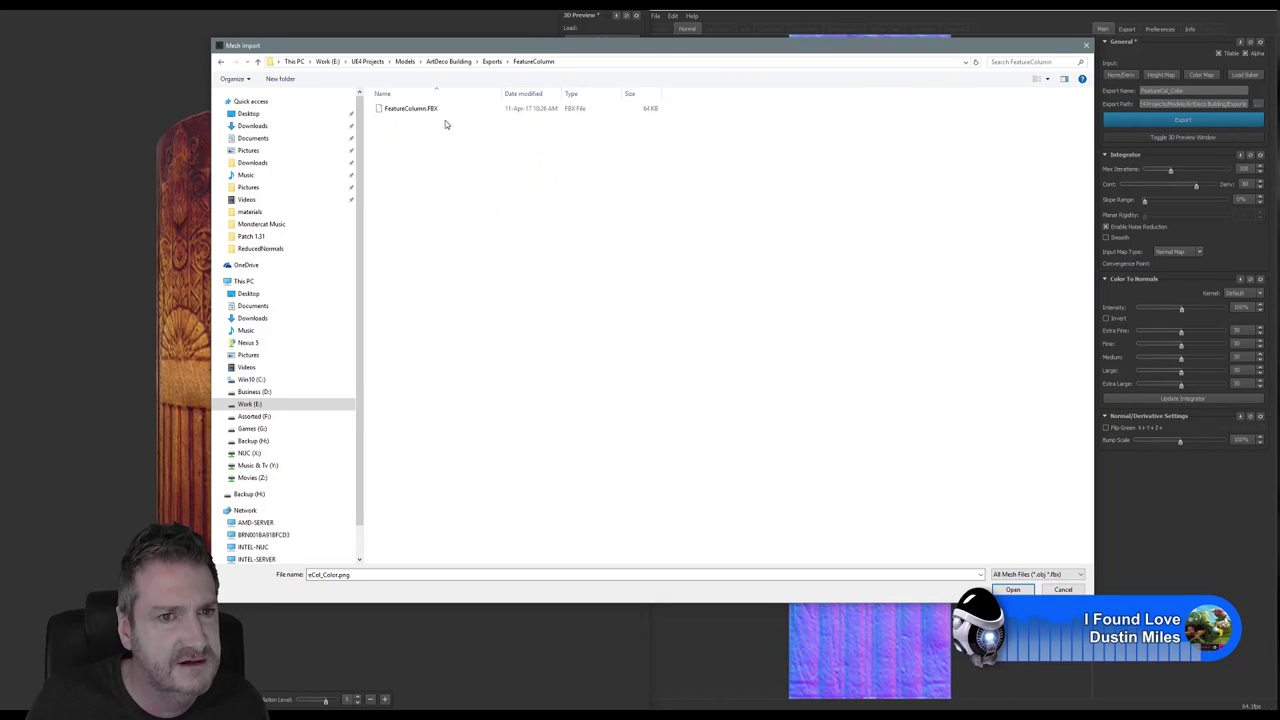
pyautogui.doubleClick(418, 108)
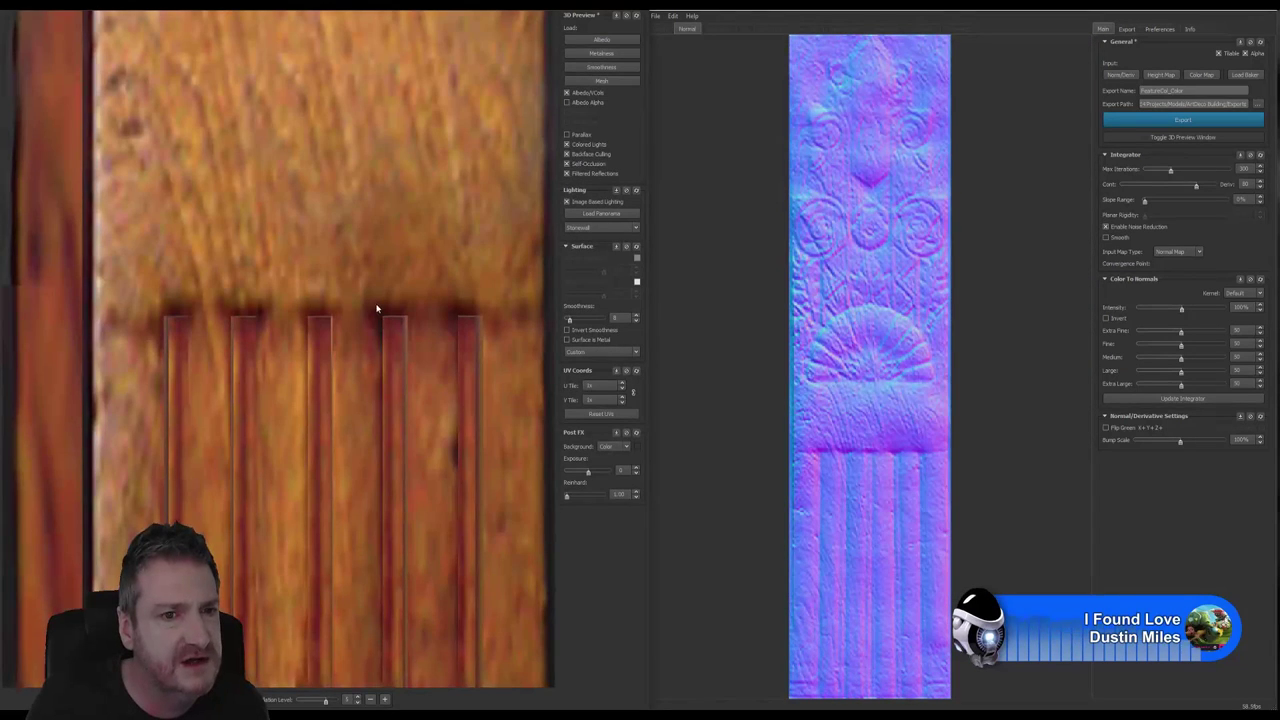
# Step: Adjust the Color To Normals detail to Extra Large 1, Large 12, Medium 24, Fine about 35, and Extra Fine 56
pyautogui.moveTo(376, 309); pyautogui.dragTo(311, 329)
pyautogui.scroll(-6, 340, 360)
pyautogui.scroll(-1, 326, 338)
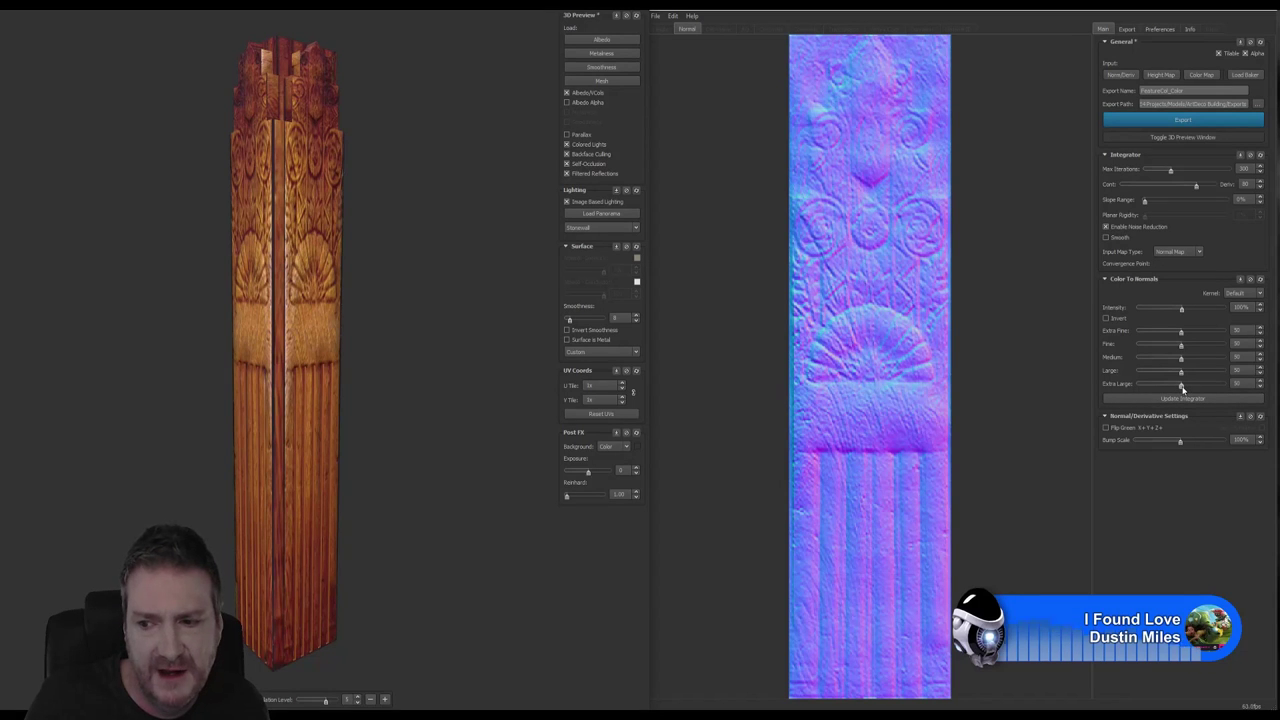
pyautogui.moveTo(1183, 388); pyautogui.dragTo(1168, 390)
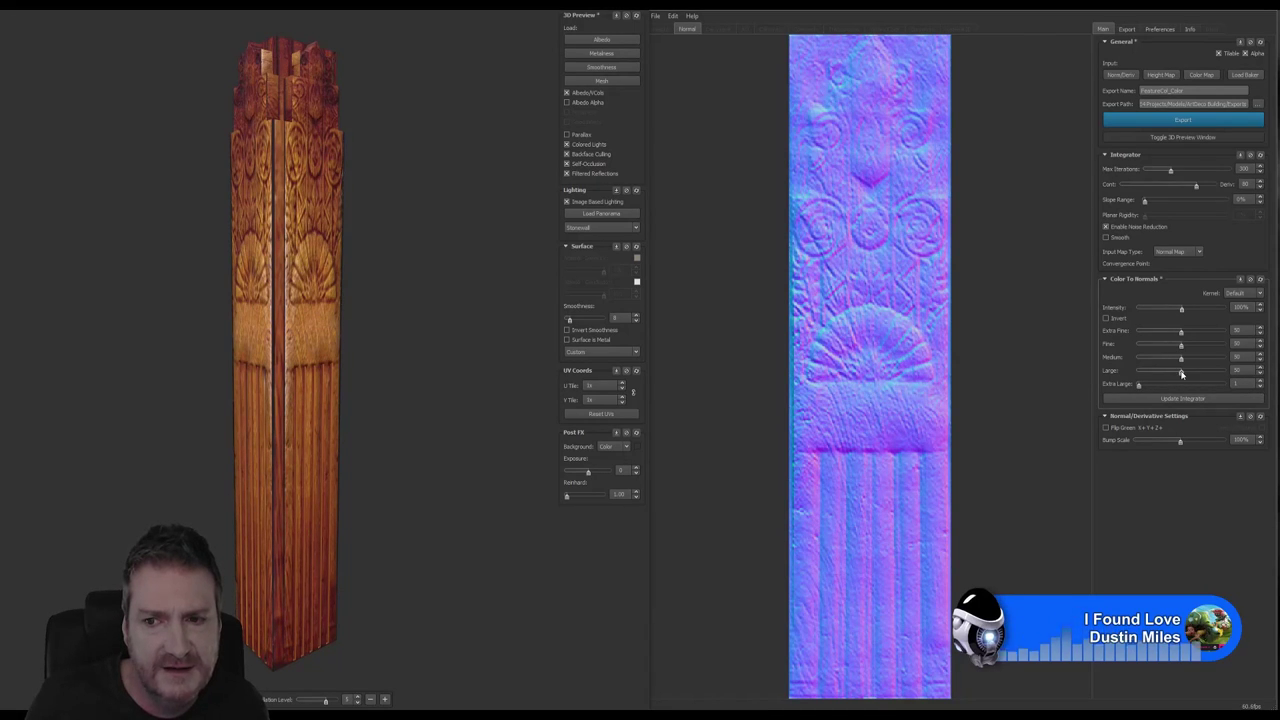
pyautogui.moveTo(1181, 371); pyautogui.dragTo(1159, 357)
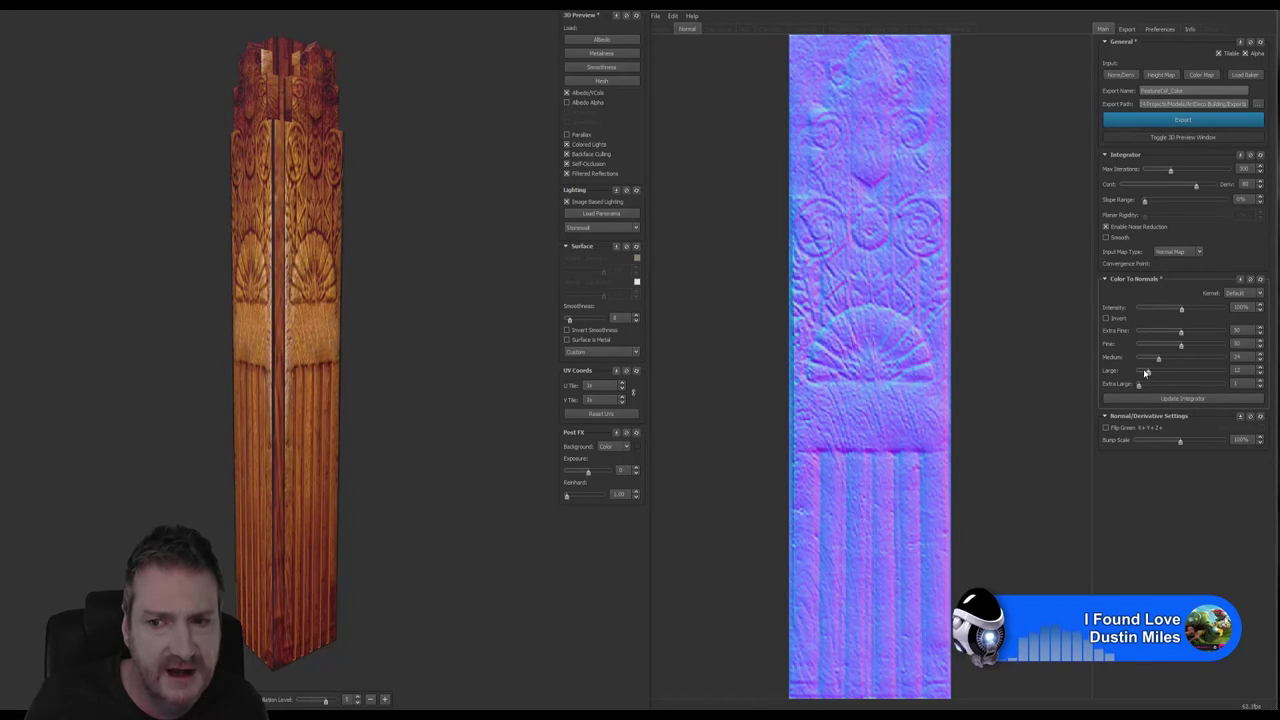
pyautogui.moveTo(1183, 346)
pyautogui.mouseDown()
pyautogui.moveTo(1161, 350)
pyautogui.moveTo(1193, 364)
pyautogui.mouseUp()
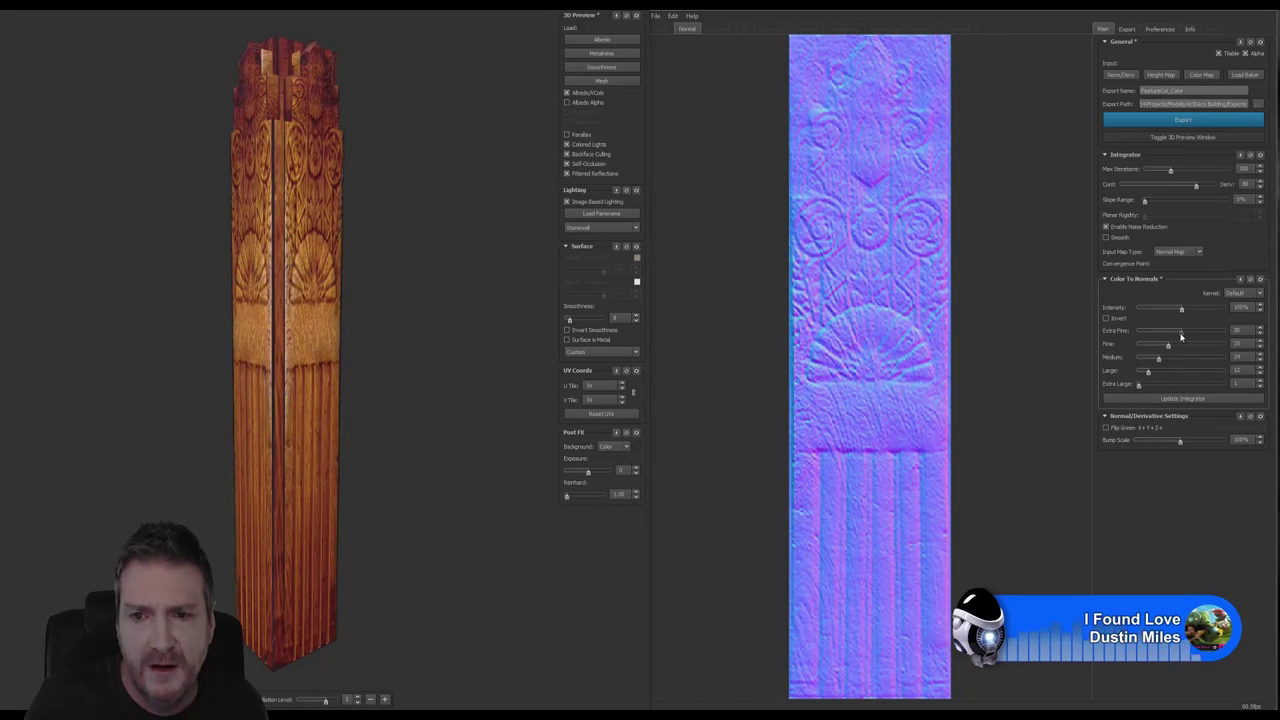
pyautogui.moveTo(1181, 337)
pyautogui.mouseDown()
pyautogui.moveTo(1145, 340)
pyautogui.moveTo(1210, 340)
pyautogui.moveTo(1185, 351)
pyautogui.mouseUp()
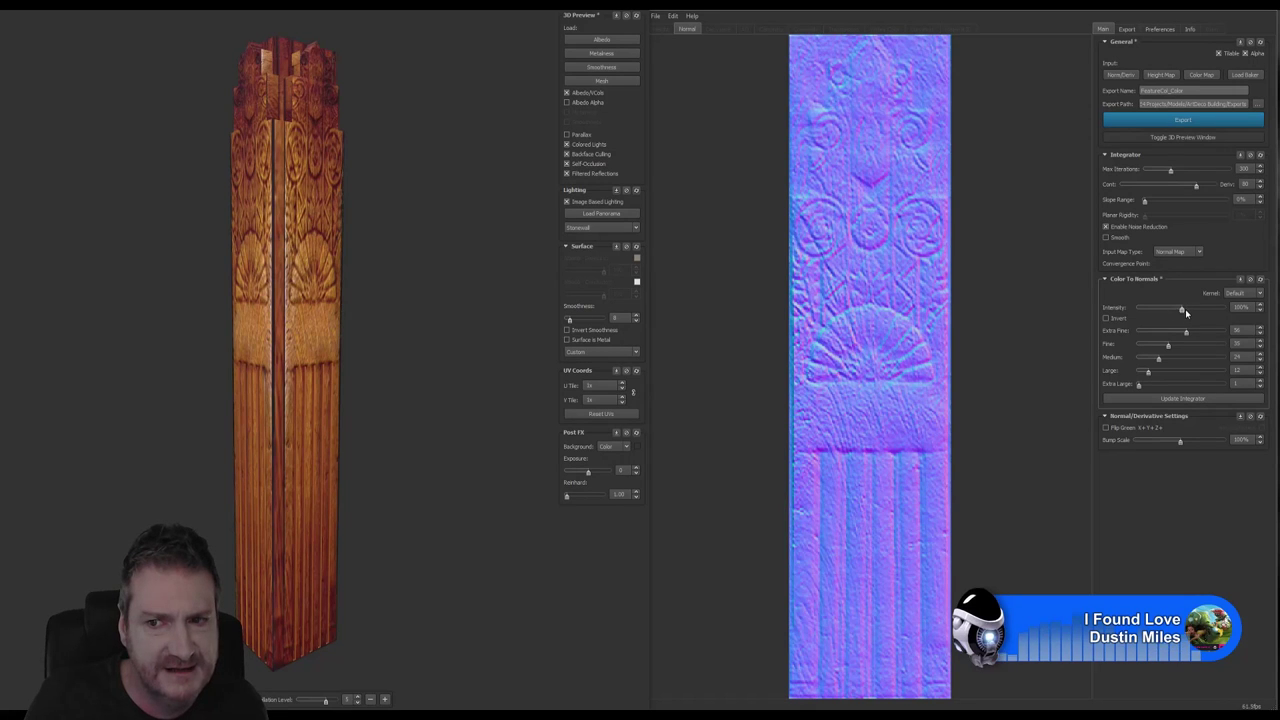
# Step: Increase the Color To Normals intensity well above 100% and check the relief up close on the column preview
pyautogui.moveTo(1181, 312); pyautogui.dragTo(1205, 319)
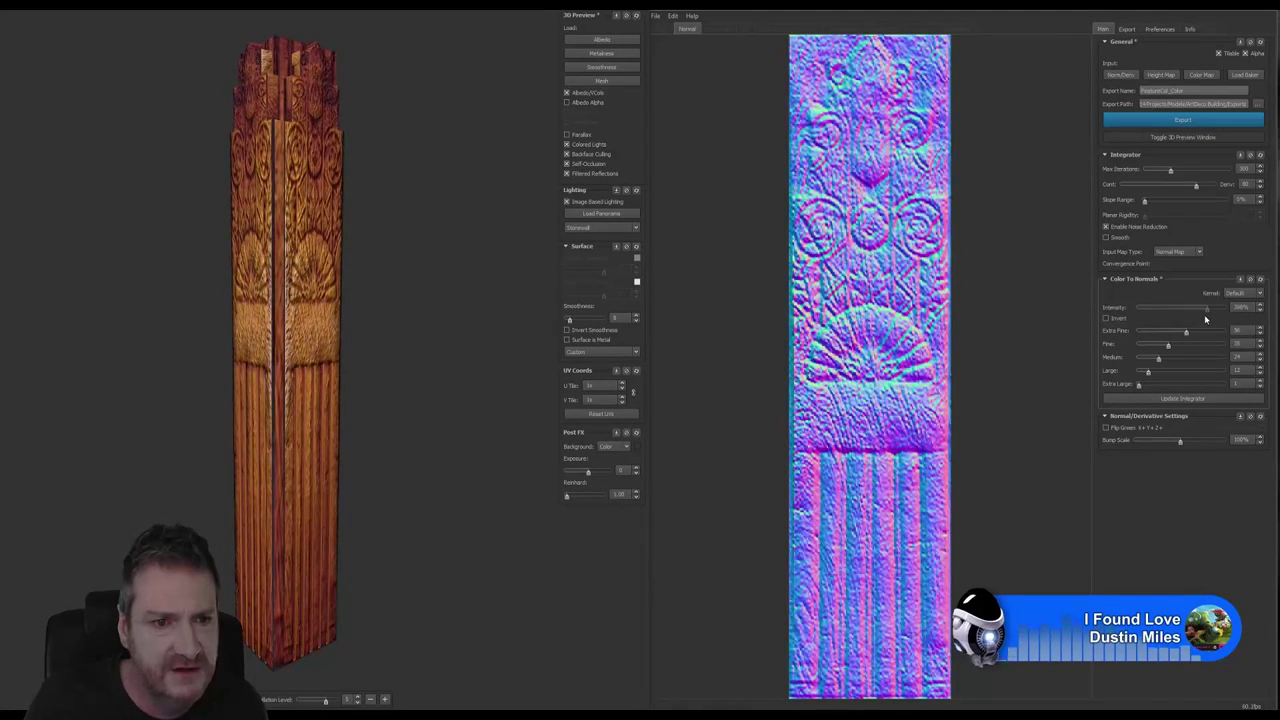
pyautogui.moveTo(419, 266); pyautogui.dragTo(340, 273)
pyautogui.scroll(5, 320, 285)
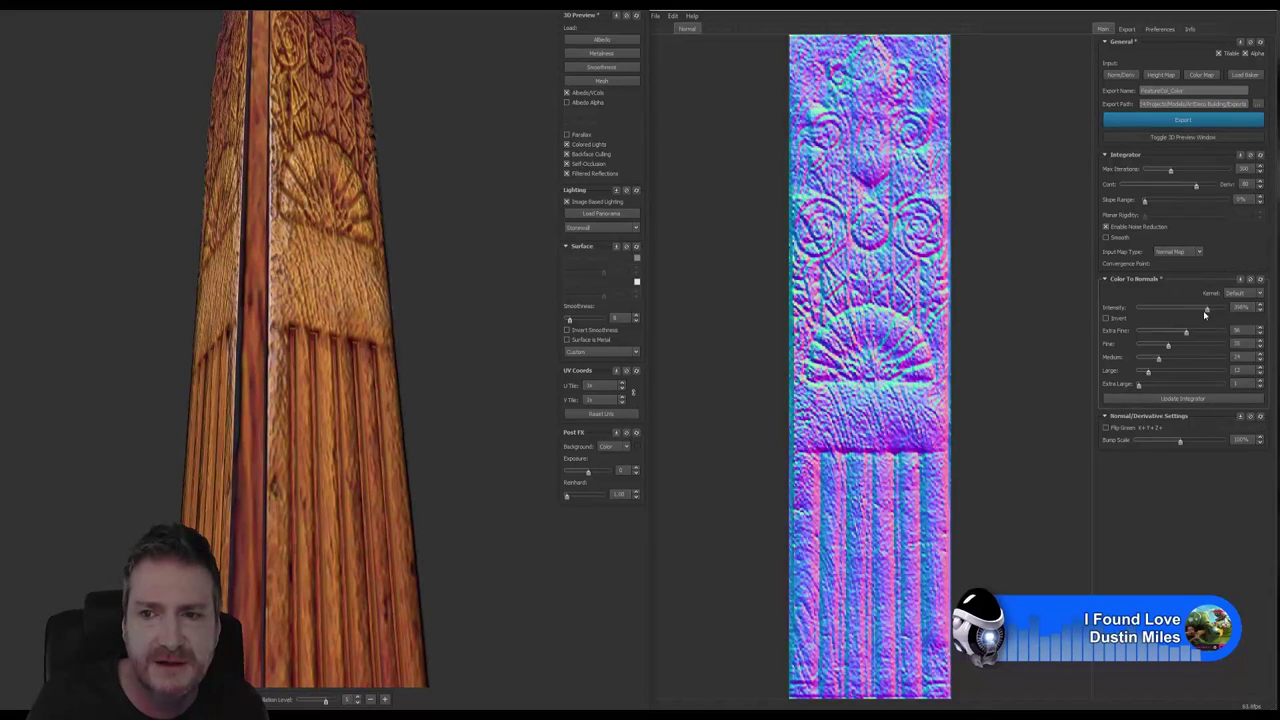
# Step: Set the Color To Normals intensity to 120%, judging the relief on the column preview, and update the integrator
pyautogui.moveTo(1208, 313)
pyautogui.mouseDown()
pyautogui.moveTo(1161, 317)
pyautogui.moveTo(1195, 314)
pyautogui.mouseUp()
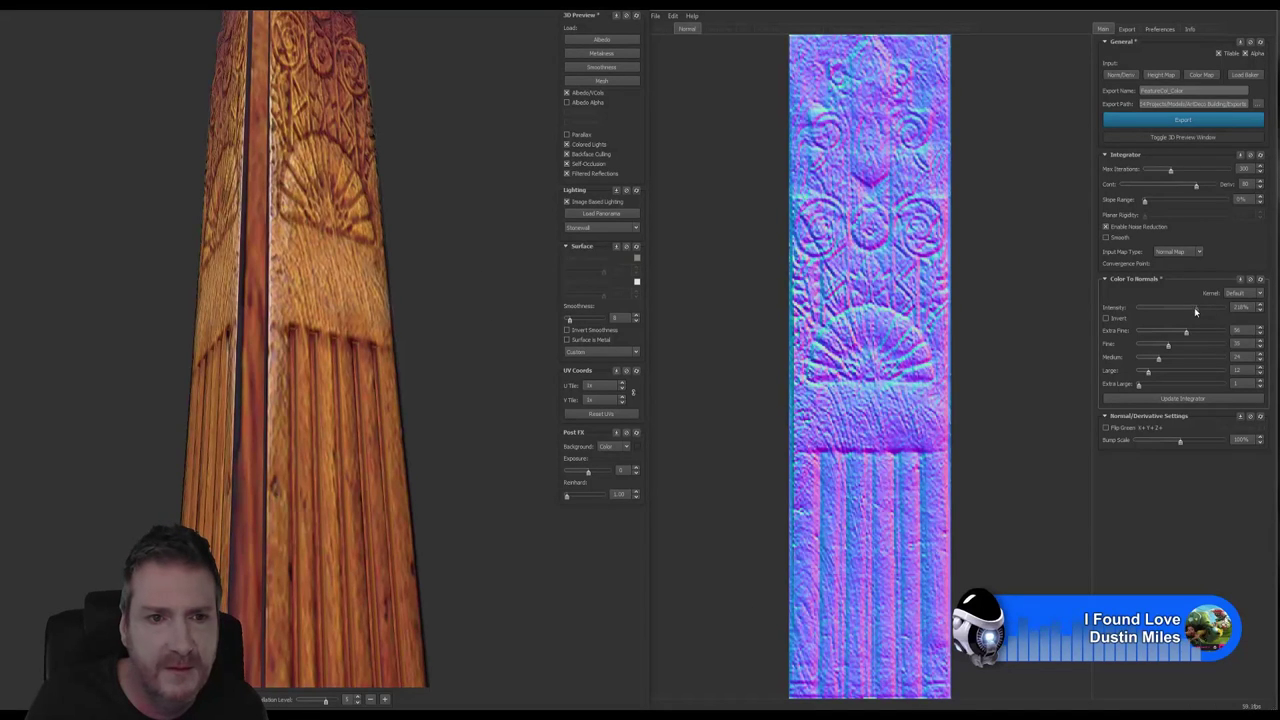
pyautogui.moveTo(1187, 313); pyautogui.dragTo(1193, 313)
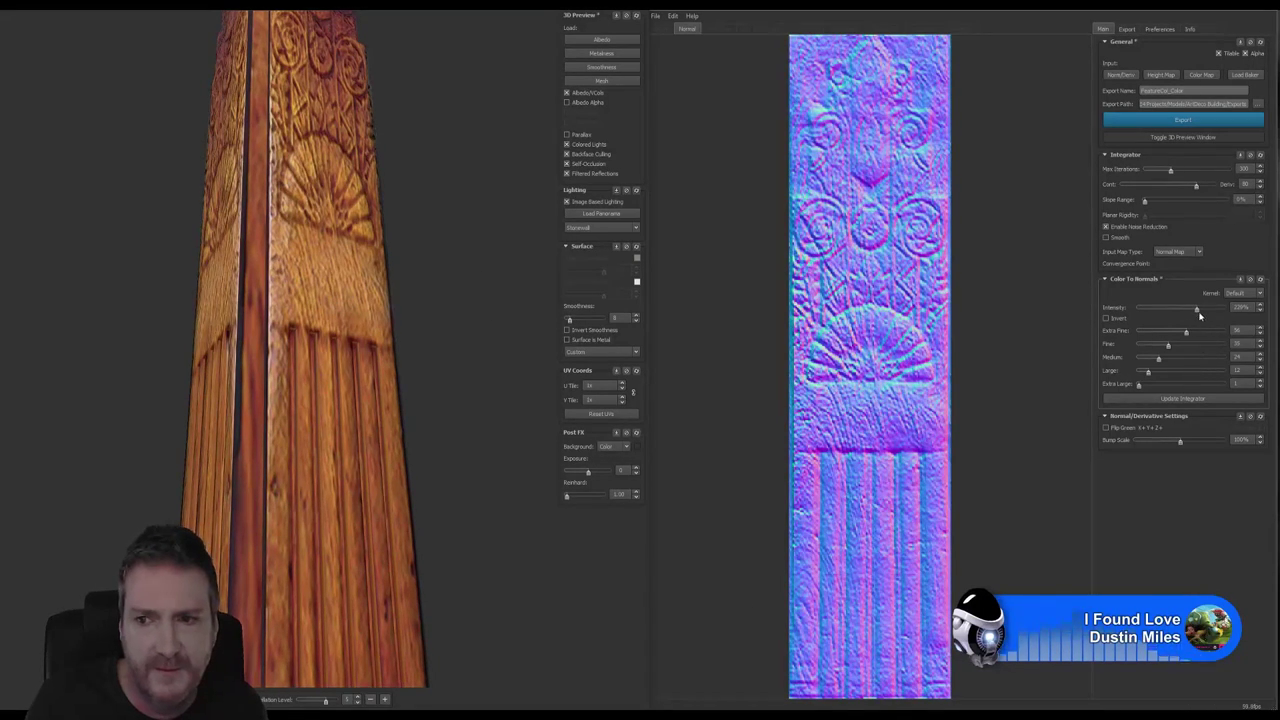
pyautogui.moveTo(1200, 316)
pyautogui.mouseDown()
pyautogui.moveTo(1170, 318)
pyautogui.moveTo(1187, 316)
pyautogui.mouseUp()
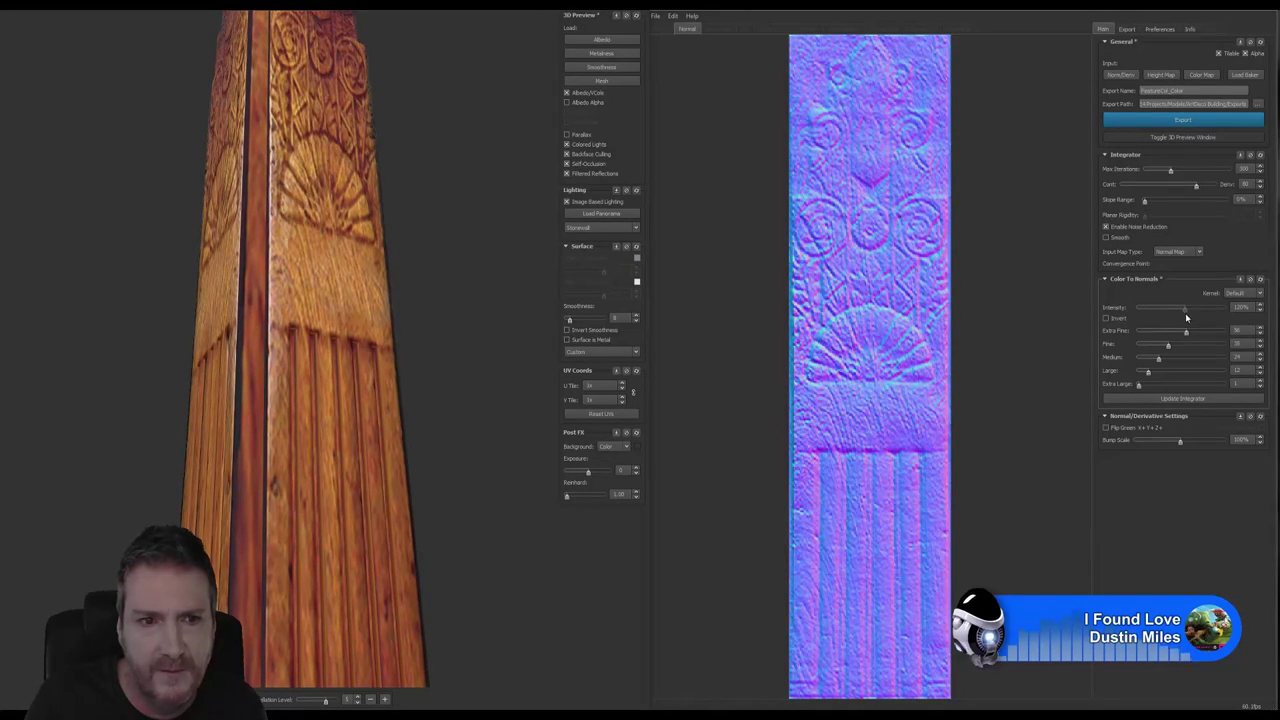
pyautogui.moveTo(447, 344); pyautogui.dragTo(457, 316)
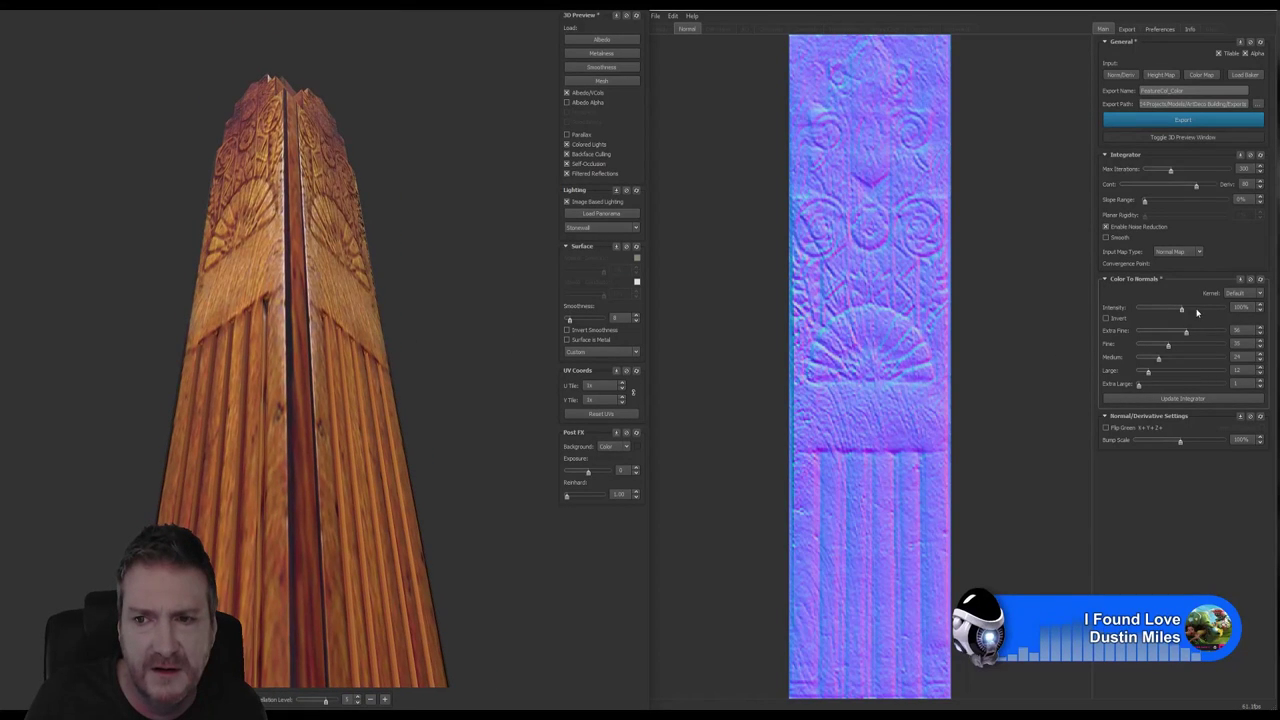
pyautogui.moveTo(1191, 309); pyautogui.dragTo(1188, 312)
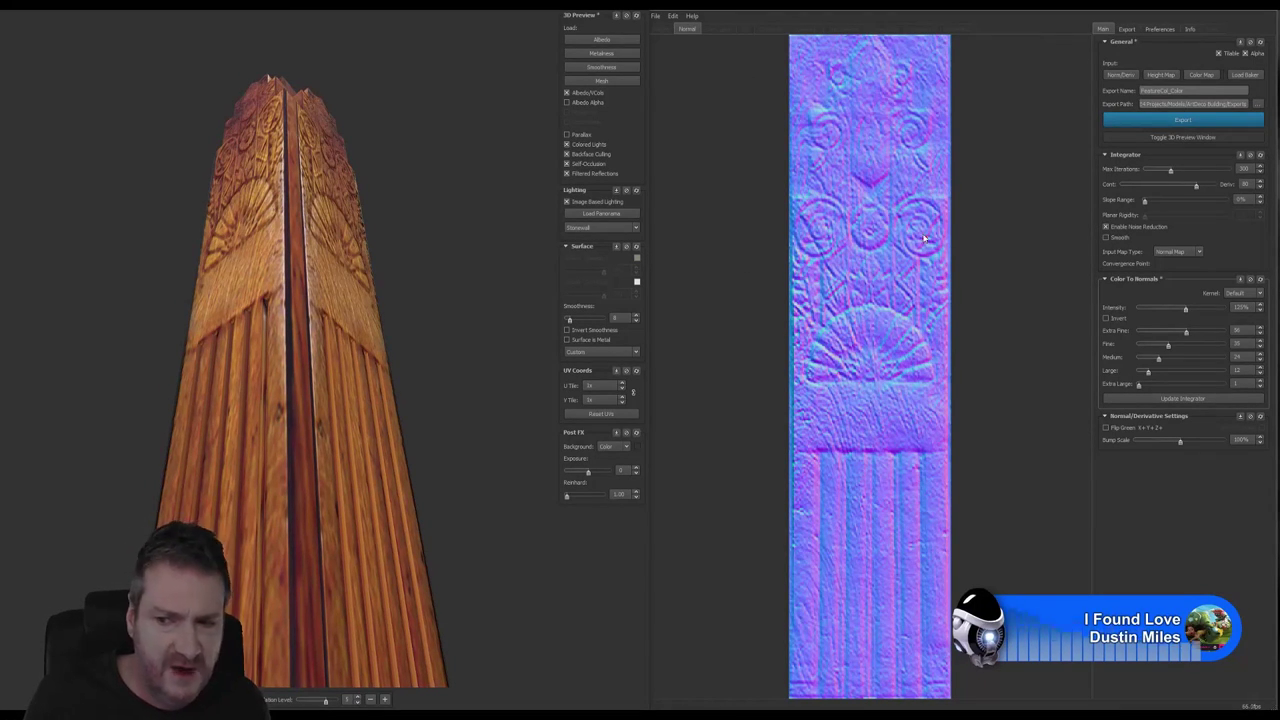
pyautogui.click(1177, 399)
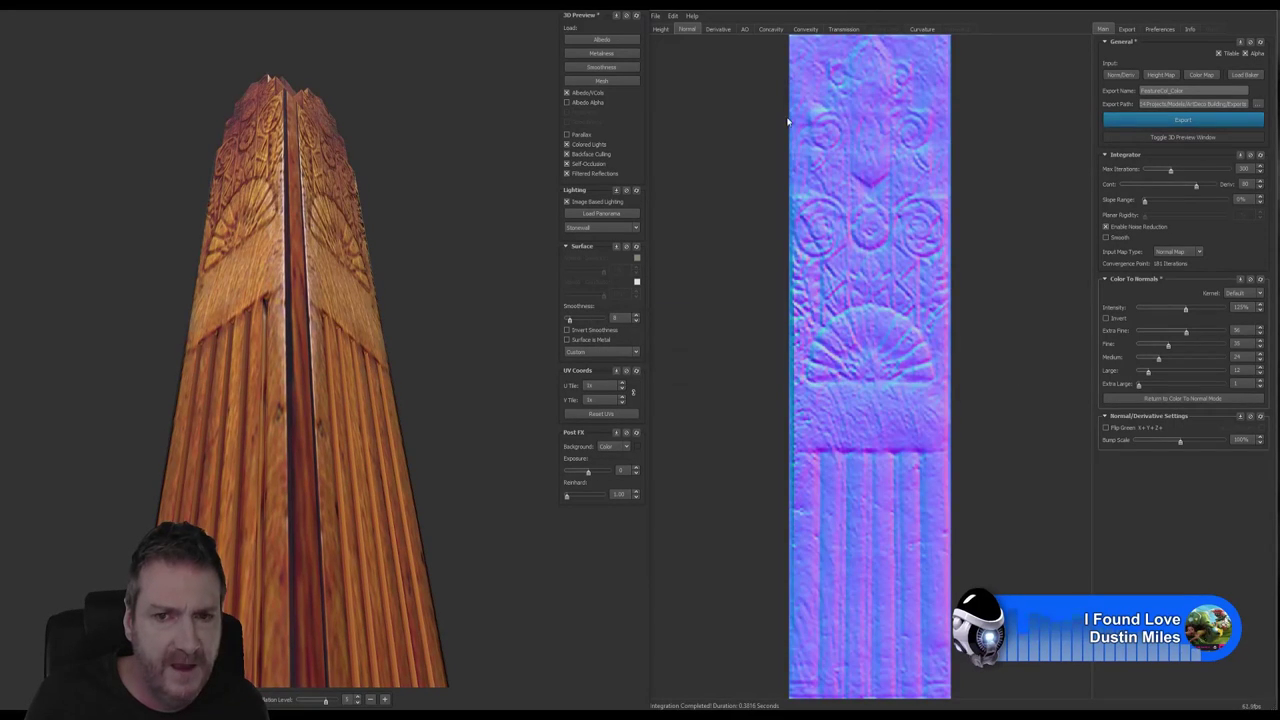
# Step: Examine the generated height, normal, derivative, AO, concavity and convexity maps of the column
pyautogui.click(658, 30)
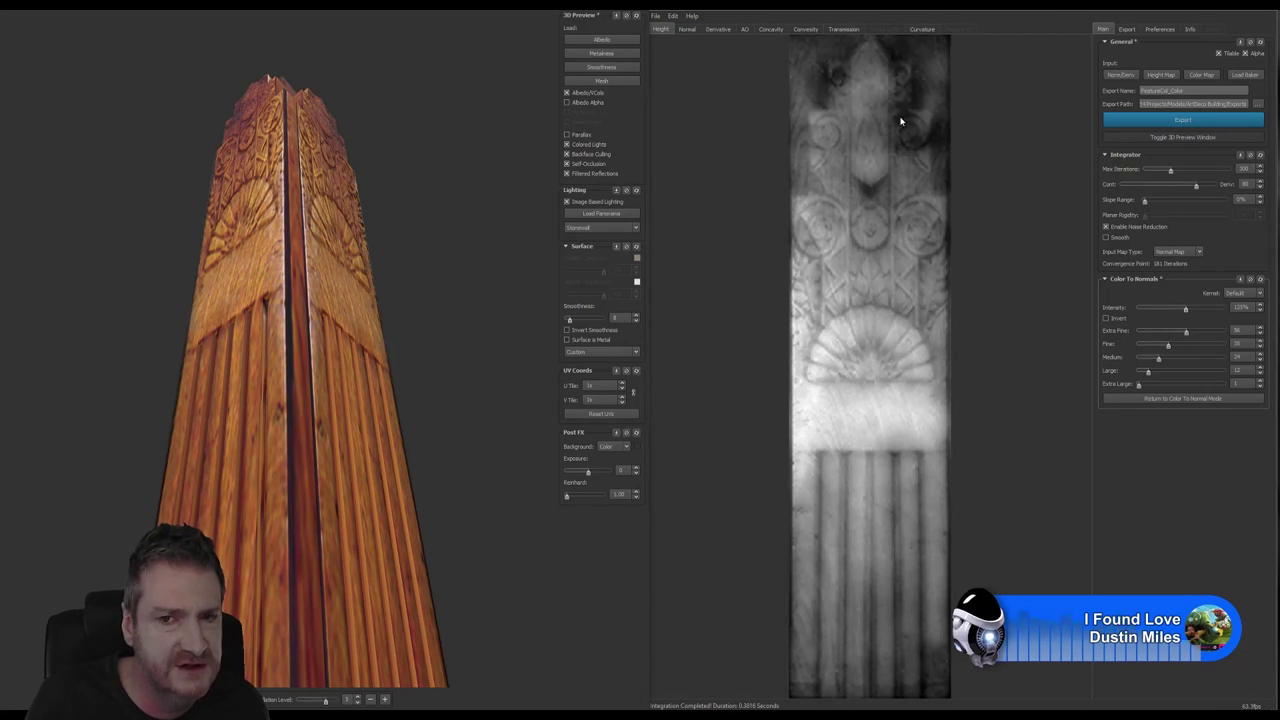
pyautogui.click(687, 29)
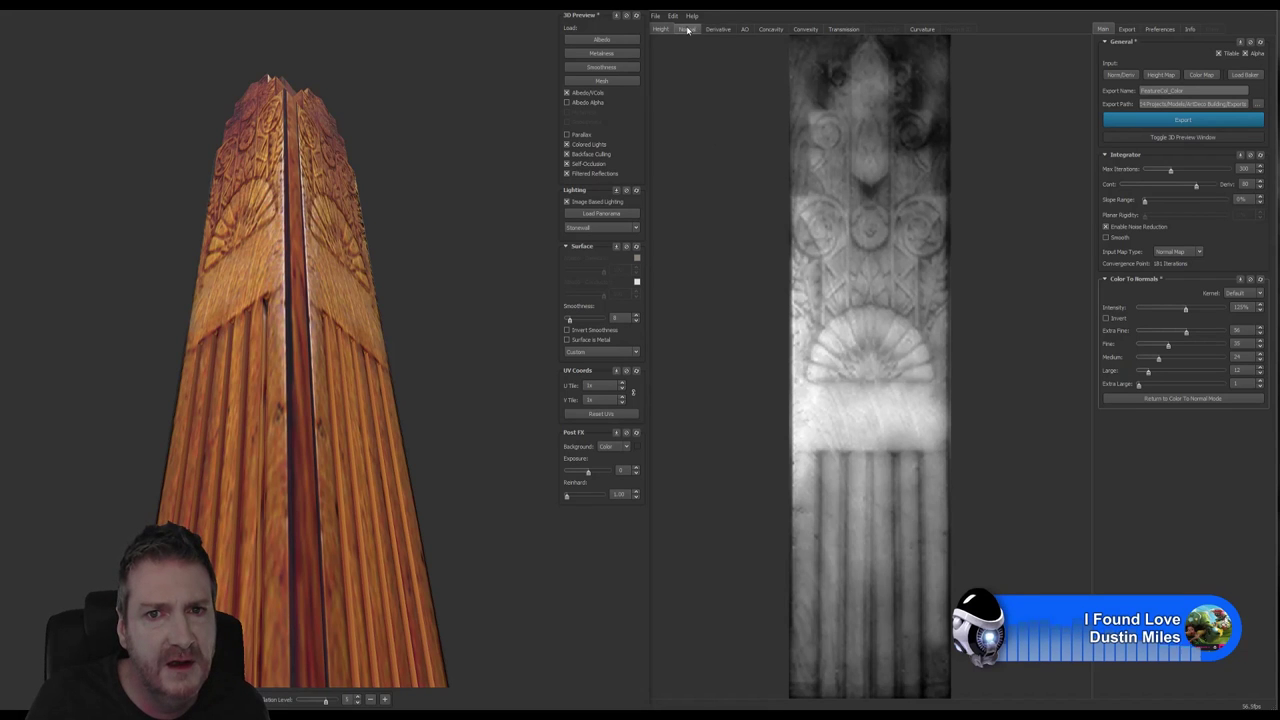
pyautogui.click(718, 29)
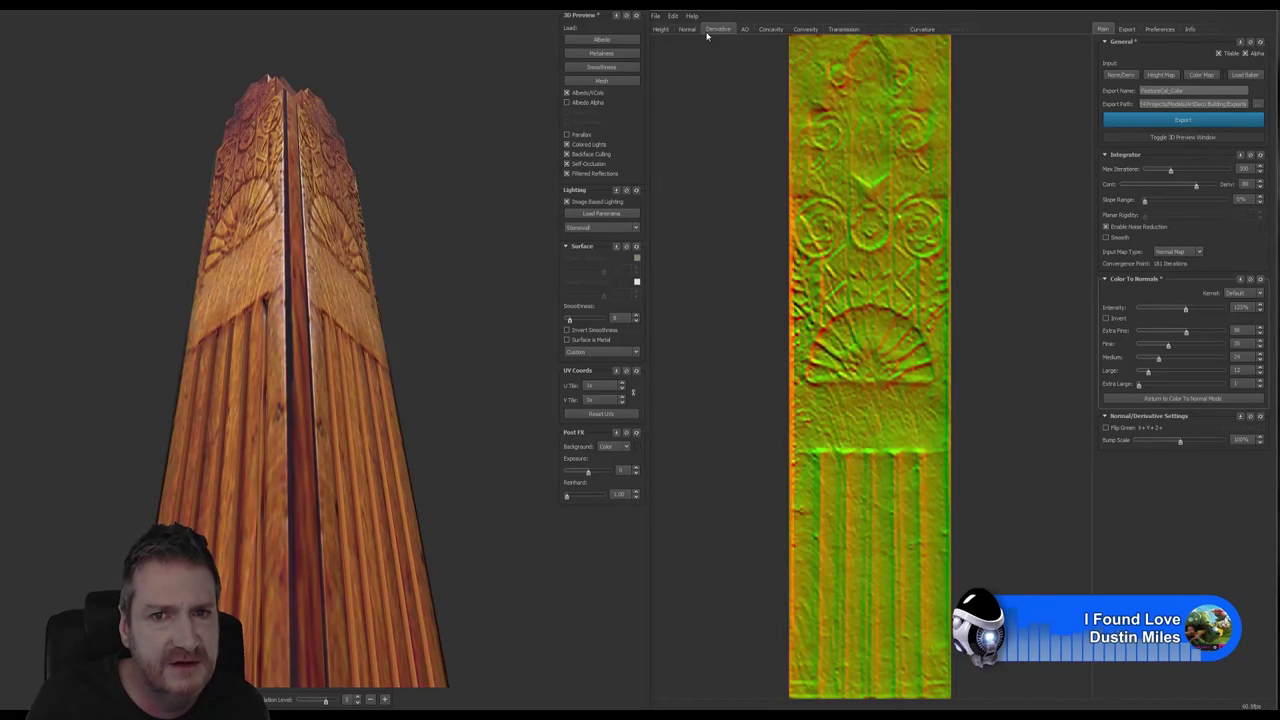
pyautogui.click(744, 29)
pyautogui.click(769, 29)
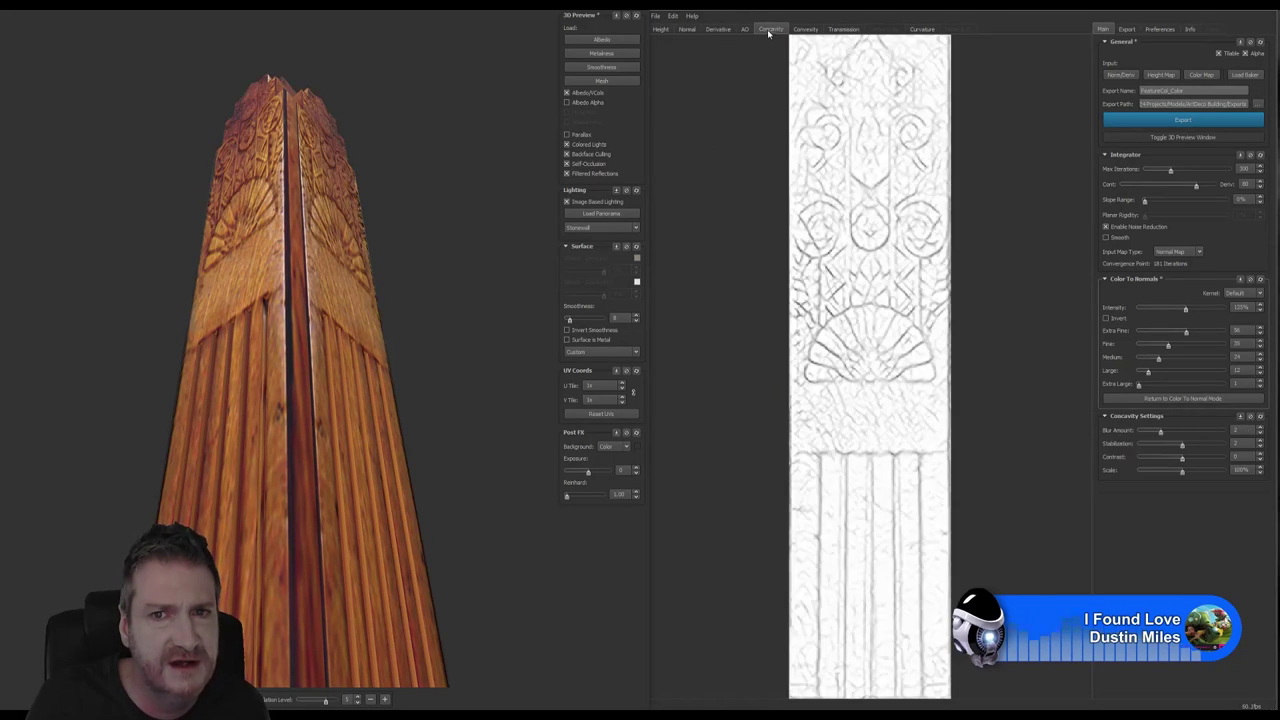
pyautogui.click(803, 31)
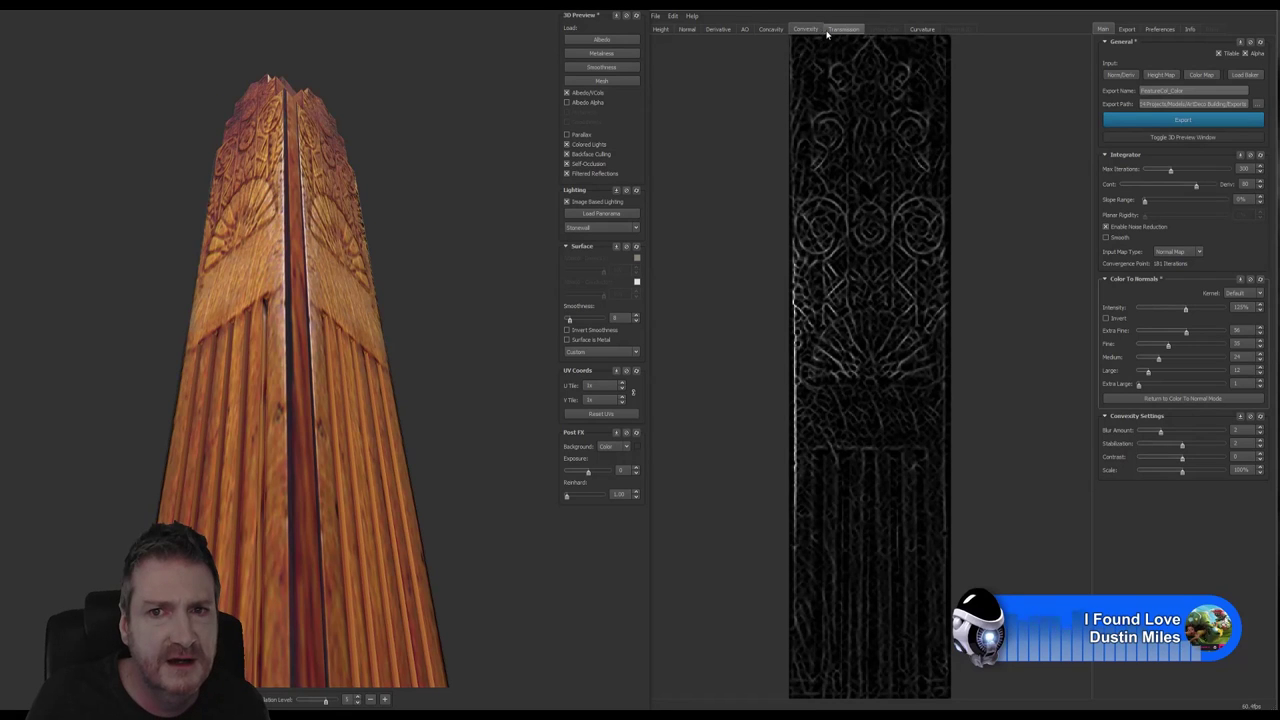
pyautogui.click(687, 30)
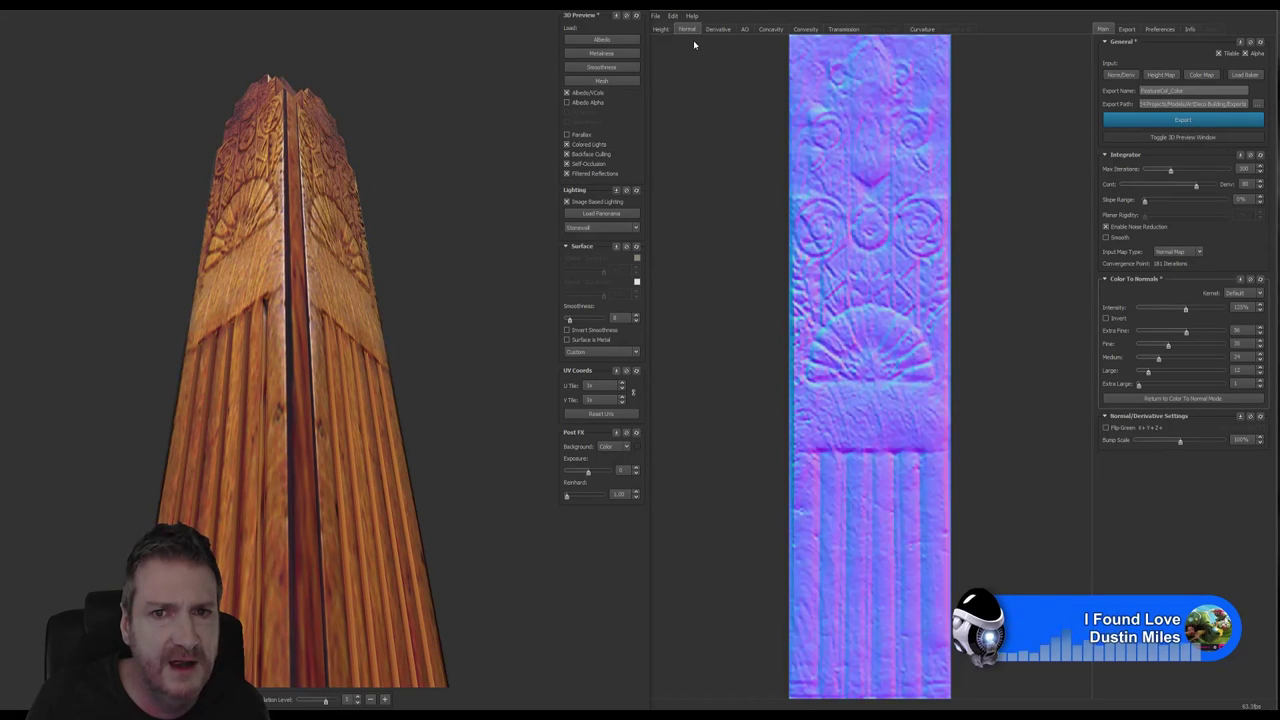
pyautogui.click(663, 31)
pyautogui.click(744, 30)
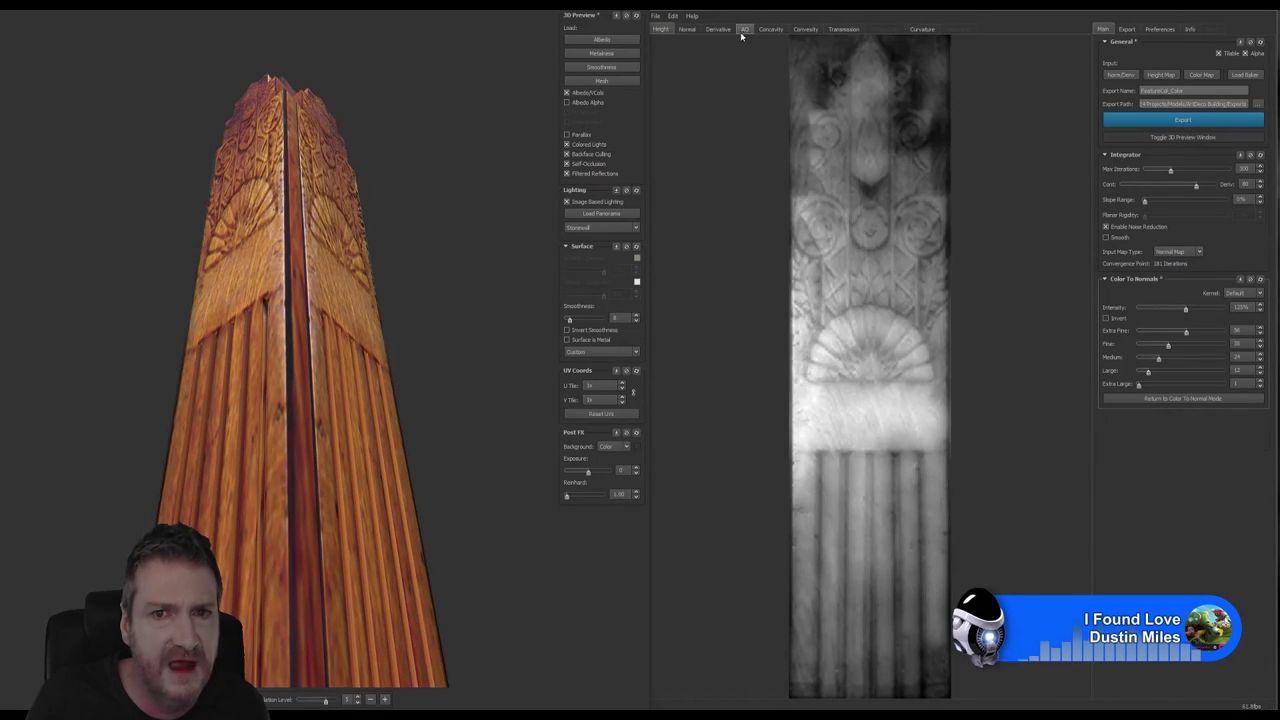
pyautogui.click(806, 29)
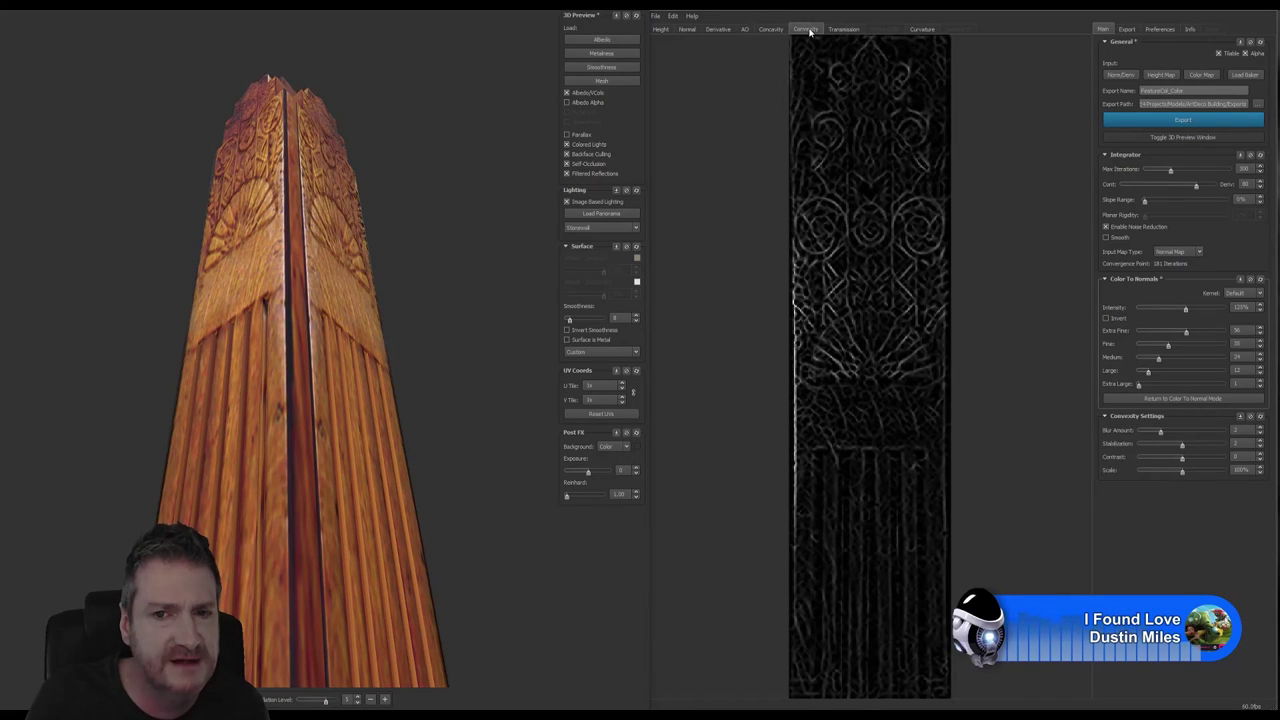
# Step: Increase the ambient occlusion map's AO Scale to about 138%
pyautogui.click(745, 30)
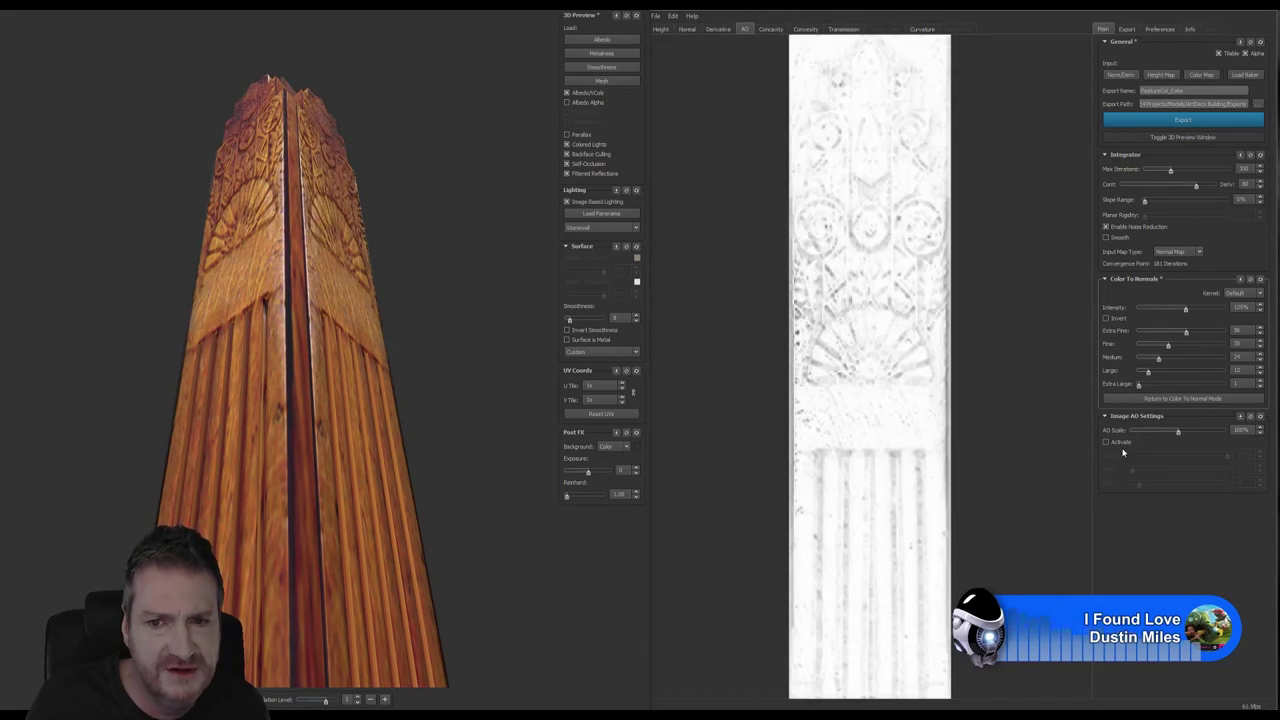
pyautogui.click(1186, 431)
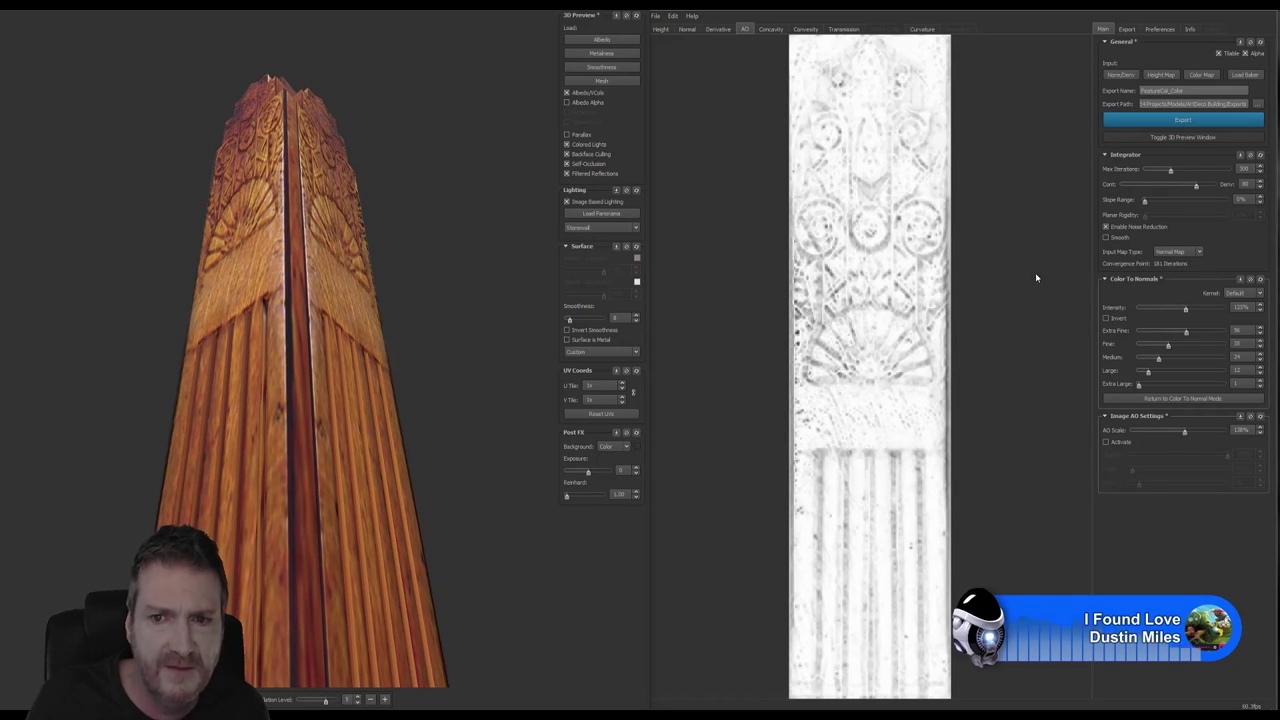
# Step: Set the map export path to the ArtDeco Building/Exports/FeatureColumn folder
pyautogui.click(1172, 118)
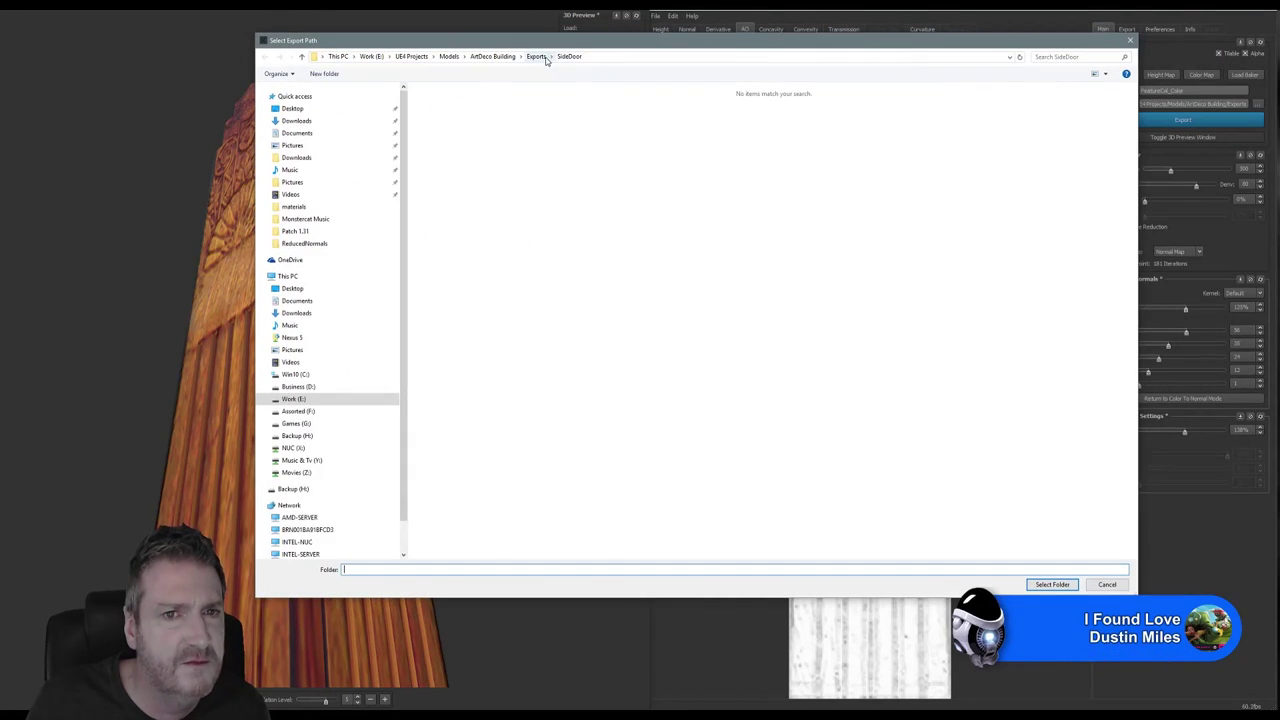
pyautogui.click(537, 57)
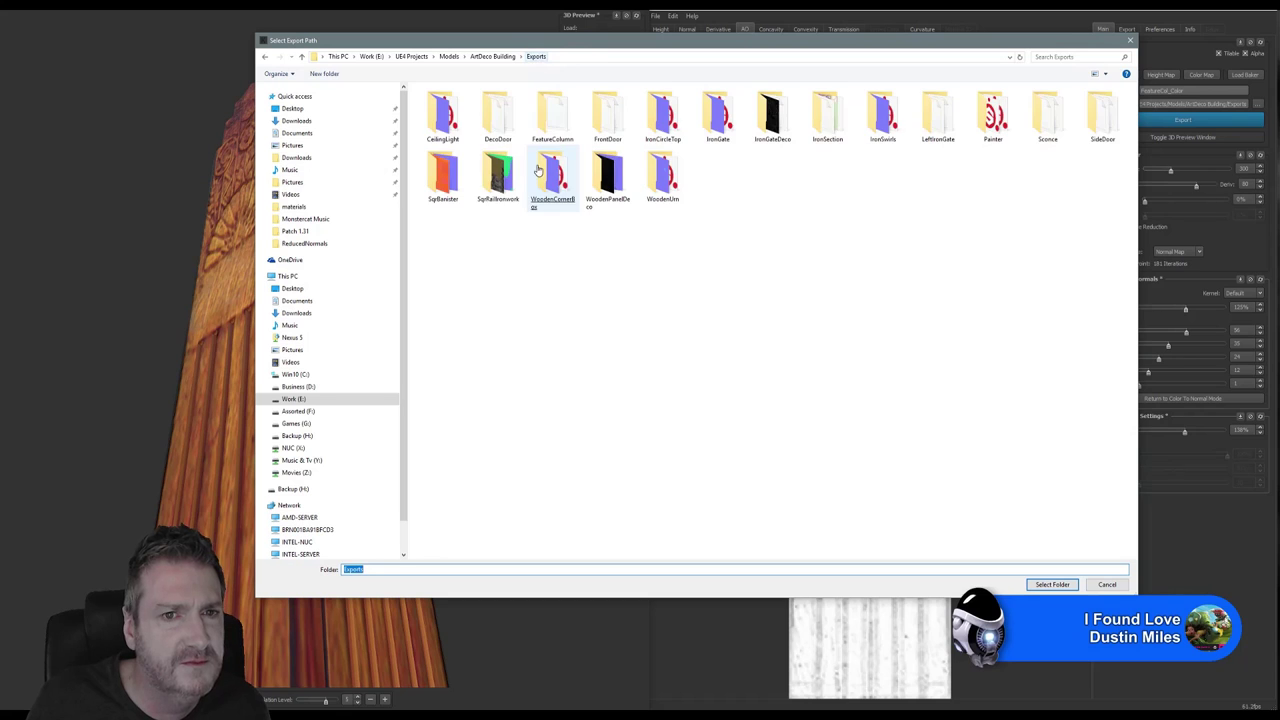
pyautogui.click(553, 112)
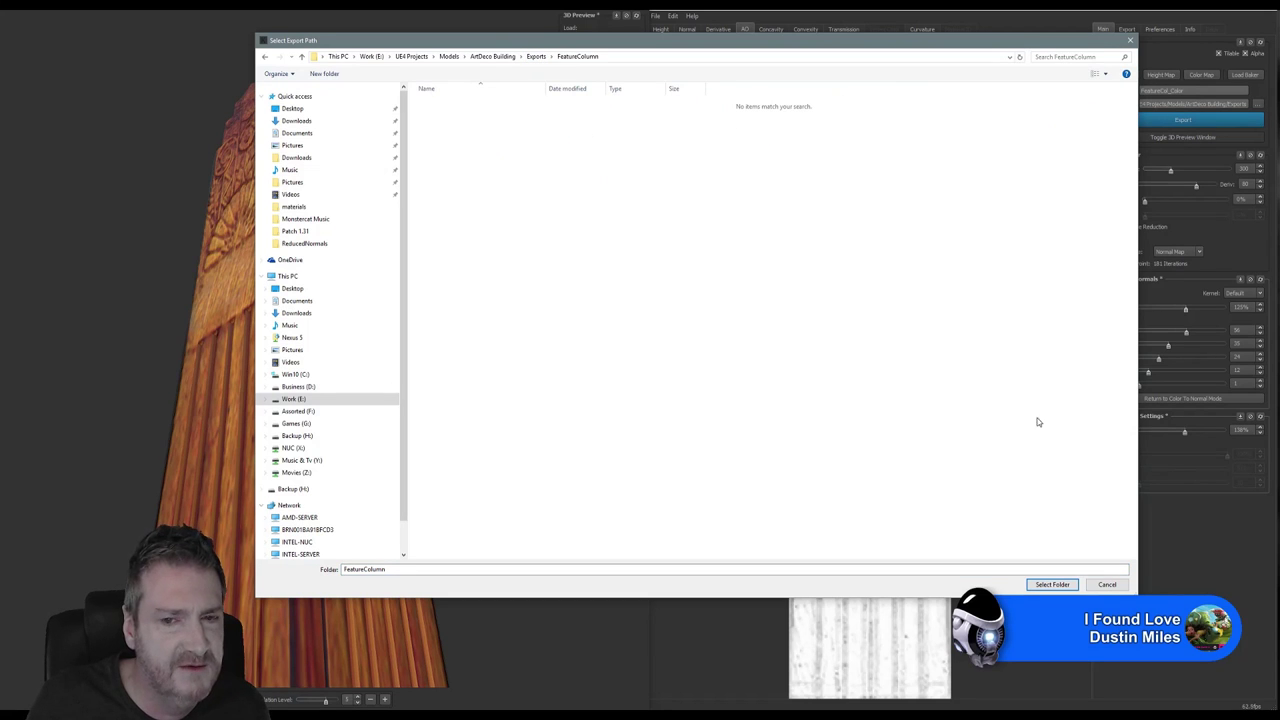
pyautogui.click(1060, 585)
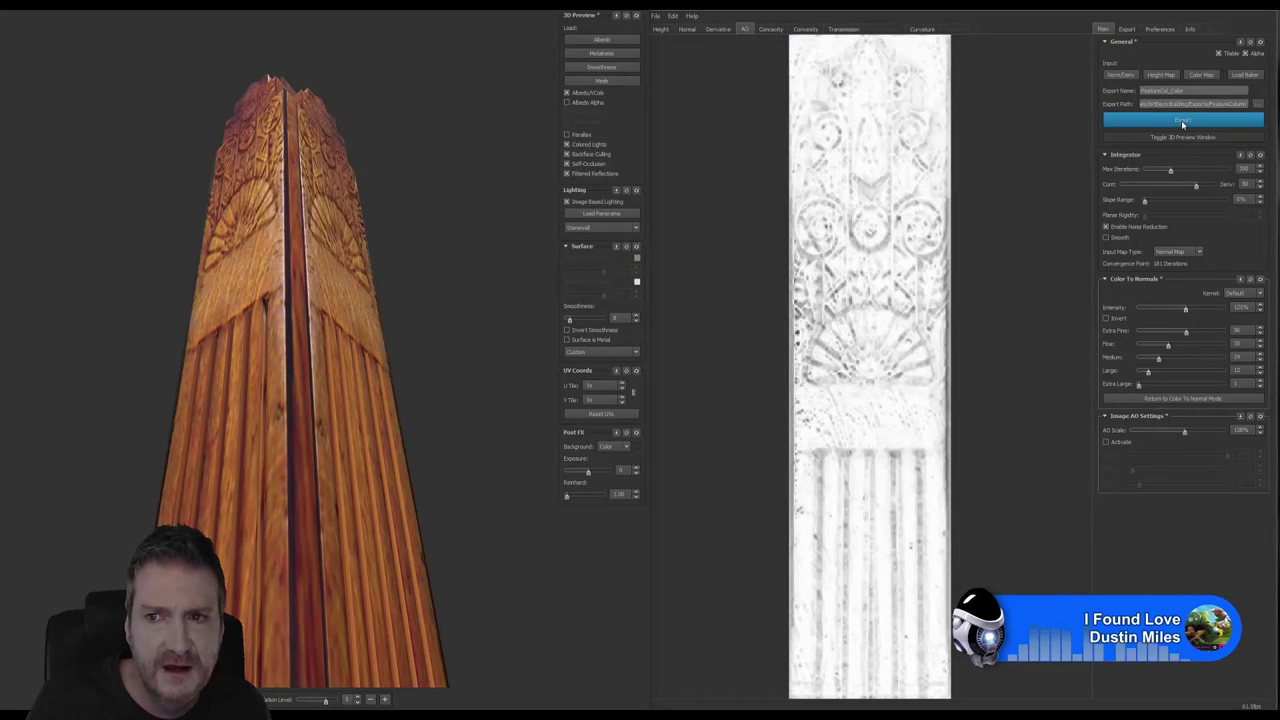
# Step: Review the map export settings and export the column's height, TS normal, AO and convexity maps as PNG
pyautogui.click(683, 30)
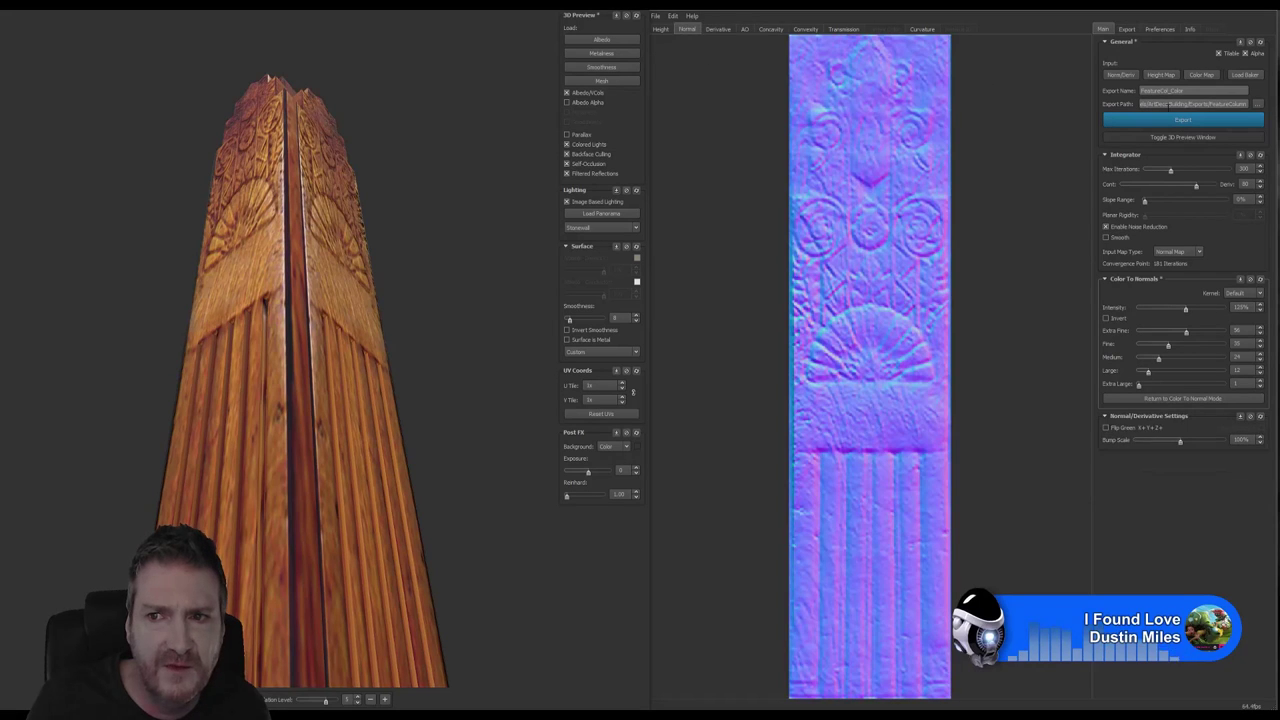
pyautogui.click(1127, 29)
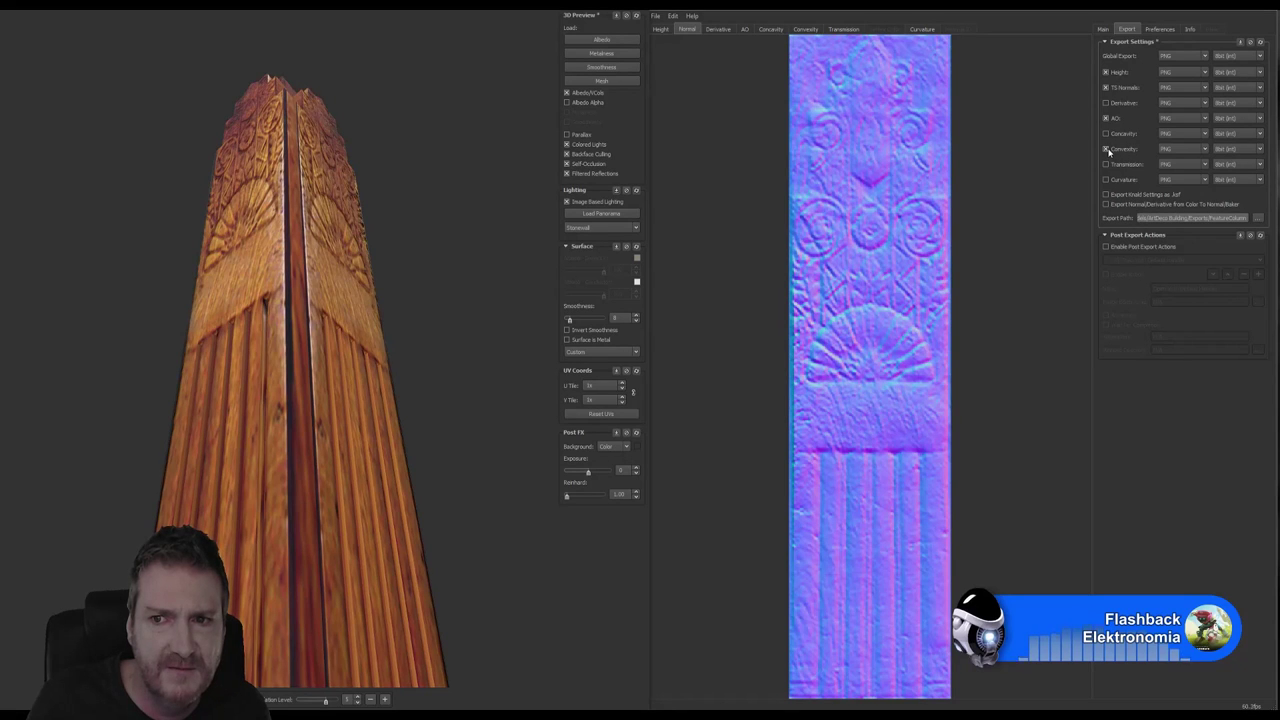
pyautogui.click(1103, 31)
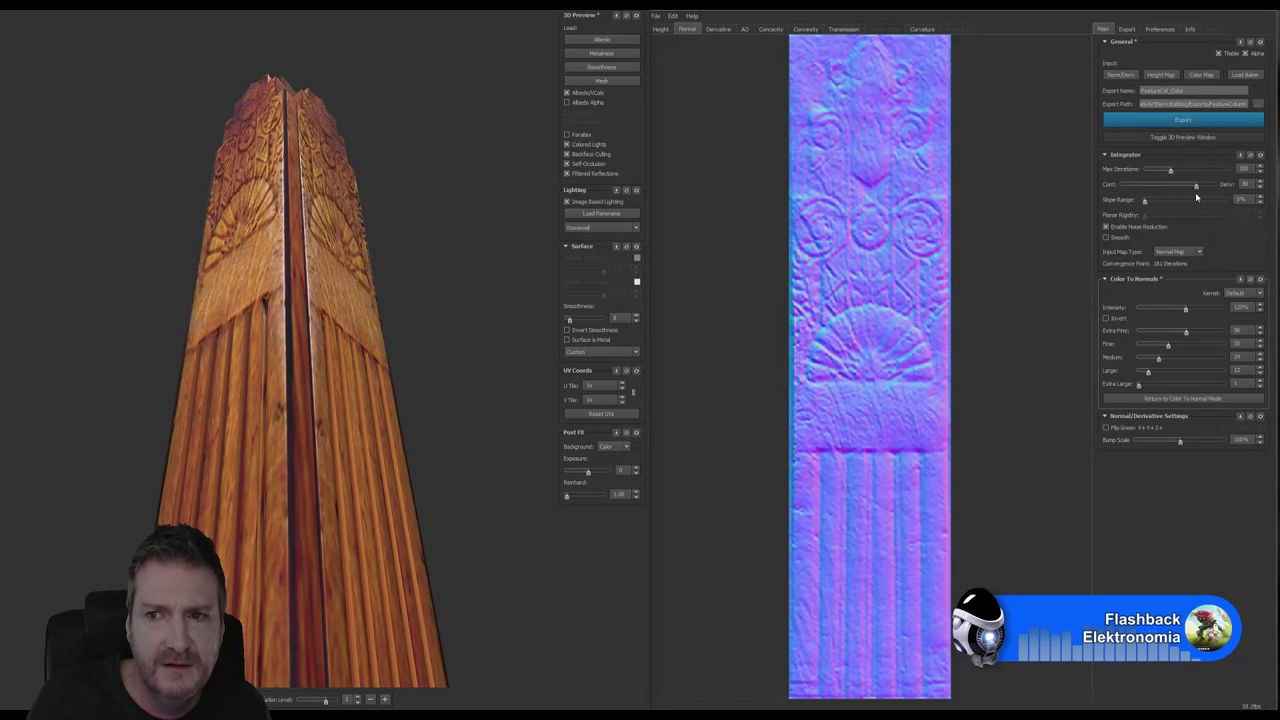
pyautogui.click(1189, 121)
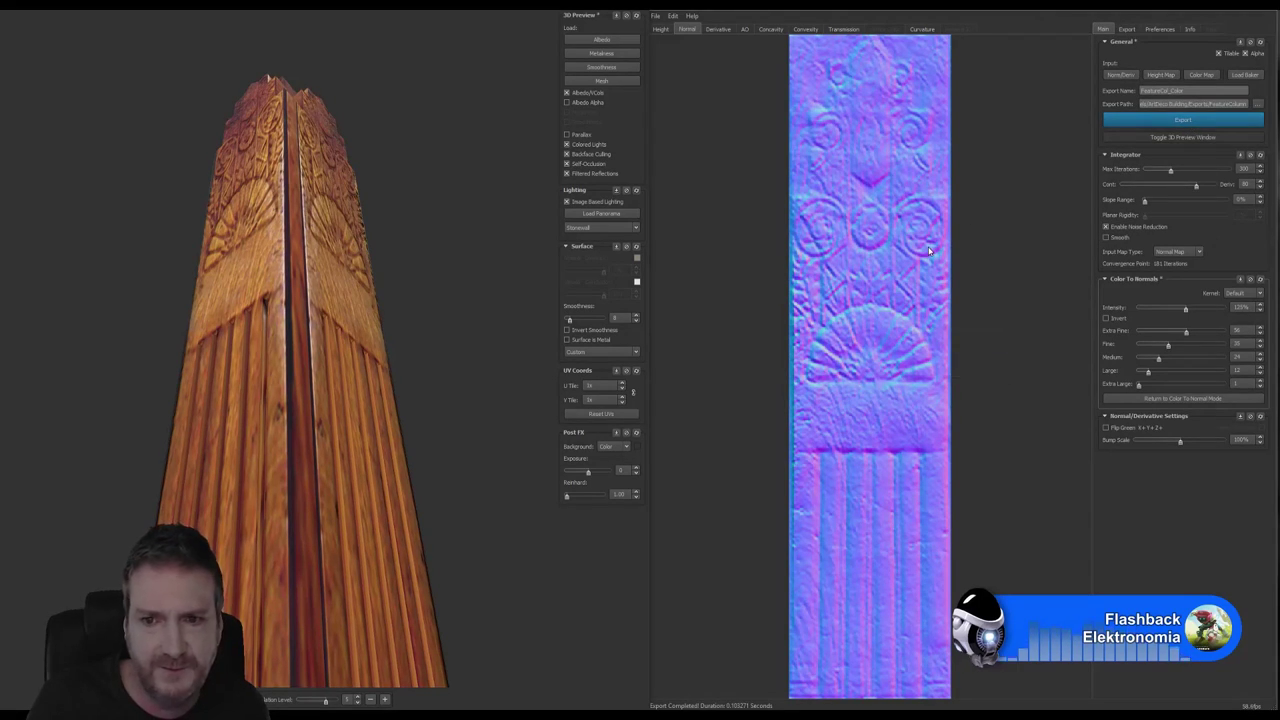
# Step: Switch to Unreal Engine and import T_FeatureCol_Color_normal.png and T_FeatureCol_Color_occlusion.png into the Building models folder
pyautogui.click(1219, 12)
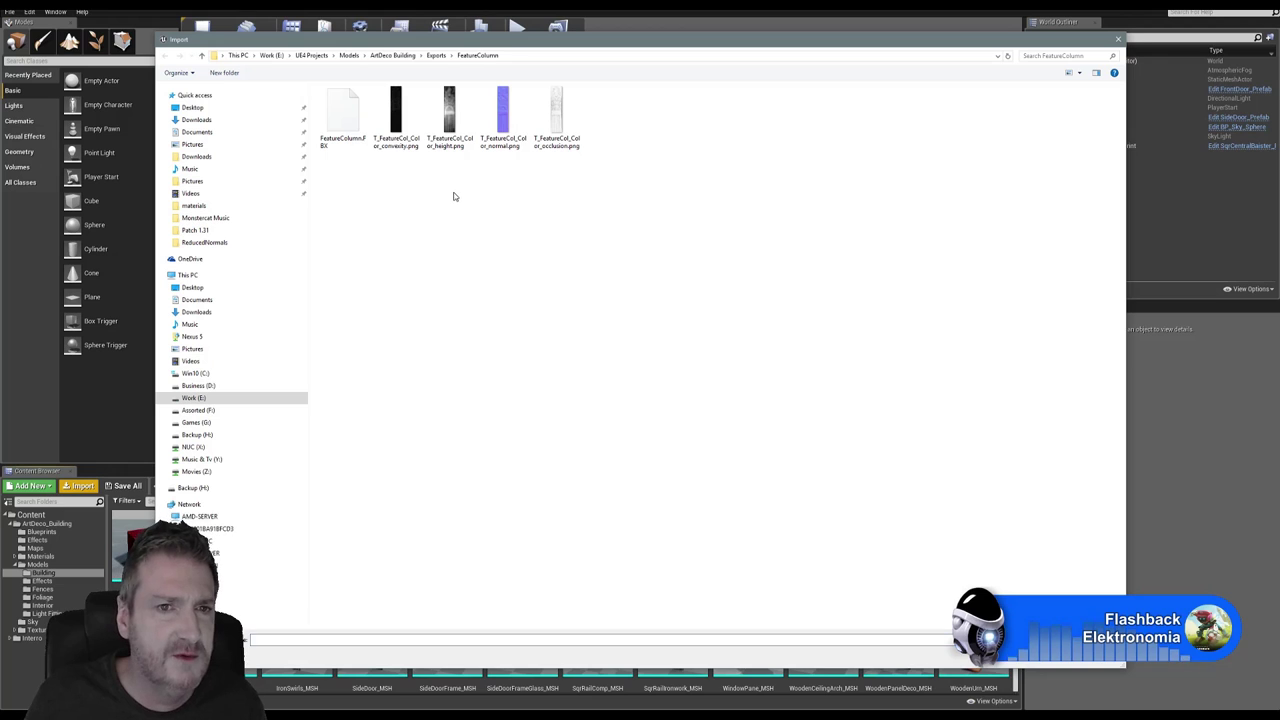
pyautogui.click(502, 128)
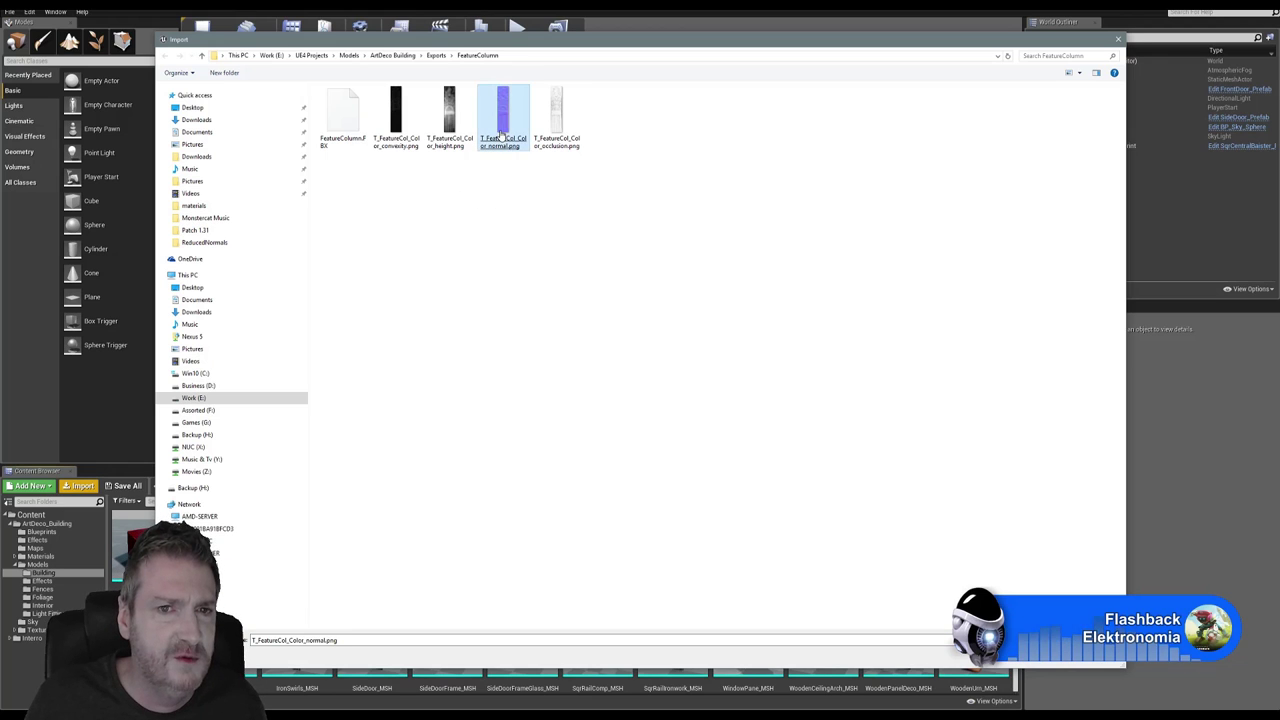
pyautogui.keyDown('ctrl'); pyautogui.click(575, 140); pyautogui.keyUp('ctrl')
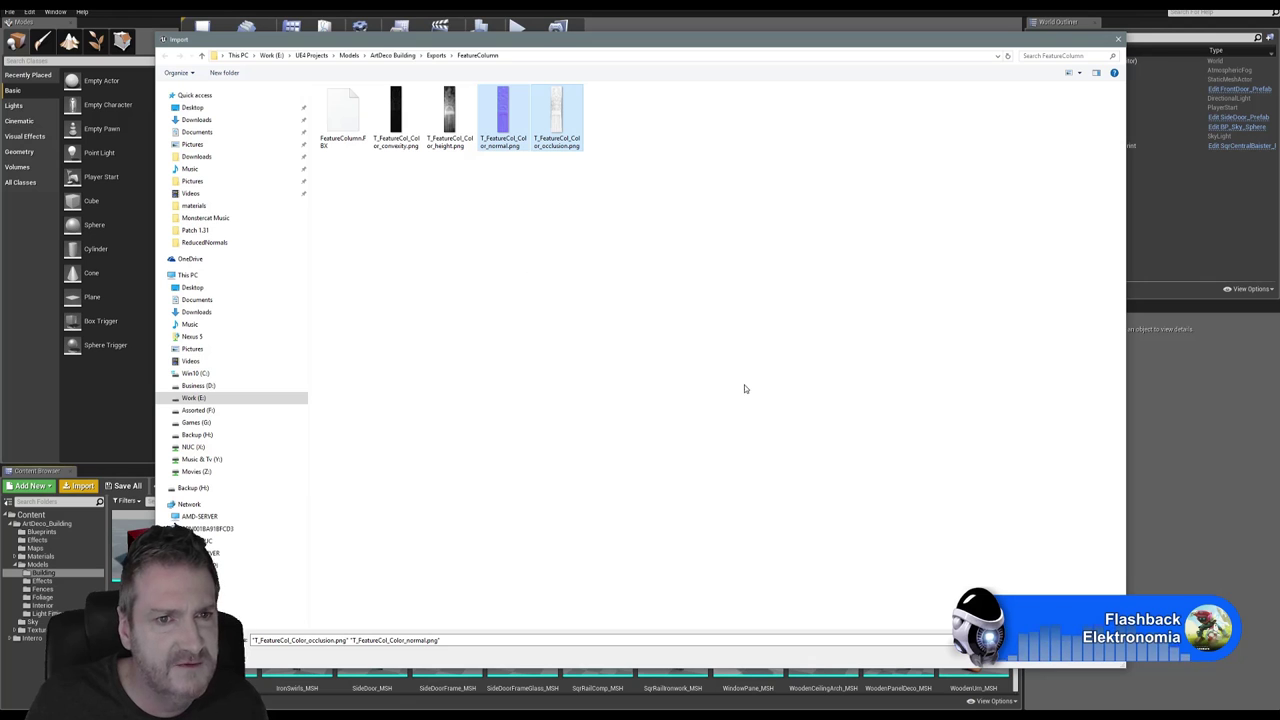
pyautogui.click(1046, 664)
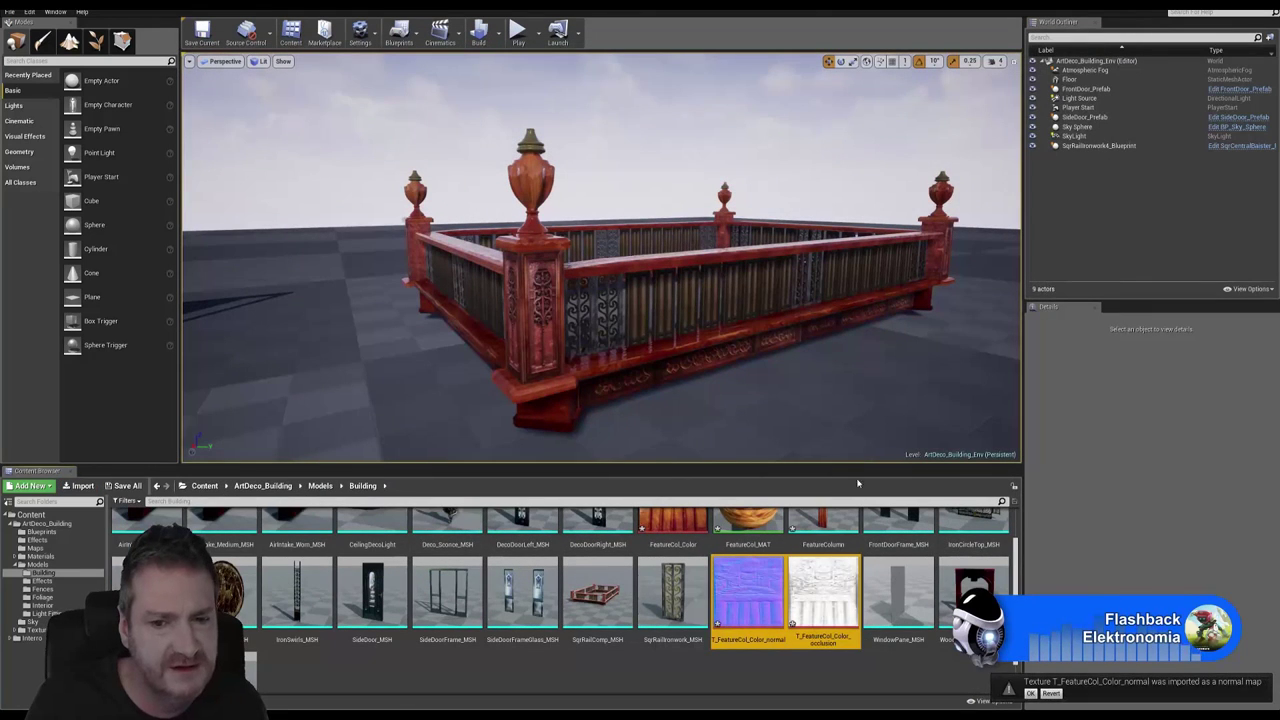
# Step: Open the FeatureCol_MAT material and place its color Texture Sample node beside the Base Color input of the material node
pyautogui.scroll(1, 754, 516)
pyautogui.click(750, 538)
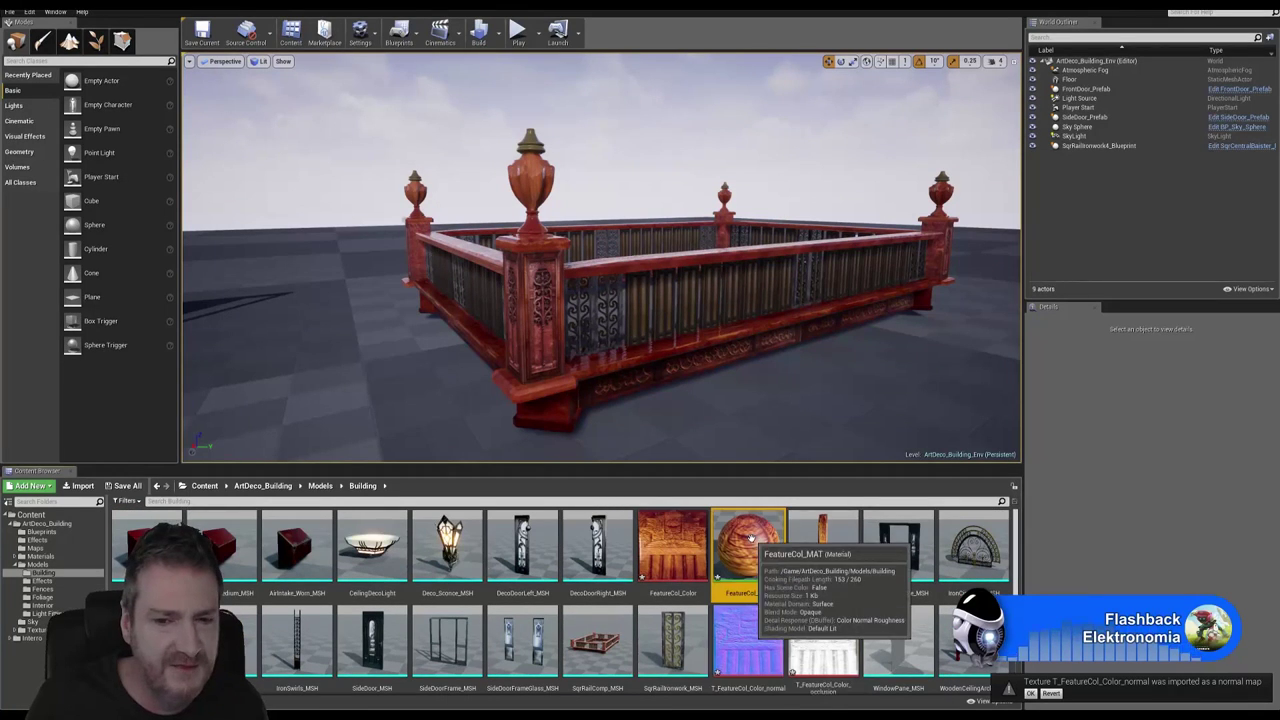
pyautogui.doubleClick(750, 538)
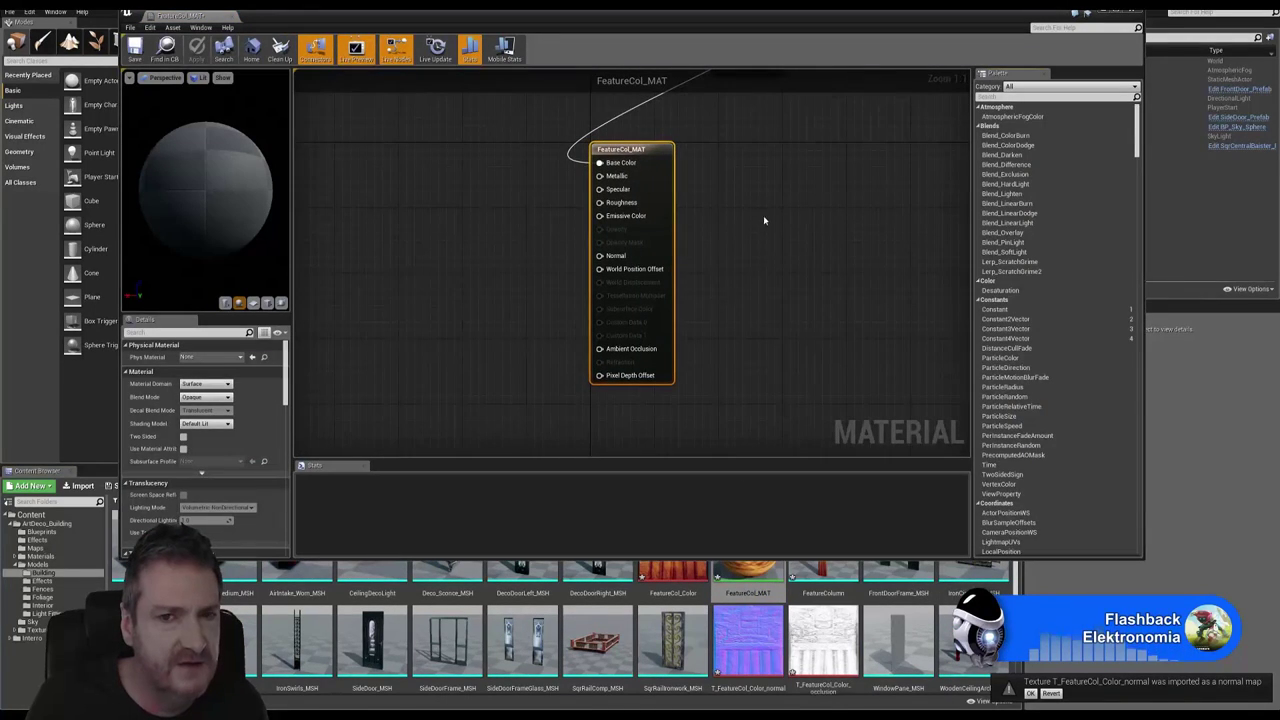
pyautogui.moveTo(802, 238); pyautogui.dragTo(812, 300, button='right')
pyautogui.moveTo(778, 161); pyautogui.dragTo(782, 224, button='right')
pyautogui.moveTo(762, 111); pyautogui.dragTo(472, 266)
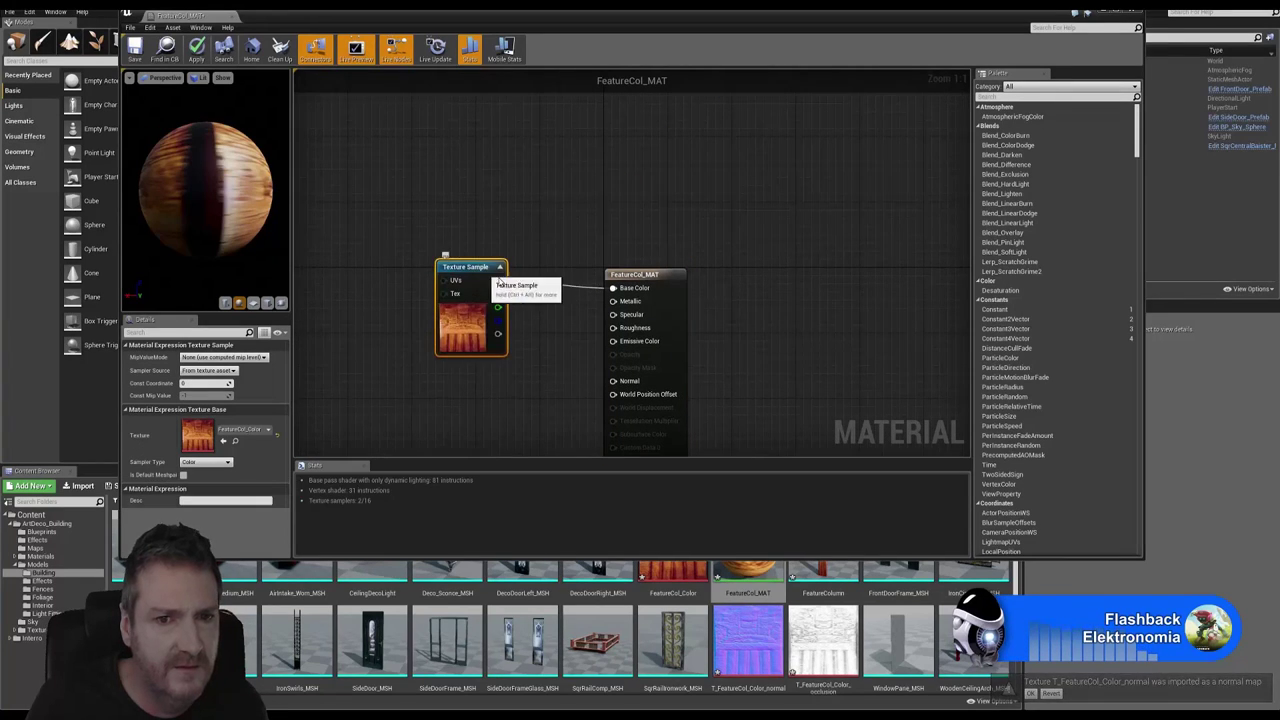
pyautogui.moveTo(788, 322); pyautogui.dragTo(853, 223, button='right')
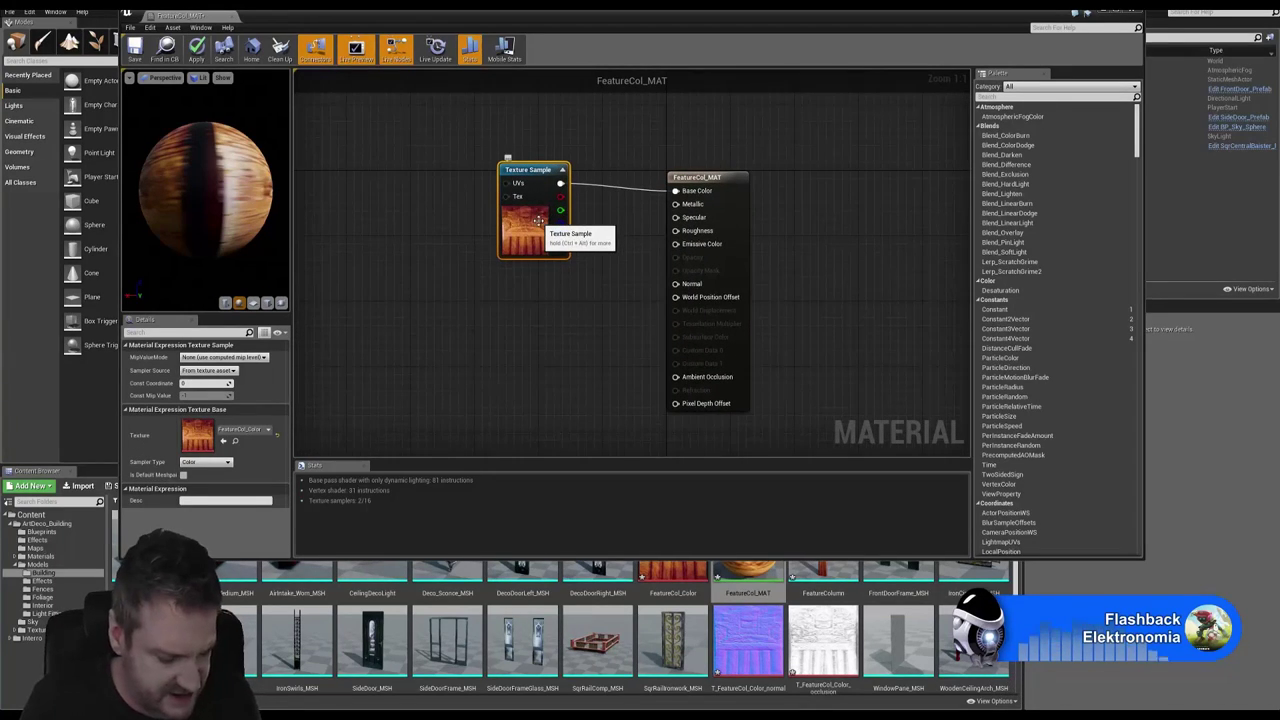
# Step: Make two copies of the color Texture Sample node, aligning the first directly beneath the original
pyautogui.click(534, 315)
pyautogui.hotkey('ctrl', 'v')
pyautogui.moveTo(579, 315); pyautogui.dragTo(543, 293)
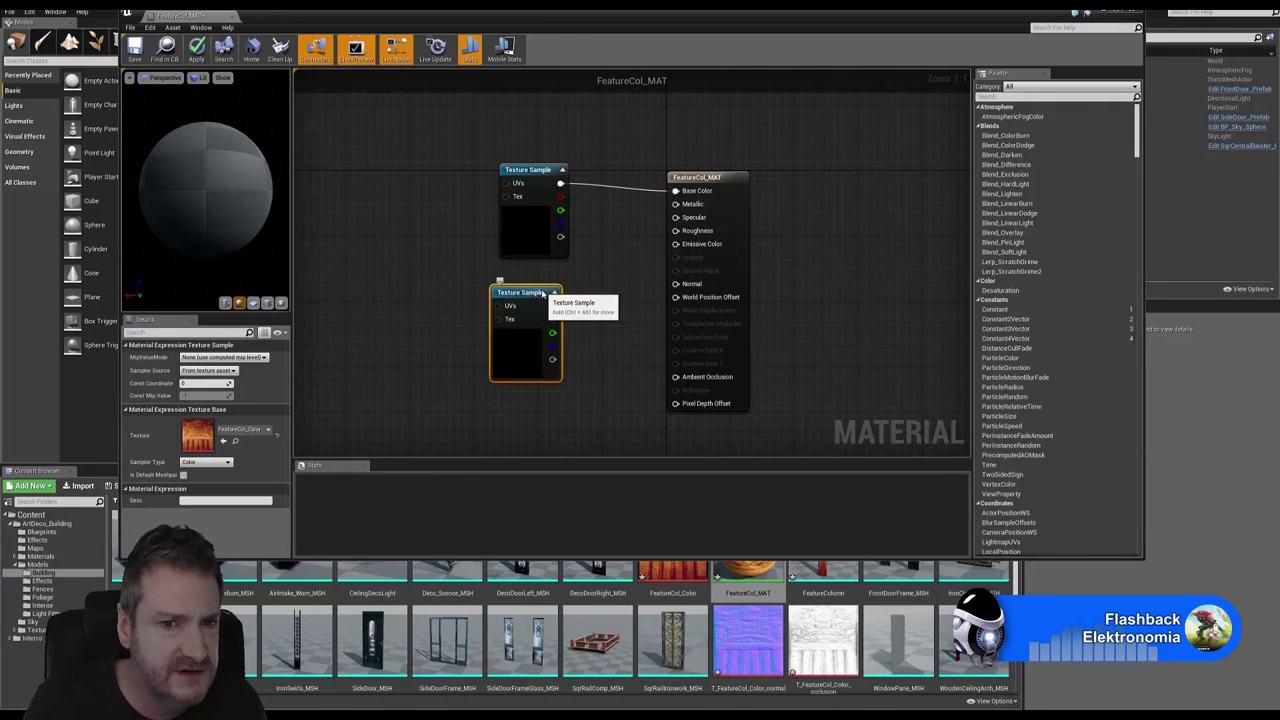
pyautogui.click(586, 337)
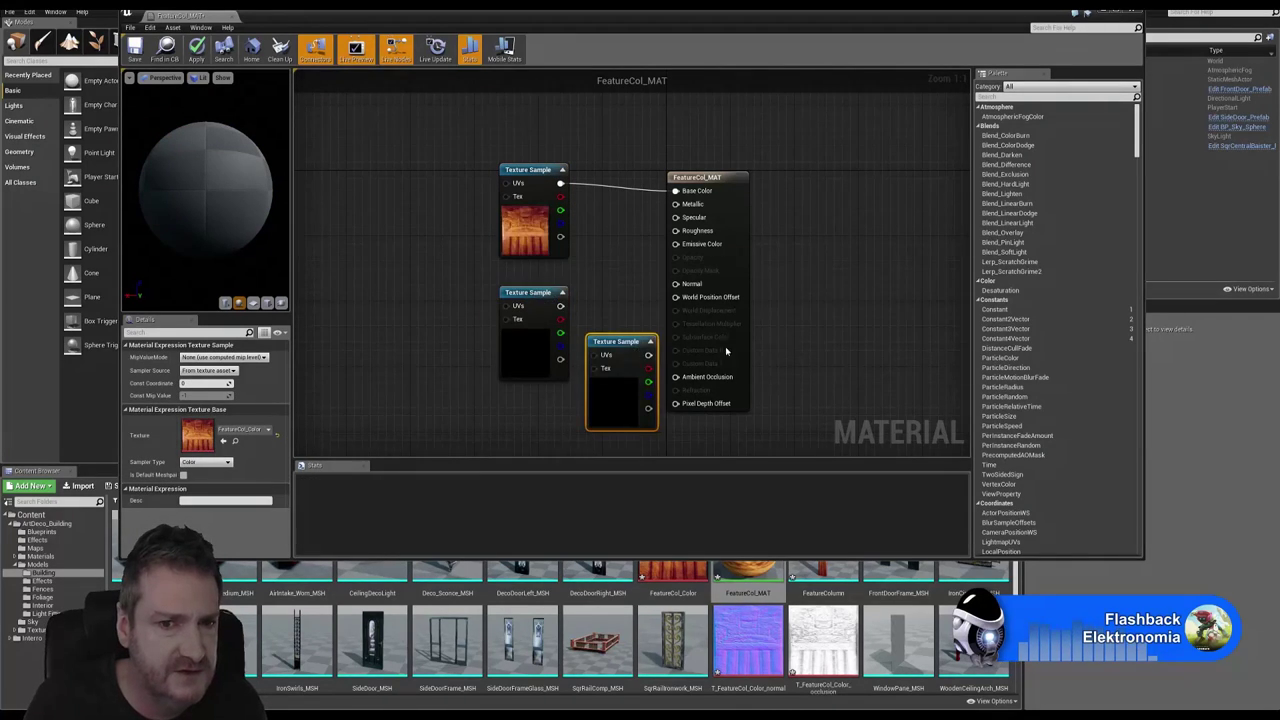
pyautogui.moveTo(725, 350); pyautogui.dragTo(732, 292, button='right')
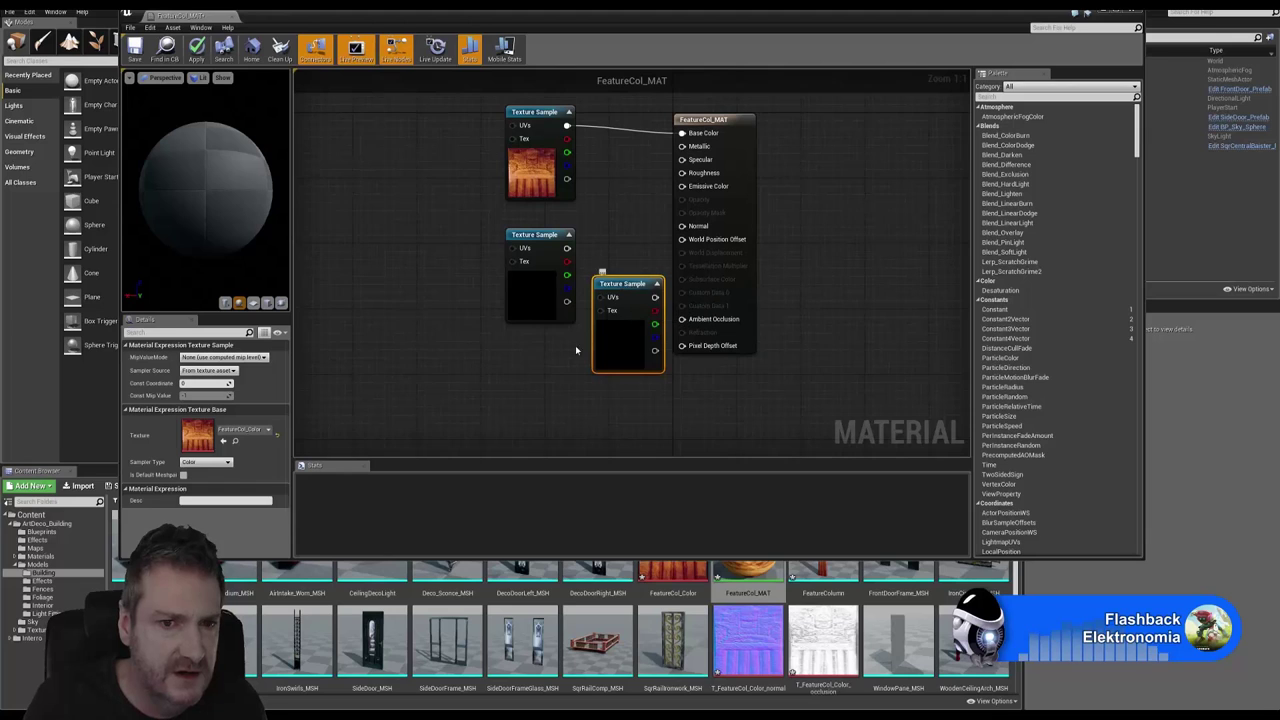
# Step: Align the second node copy beneath the others and assign the T_FeatureCol_Color_normal texture to the middle Texture Sample node
pyautogui.moveTo(628, 284); pyautogui.dragTo(540, 357)
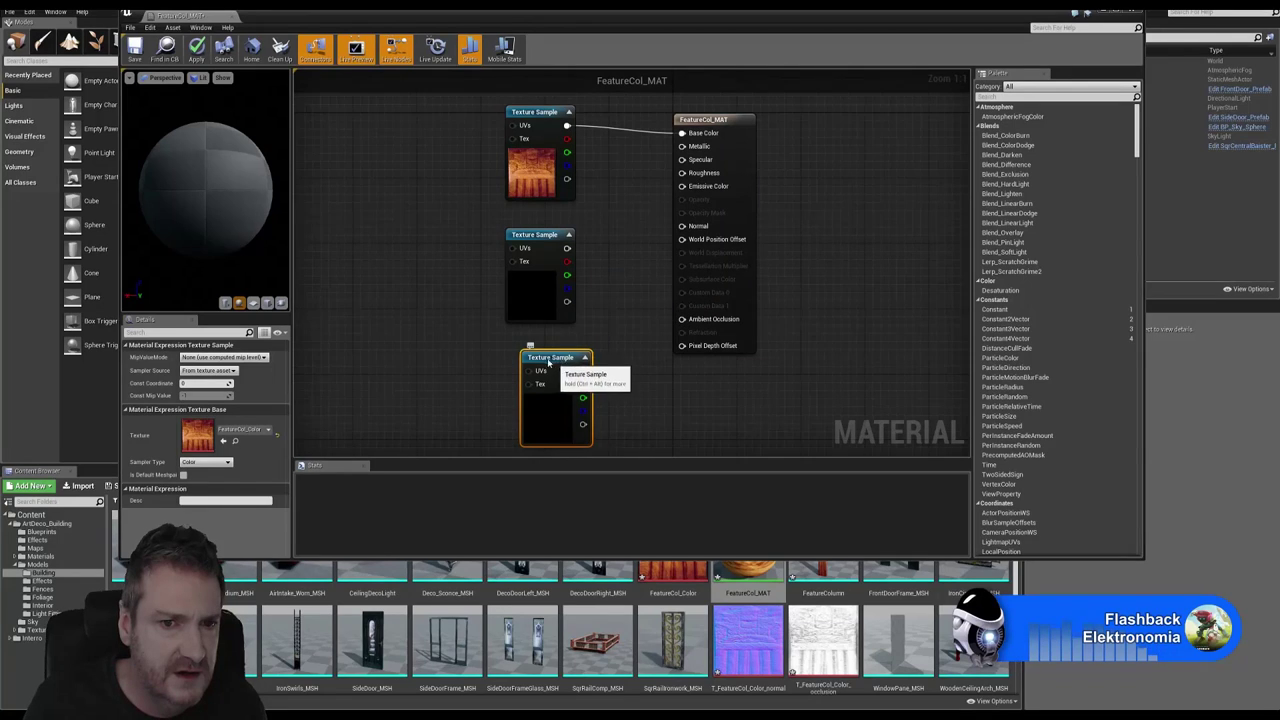
pyautogui.click(534, 248)
pyautogui.click(748, 640)
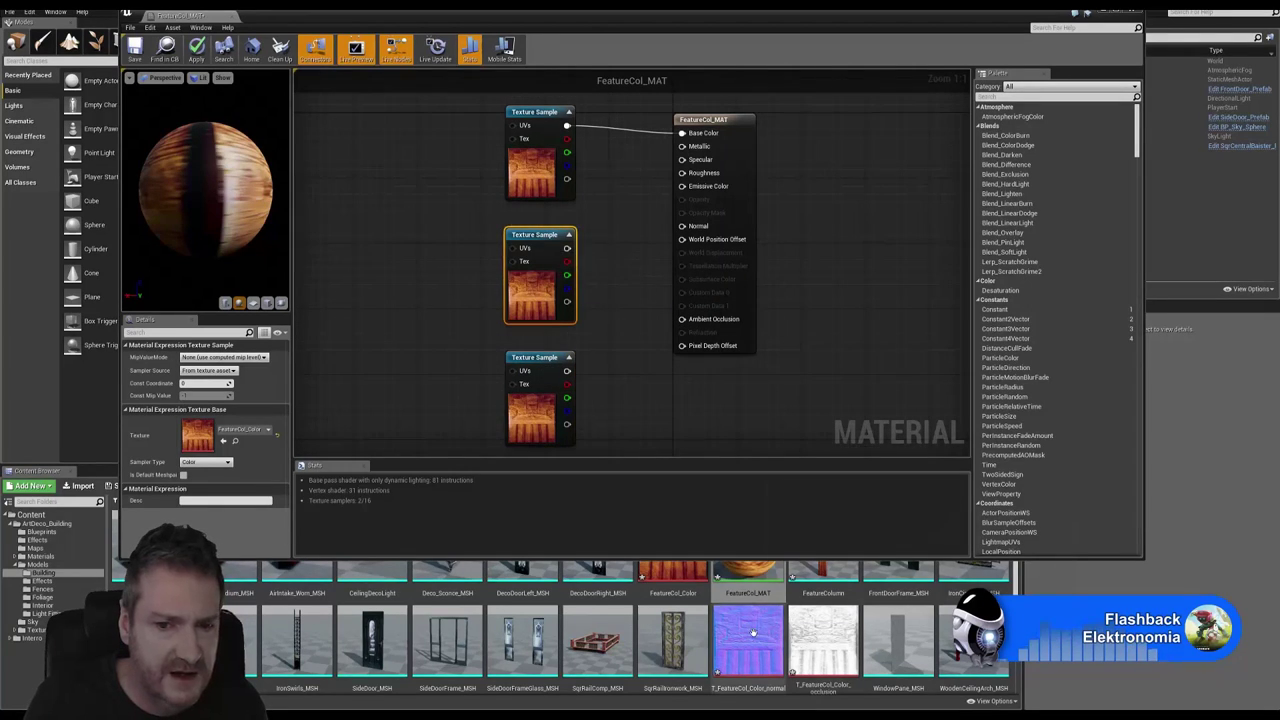
pyautogui.rightClick(542, 248)
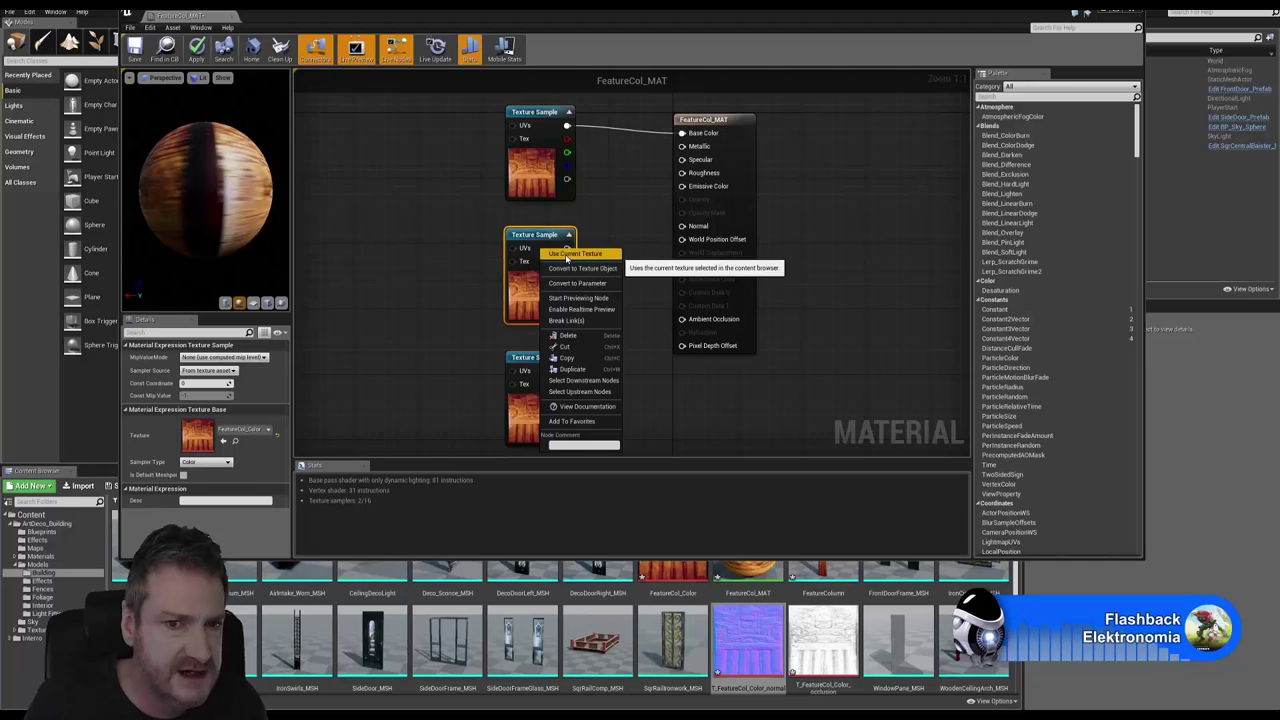
pyautogui.click(566, 256)
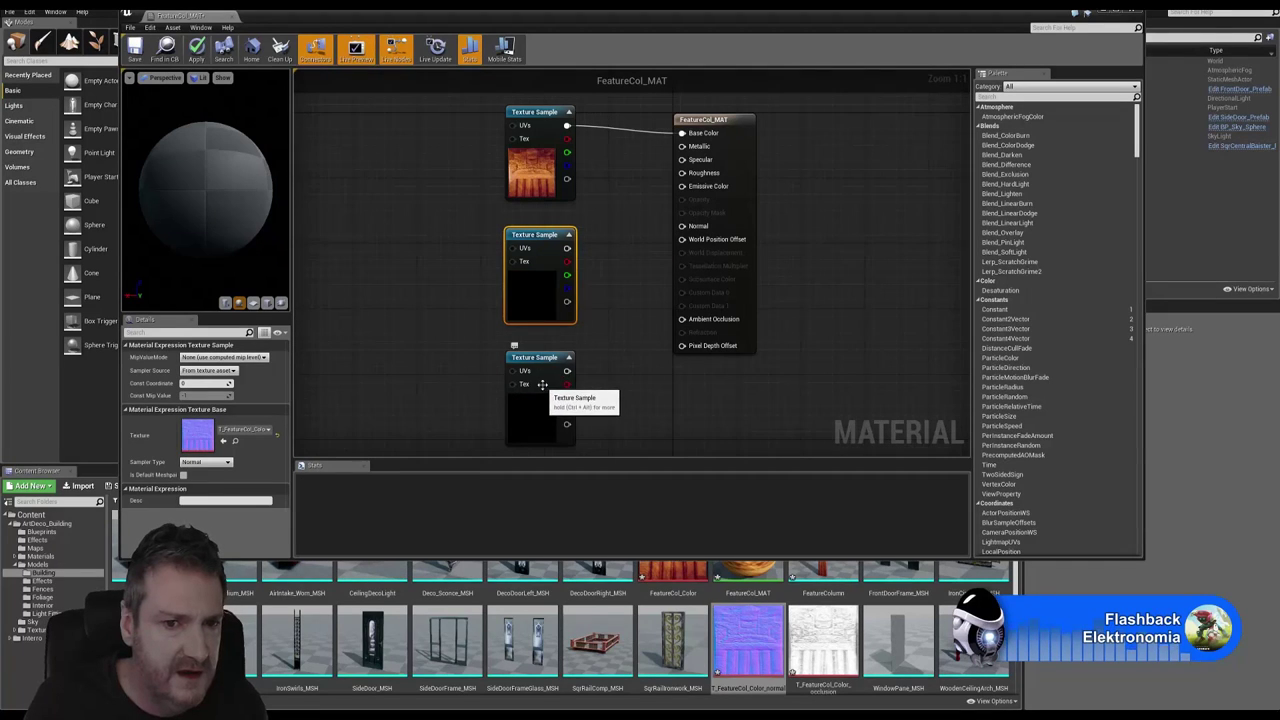
# Step: Assign the T_FeatureCol_Color_occlusion texture to the lowest Texture Sample node
pyautogui.click(540, 390)
pyautogui.click(822, 640)
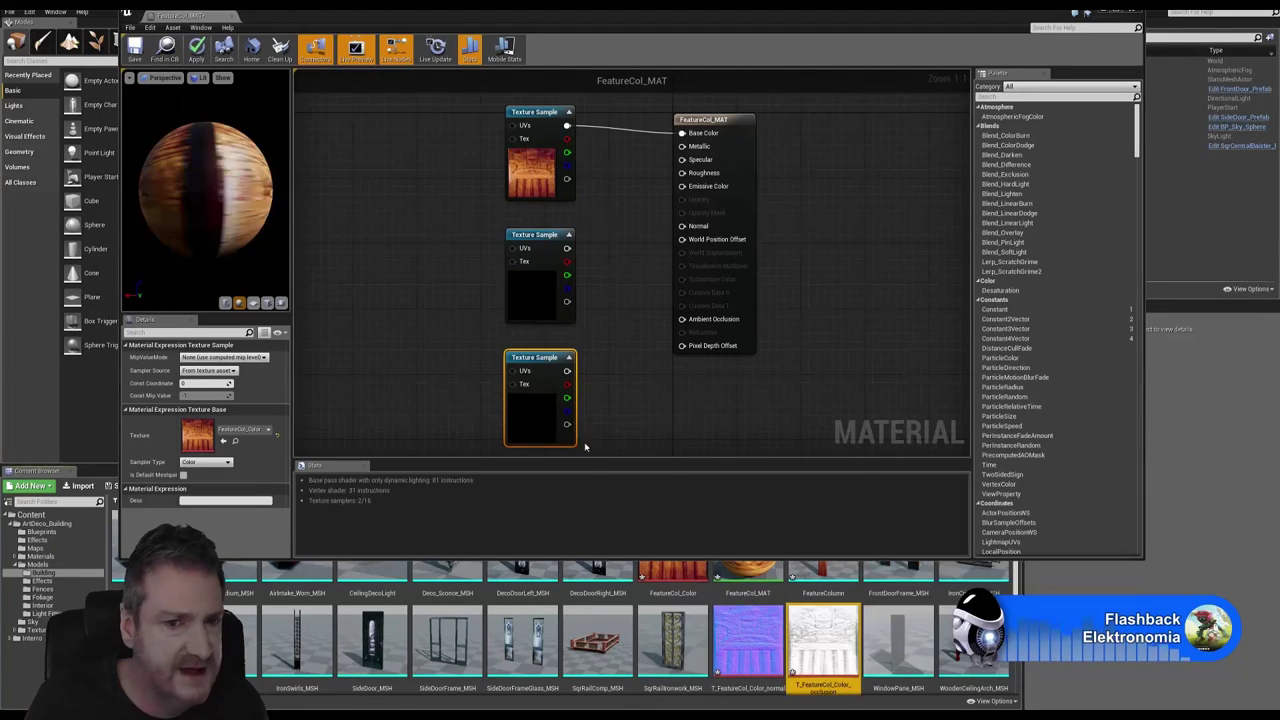
pyautogui.rightClick(541, 381)
pyautogui.click(571, 391)
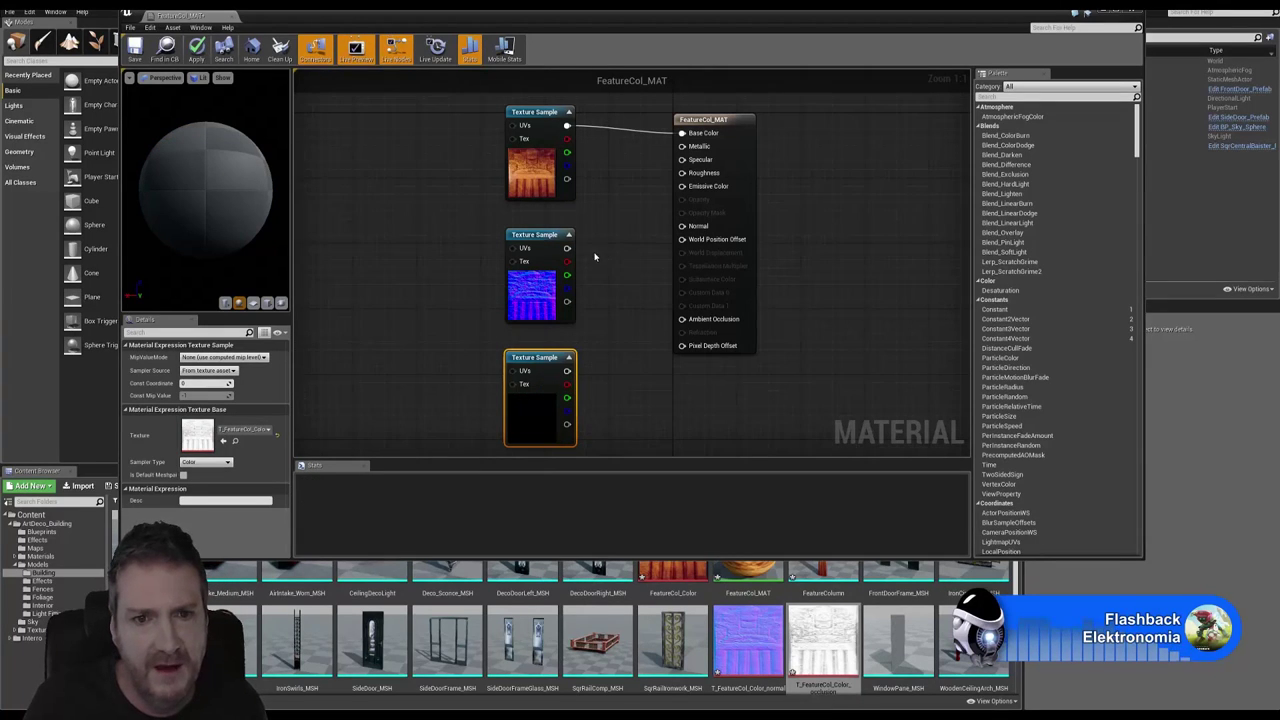
# Step: Connect the normal sample to Normal and the occlusion sample to Ambient Occlusion, and save and close the FeatureCol_MAT material
pyautogui.moveTo(569, 248); pyautogui.dragTo(683, 229)
pyautogui.moveTo(567, 371); pyautogui.dragTo(682, 319)
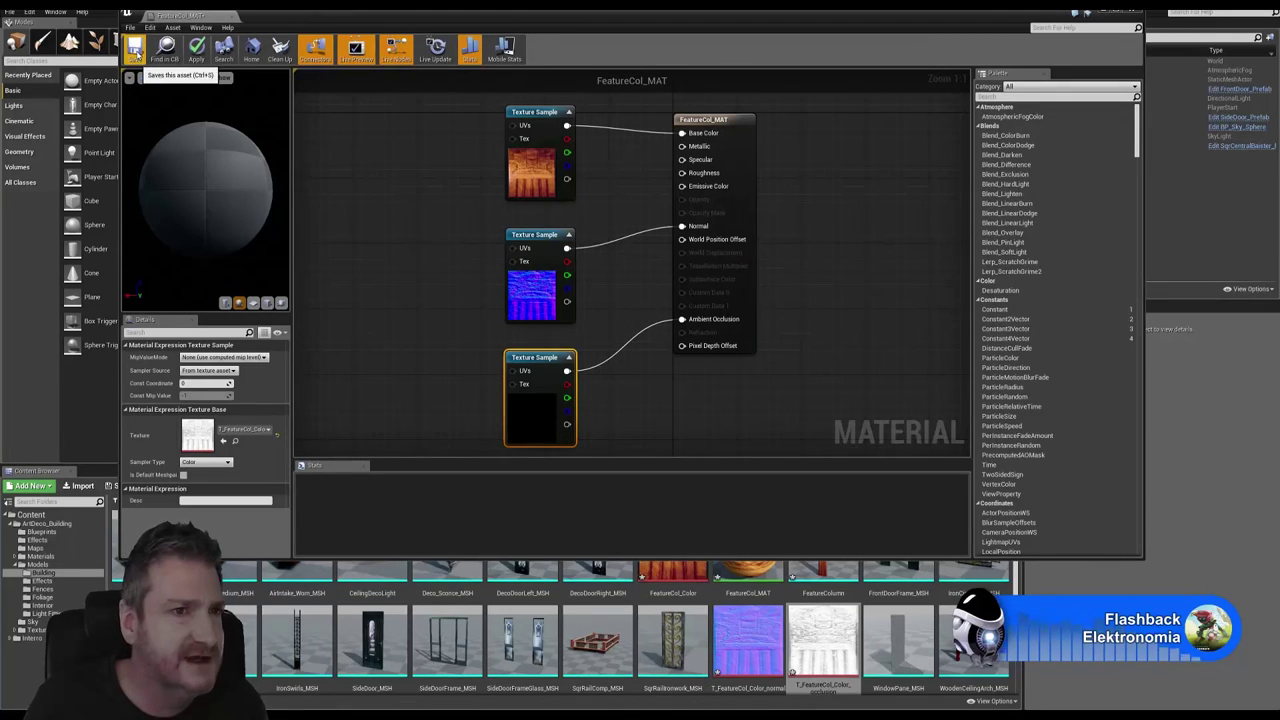
pyautogui.hotkey('ctrl', 's')
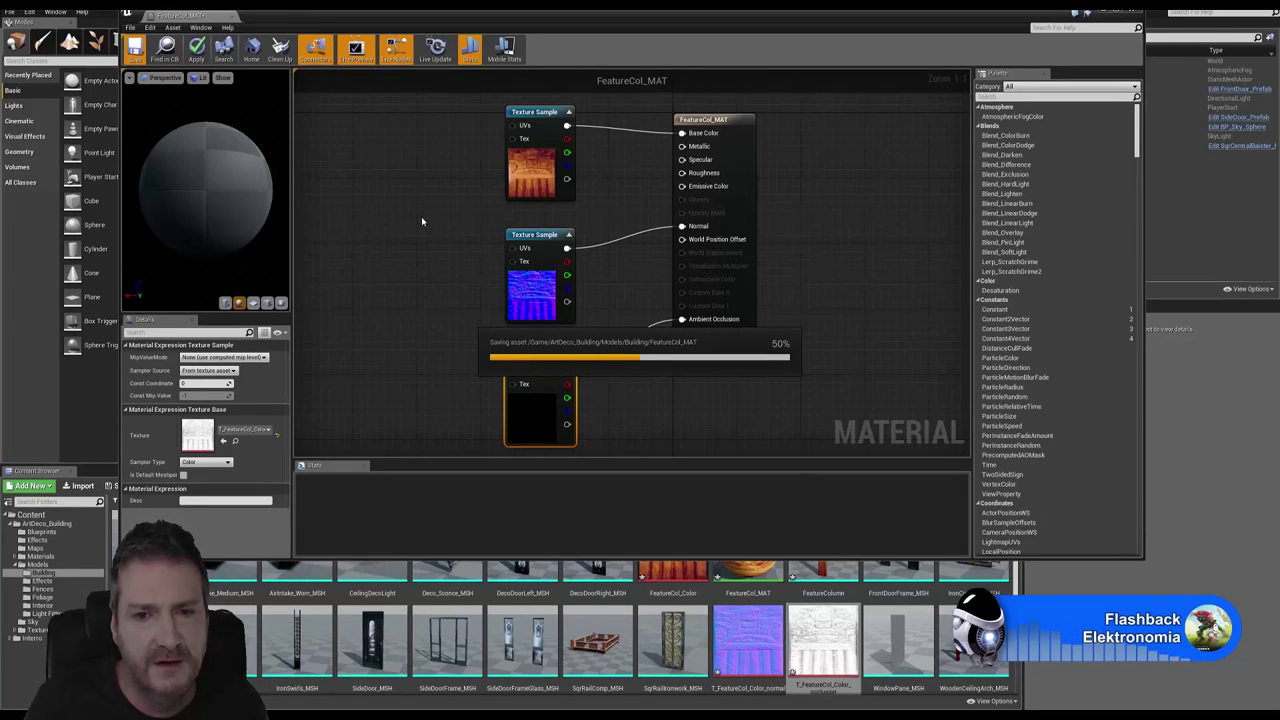
pyautogui.click(1137, 14)
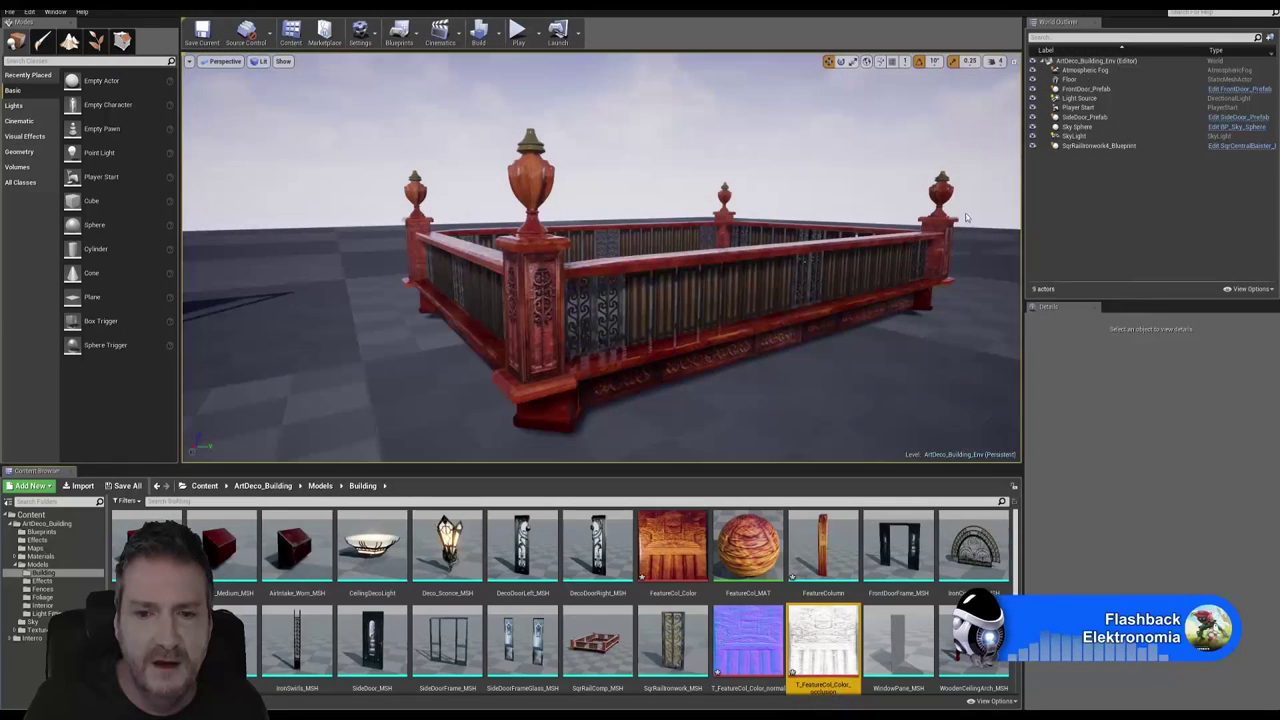
# Step: Open the FeatureColumn mesh, examine the updated material from several angles and close the mesh editor
pyautogui.doubleClick(822, 546)
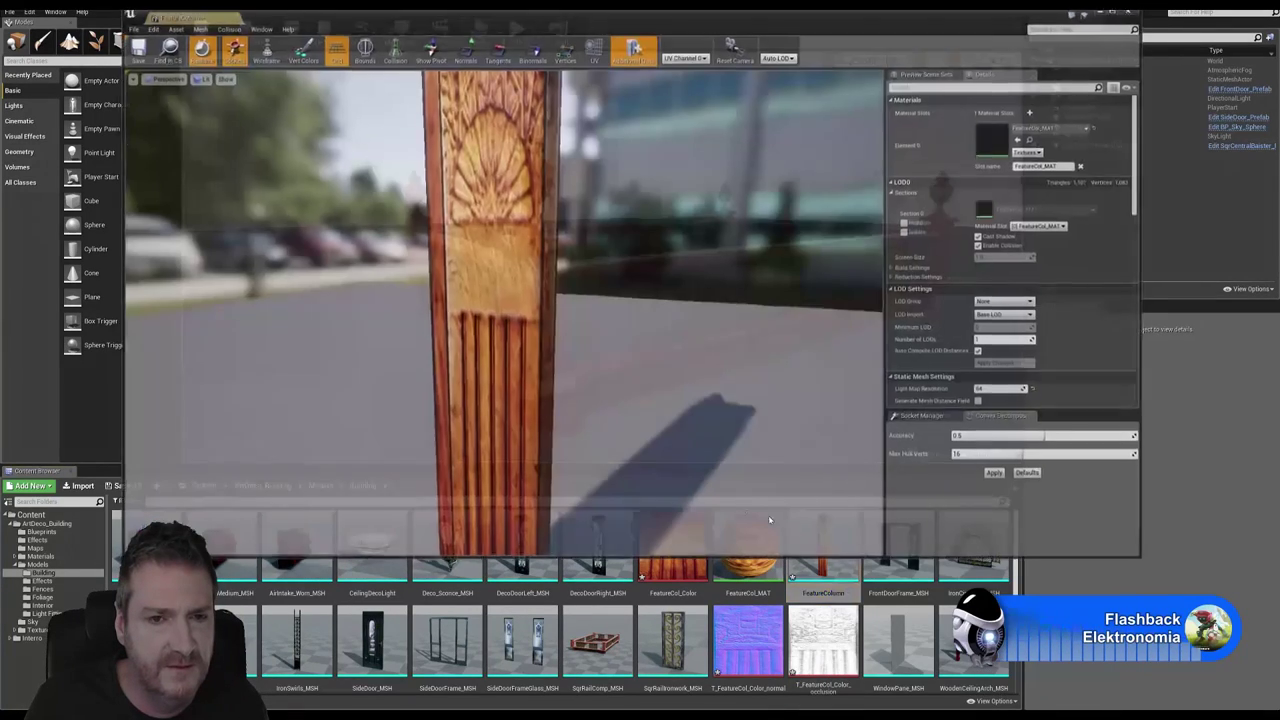
pyautogui.scroll(-6, 603, 346)
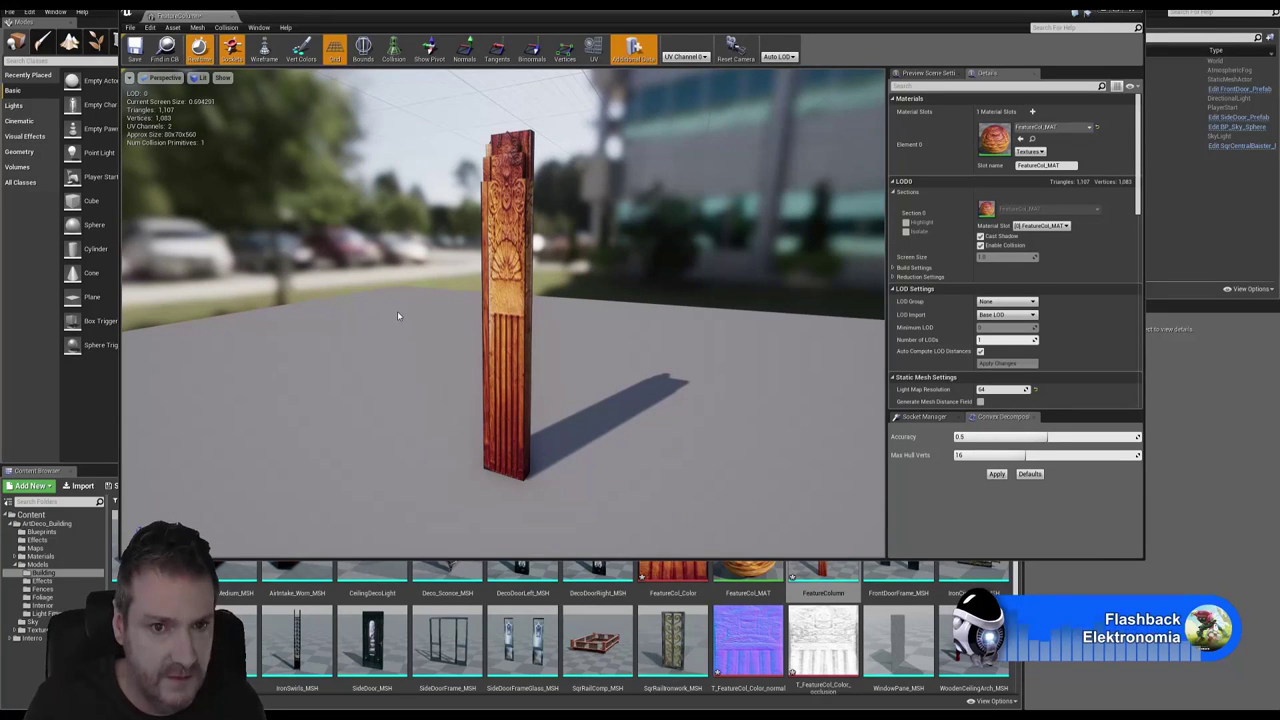
pyautogui.moveTo(398, 317); pyautogui.dragTo(468, 317)
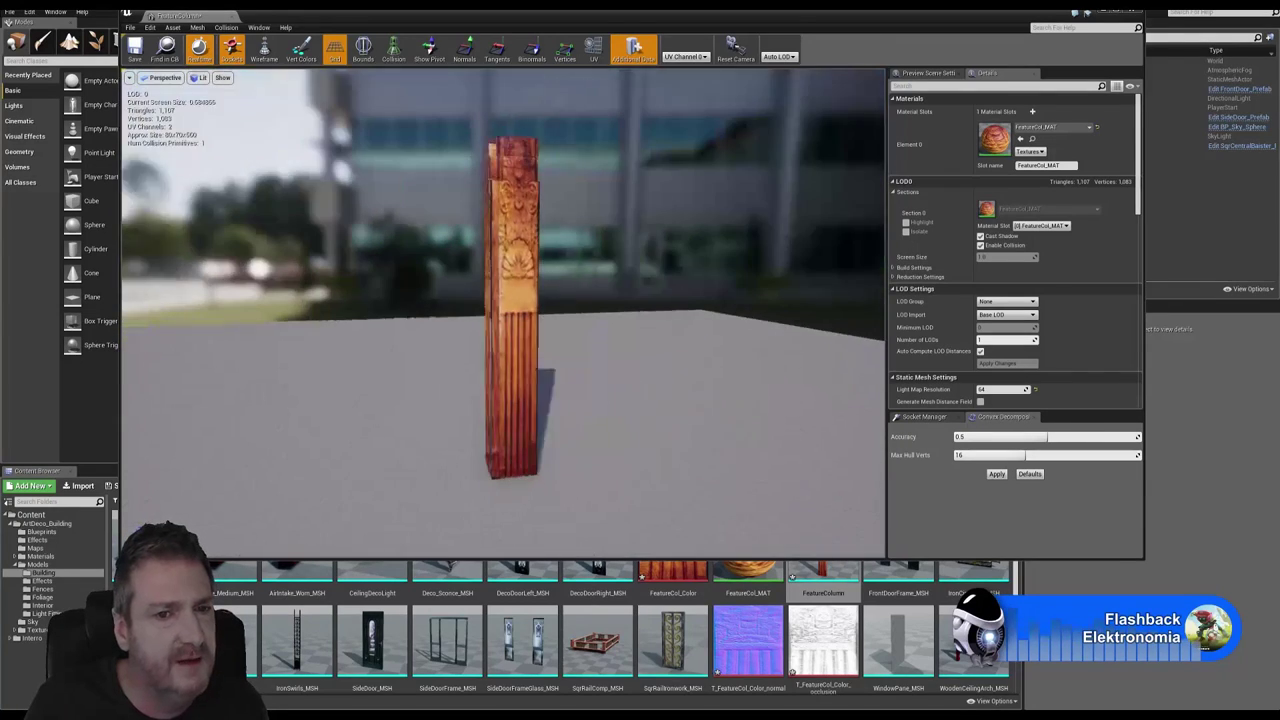
pyautogui.moveTo(128, 317); pyautogui.dragTo(123, 317)
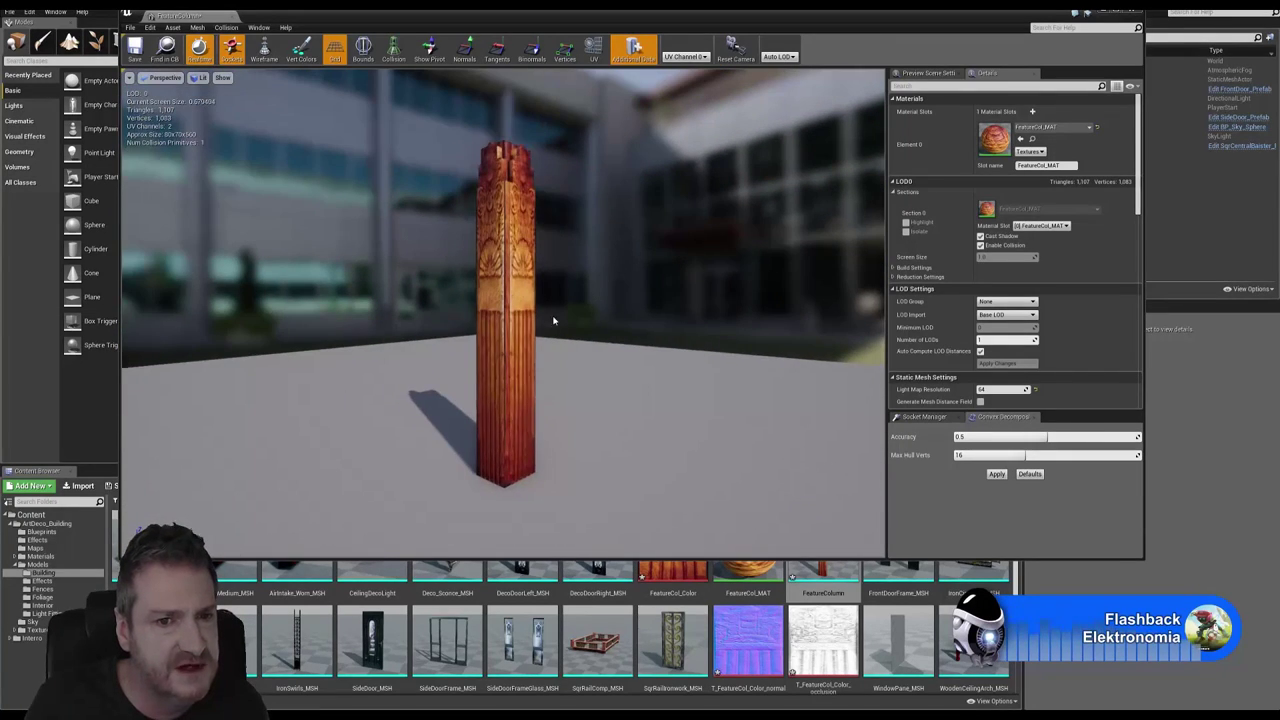
pyautogui.moveTo(554, 320); pyautogui.dragTo(554, 370, button='right')
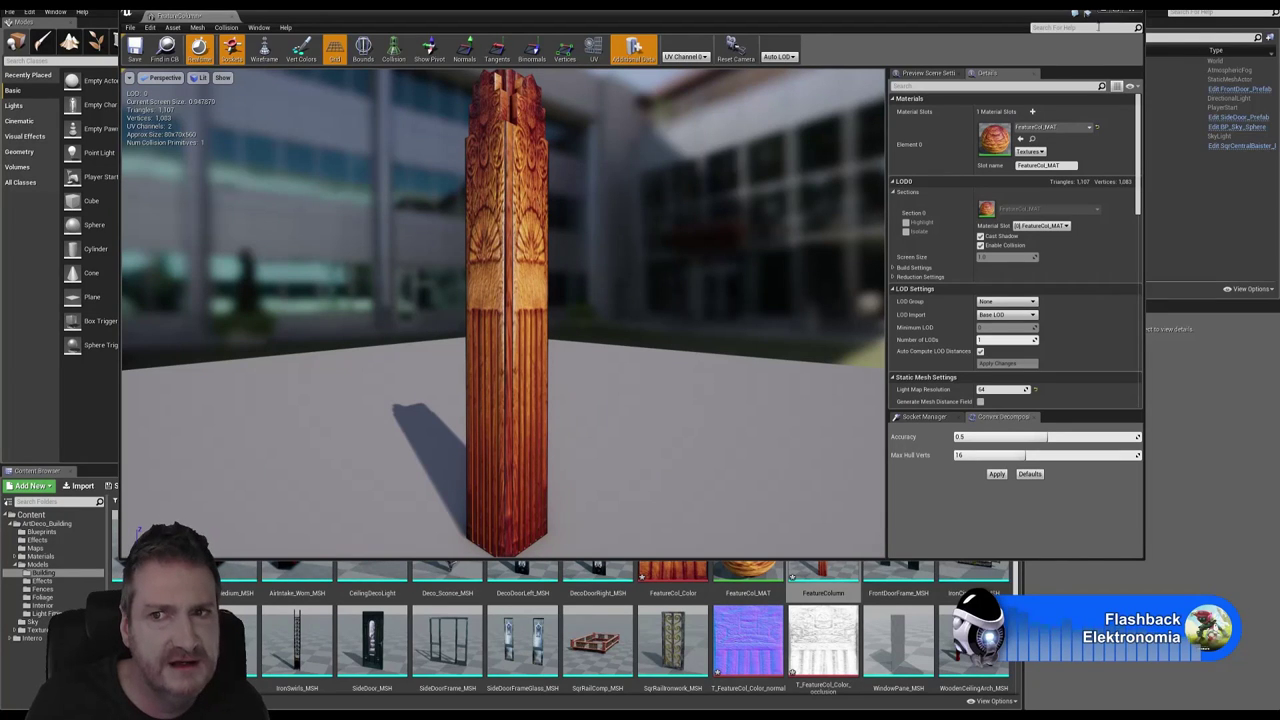
pyautogui.click(1132, 13)
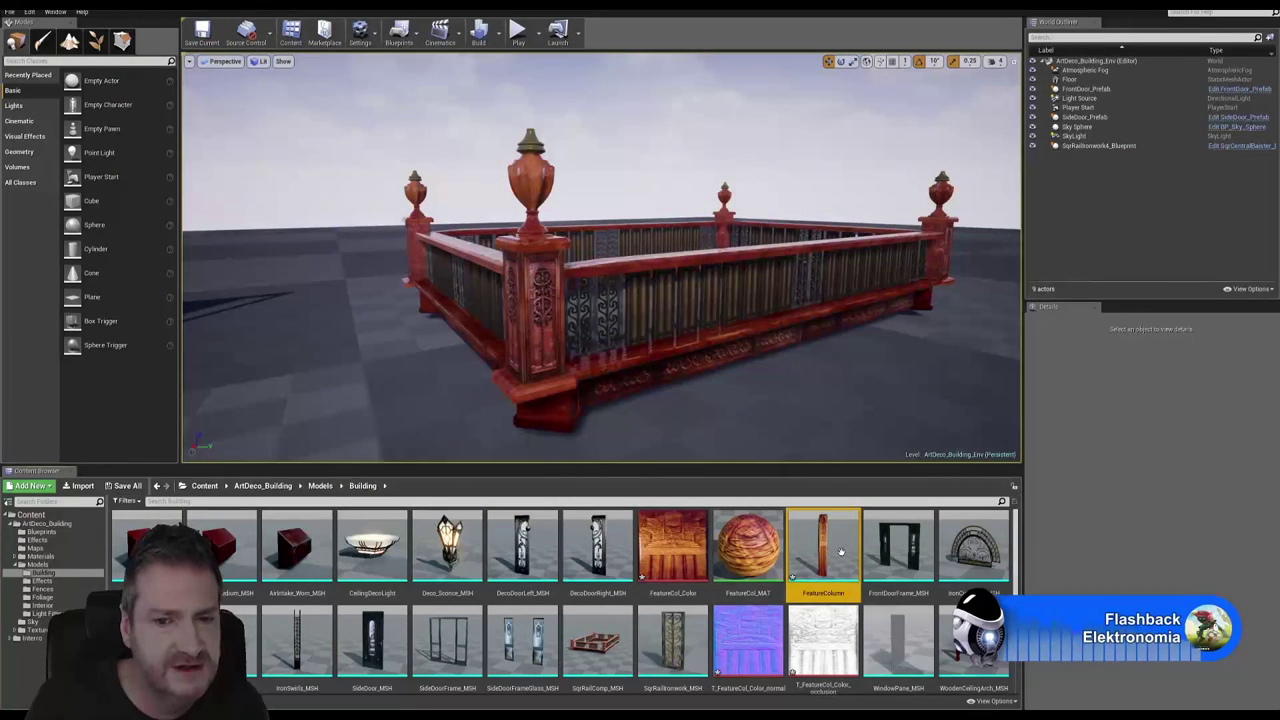
# Step: Place the FeatureColumn mesh in the level beside the railing and raise it slightly
pyautogui.moveTo(823, 545); pyautogui.dragTo(351, 22)
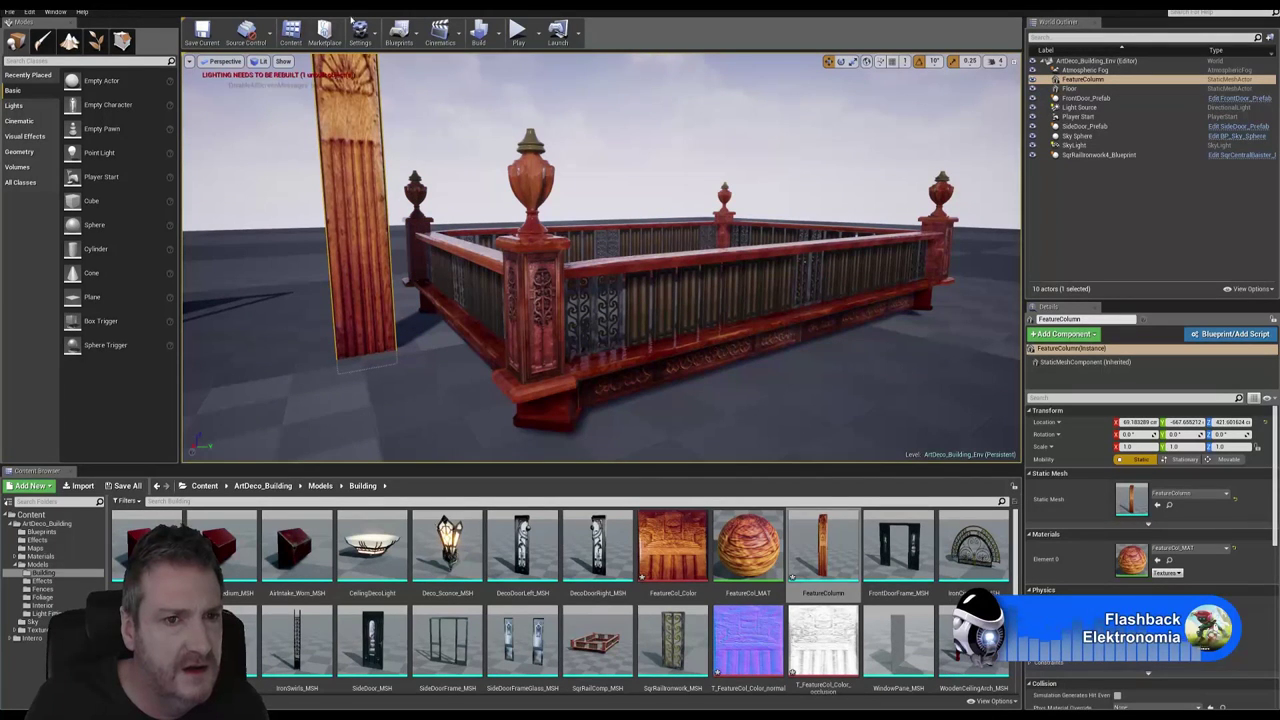
pyautogui.moveTo(441, 142)
pyautogui.mouseDown(button='right')
pyautogui.moveTo(390, 142)
pyautogui.moveTo(392, 128)
pyautogui.moveTo(441, 142)
pyautogui.mouseUp(button='right')
pyautogui.moveTo(440, 128); pyautogui.dragTo(436, 104)
# Step: Examine the placed column from several distances and angles, comparing its wood color with the neighboring railing
pyautogui.moveTo(501, 238); pyautogui.dragTo(390, 238, button='right')
pyautogui.press('w')
pyautogui.press('s')
pyautogui.moveTo(760, 352); pyautogui.dragTo(827, 405, button='right')
pyautogui.moveTo(494, 280)
pyautogui.mouseDown(button='right')
pyautogui.moveTo(480, 280)
pyautogui.moveTo(540, 280)
pyautogui.moveTo(472, 280)
pyautogui.moveTo(484, 280)
pyautogui.mouseUp(button='right')
pyautogui.press('q')
pyautogui.press('w')
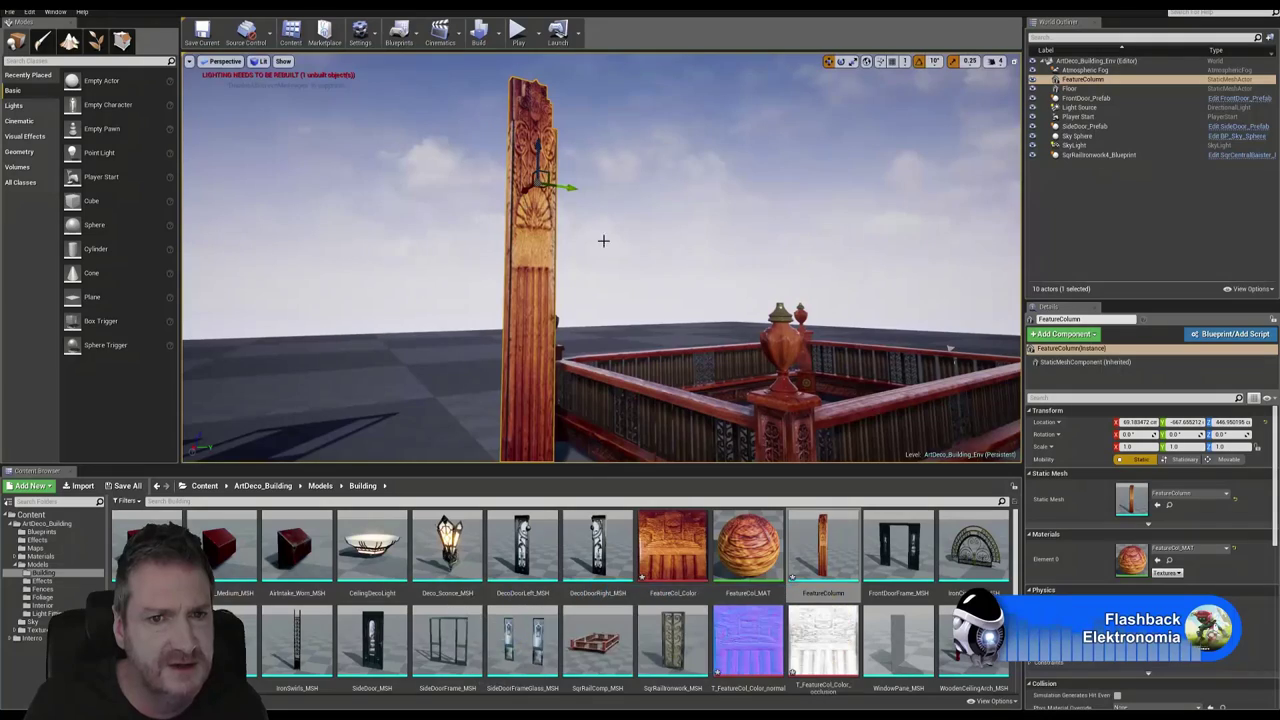
pyautogui.moveTo(603, 254); pyautogui.dragTo(725, 333, button='right')
pyautogui.moveTo(724, 275); pyautogui.dragTo(628, 290, button='right')
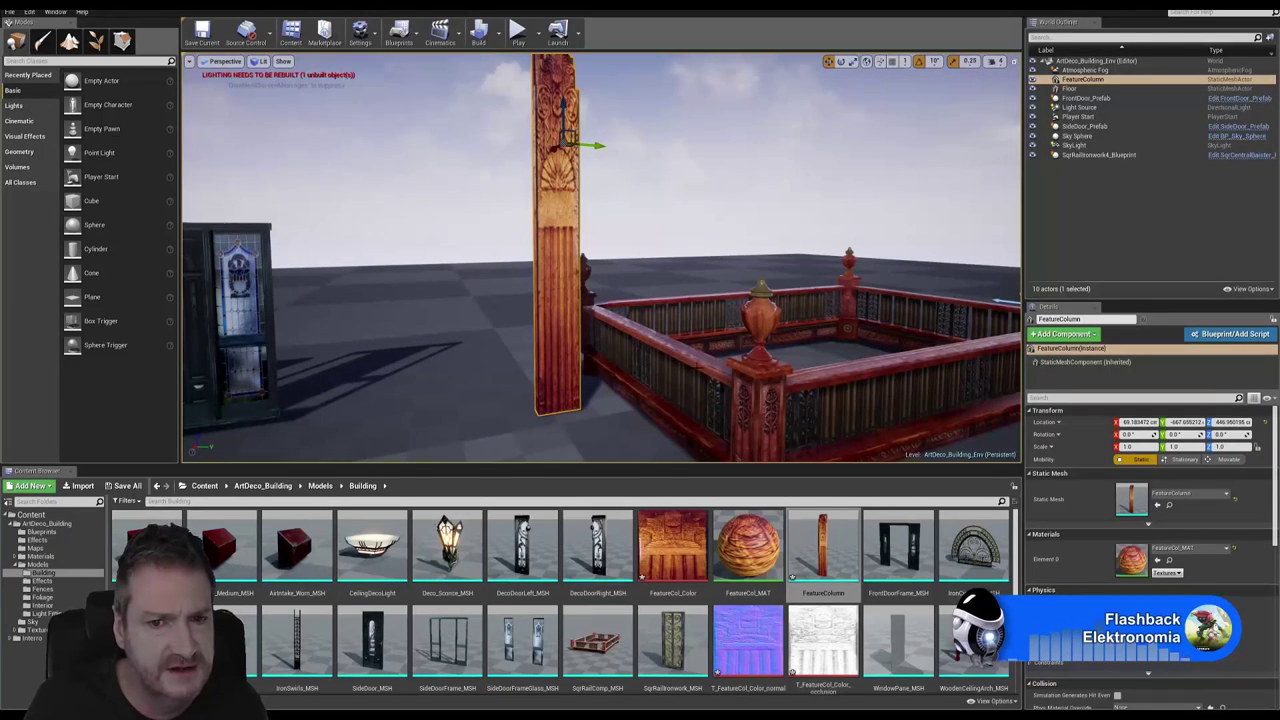
pyautogui.moveTo(636, 290); pyautogui.dragTo(853, 300, button='right')
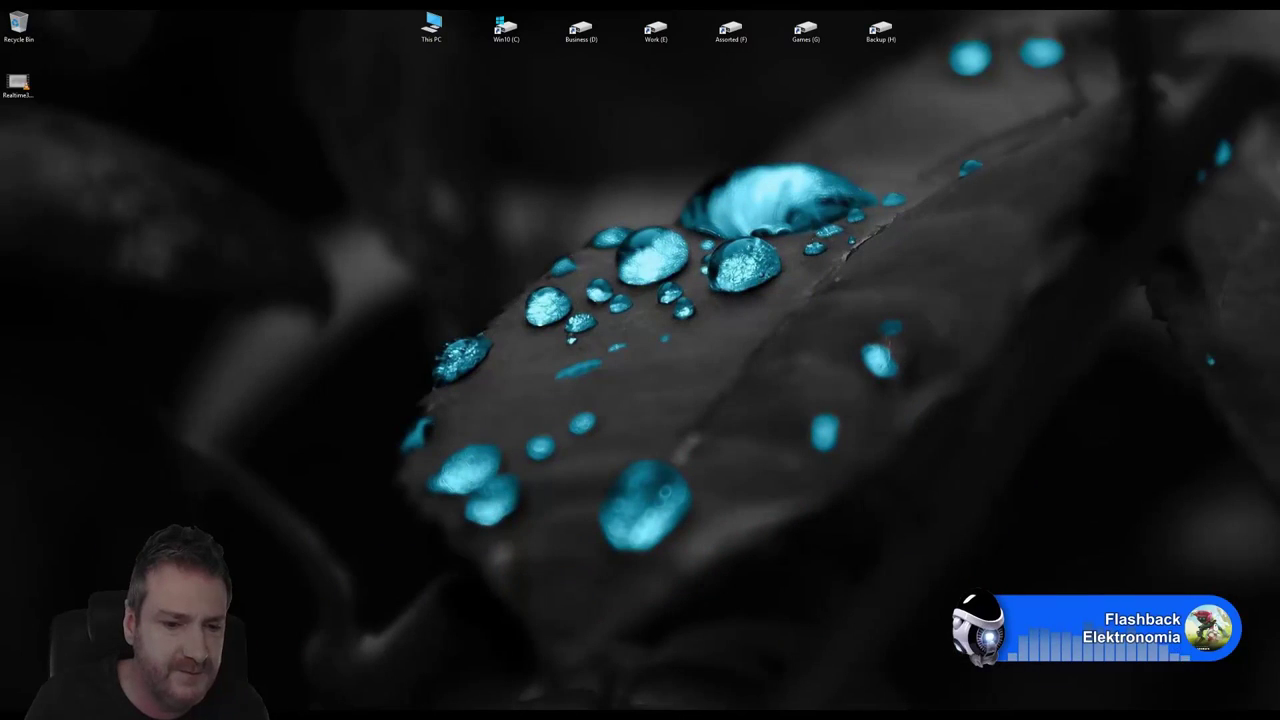
# Step: Switch to Photoshop, select the middle section of the column texture and paste it in place as a new layer
pyautogui.hotkey('alt', 'Tab')
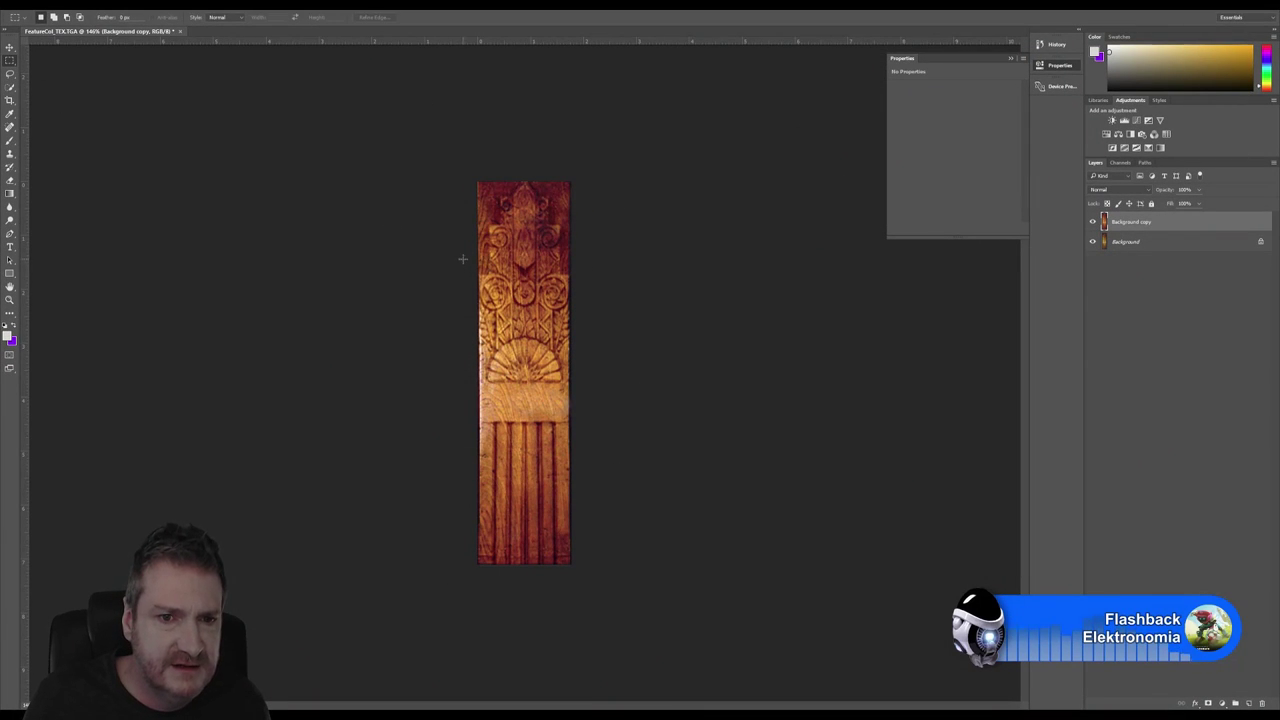
pyautogui.moveTo(462, 259); pyautogui.dragTo(639, 500)
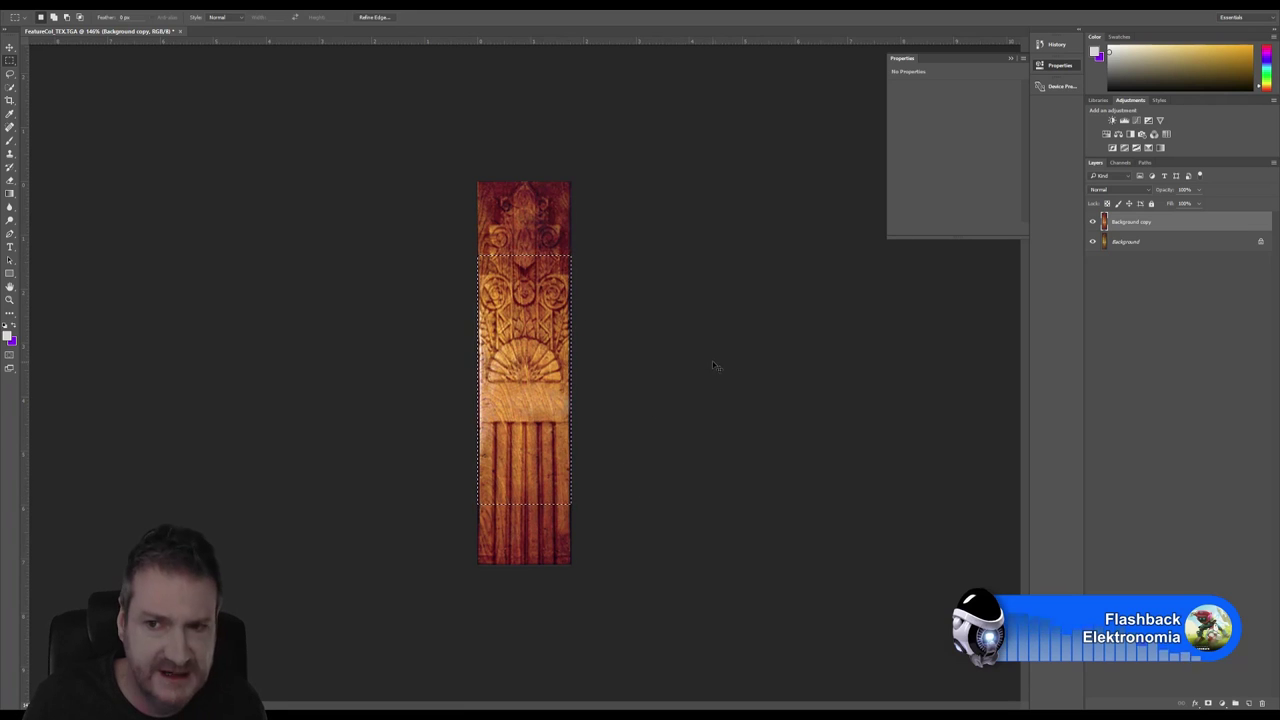
pyautogui.click(50, 5)
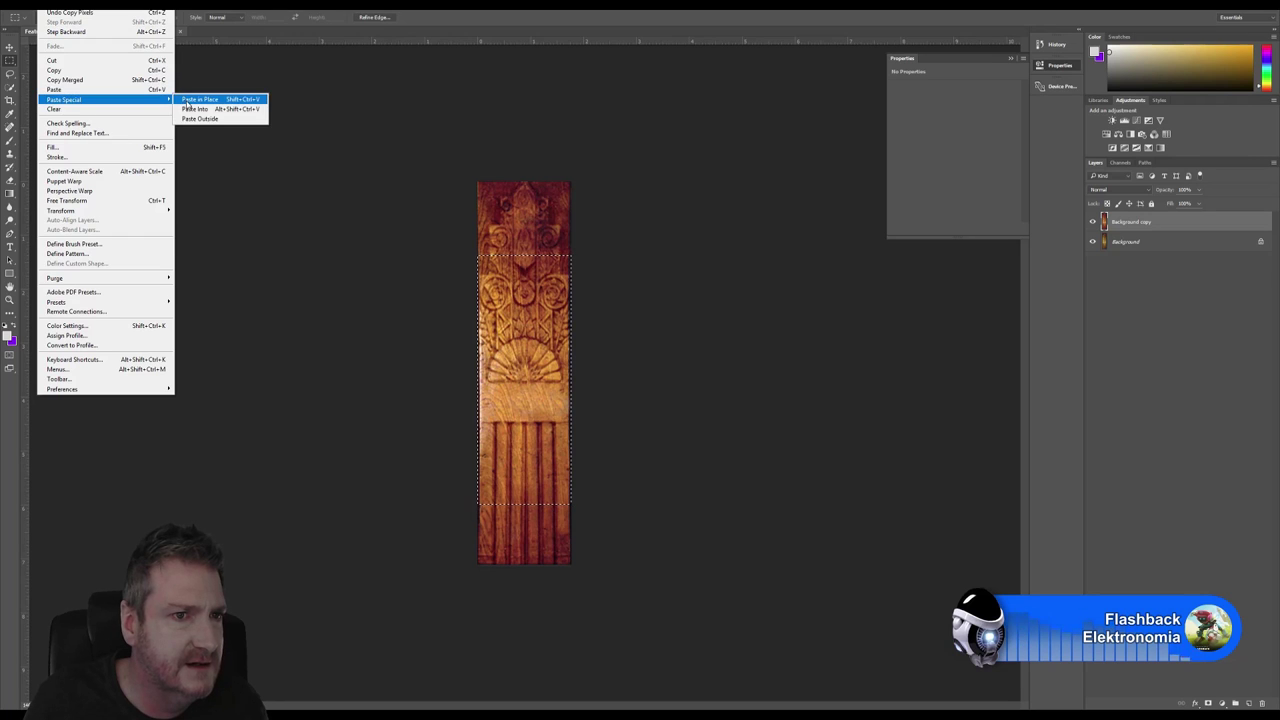
pyautogui.click(188, 100)
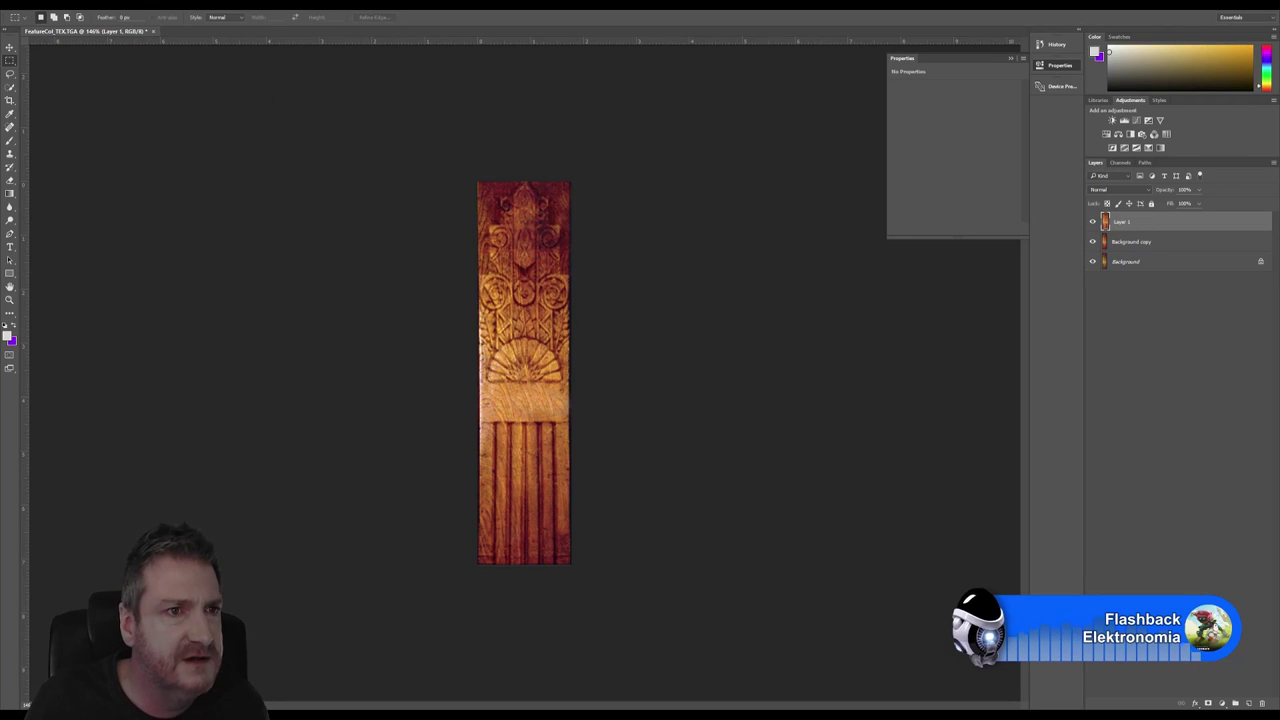
# Step: Apply Color Balance to the pasted layer with midtones red +35 and blue +18 and shadows red +9, and compare it with the original
pyautogui.click(68, 5)
pyautogui.moveTo(92, 28)
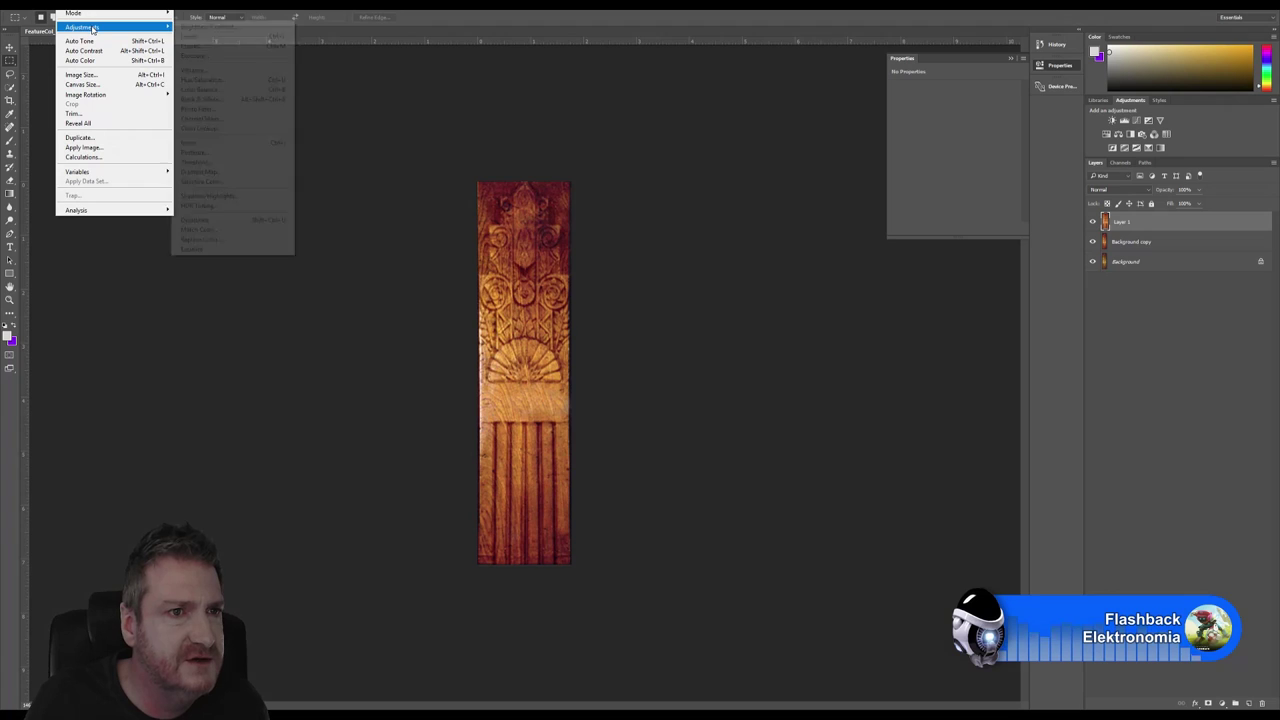
pyautogui.click(224, 90)
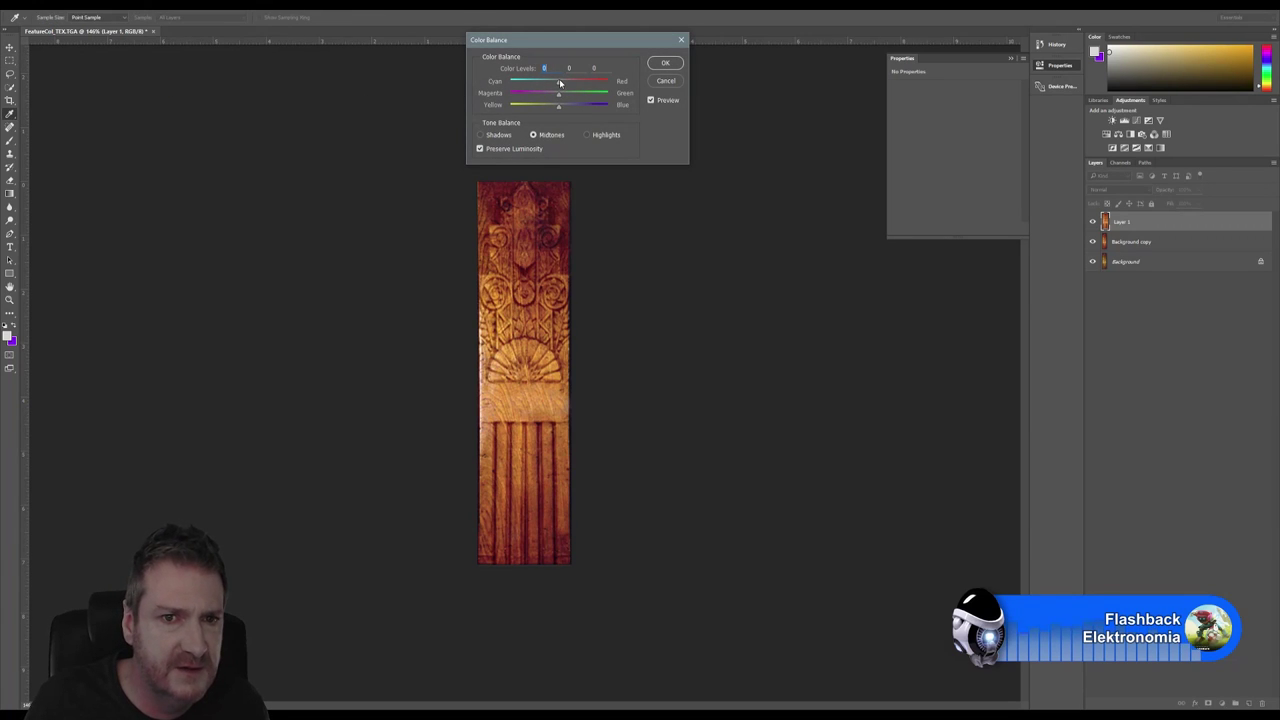
pyautogui.moveTo(562, 85); pyautogui.dragTo(571, 86)
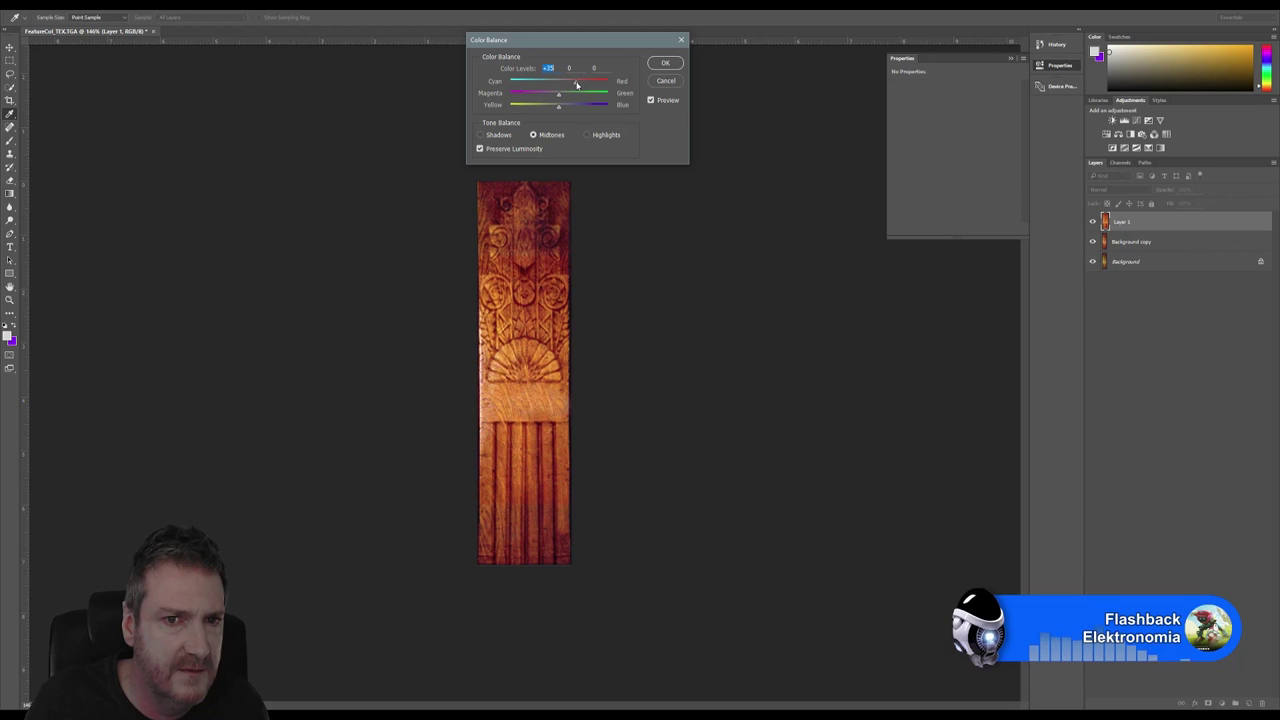
pyautogui.moveTo(559, 106); pyautogui.dragTo(568, 108)
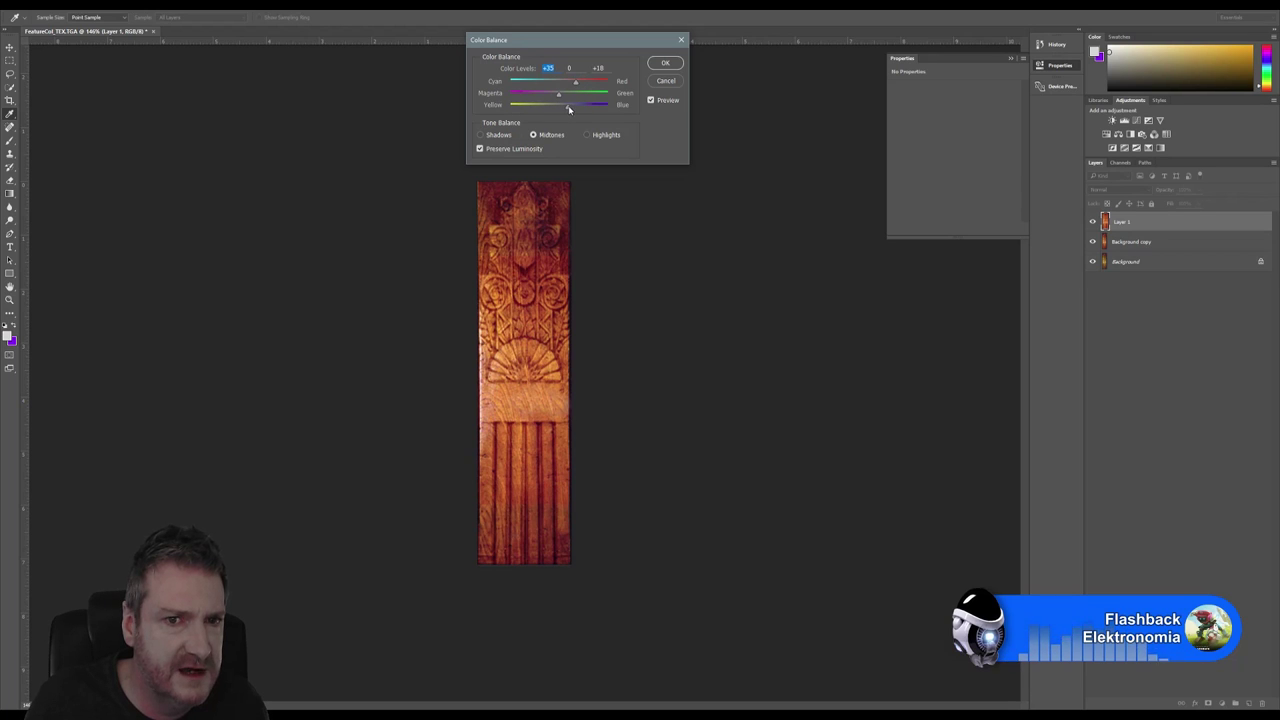
pyautogui.click(500, 135)
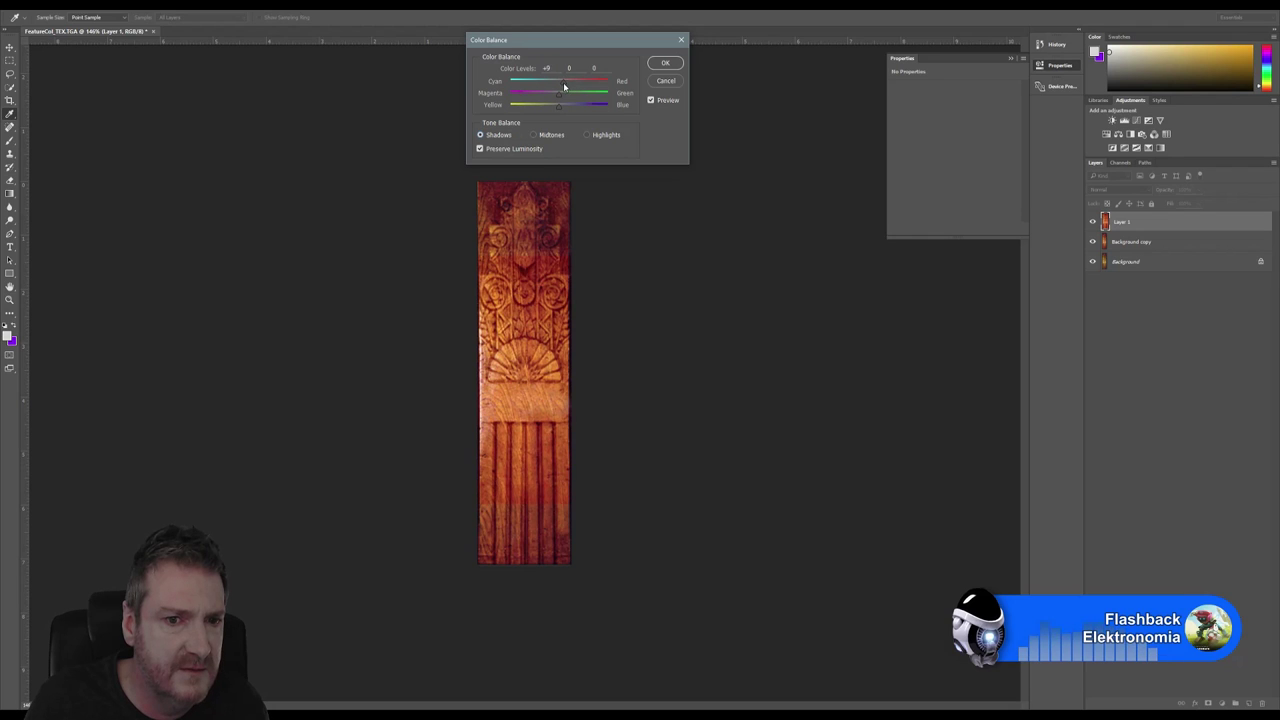
pyautogui.moveTo(564, 87); pyautogui.dragTo(564, 87)
pyautogui.click(665, 63)
pyautogui.press('m')
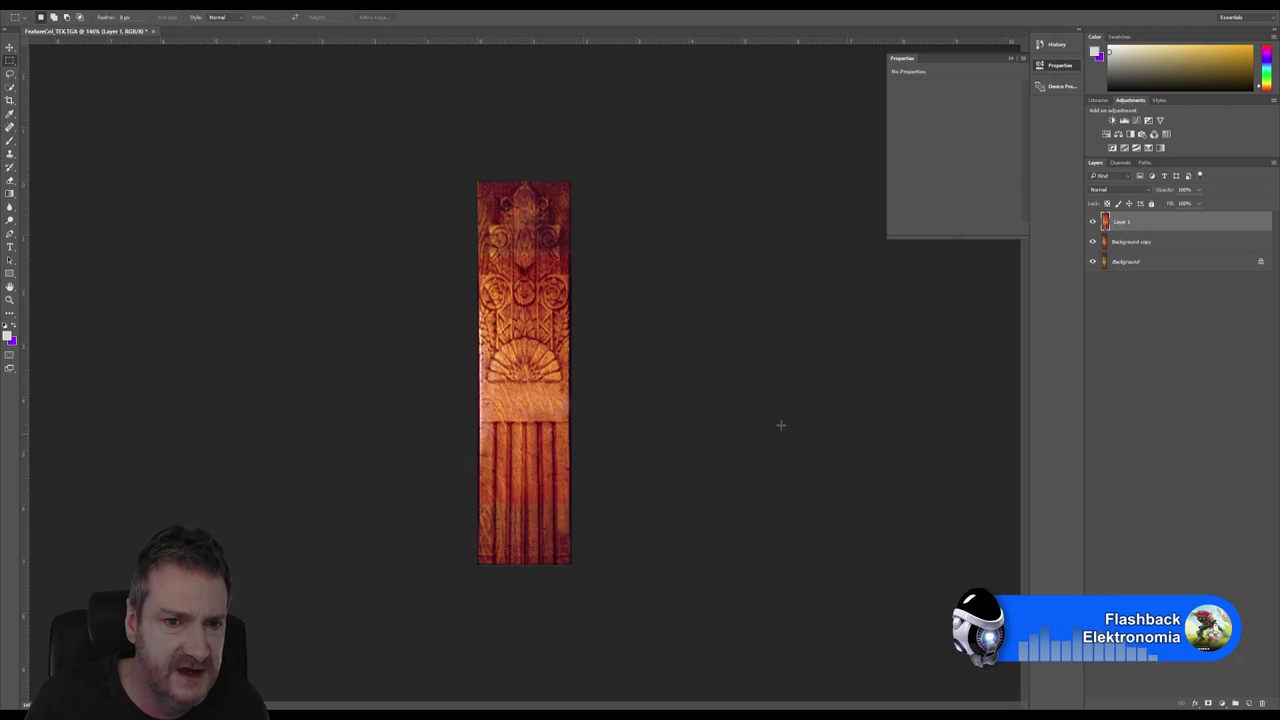
pyautogui.click(1094, 224)
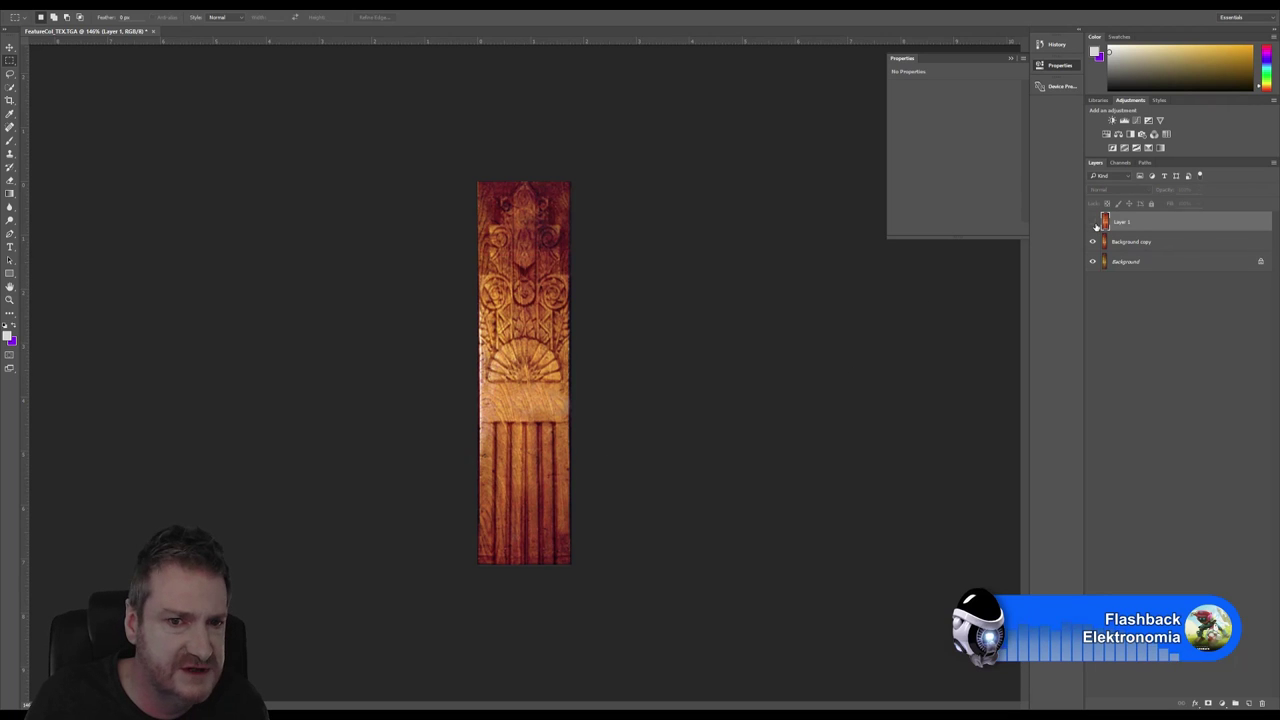
pyautogui.click(1094, 223)
pyautogui.click(1094, 223)
pyautogui.click(1094, 223)
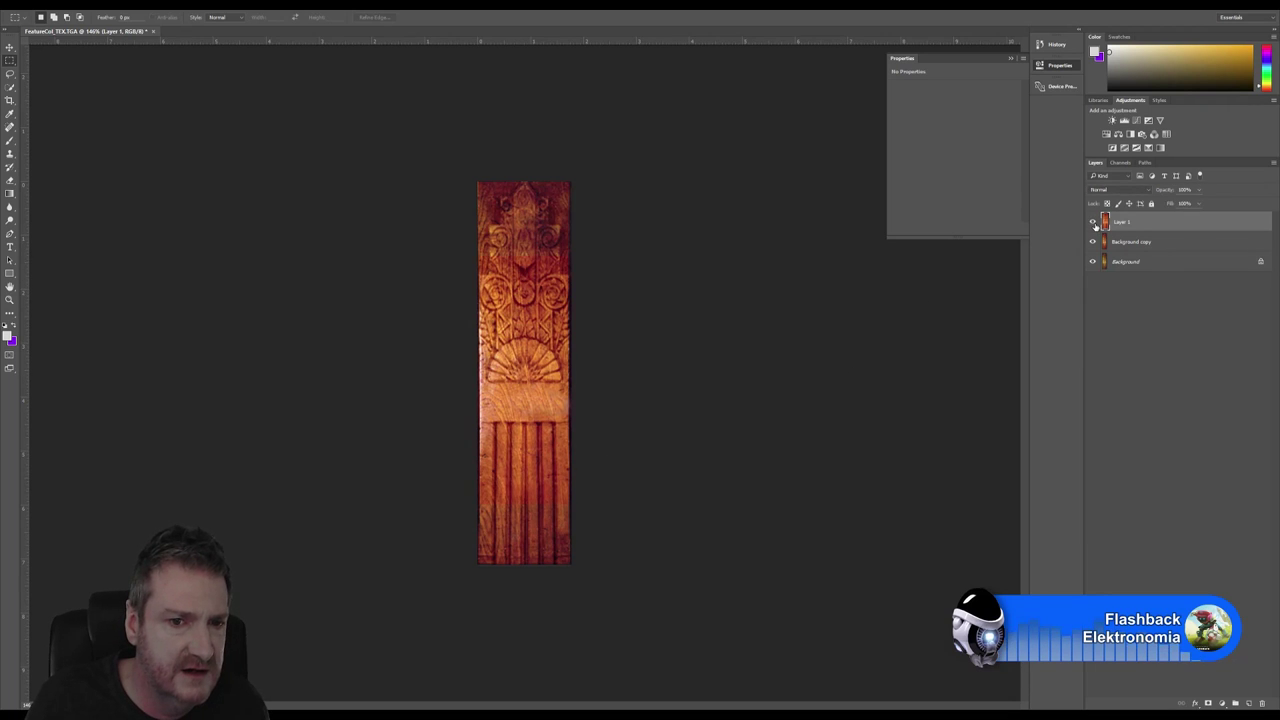
# Step: Blend the recolored layer's upper and lower edges into the texture using an enlarged Eraser at 40% opacity
pyautogui.click(11, 180)
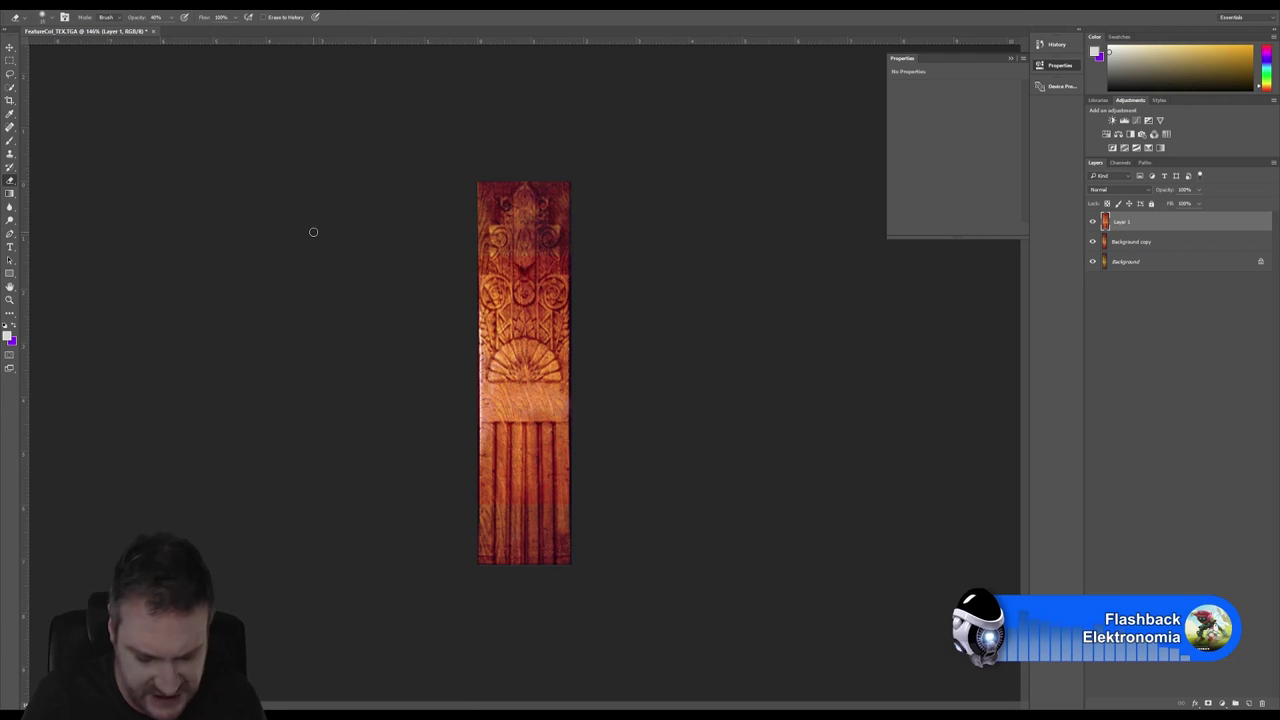
pyautogui.press(']')
pyautogui.press(']')
pyautogui.press(']')
pyautogui.press(']')
pyautogui.press(']')
pyautogui.press(']')
pyautogui.press(']')
pyautogui.press(']')
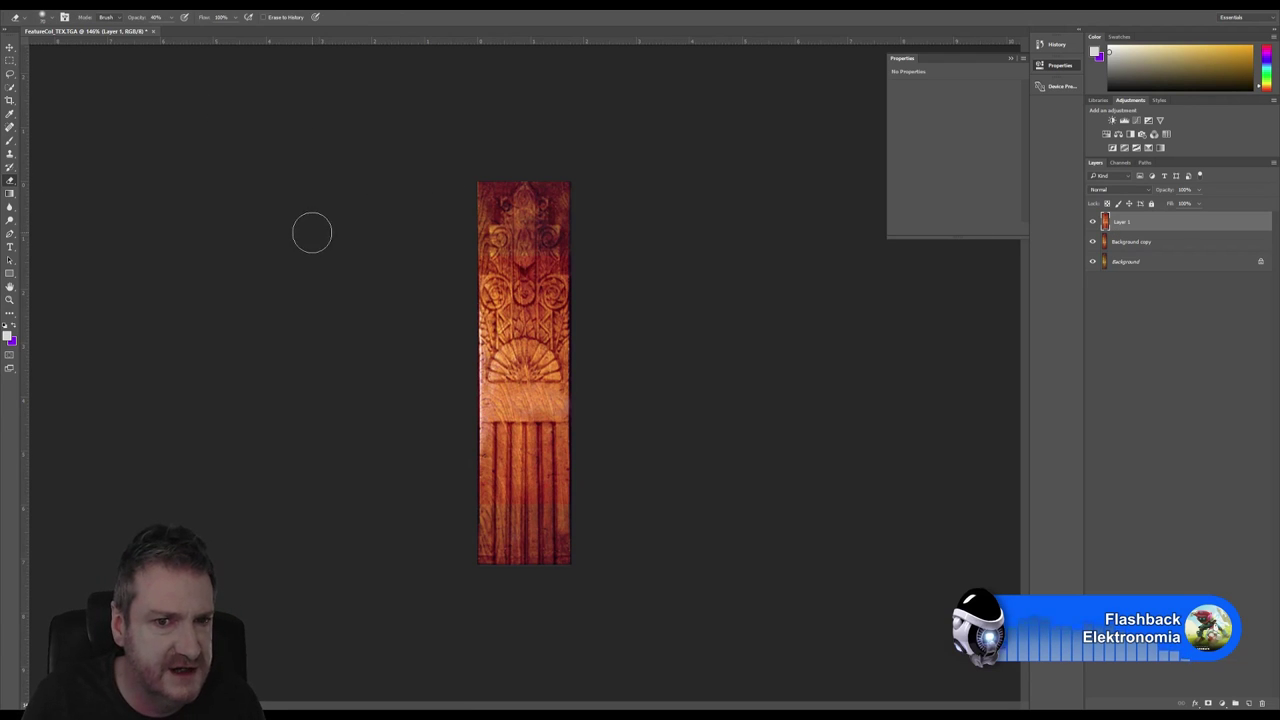
pyautogui.press(']')
pyautogui.press(']')
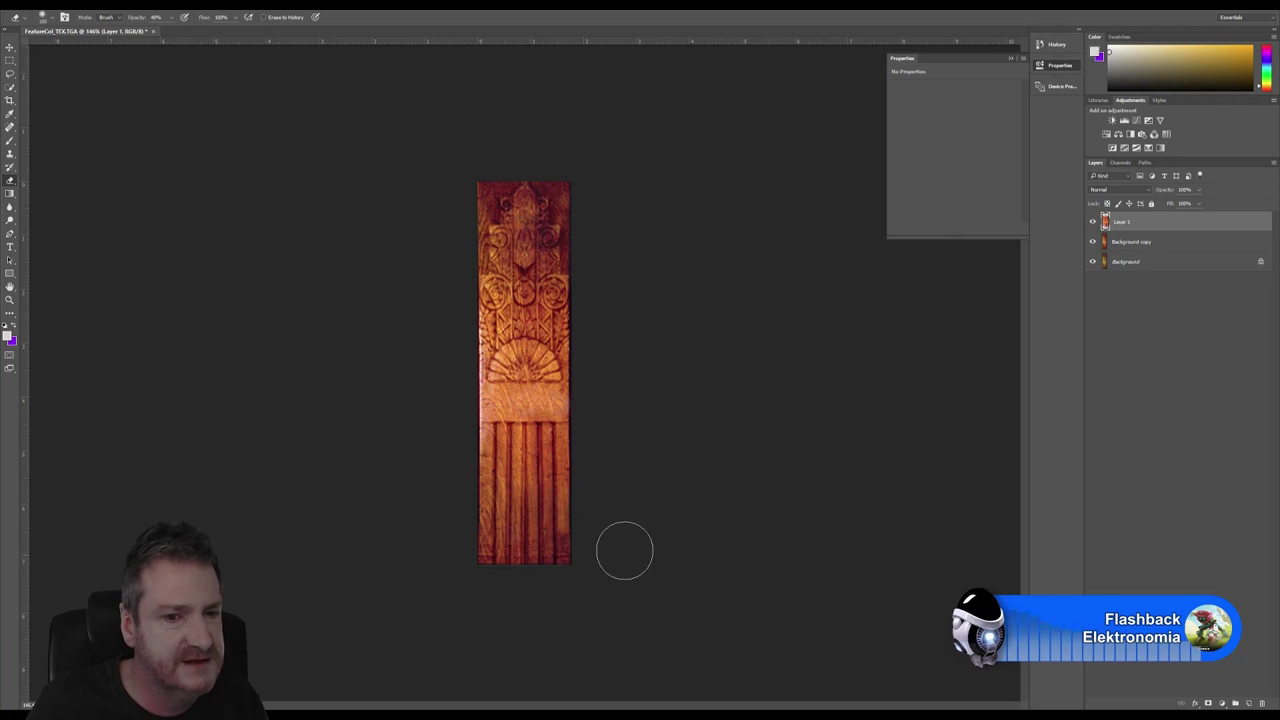
pyautogui.click(10, 49)
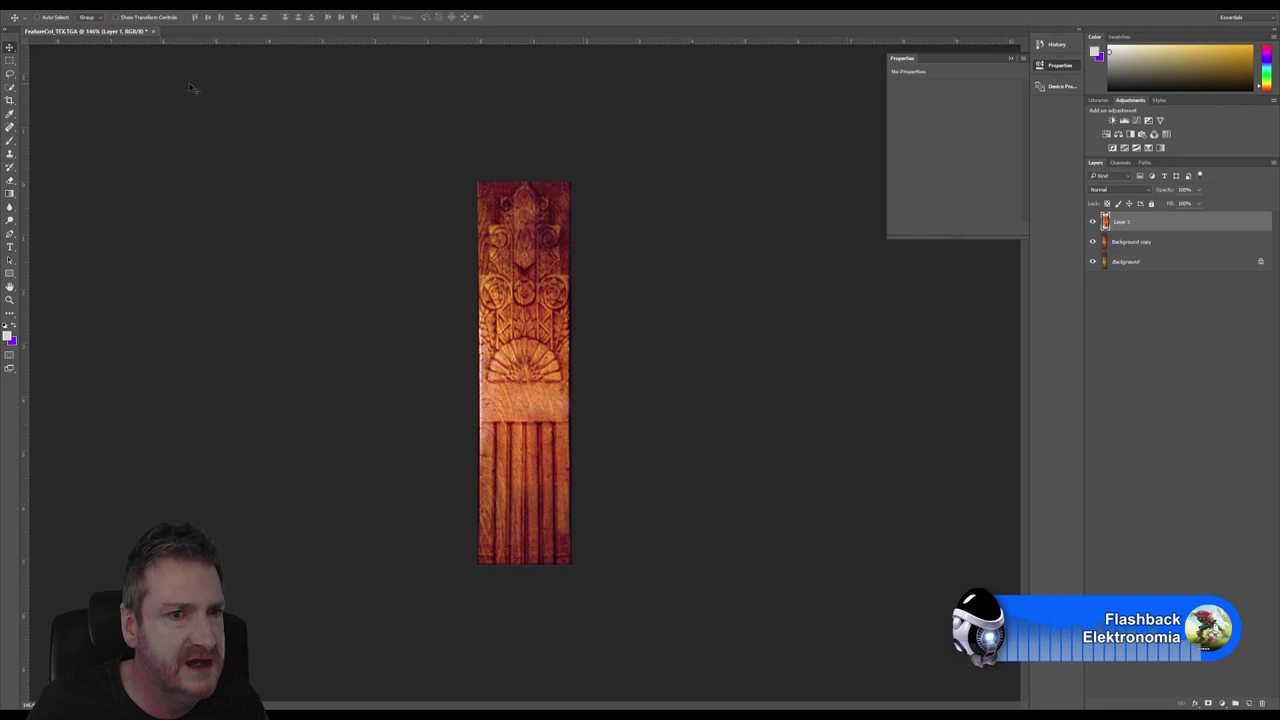
# Step: Compare the texture with and without the recolored layer, and paste a merged copy of the whole column as a new top layer
pyautogui.click(1092, 223)
pyautogui.click(1092, 223)
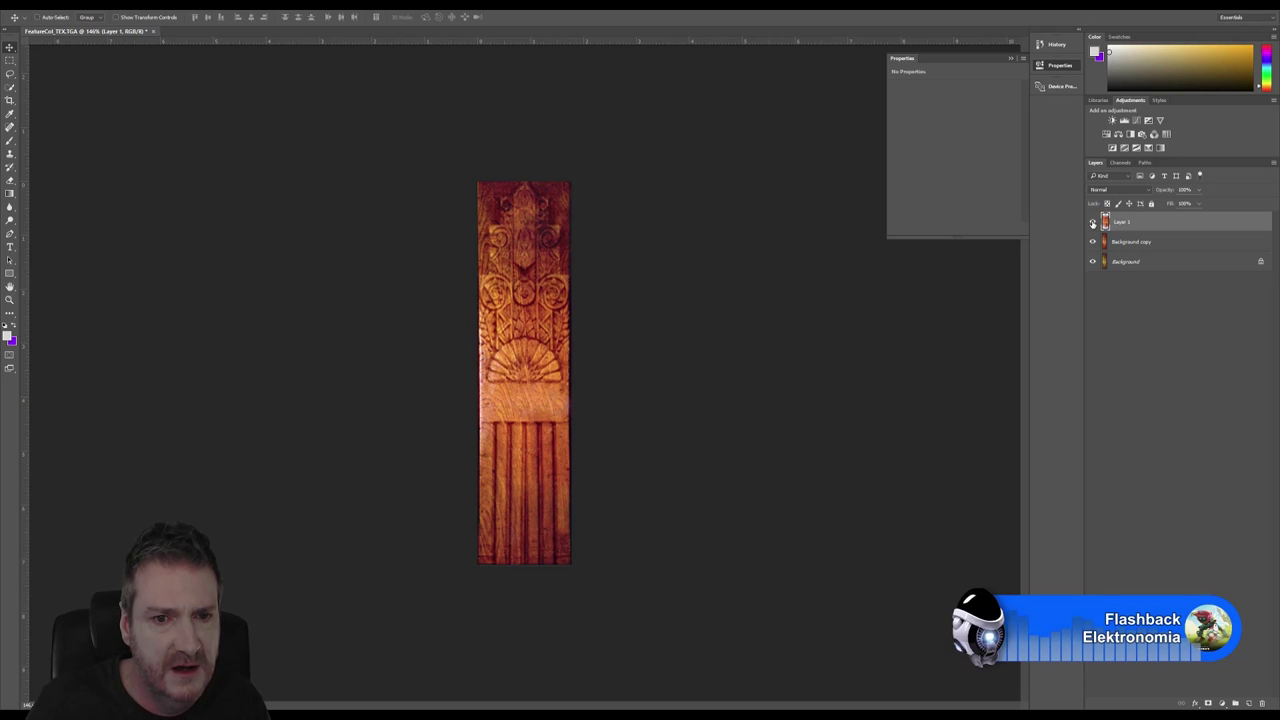
pyautogui.click(1092, 222)
pyautogui.click(1092, 222)
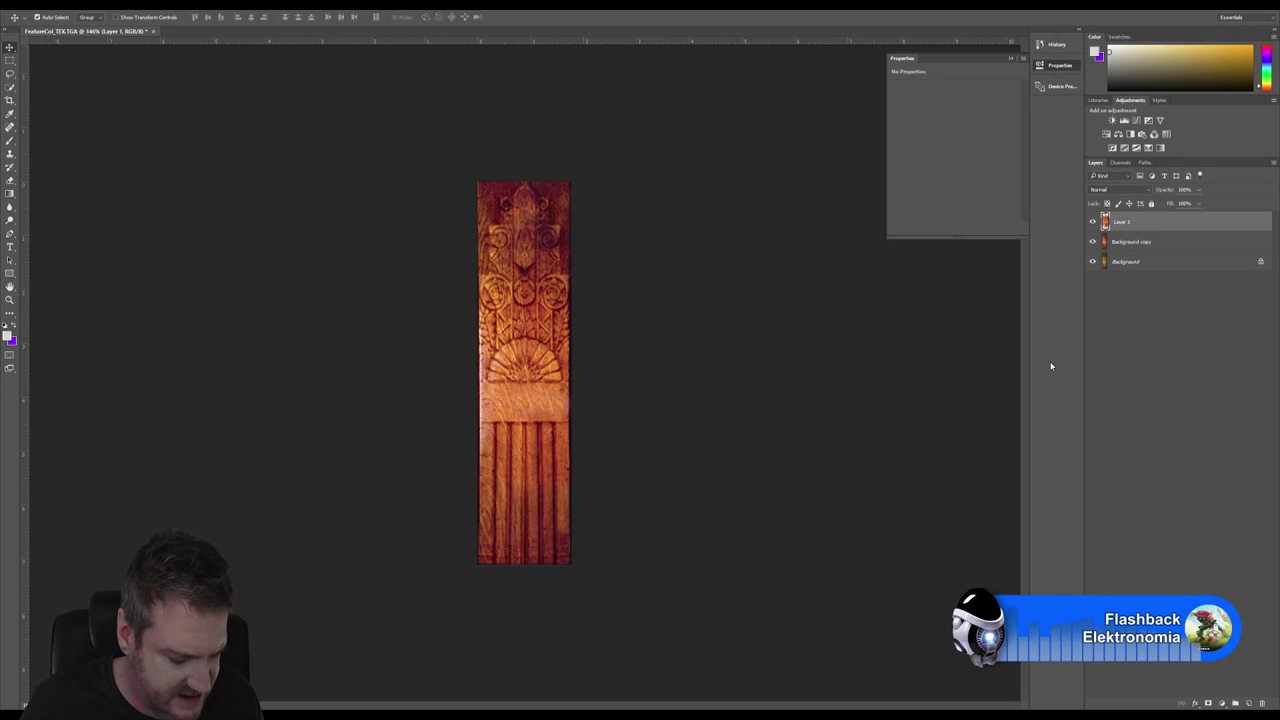
pyautogui.hotkey('ctrl', 'a')
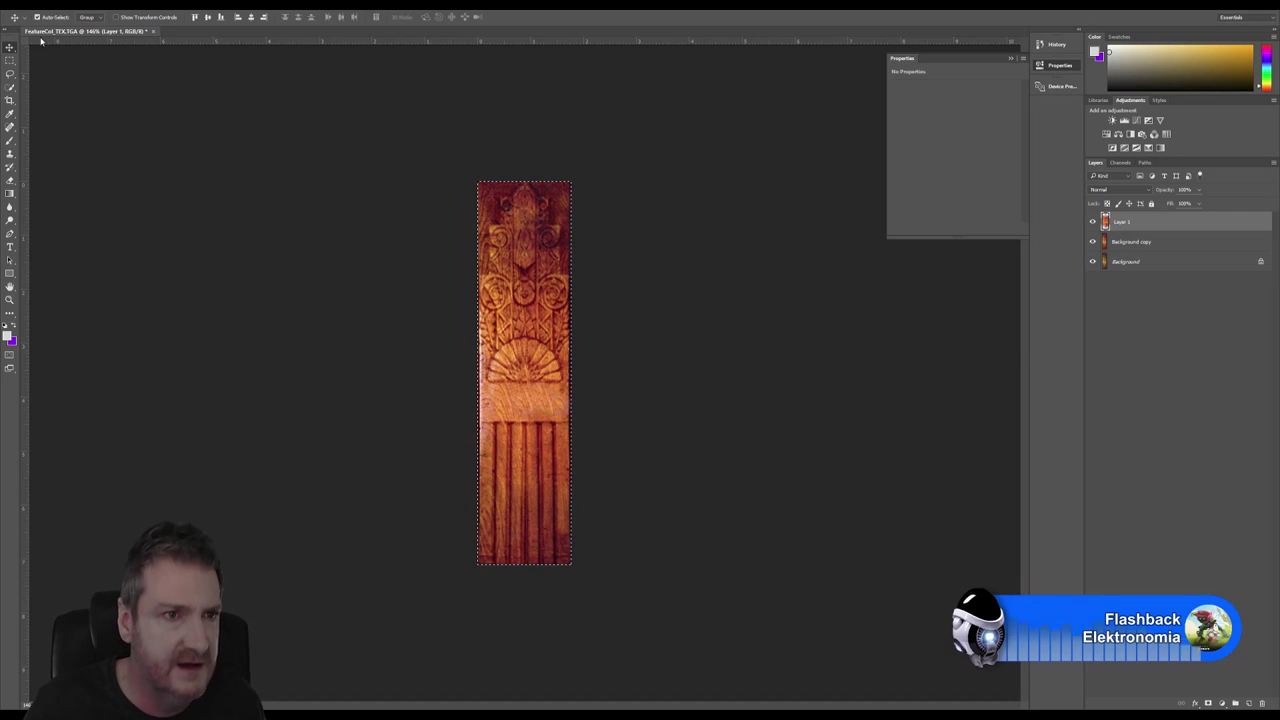
pyautogui.hotkey('ctrl', 'j')
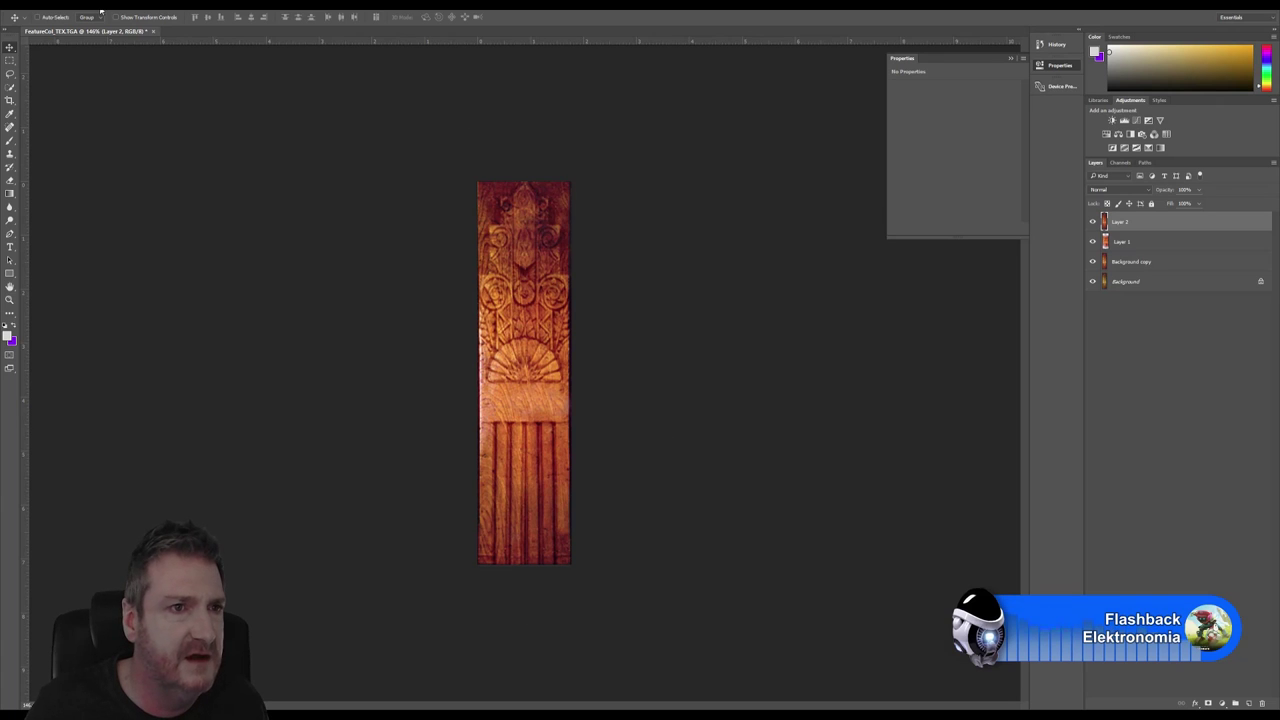
# Step: Reduce the merged layer's saturation to -15 with Hue/Saturation and compare it with the layers beneath
pyautogui.click(68, 6)
pyautogui.moveTo(93, 29)
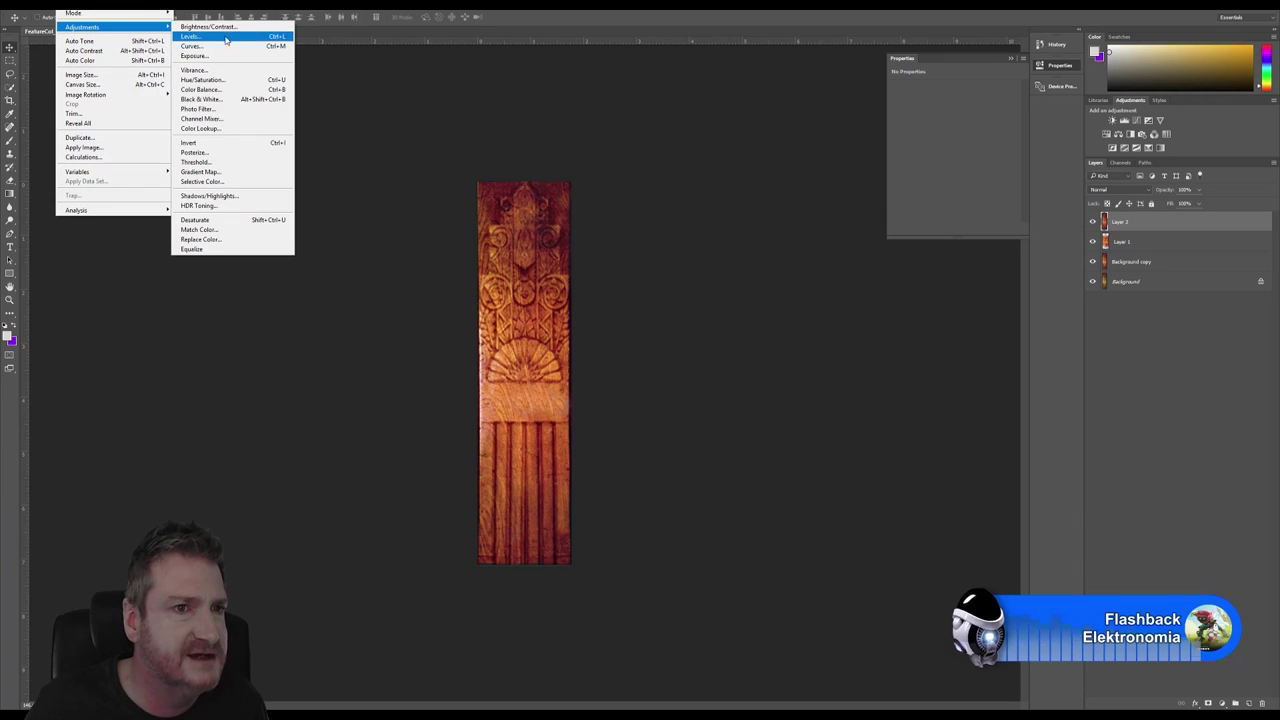
pyautogui.click(206, 84)
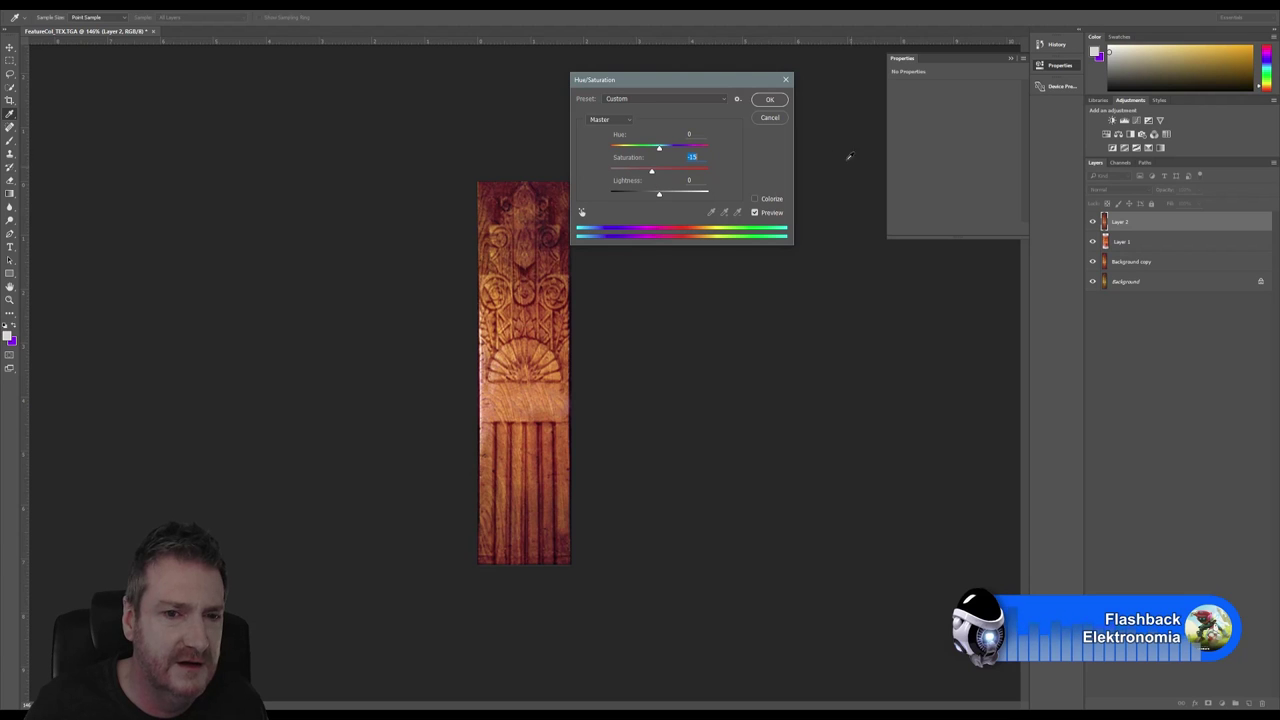
pyautogui.click(770, 100)
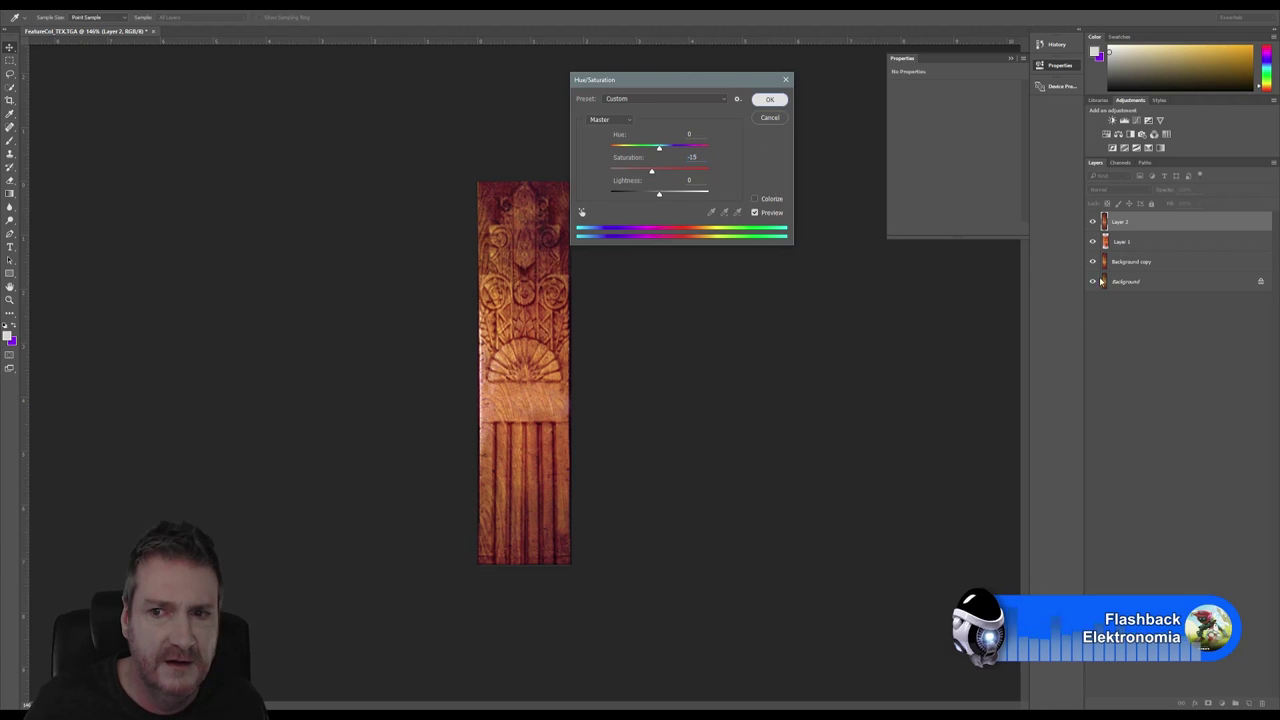
pyautogui.click(1093, 222)
pyautogui.click(1093, 222)
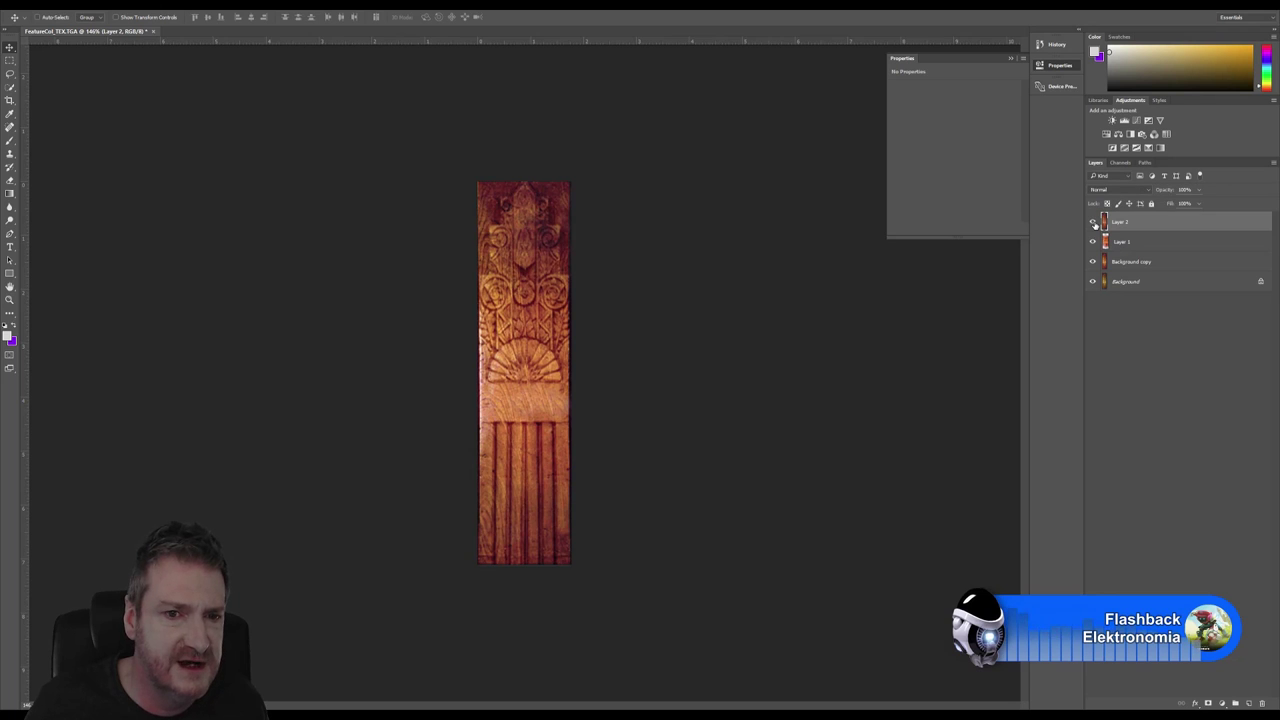
pyautogui.click(1093, 222)
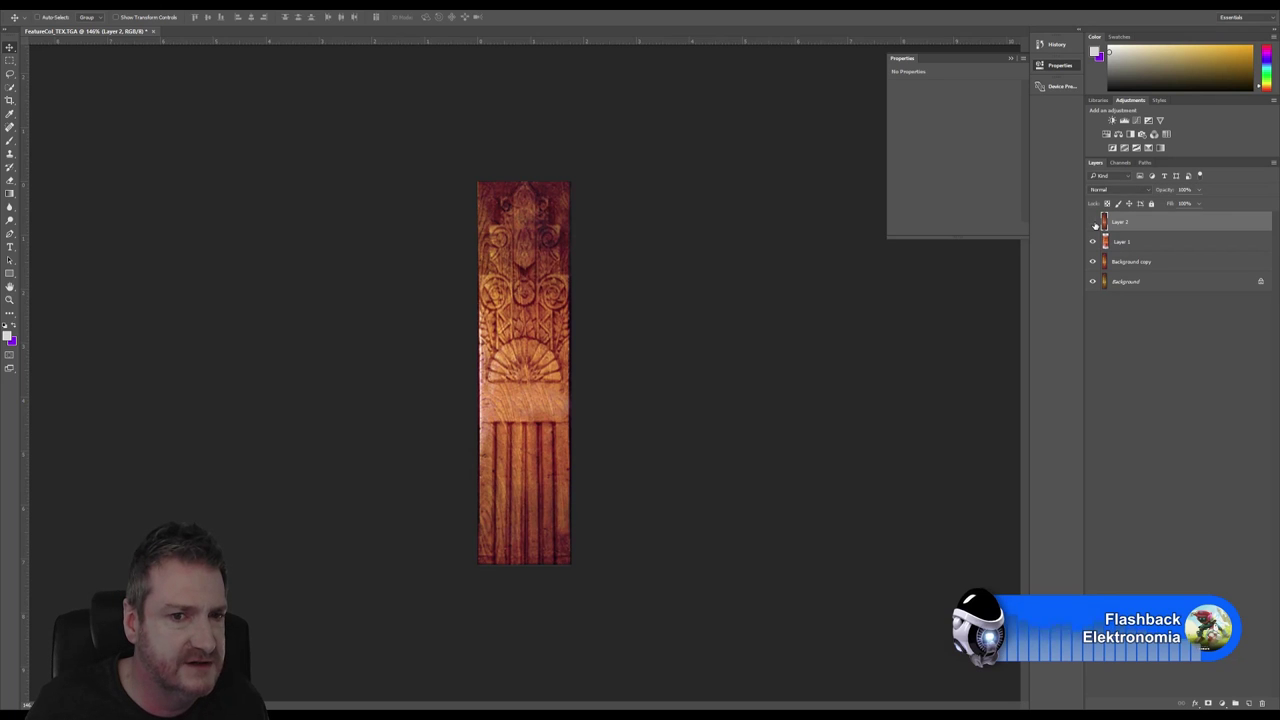
pyautogui.click(1093, 222)
pyautogui.click(1093, 222)
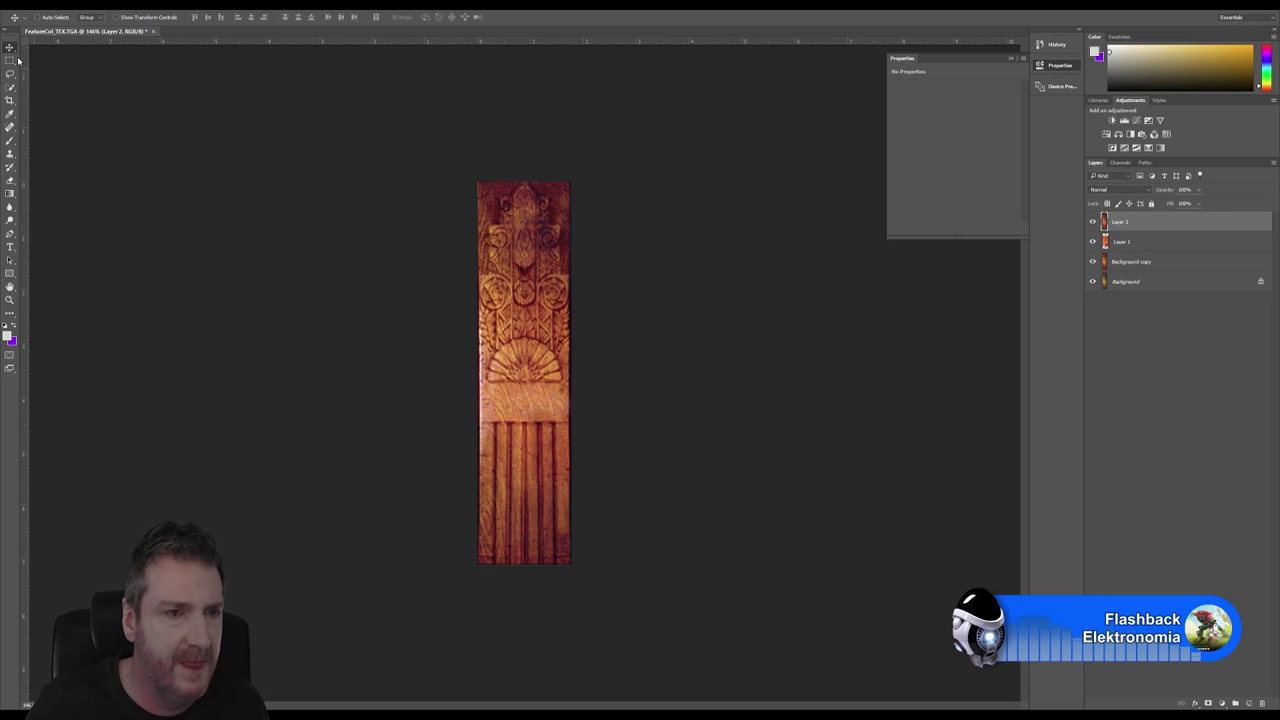
# Step: Save the texture as a PNG over the existing FeatureCol_Color.png in Deco_Model, with Smallest / Slow compression and no interlacing
pyautogui.click(22, 4)
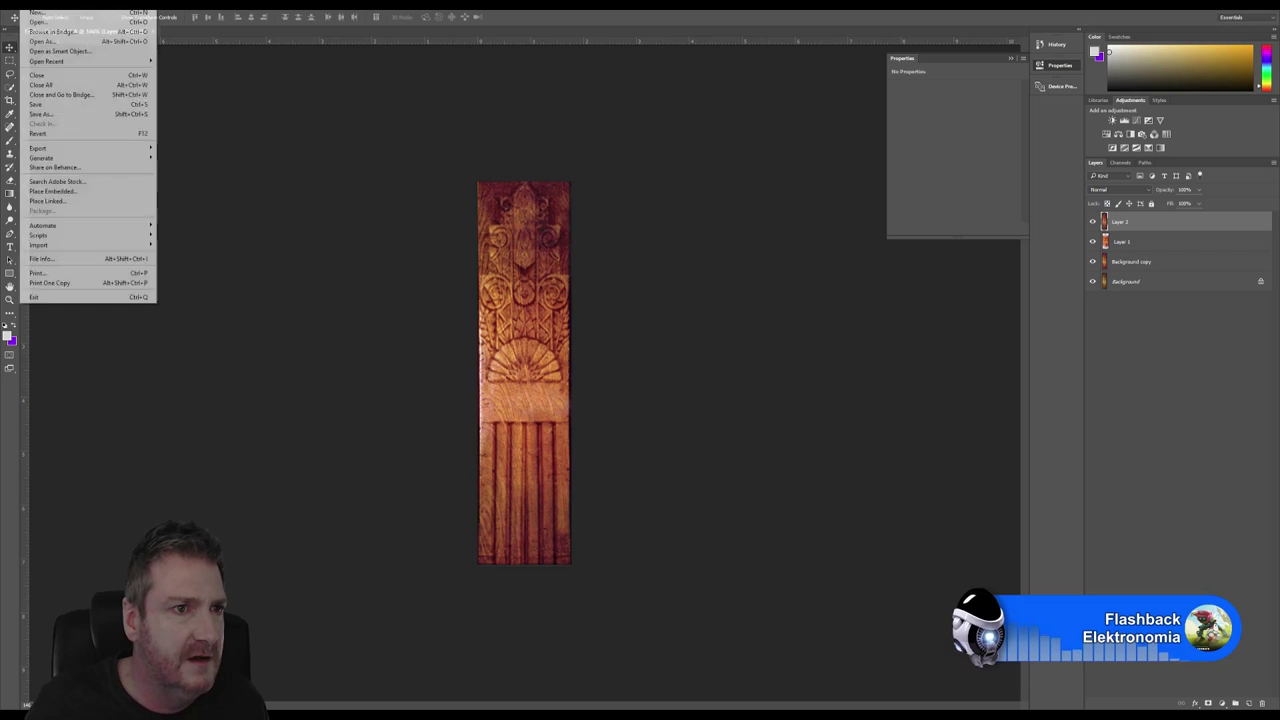
pyautogui.click(75, 116)
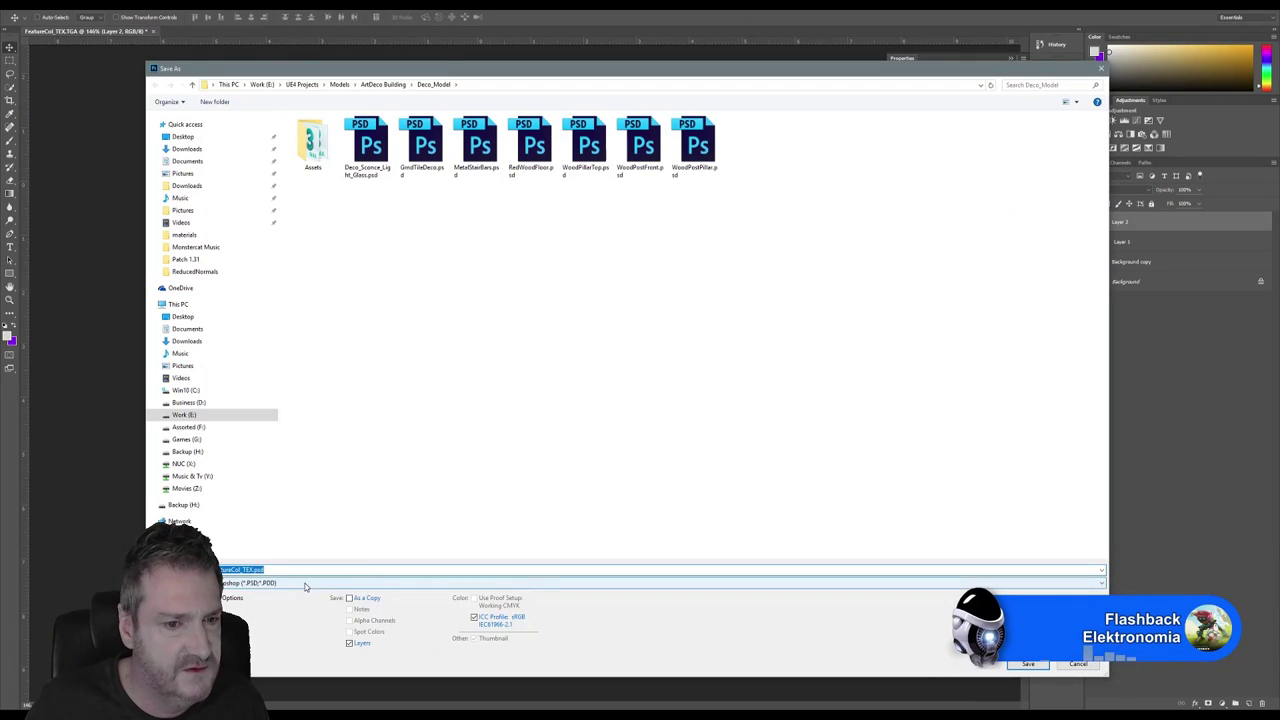
pyautogui.click(300, 583)
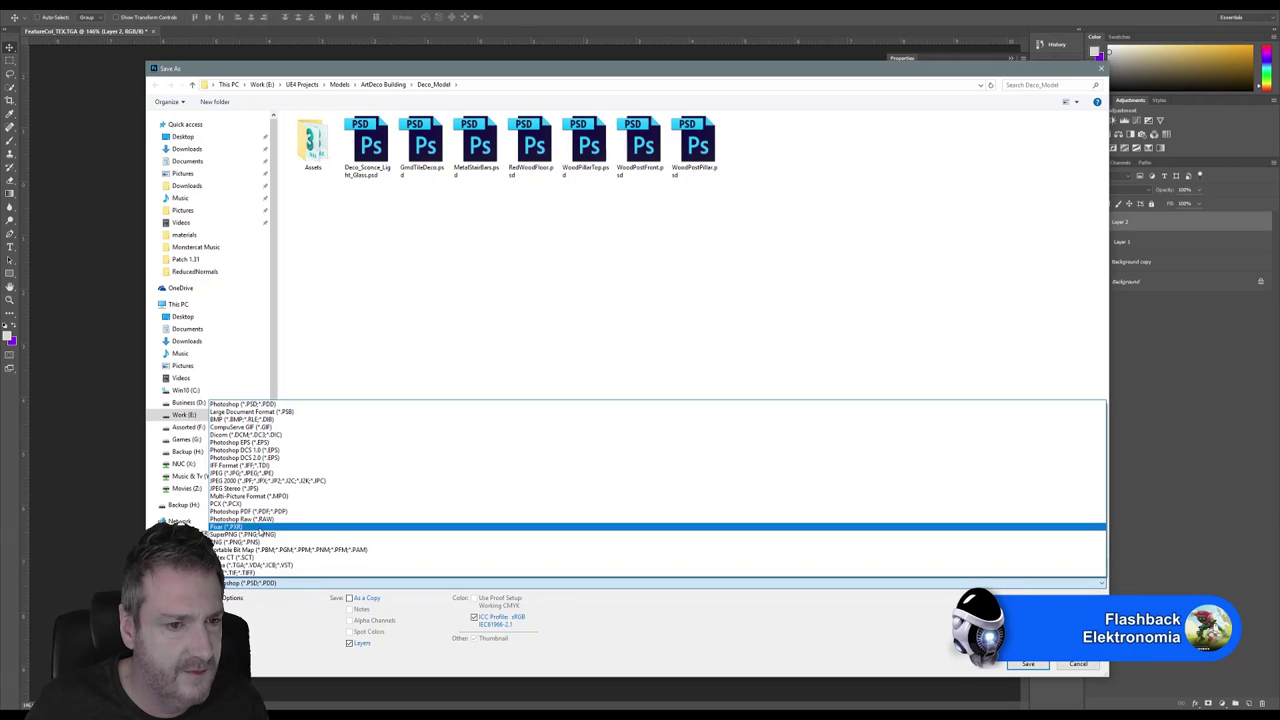
pyautogui.click(235, 542)
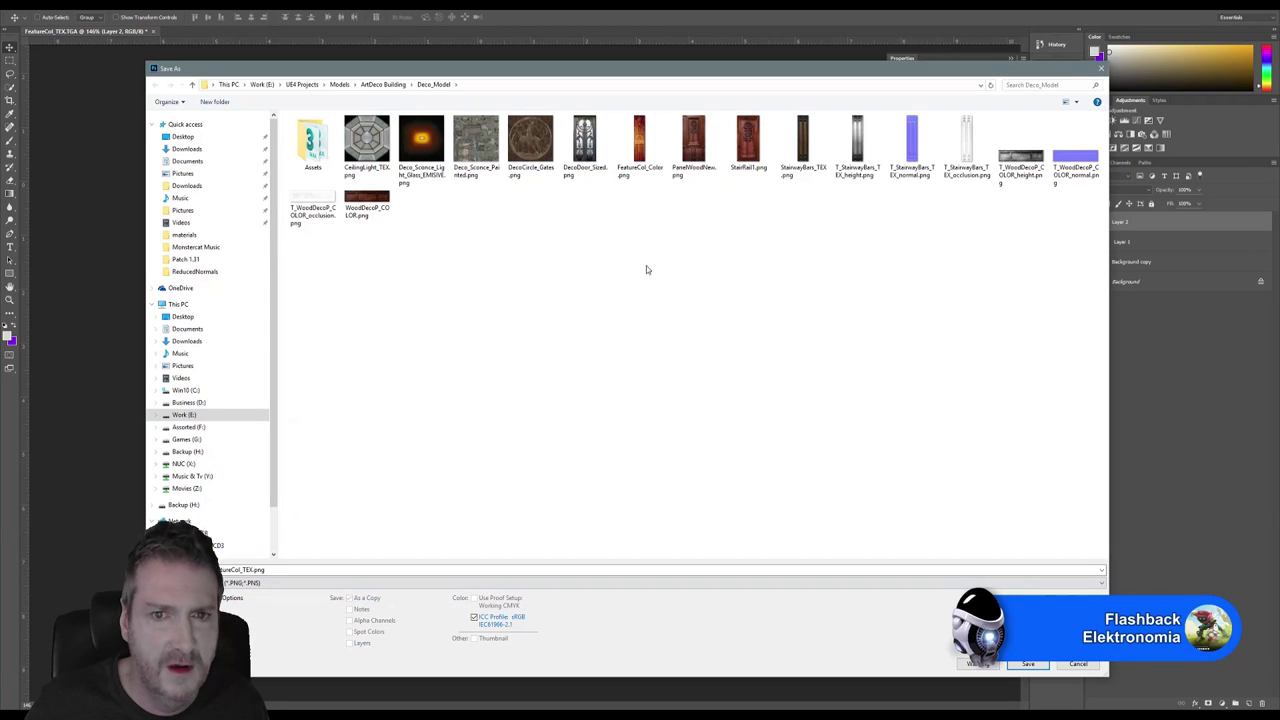
pyautogui.doubleClick(639, 155)
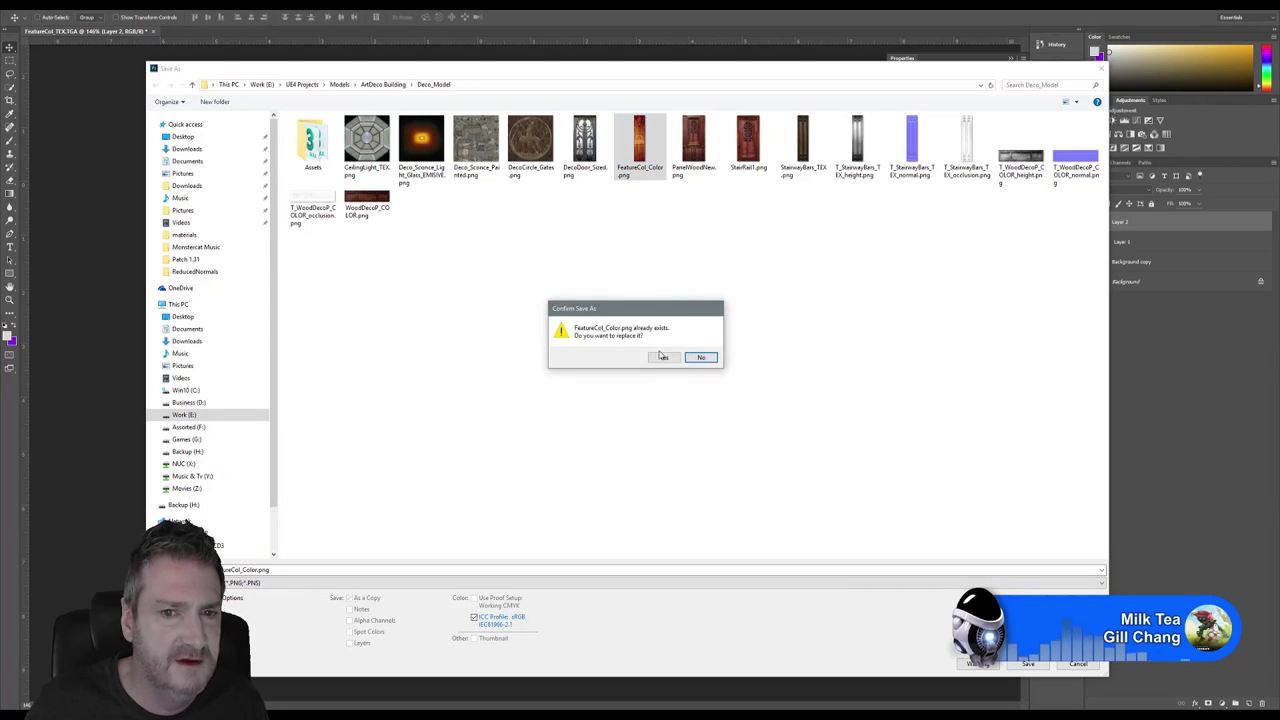
pyautogui.click(663, 358)
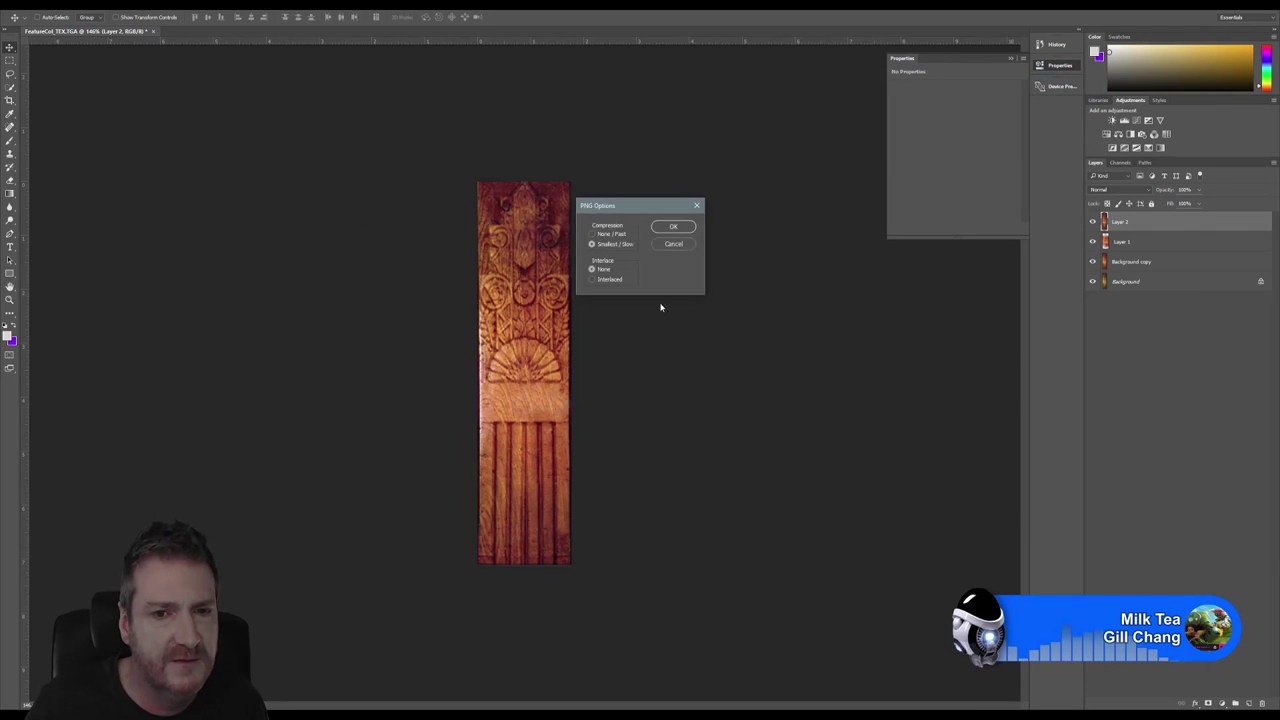
pyautogui.click(661, 228)
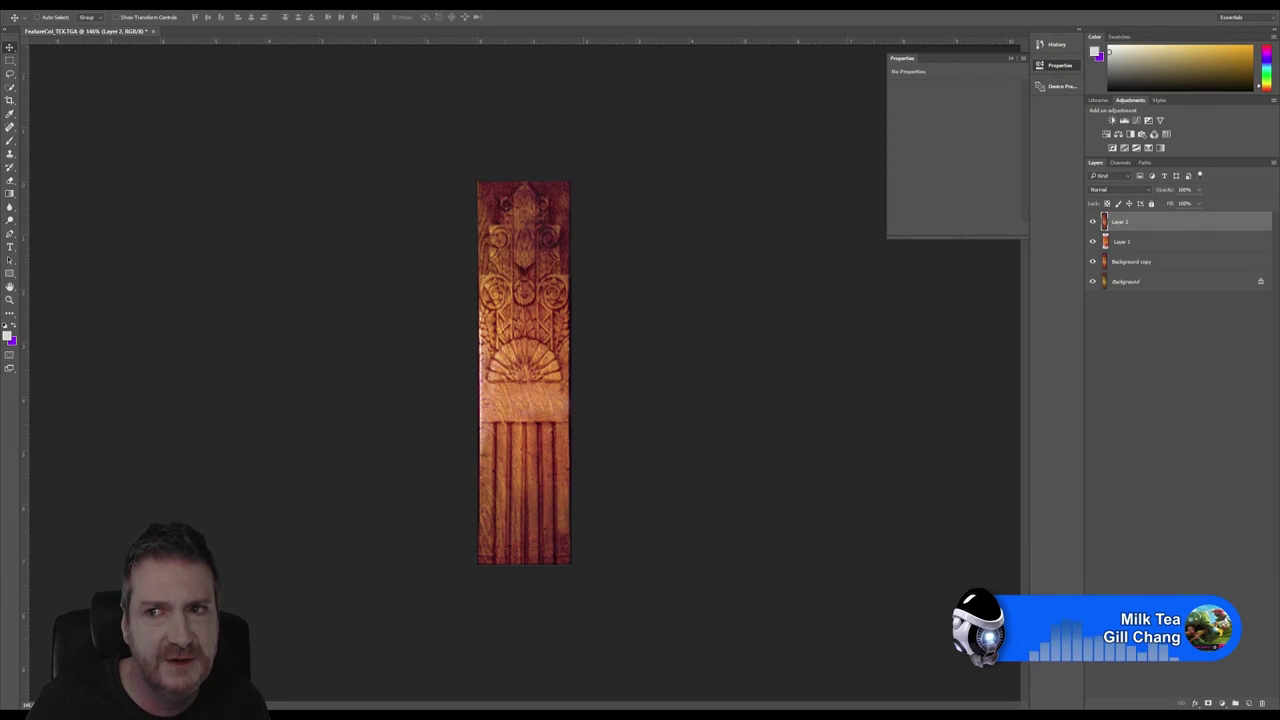
# Step: Switch to Unreal Engine and reimport the FeatureCol_Color texture from its source file
pyautogui.press('super+d')
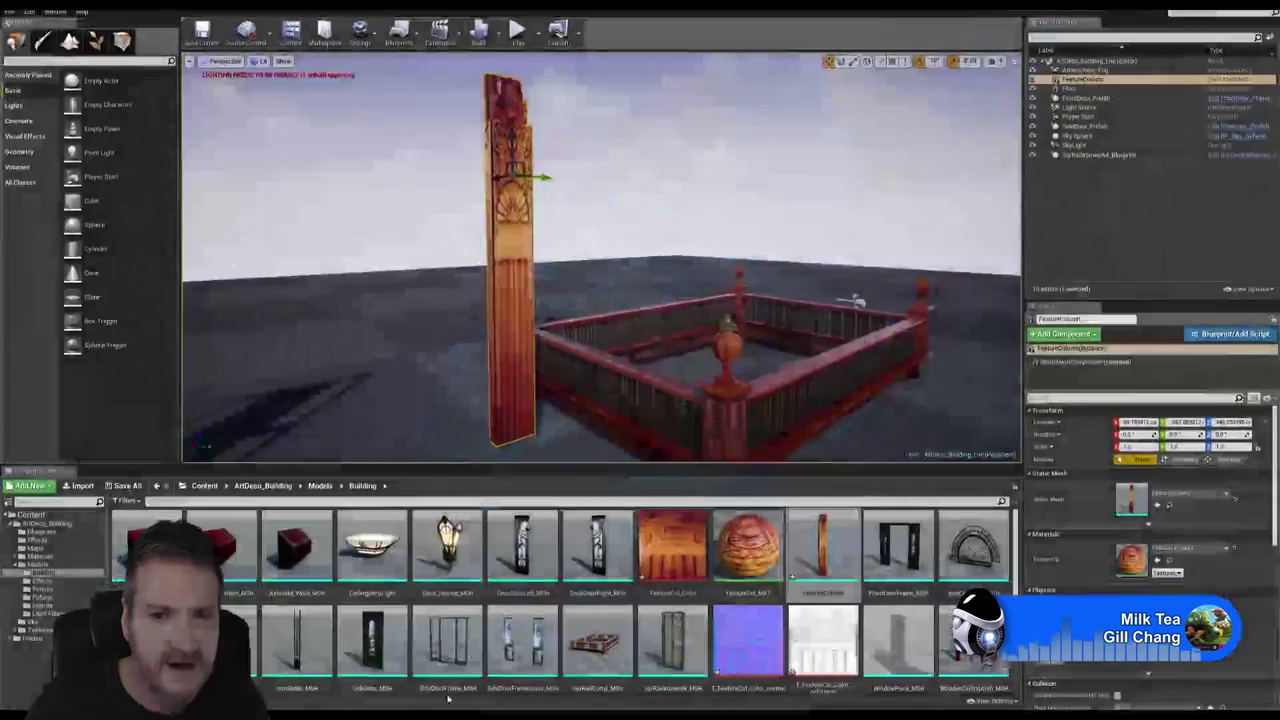
pyautogui.rightClick(662, 543)
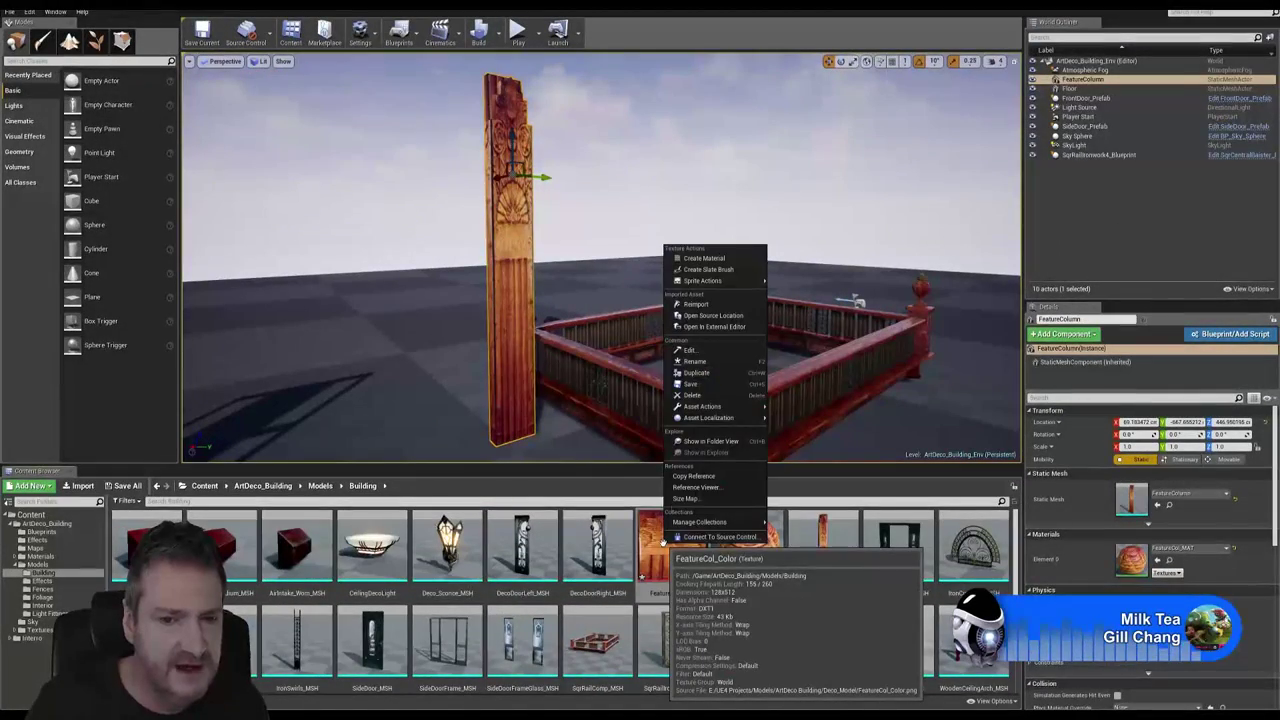
pyautogui.click(703, 317)
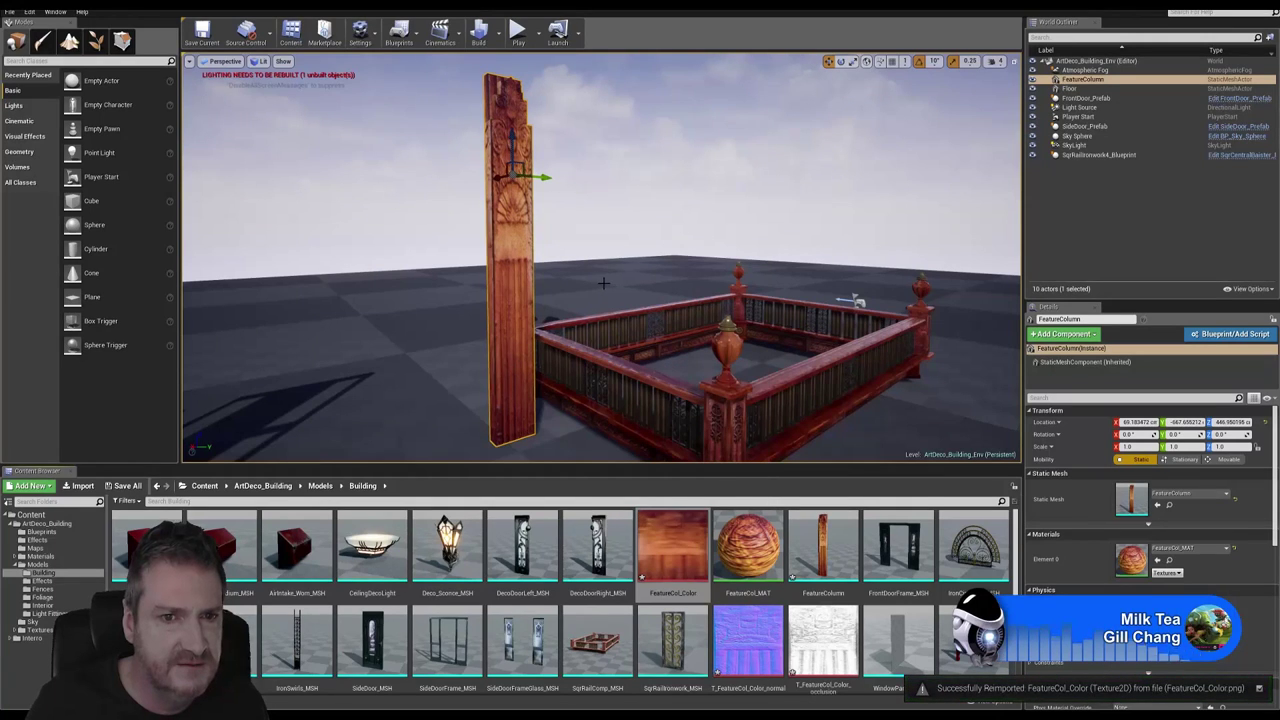
# Step: Examine the retextured column from several angles and distances, comparing its wood color with the railing
pyautogui.moveTo(600, 260); pyautogui.dragTo(572, 262, button='right')
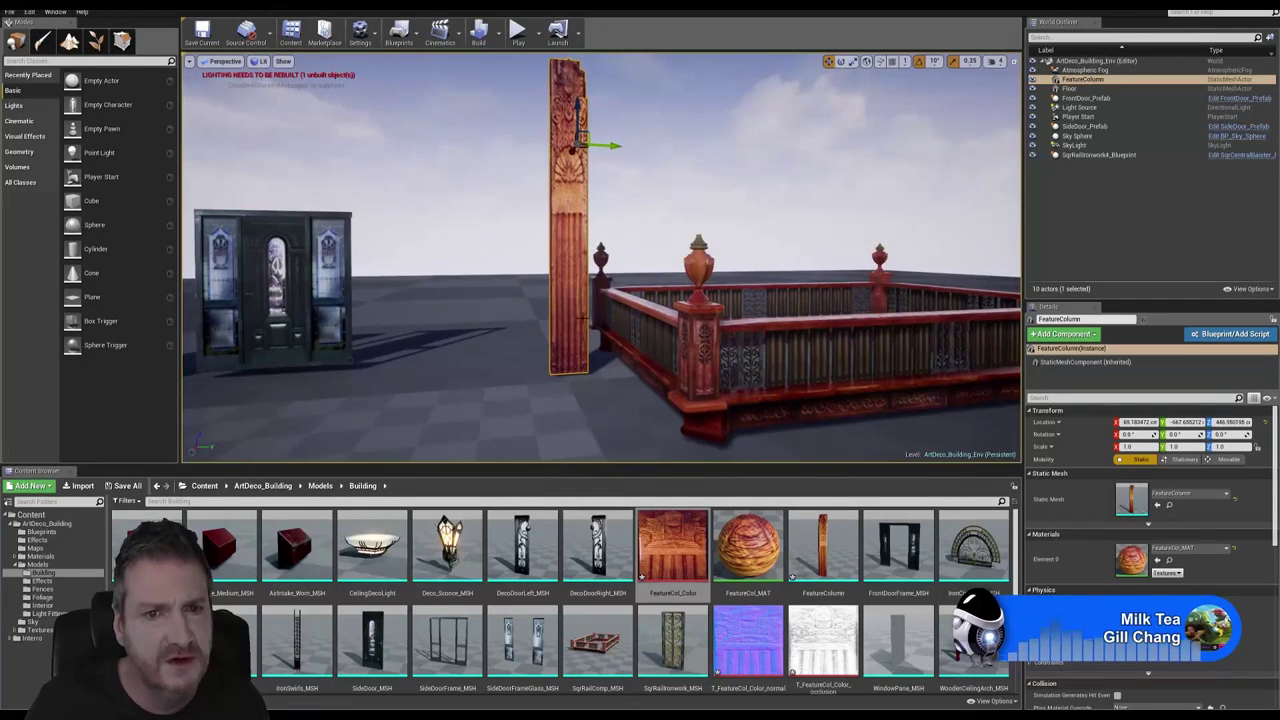
pyautogui.moveTo(582, 318); pyautogui.dragTo(566, 280, button='right')
pyautogui.moveTo(899, 304); pyautogui.dragTo(935, 304, button='right')
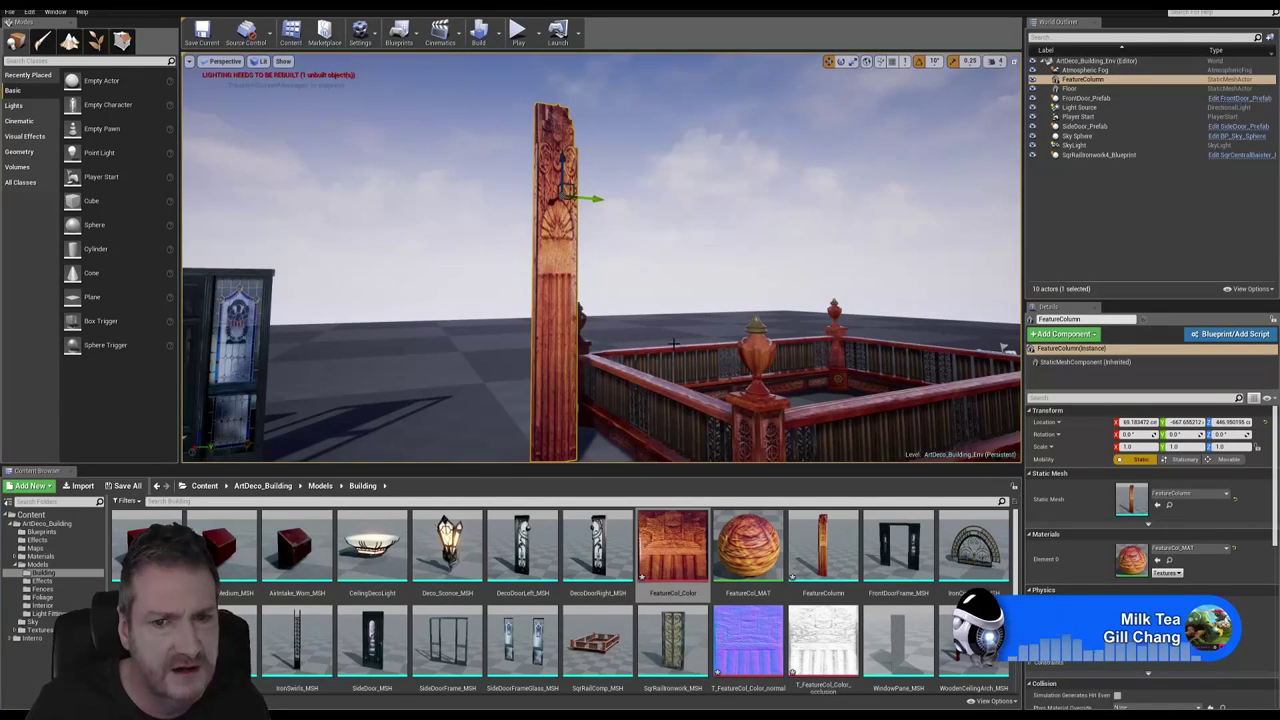
pyautogui.moveTo(674, 343); pyautogui.dragTo(746, 356, button='right')
pyautogui.moveTo(940, 285); pyautogui.dragTo(808, 257, button='right')
pyautogui.moveTo(600, 257); pyautogui.dragTo(700, 257, button='right')
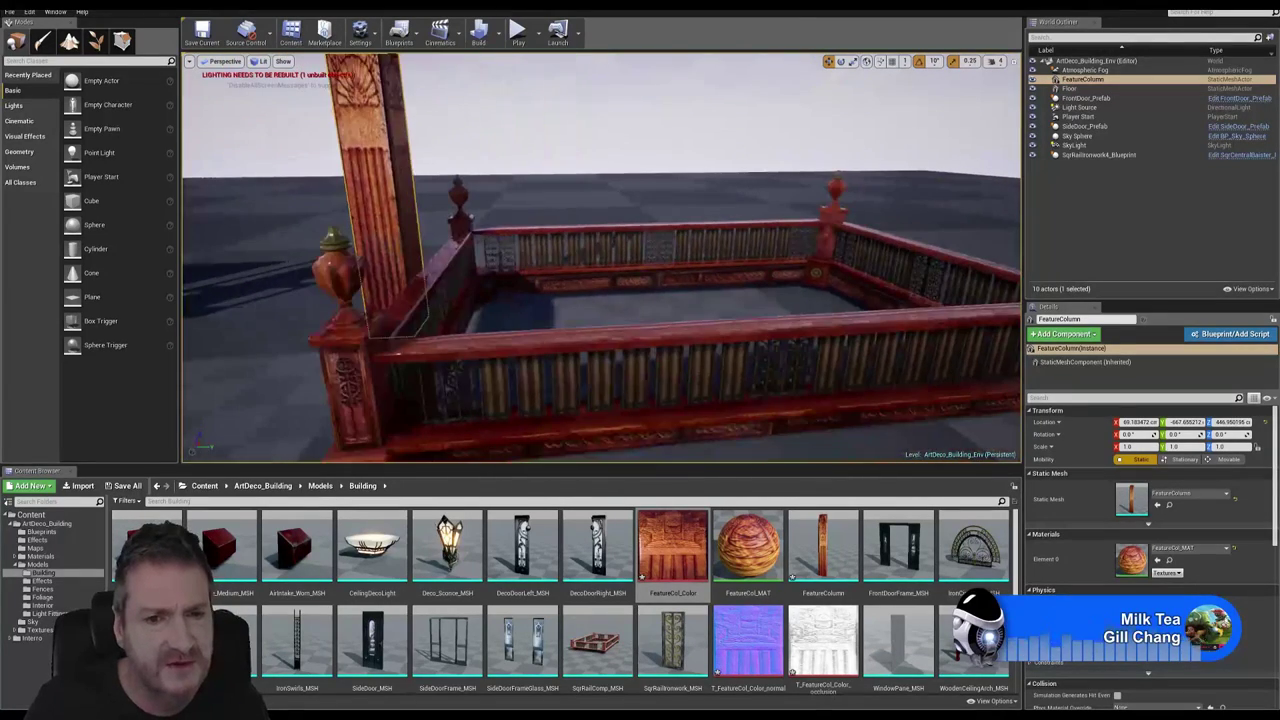
pyautogui.moveTo(600, 257); pyautogui.dragTo(535, 160, button='right')
pyautogui.moveTo(845, 329); pyautogui.dragTo(845, 379, button='right')
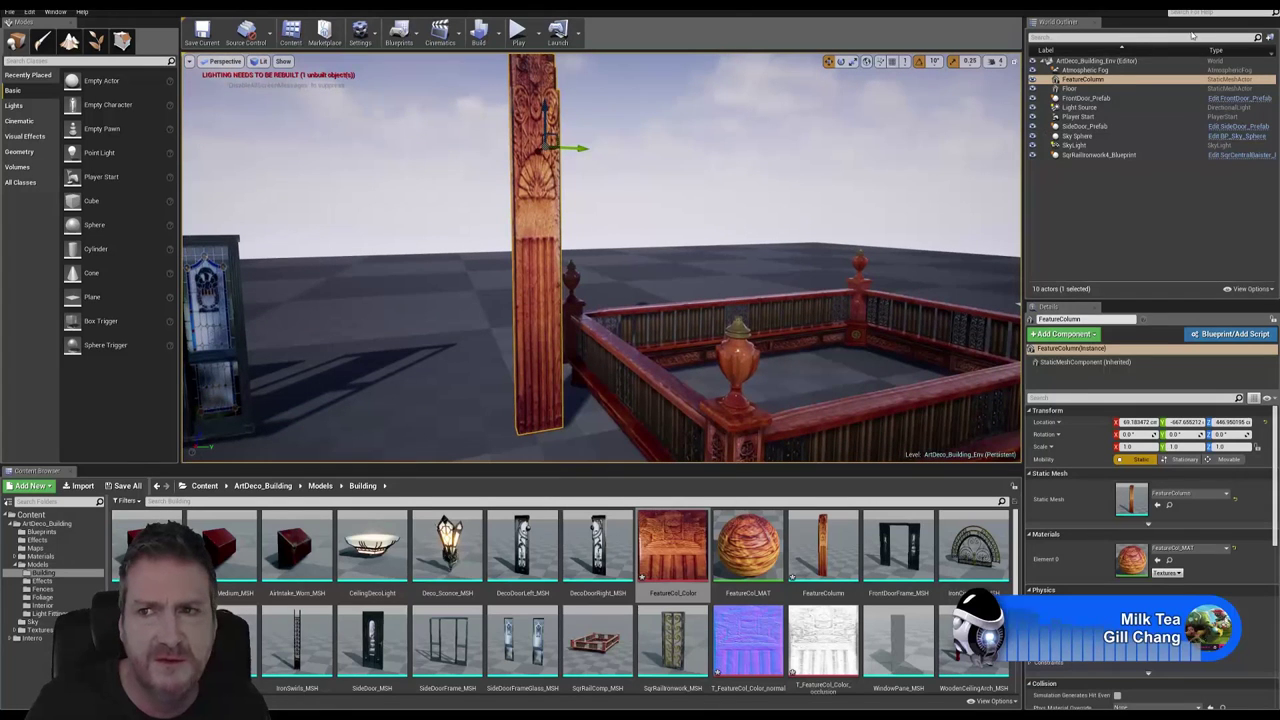
# Step: Switch to Photoshop and apply Color Balance to the merged layer, adding red to midtones and shadows and shifting highlights to magenta -10
pyautogui.click(1240, 6)
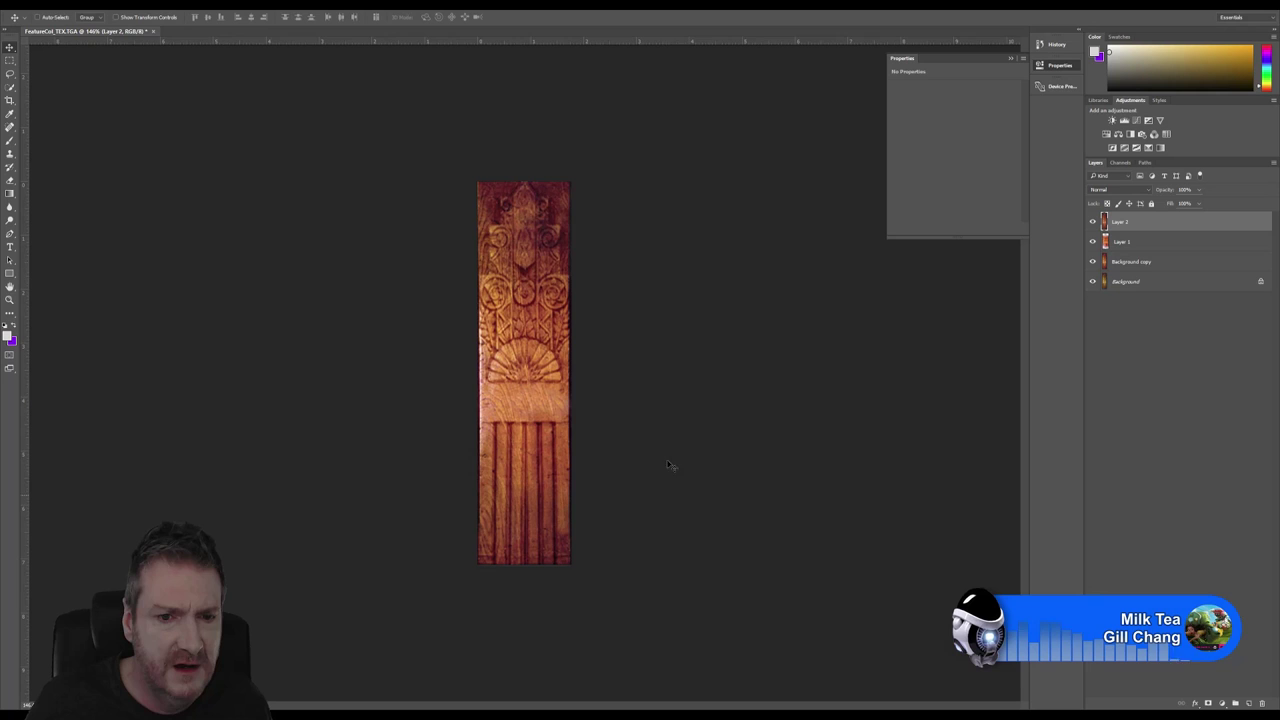
pyautogui.click(66, 5)
pyautogui.moveTo(110, 27)
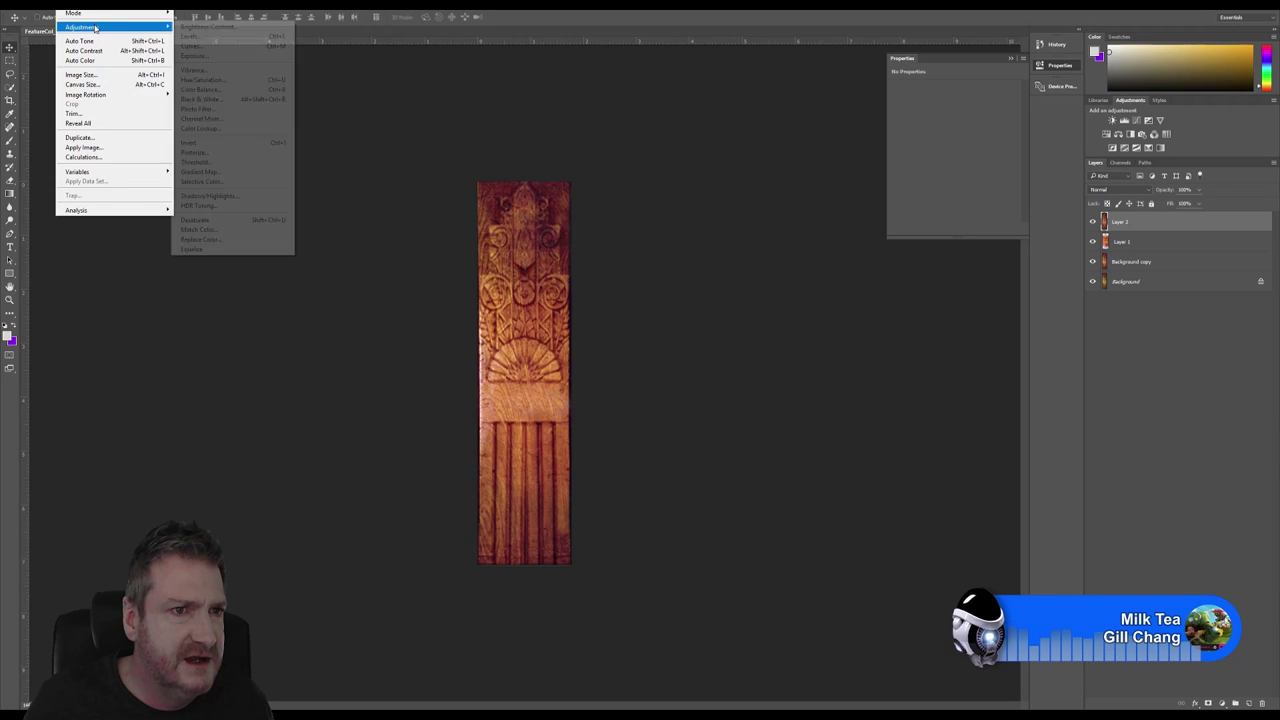
pyautogui.click(210, 89)
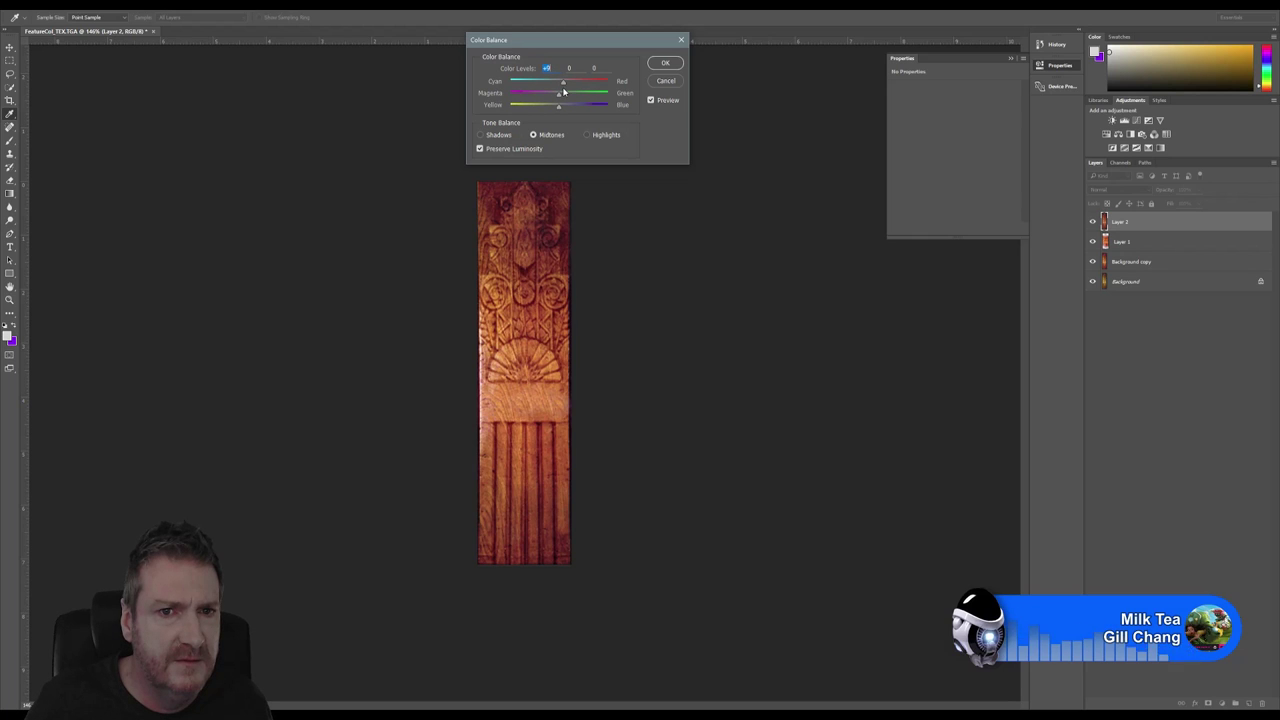
pyautogui.moveTo(559, 105); pyautogui.dragTo(562, 105)
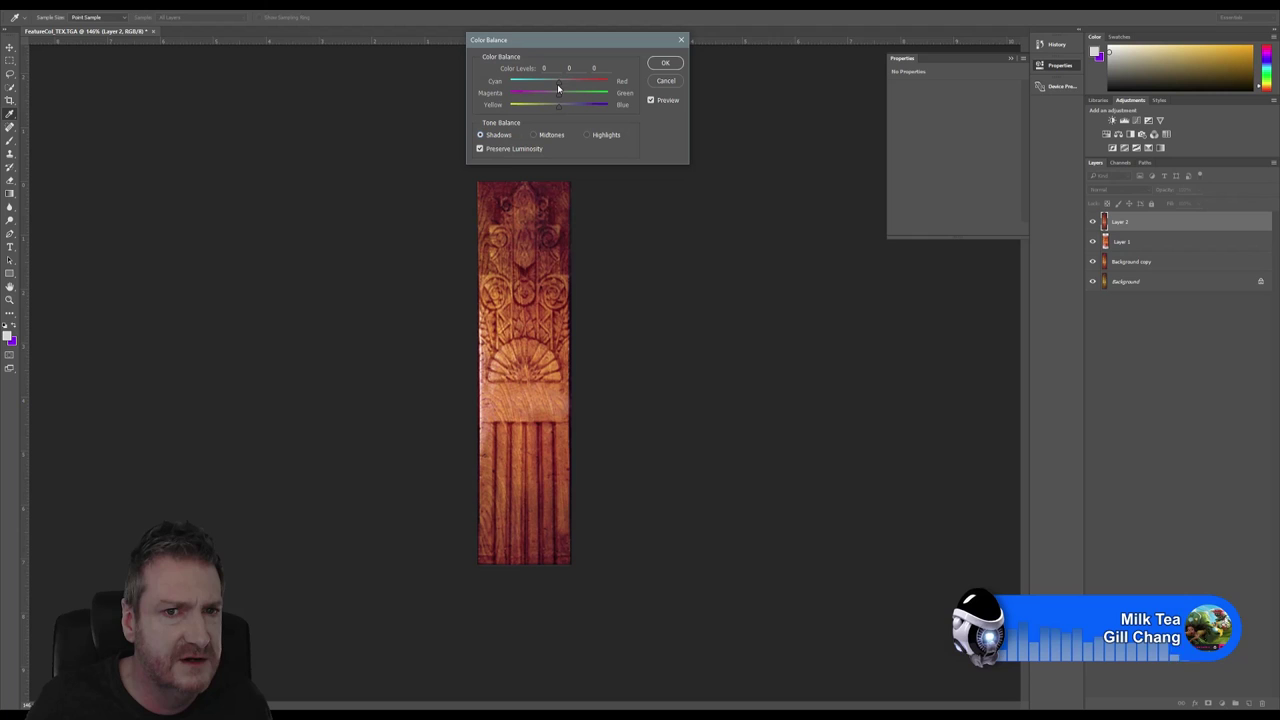
pyautogui.moveTo(559, 86); pyautogui.dragTo(562, 84)
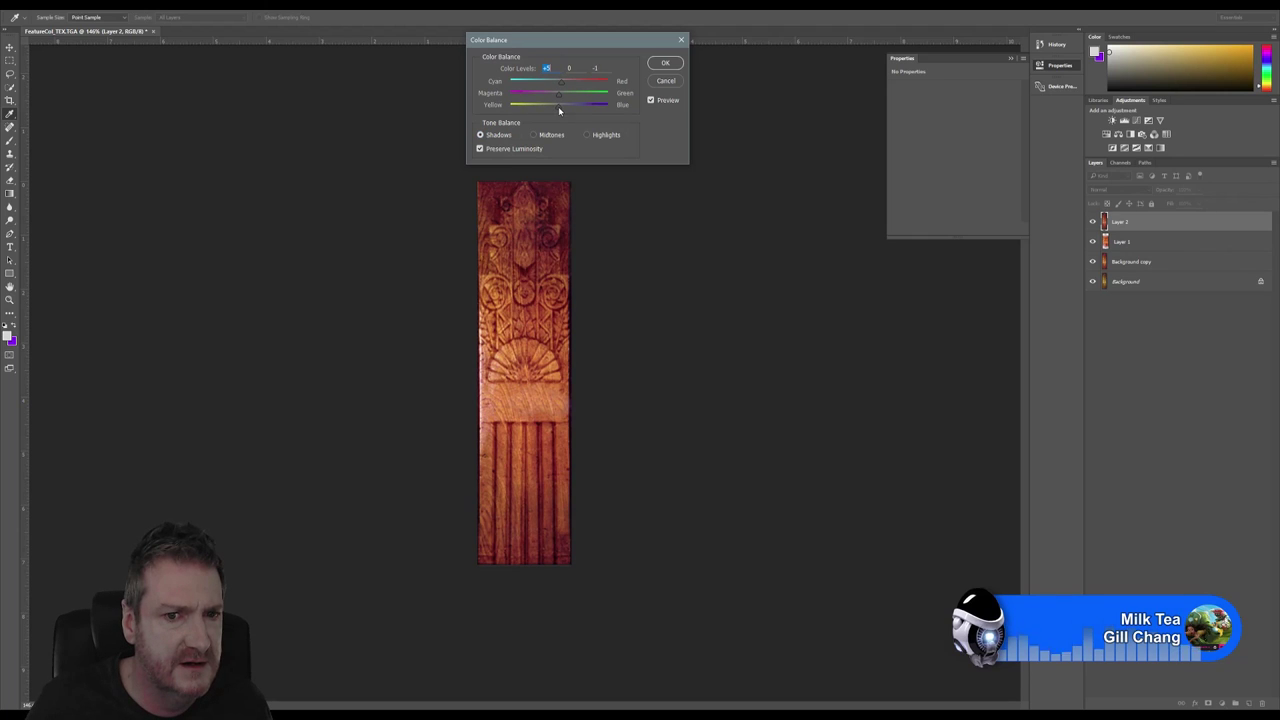
pyautogui.moveTo(558, 106); pyautogui.dragTo(566, 118)
pyautogui.click(592, 135)
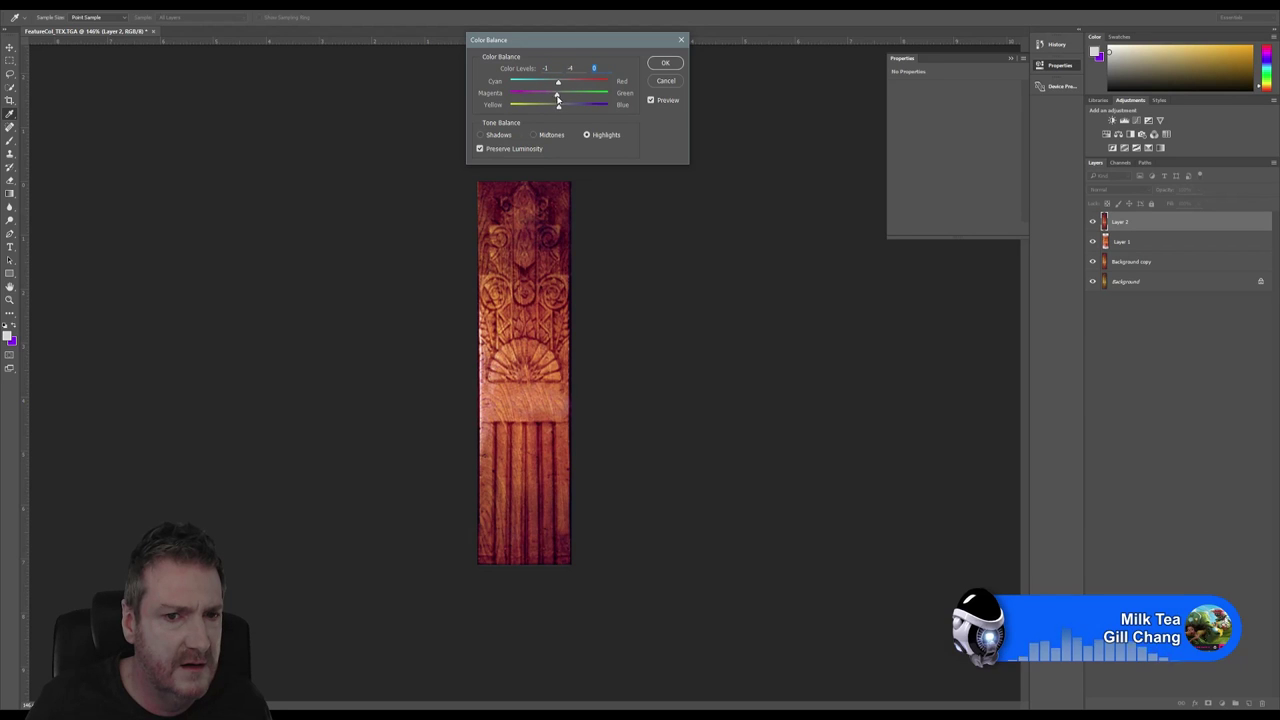
pyautogui.moveTo(562, 101); pyautogui.dragTo(557, 105)
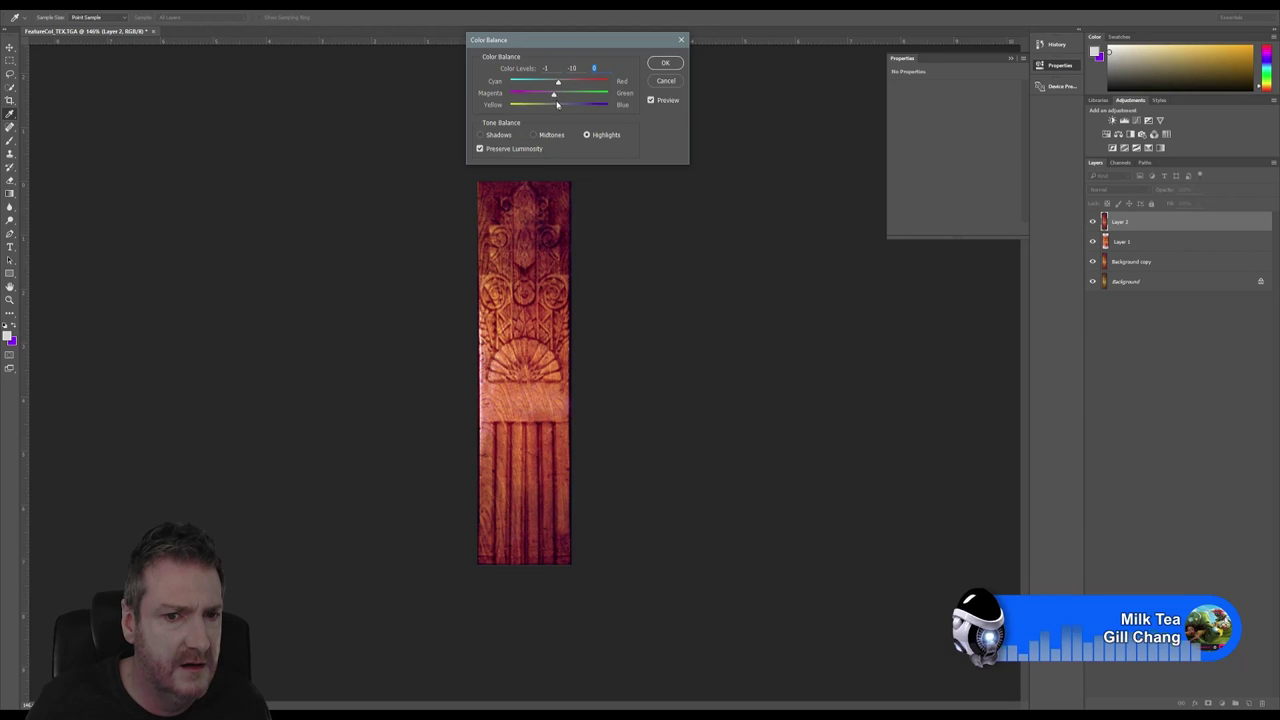
pyautogui.click(664, 63)
# Step: Save the color-balanced texture as a PNG replacing FeatureCol_Color.png in Deco_Model, with Smallest / Slow compression and no interlacing
pyautogui.hotkey('alt', 'f')
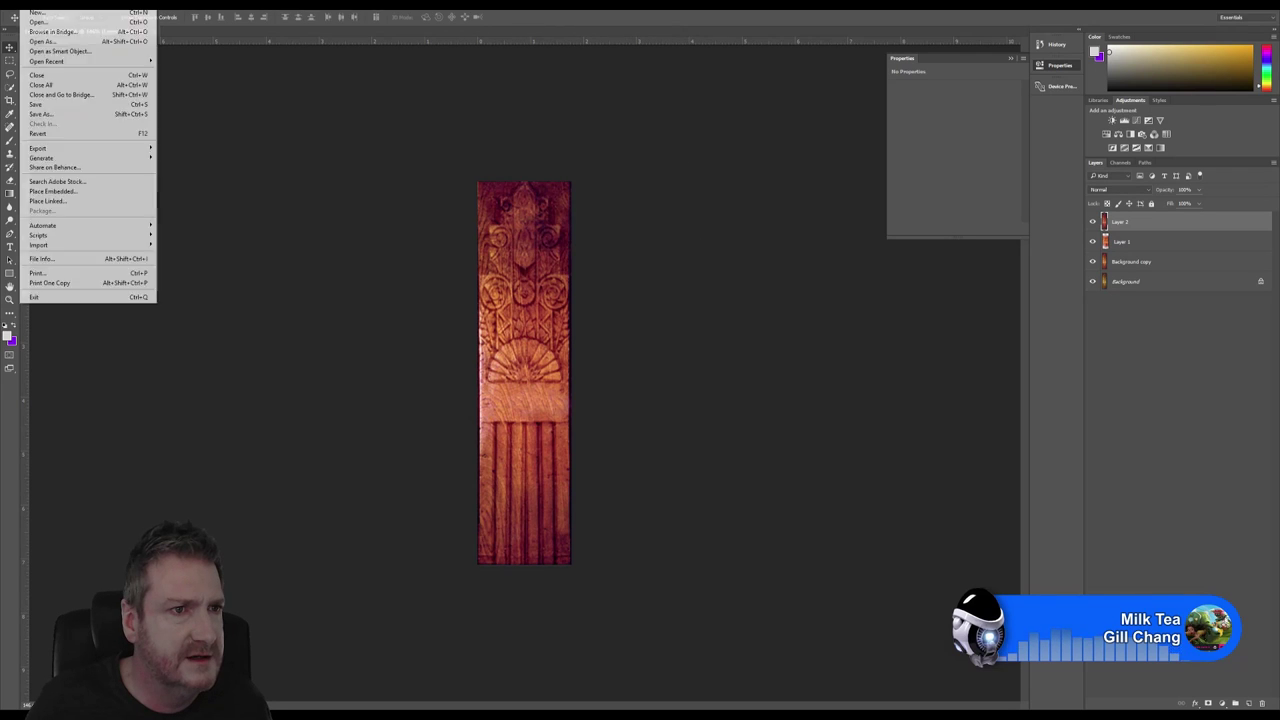
pyautogui.click(84, 115)
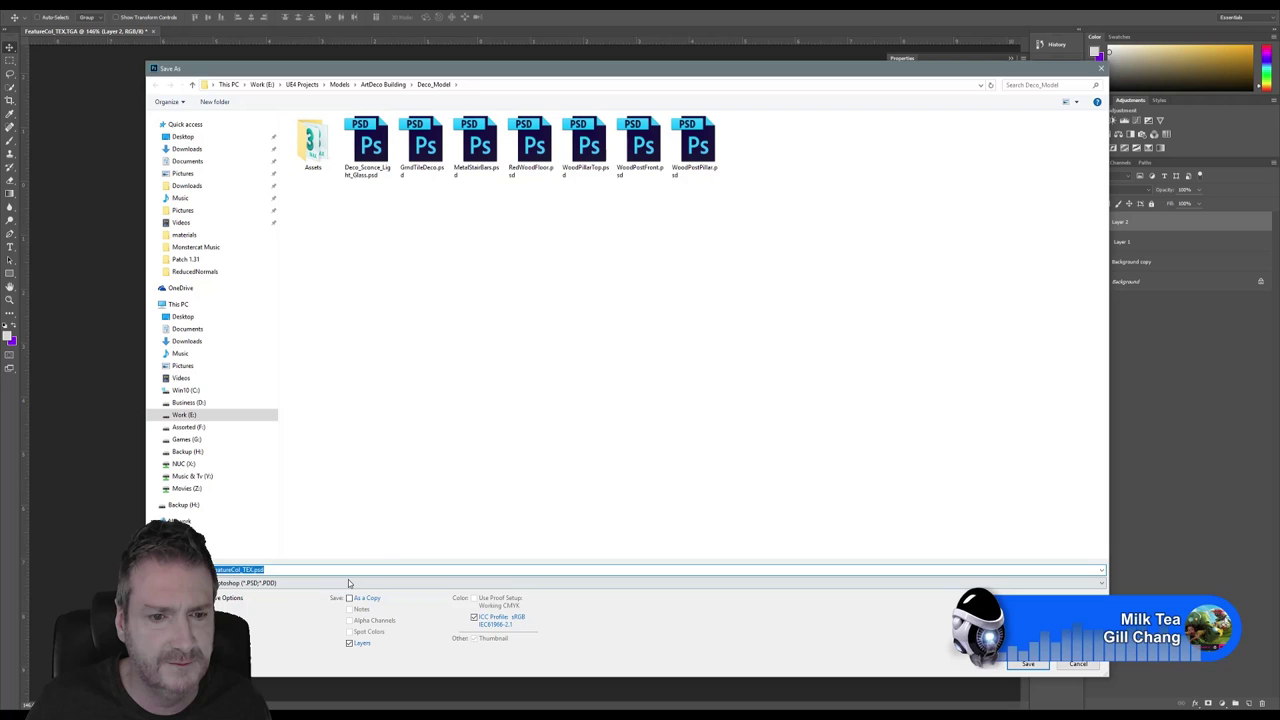
pyautogui.click(349, 582)
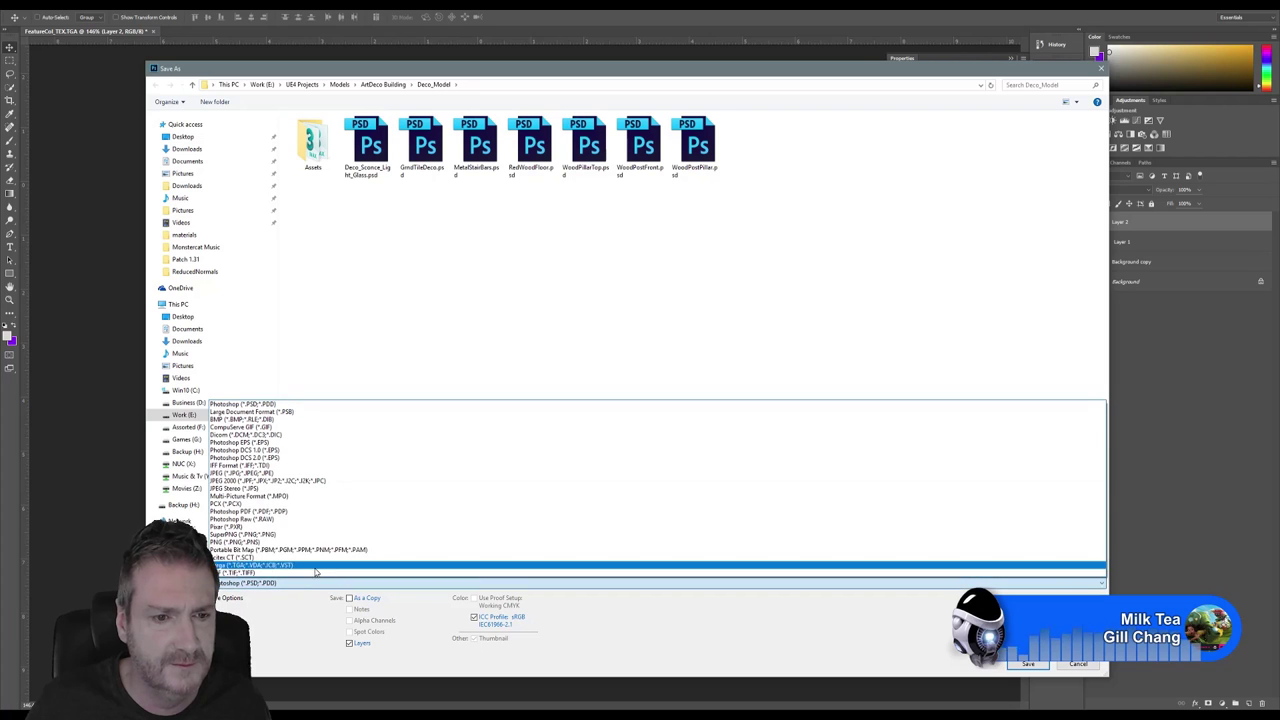
pyautogui.click(240, 541)
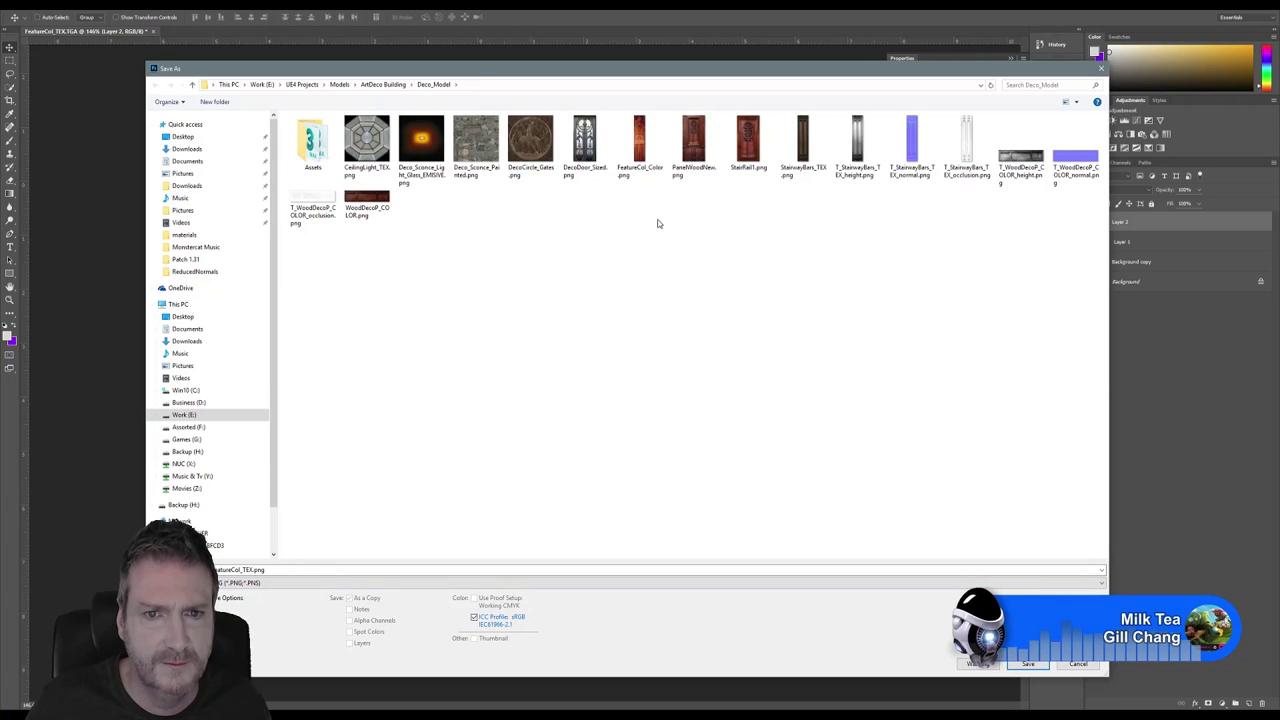
pyautogui.doubleClick(639, 140)
pyautogui.click(667, 357)
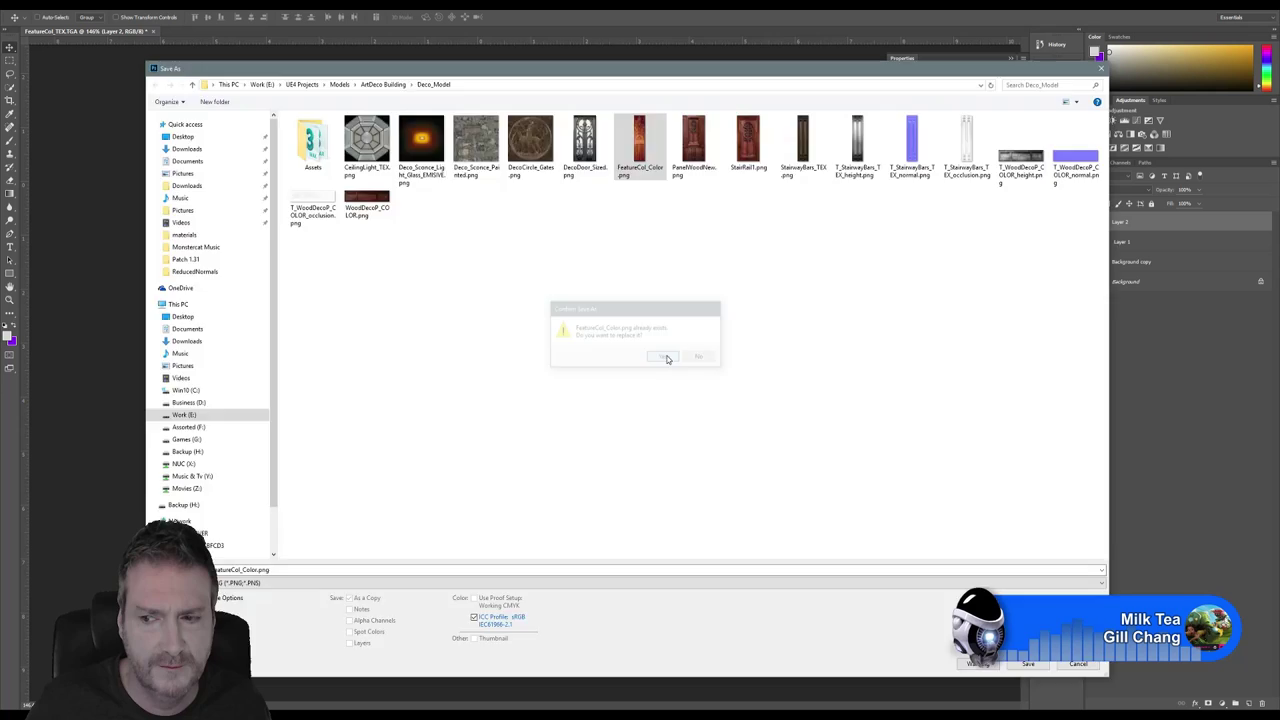
pyautogui.click(672, 228)
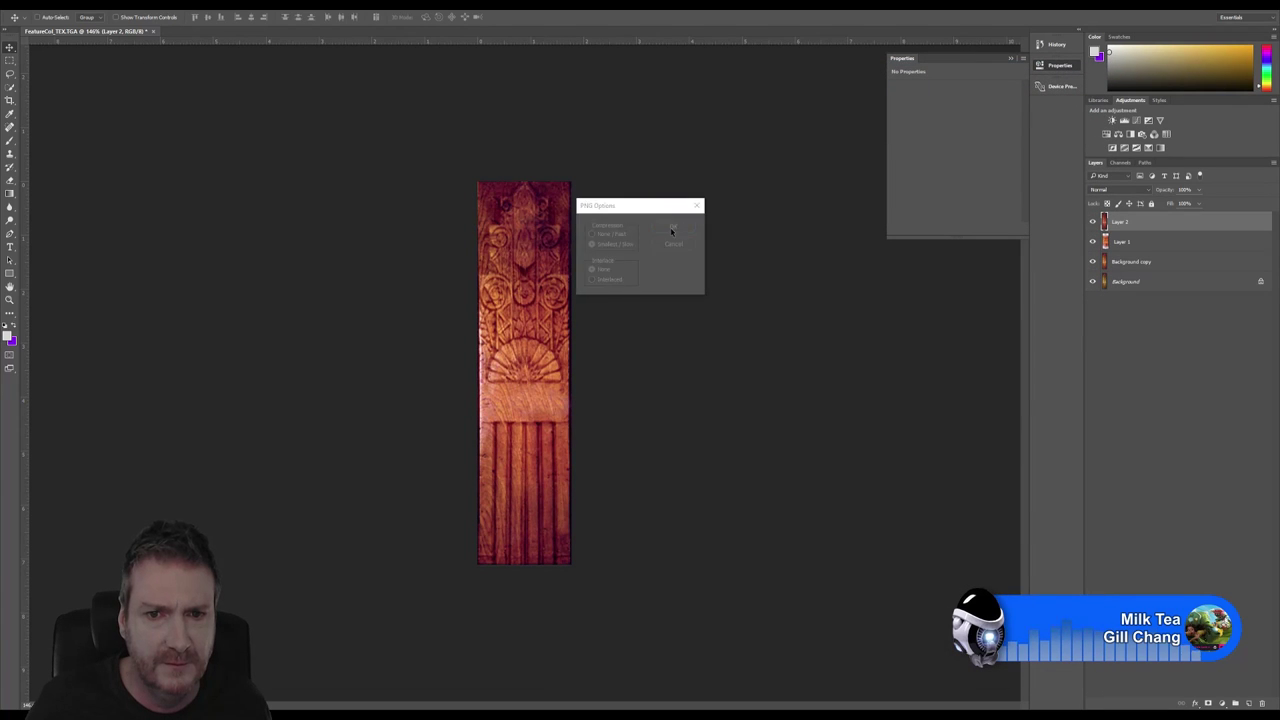
# Step: Switch to Unreal Engine and reimport the updated FeatureCol_Color texture
pyautogui.press('super+d')
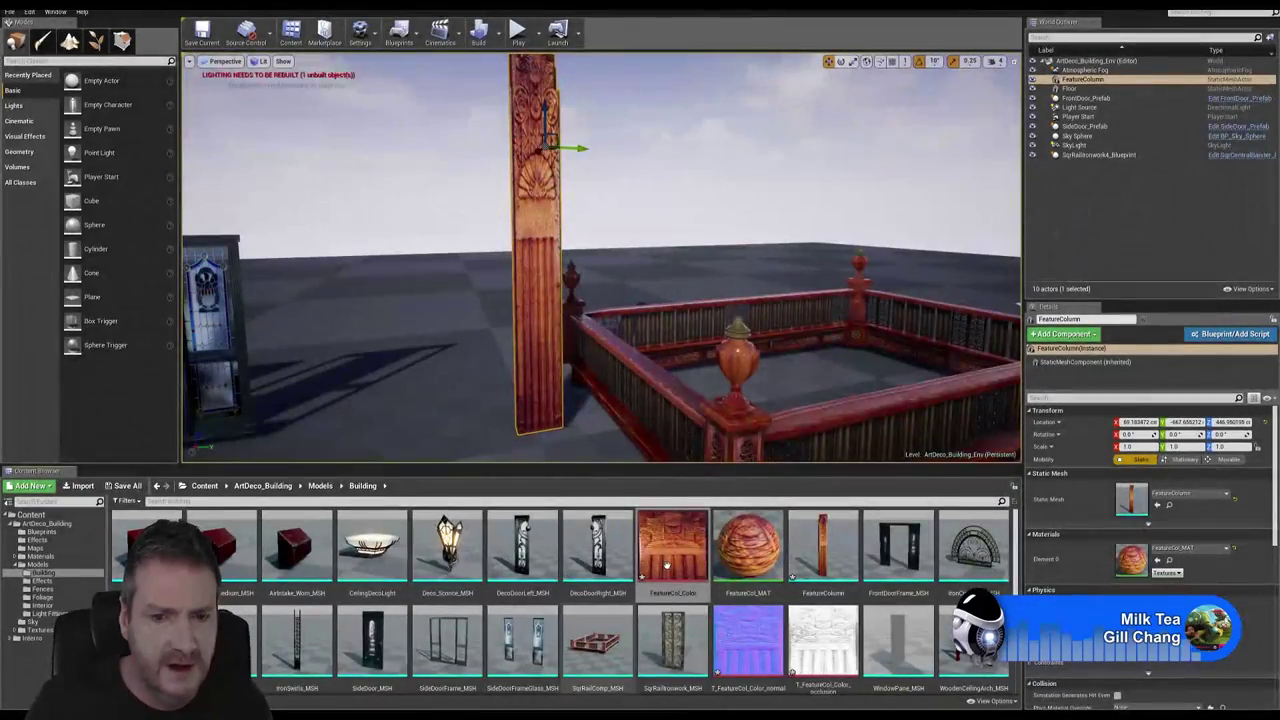
pyautogui.rightClick(670, 553)
pyautogui.click(699, 314)
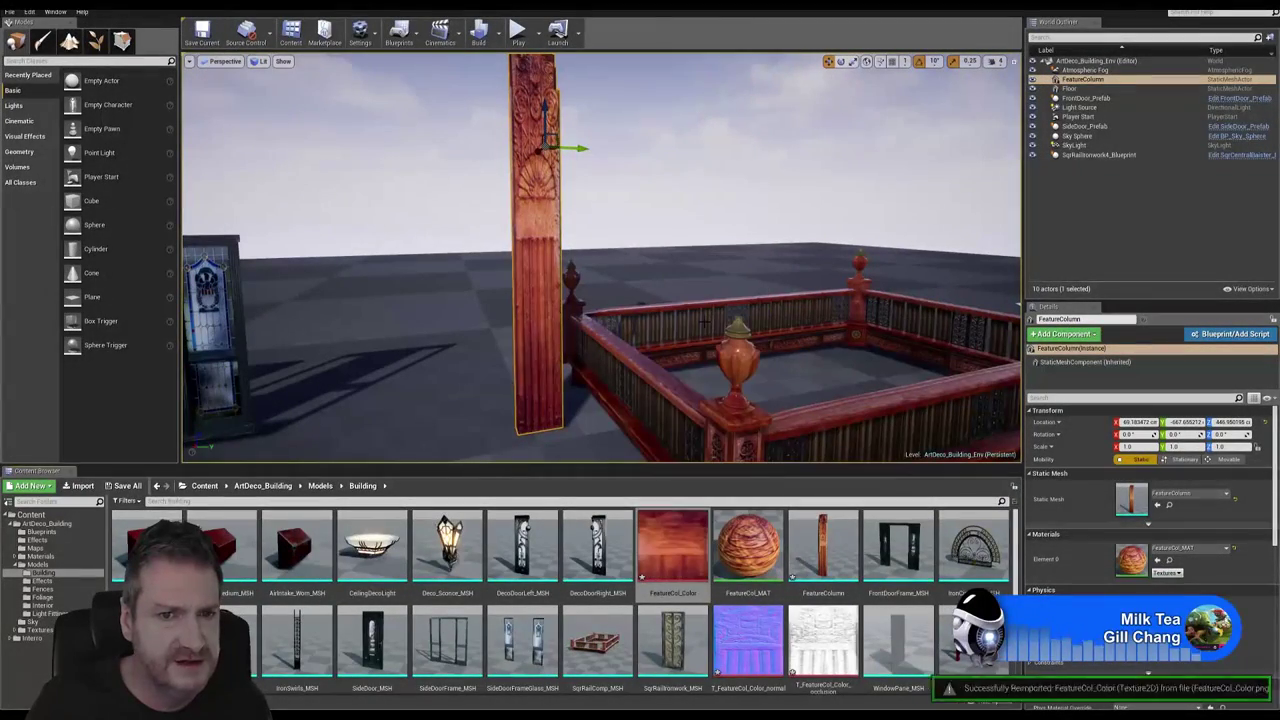
# Step: Examine the column in the level from several angles and distances, comparing its redder wood with the railing
pyautogui.moveTo(621, 300); pyautogui.dragTo(790, 352, button='right')
pyautogui.moveTo(561, 317)
pyautogui.mouseDown(button='right')
pyautogui.moveTo(610, 314)
pyautogui.moveTo(590, 300)
pyautogui.moveTo(576, 321)
pyautogui.mouseUp(button='right')
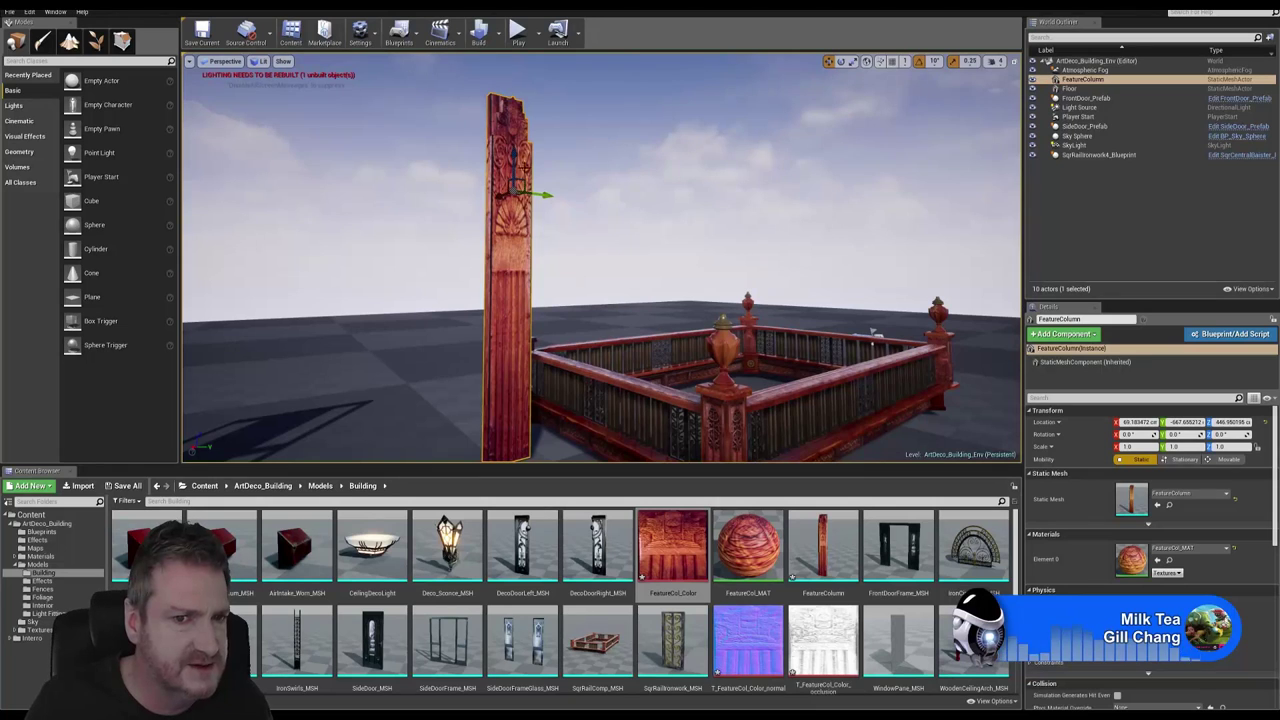
pyautogui.moveTo(872, 333); pyautogui.dragTo(880, 316, button='right')
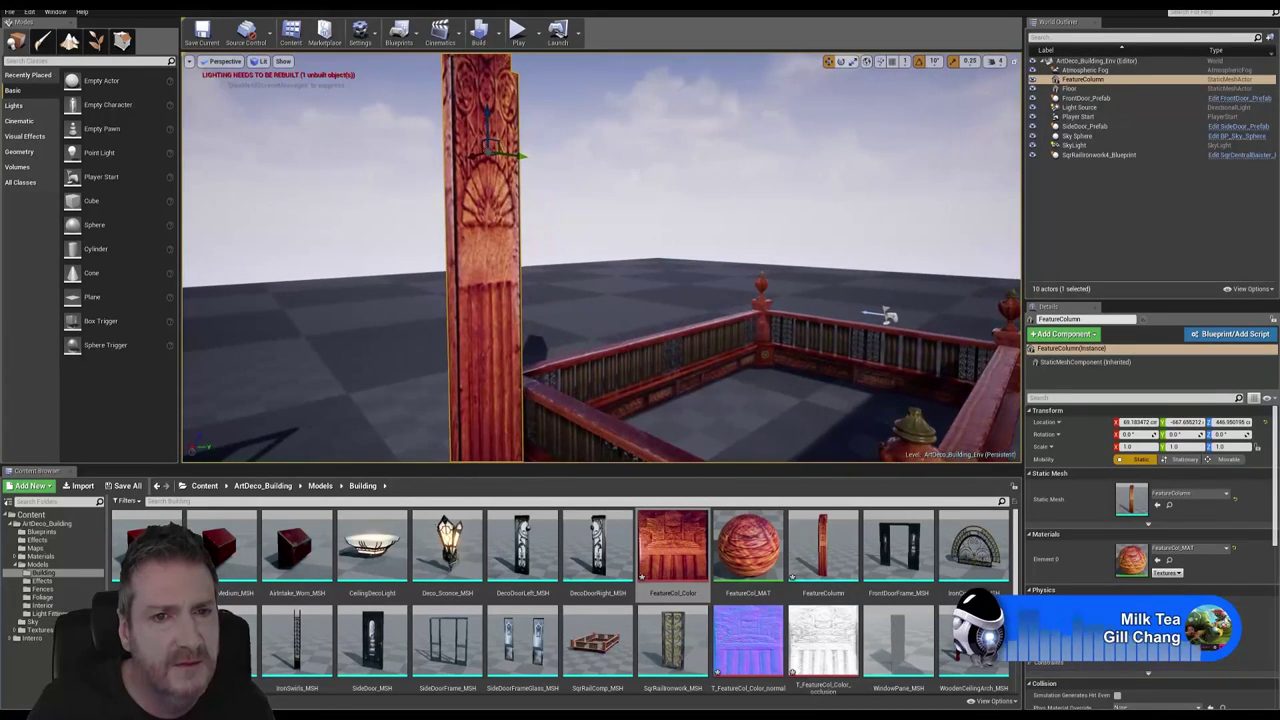
pyautogui.moveTo(573, 248)
pyautogui.mouseDown(button='right')
pyautogui.moveTo(575, 318)
pyautogui.moveTo(548, 302)
pyautogui.moveTo(568, 262)
pyautogui.mouseUp(button='right')
pyautogui.moveTo(805, 265); pyautogui.dragTo(855, 288, button='right')
pyautogui.moveTo(601, 258); pyautogui.dragTo(583, 288, button='right')
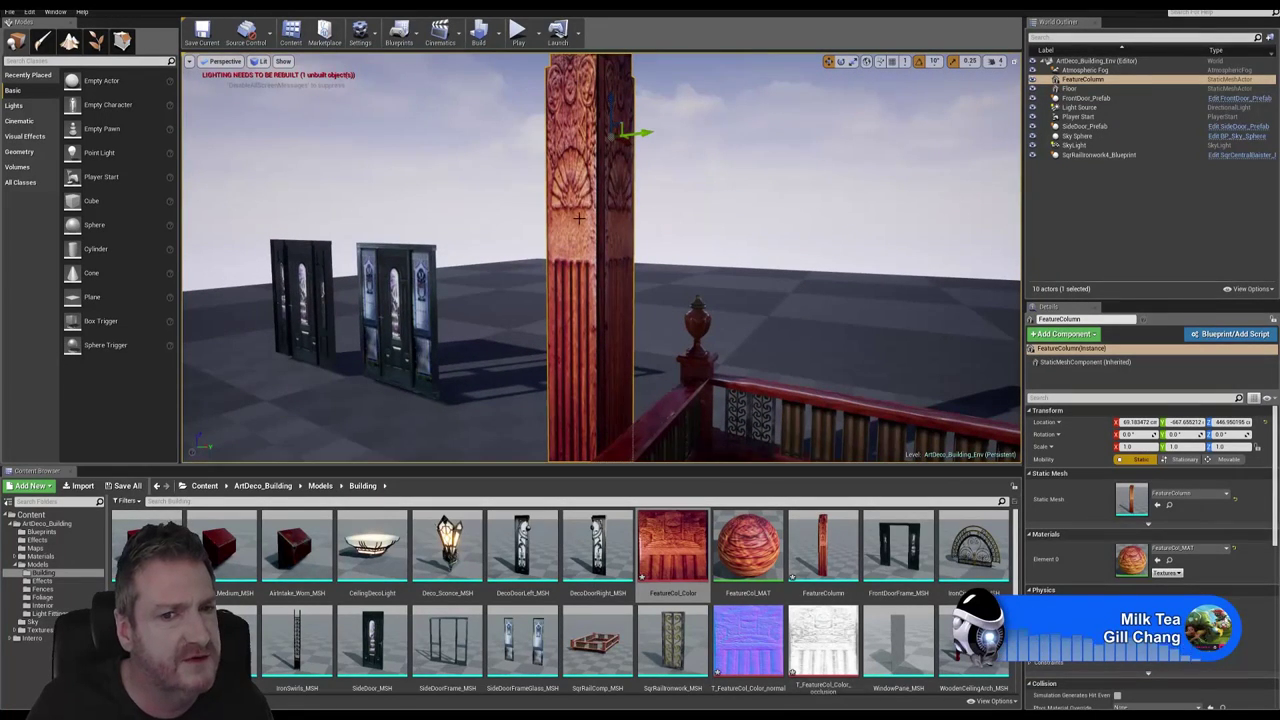
pyautogui.moveTo(579, 218); pyautogui.dragTo(582, 265)
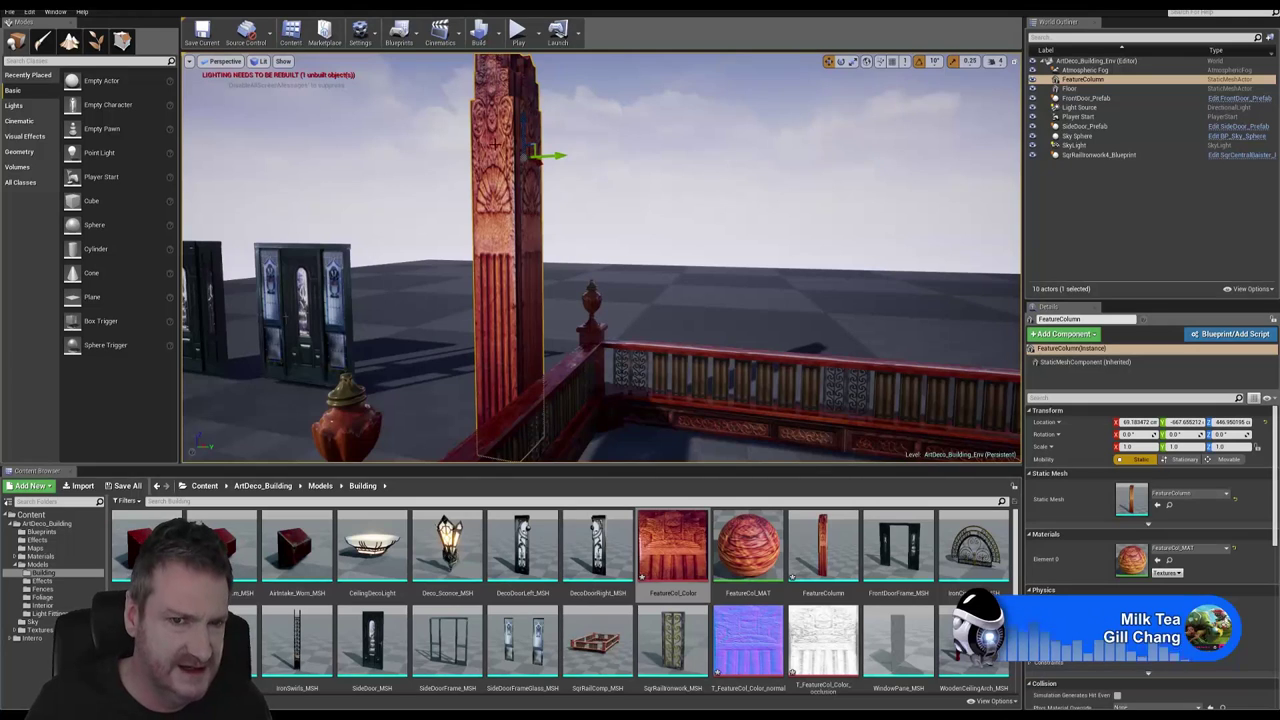
pyautogui.moveTo(508, 384); pyautogui.dragTo(579, 419)
pyautogui.moveTo(579, 419); pyautogui.dragTo(605, 424, button='right')
pyautogui.moveTo(491, 125); pyautogui.dragTo(483, 125, button='right')
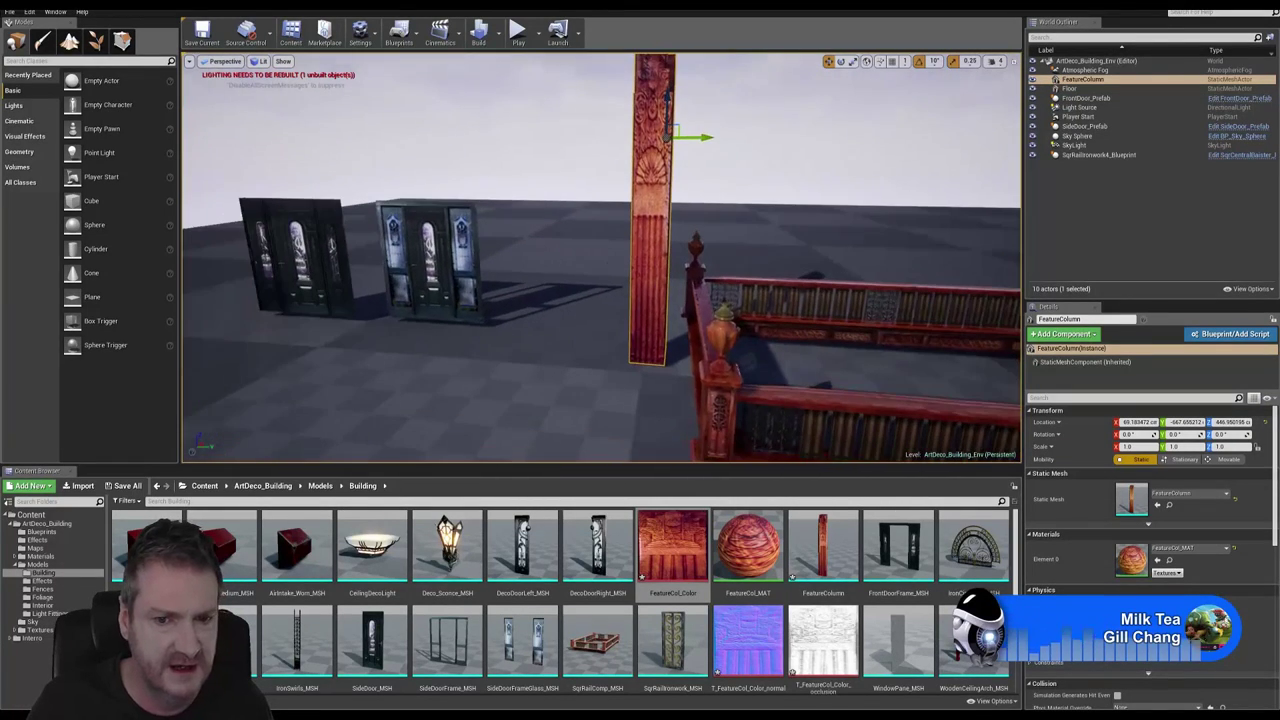
# Step: Open the FeatureColumn static mesh, inspect its textured faces and corners from all around, and close the mesh editor
pyautogui.doubleClick(824, 568)
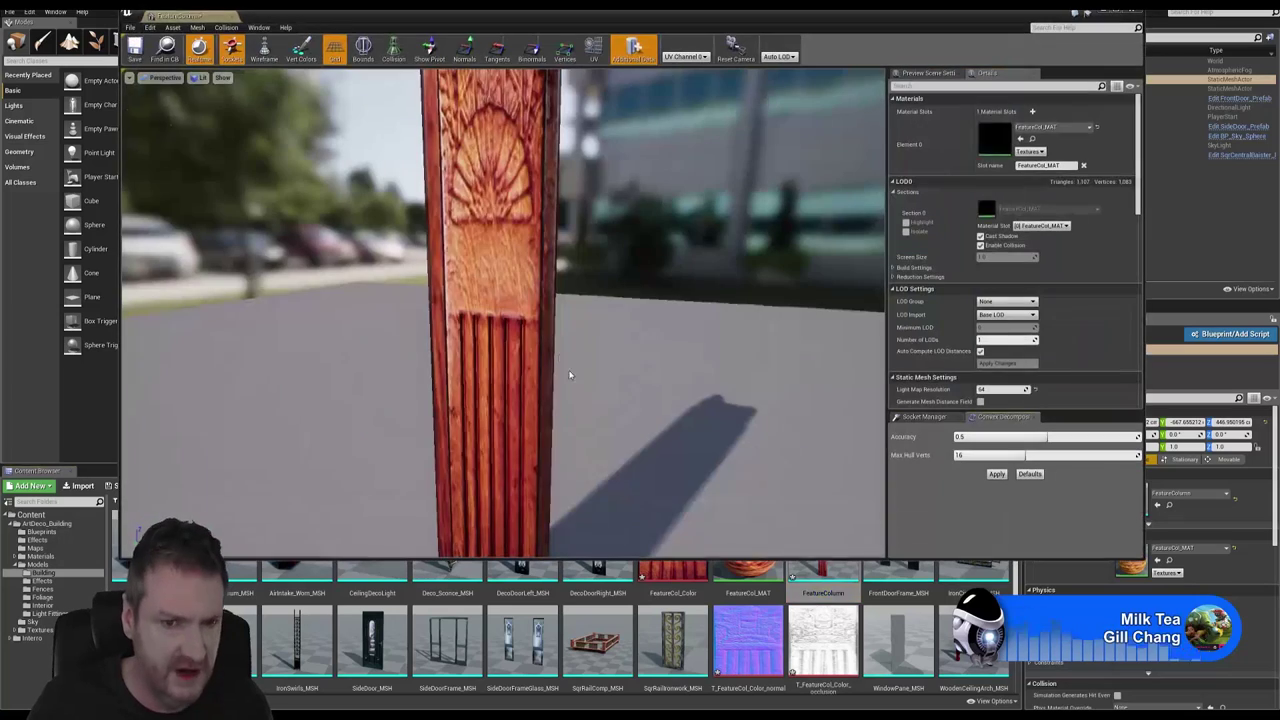
pyautogui.scroll(-5, 547, 311)
pyautogui.scroll(1, 500, 318)
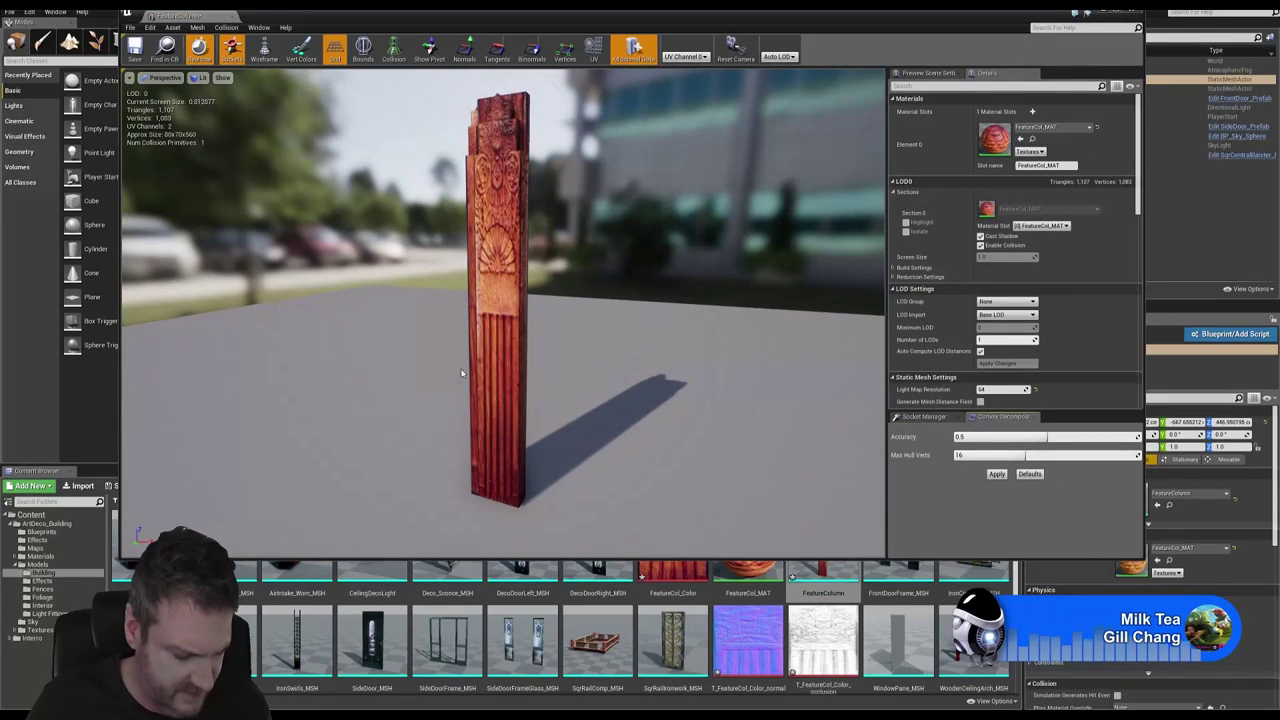
pyautogui.moveTo(436, 349)
pyautogui.mouseDown()
pyautogui.moveTo(600, 340)
pyautogui.moveTo(606, 322)
pyautogui.moveTo(560, 300)
pyautogui.moveTo(360, 305)
pyautogui.moveTo(410, 335)
pyautogui.moveTo(350, 365)
pyautogui.moveTo(250, 340)
pyautogui.moveTo(350, 365)
pyautogui.moveTo(440, 315)
pyautogui.moveTo(530, 355)
pyautogui.moveTo(390, 365)
pyautogui.moveTo(435, 352)
pyautogui.mouseUp()
pyautogui.moveTo(515, 350); pyautogui.dragTo(535, 352)
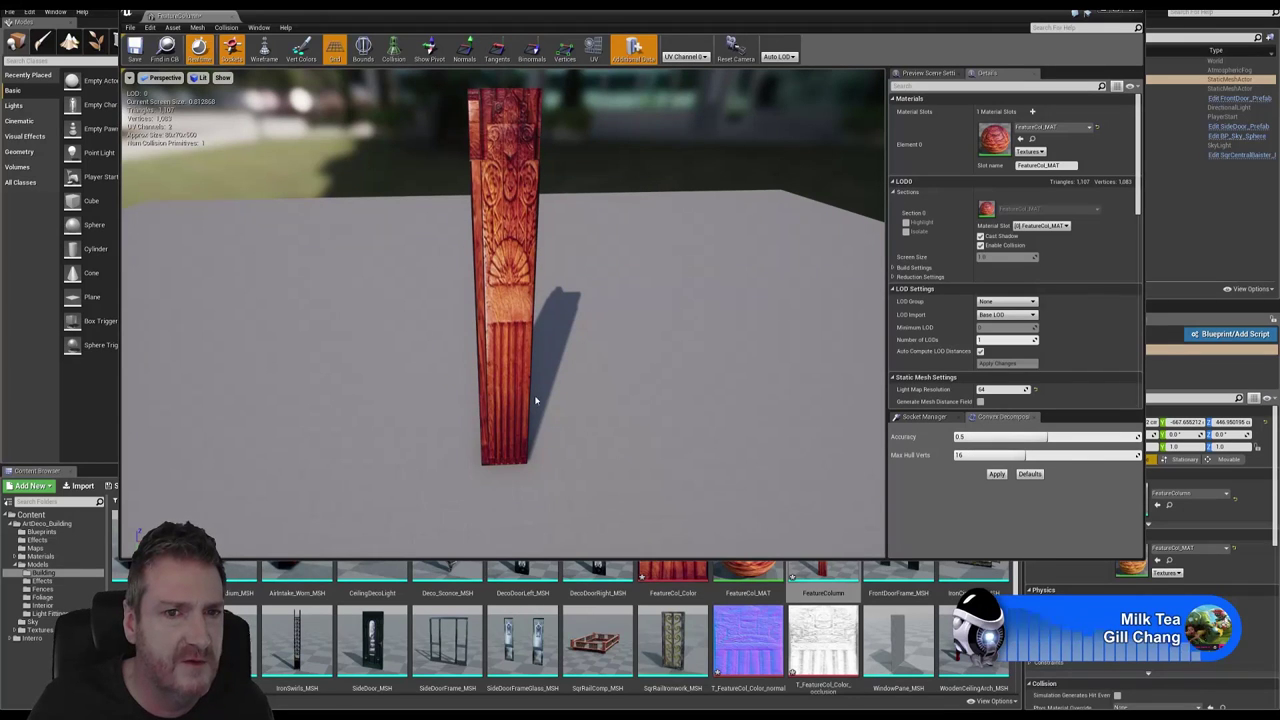
pyautogui.moveTo(460, 231); pyautogui.dragTo(500, 233)
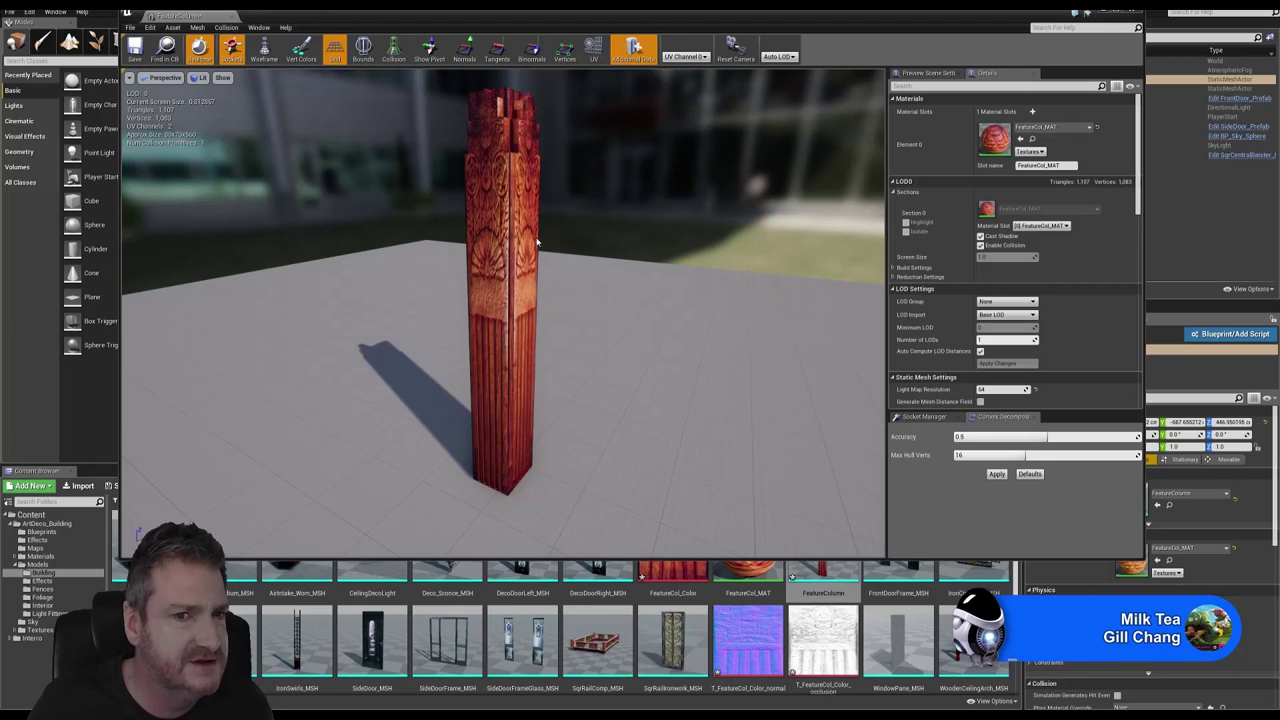
pyautogui.moveTo(522, 233); pyautogui.dragTo(525, 335)
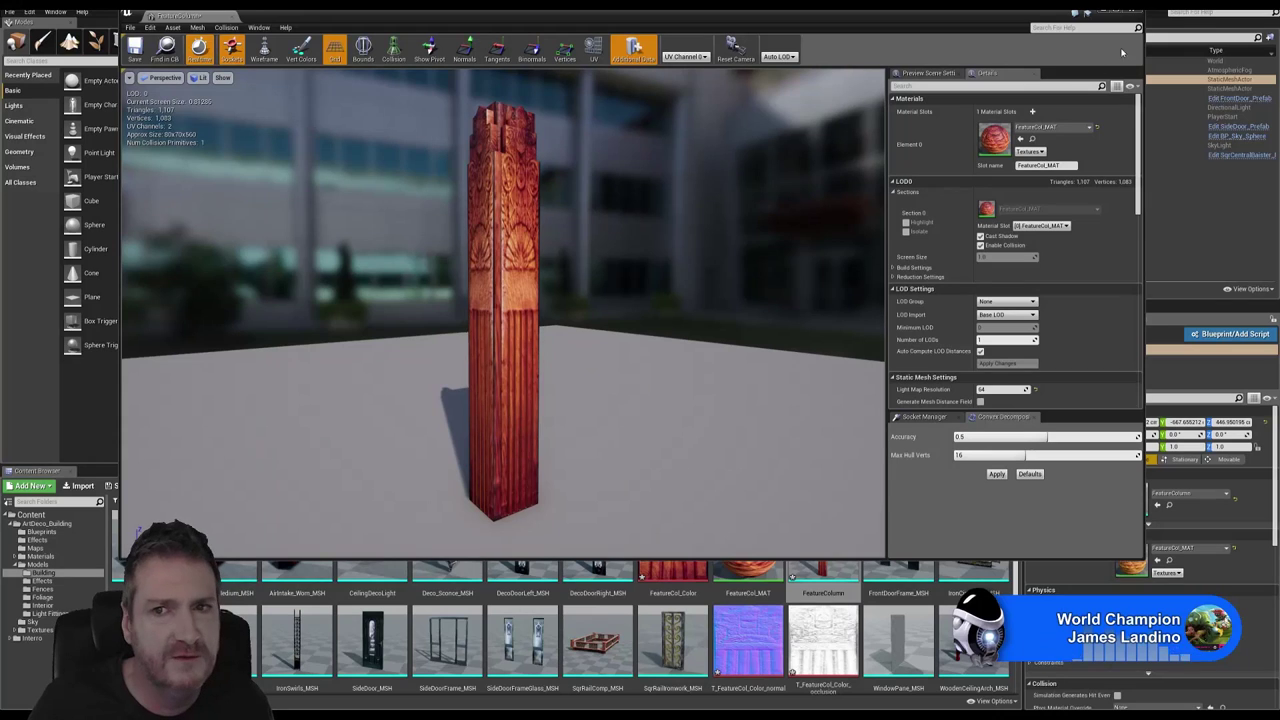
pyautogui.click(1127, 12)
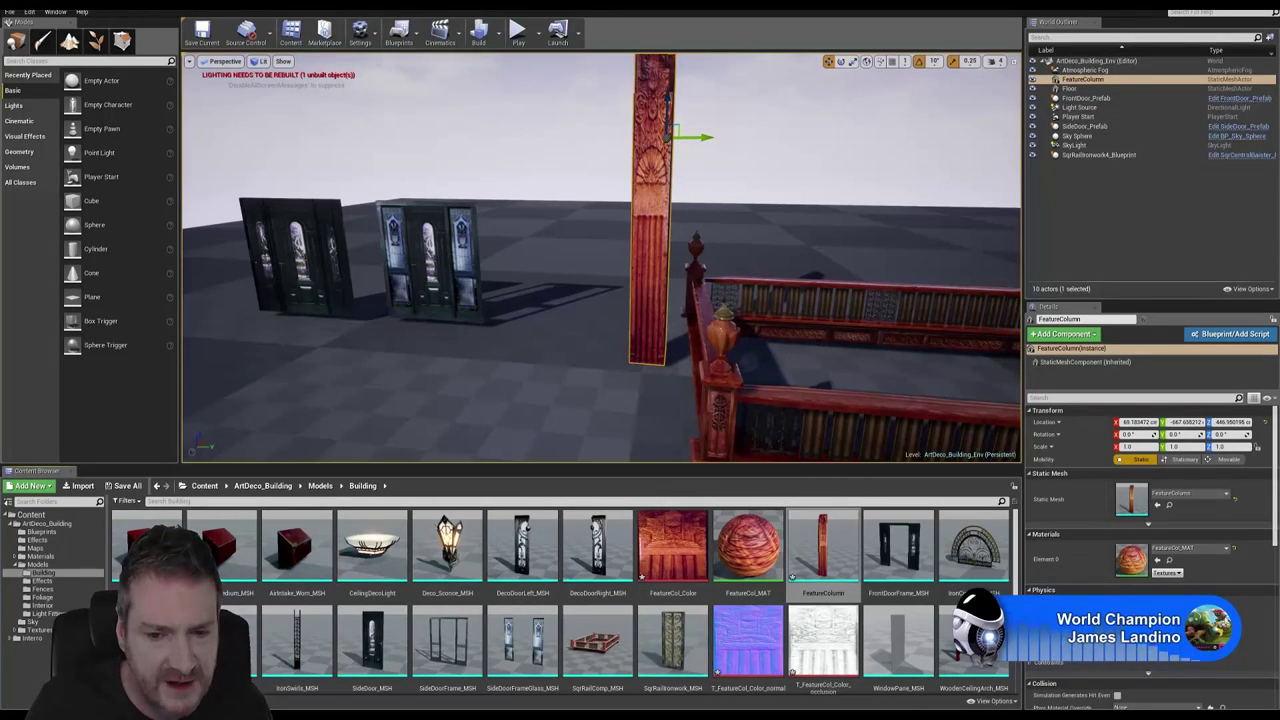
# Step: Rename the T_FeatureCol_Color_normal texture as FeatureCol_Normal
pyautogui.moveTo(741, 657)
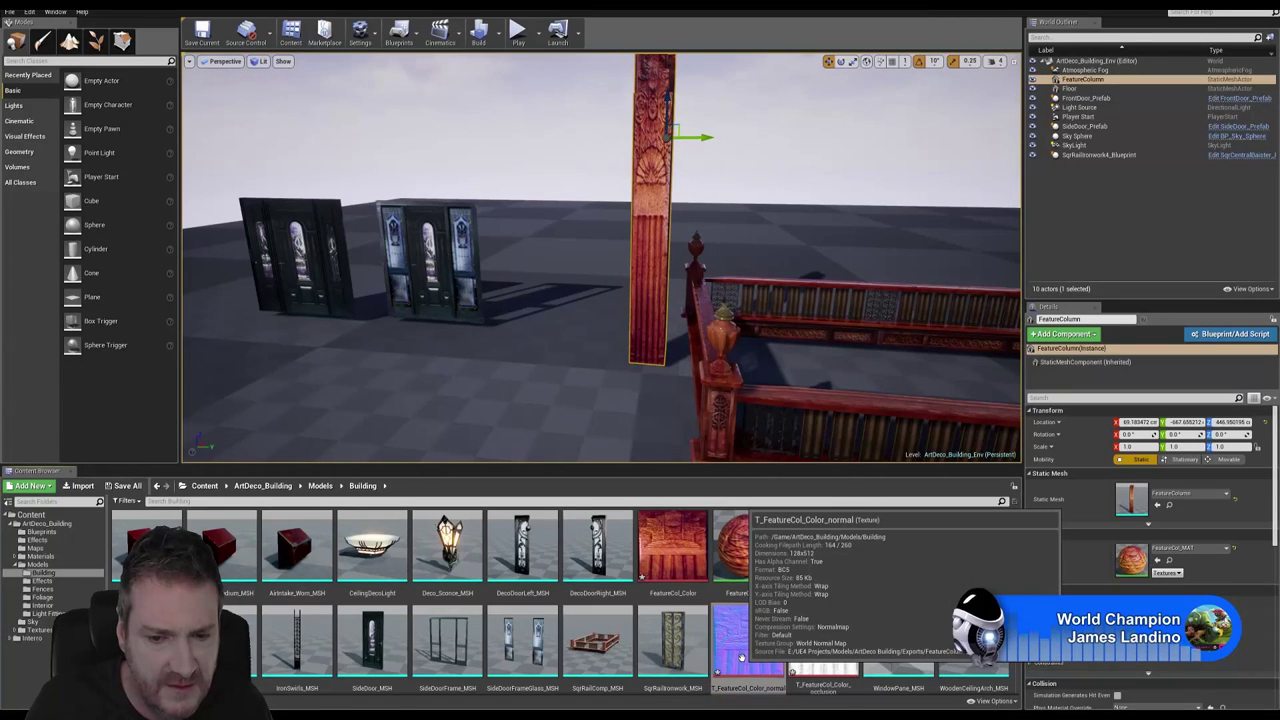
pyautogui.rightClick(741, 657)
pyautogui.click(761, 478)
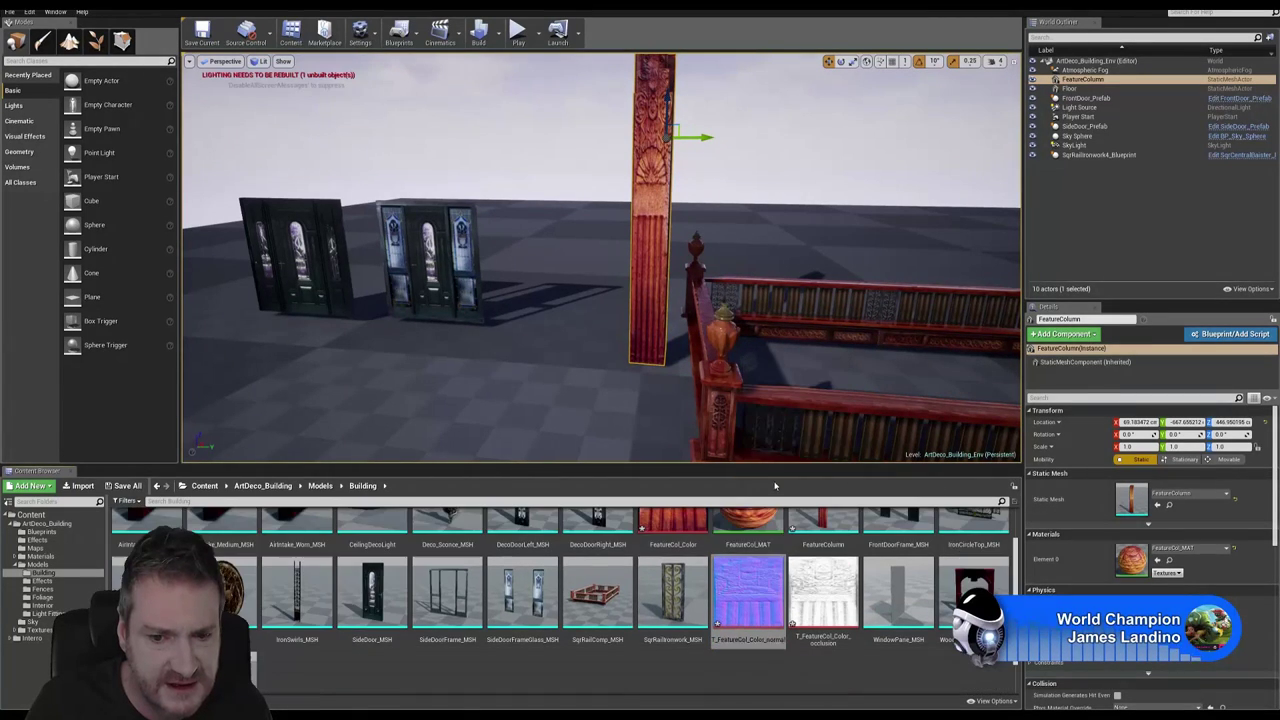
pyautogui.click(716, 642)
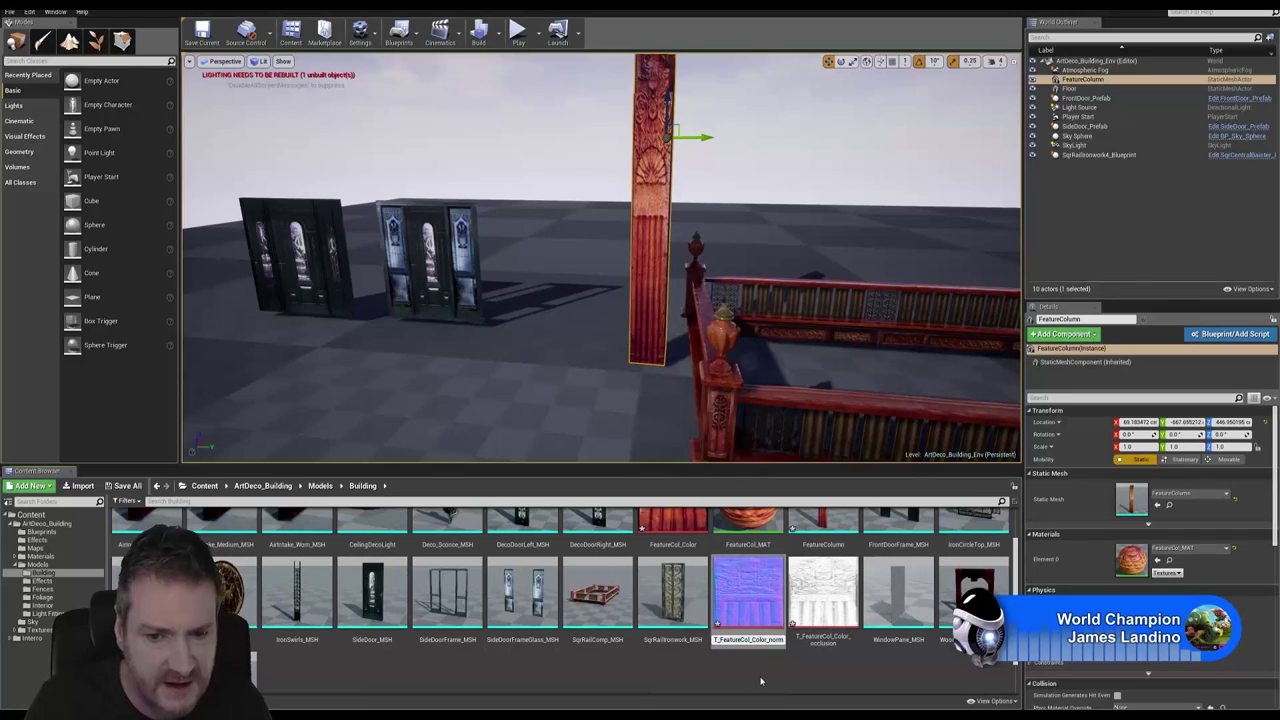
pyautogui.press('Delete')
pyautogui.press('Delete')
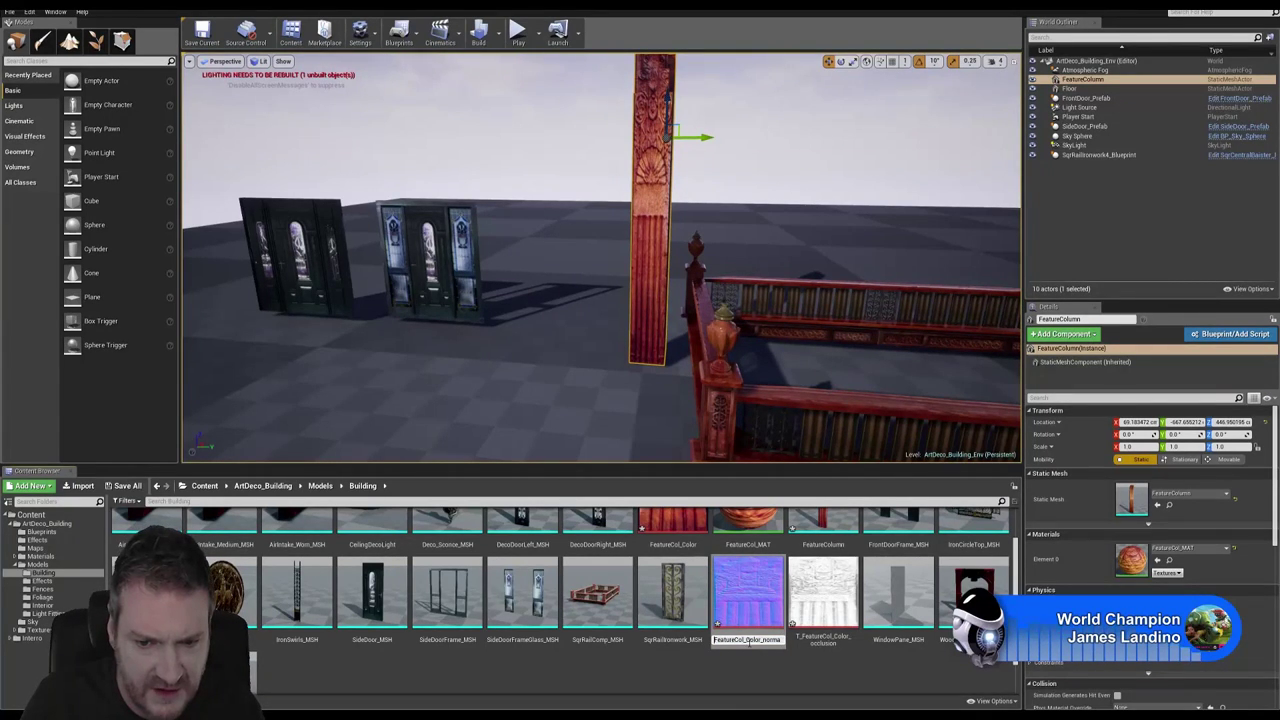
pyautogui.press('Delete')
pyautogui.press('Delete')
pyautogui.press('Delete')
pyautogui.press('Delete')
pyautogui.press('Delete')
pyautogui.press('Delete')
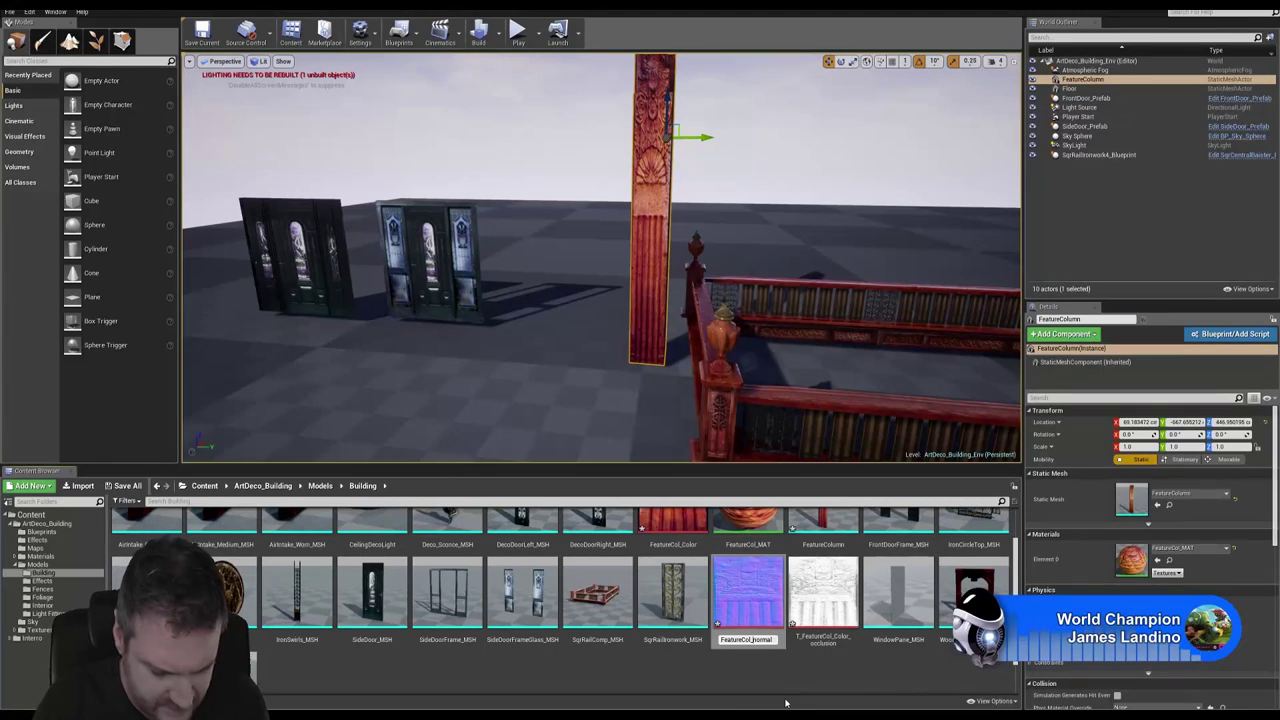
pyautogui.press('Delete')
pyautogui.write('N')
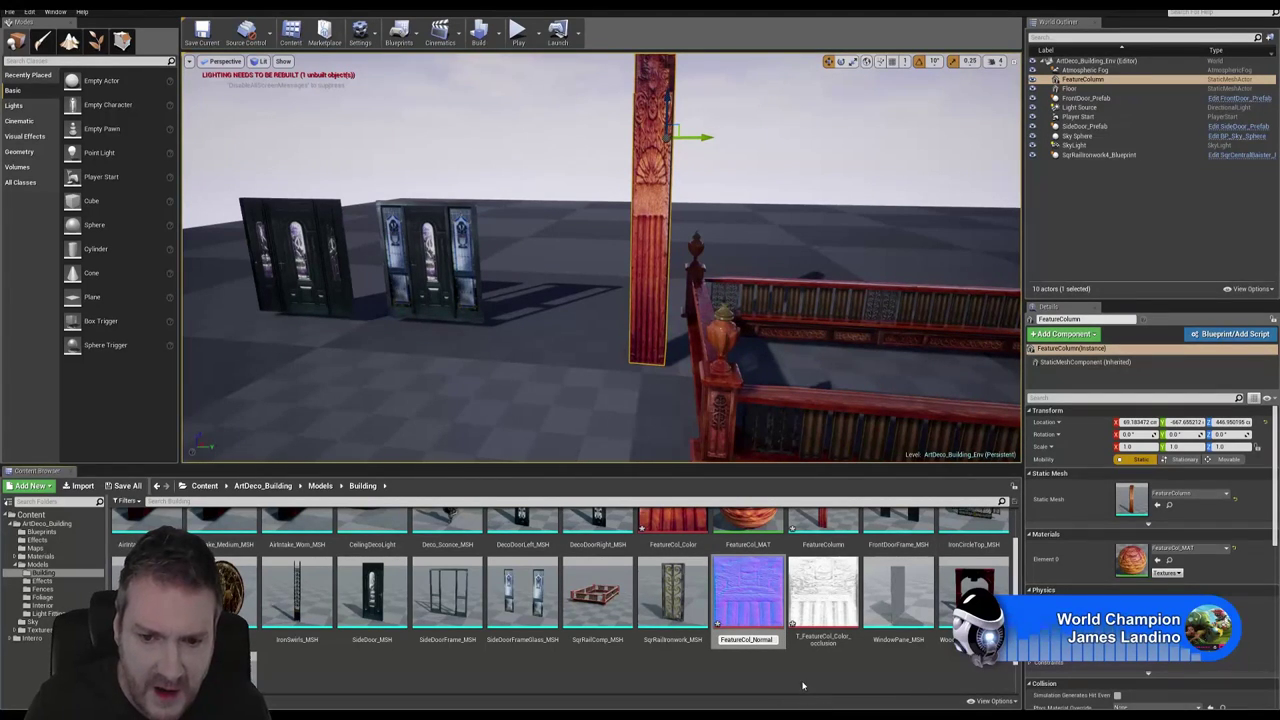
pyautogui.press('Return')
# Step: Rename the T_FeatureCol_Color_occlusion texture as FeatureCol_AO
pyautogui.rightClick(828, 660)
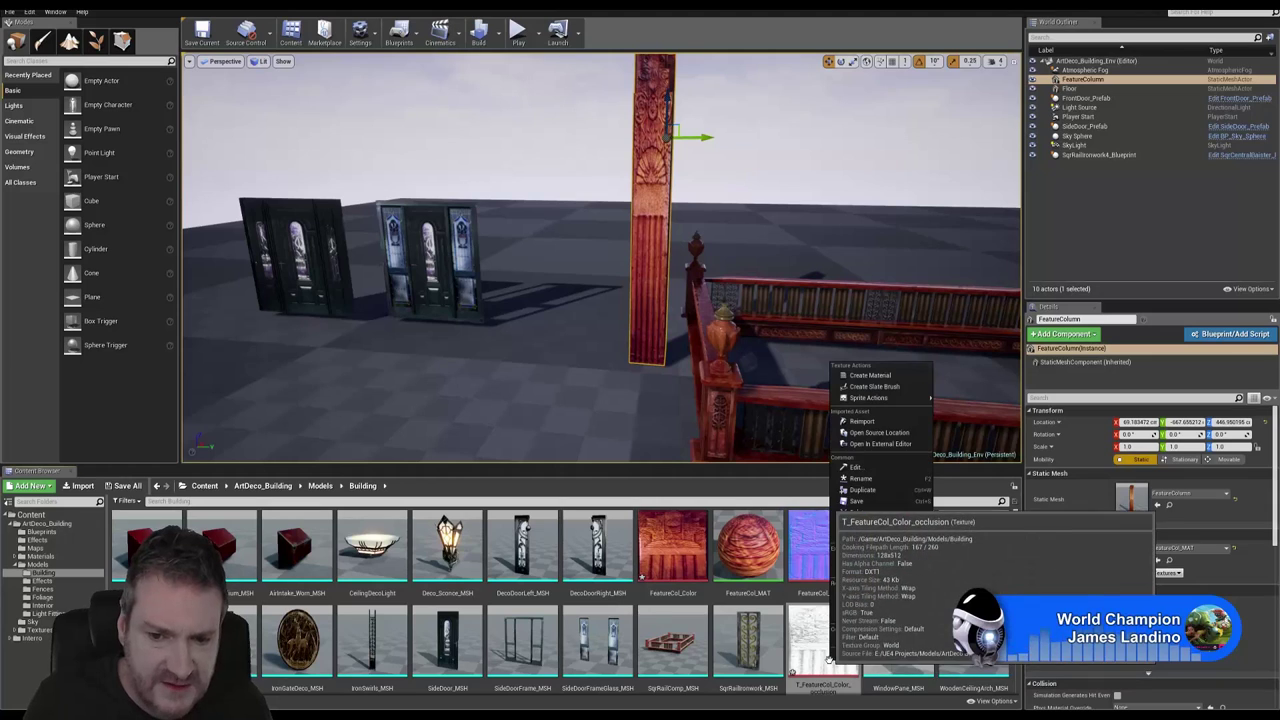
pyautogui.click(860, 478)
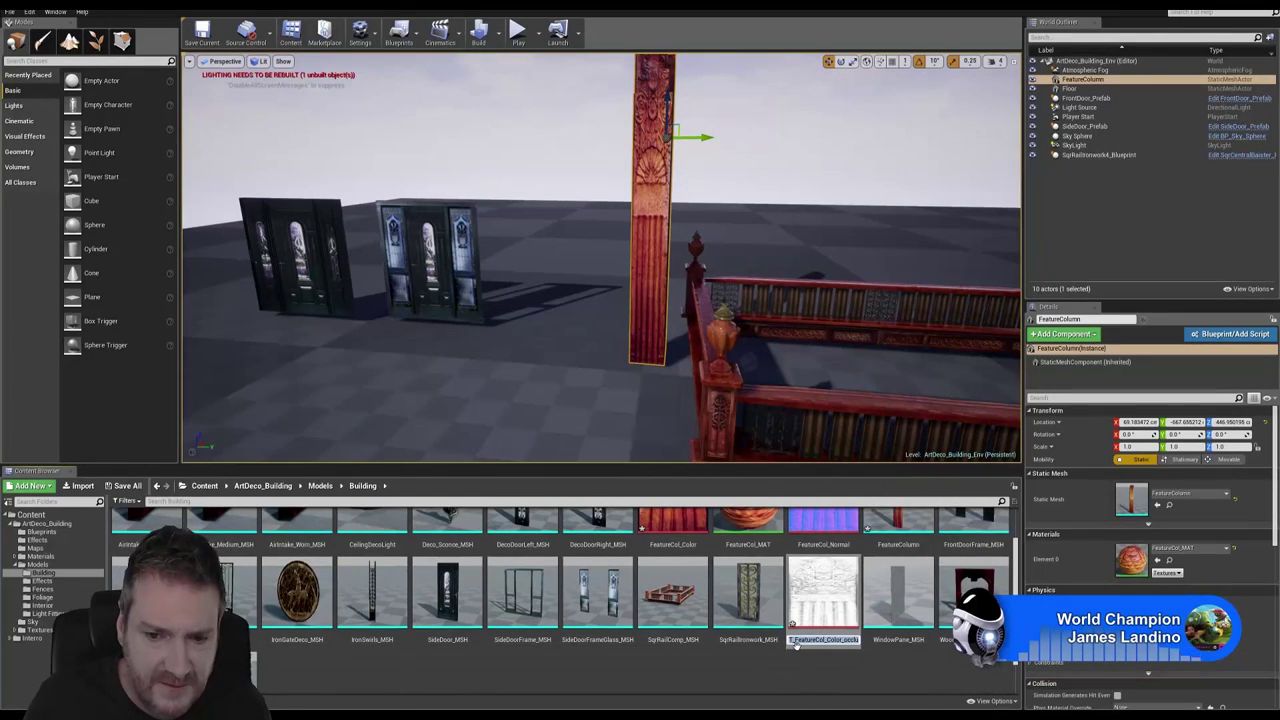
pyautogui.press('Home')
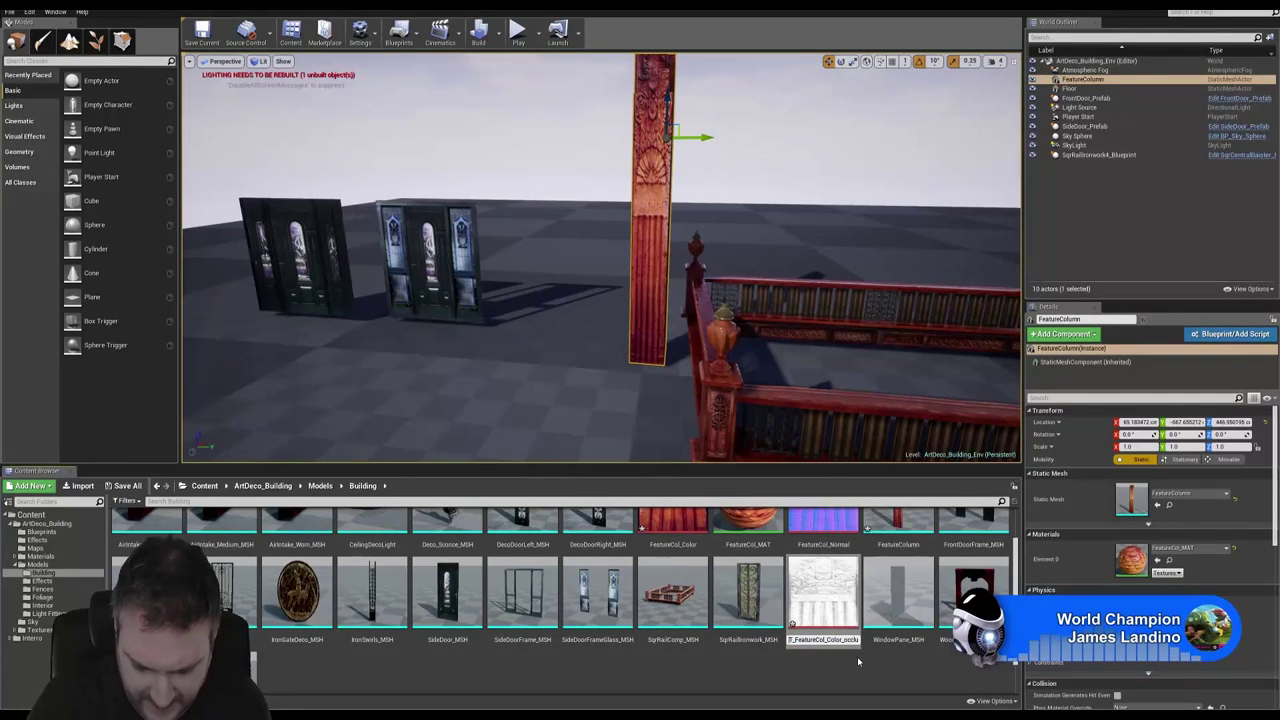
pyautogui.press('Delete')
pyautogui.press('Delete')
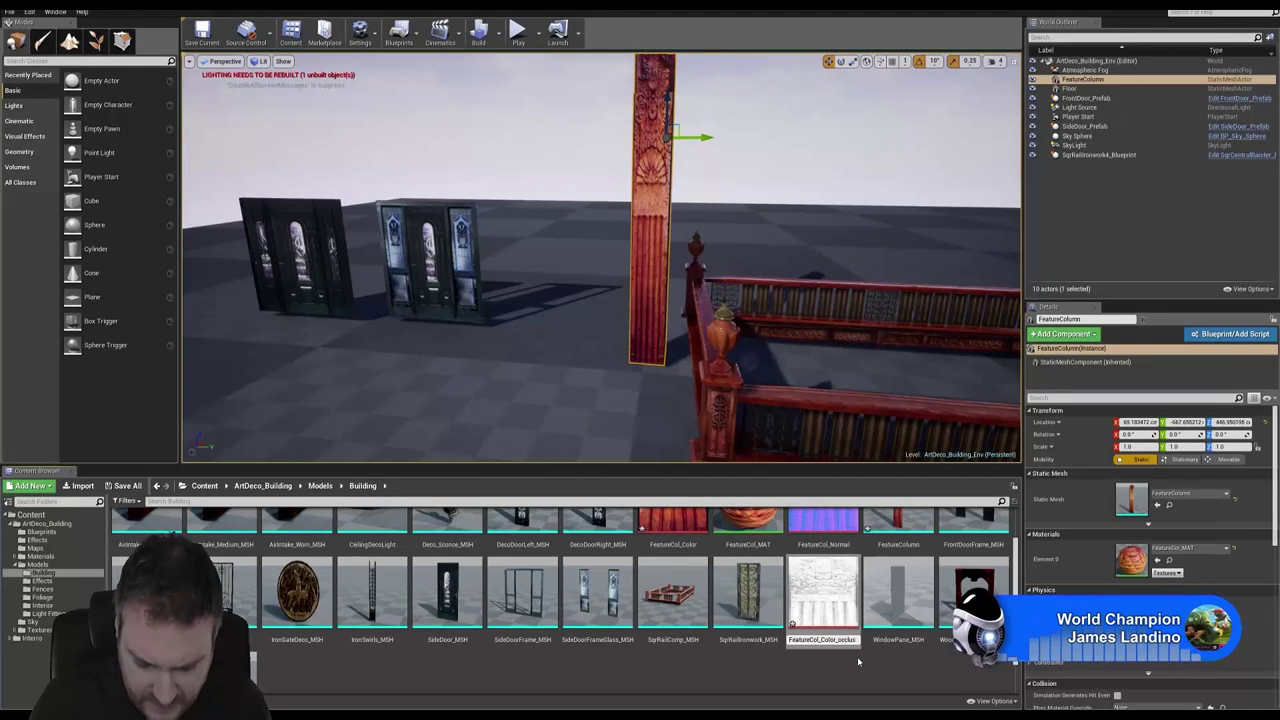
pyautogui.press('Delete')
pyautogui.press('Delete')
pyautogui.press('Delete')
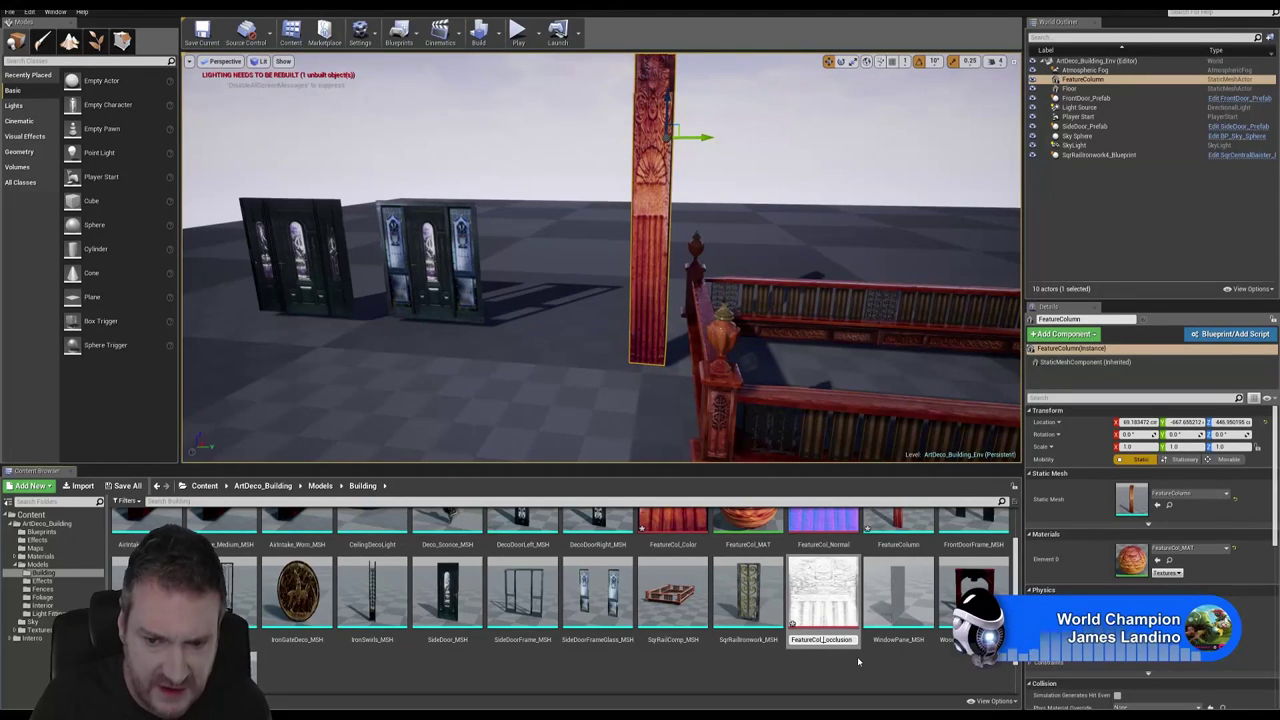
pyautogui.write('AO')
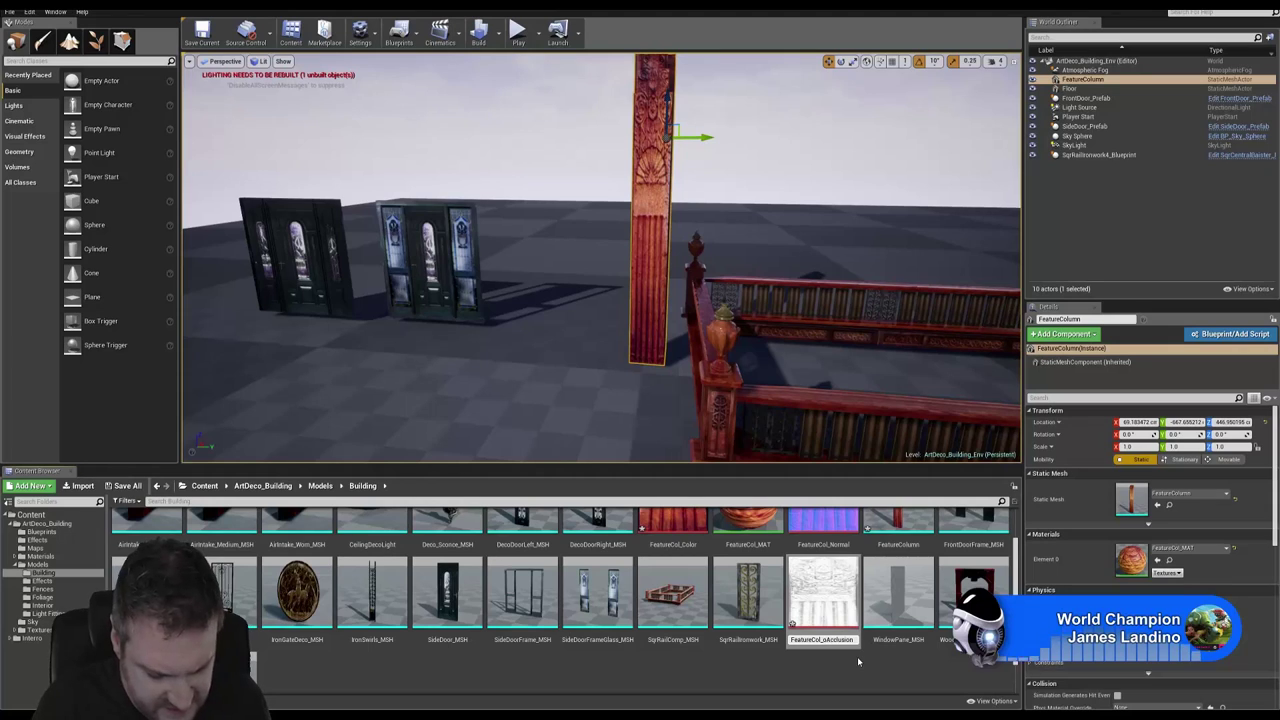
pyautogui.press('Delete')
pyautogui.press('Delete')
pyautogui.press('Delete')
pyautogui.press('Delete')
pyautogui.press('Delete')
pyautogui.press('Delete')
pyautogui.press('Delete')
pyautogui.press('Delete')
pyautogui.press('Delete')
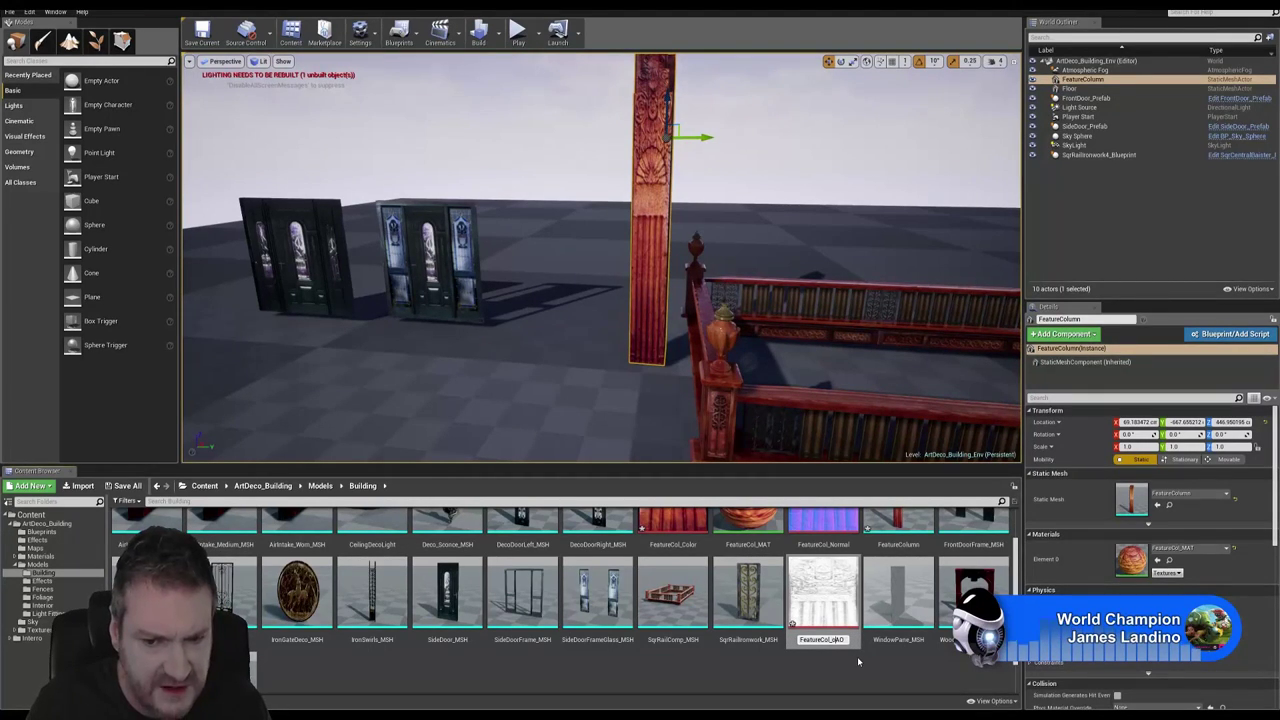
pyautogui.press('Return')
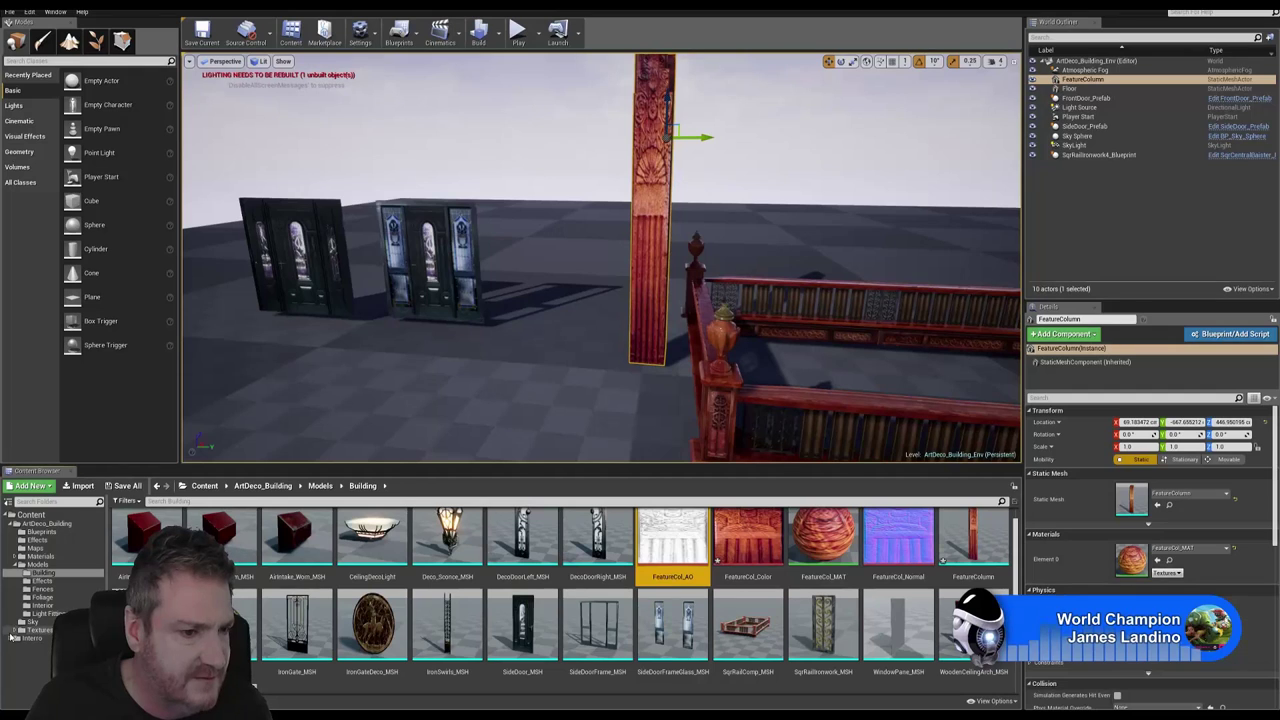
# Step: Expand the Textures folder to show its subfolders in the content tree and return to the Models > Building folder
pyautogui.click(16, 631)
pyautogui.click(12, 631)
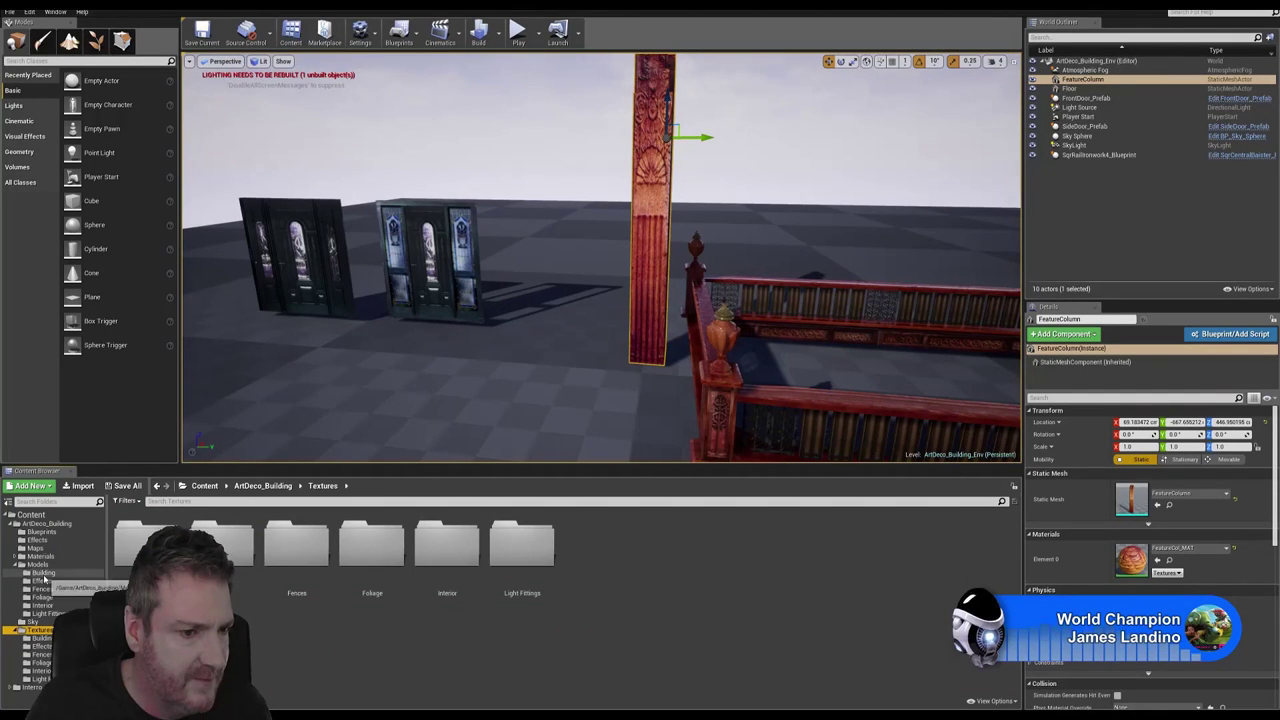
pyautogui.click(43, 575)
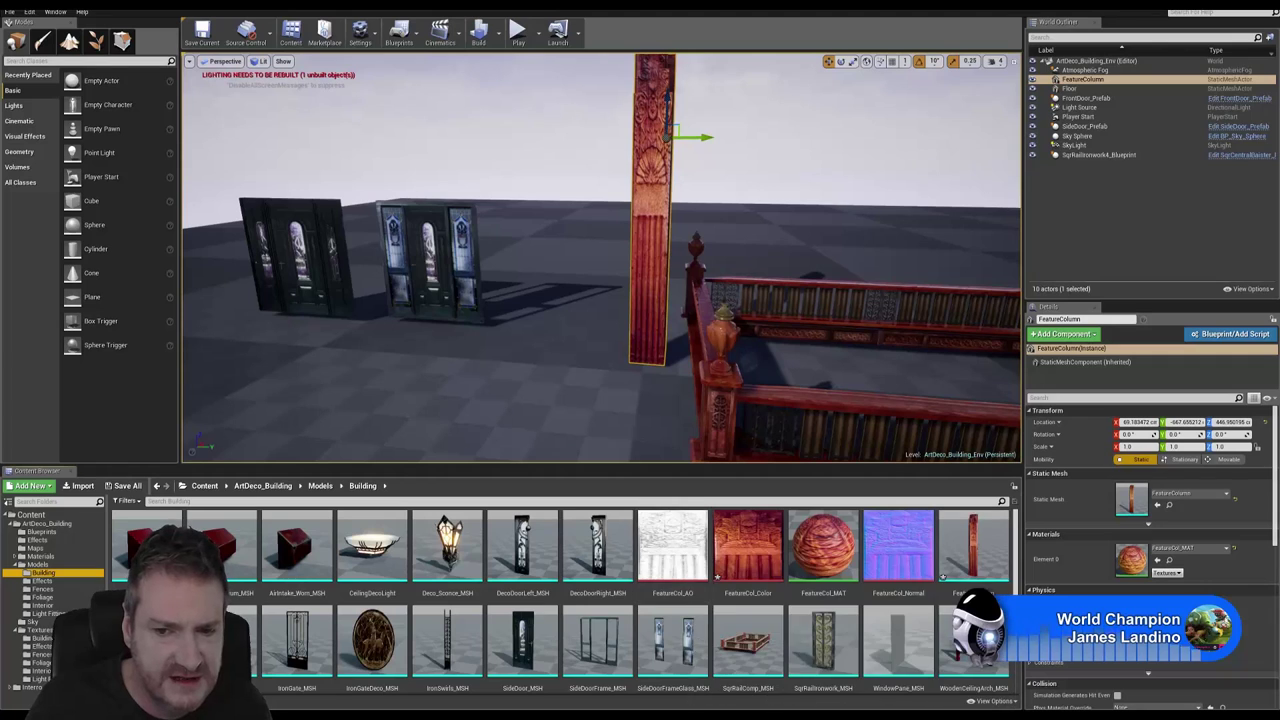
# Step: Move the FeatureCol_AO, FeatureCol_Normal and FeatureCol_Color textures from Models > Building into the Textures > Building folder
pyautogui.click(672, 550)
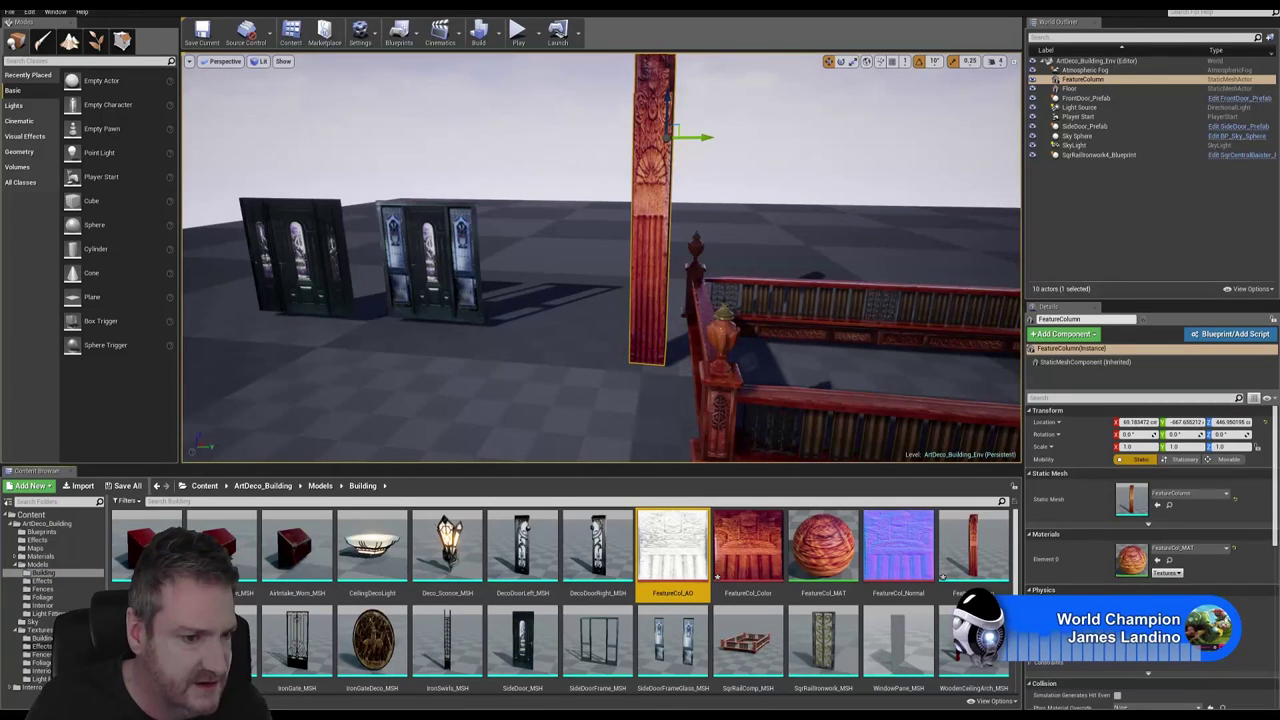
pyautogui.click(44, 638)
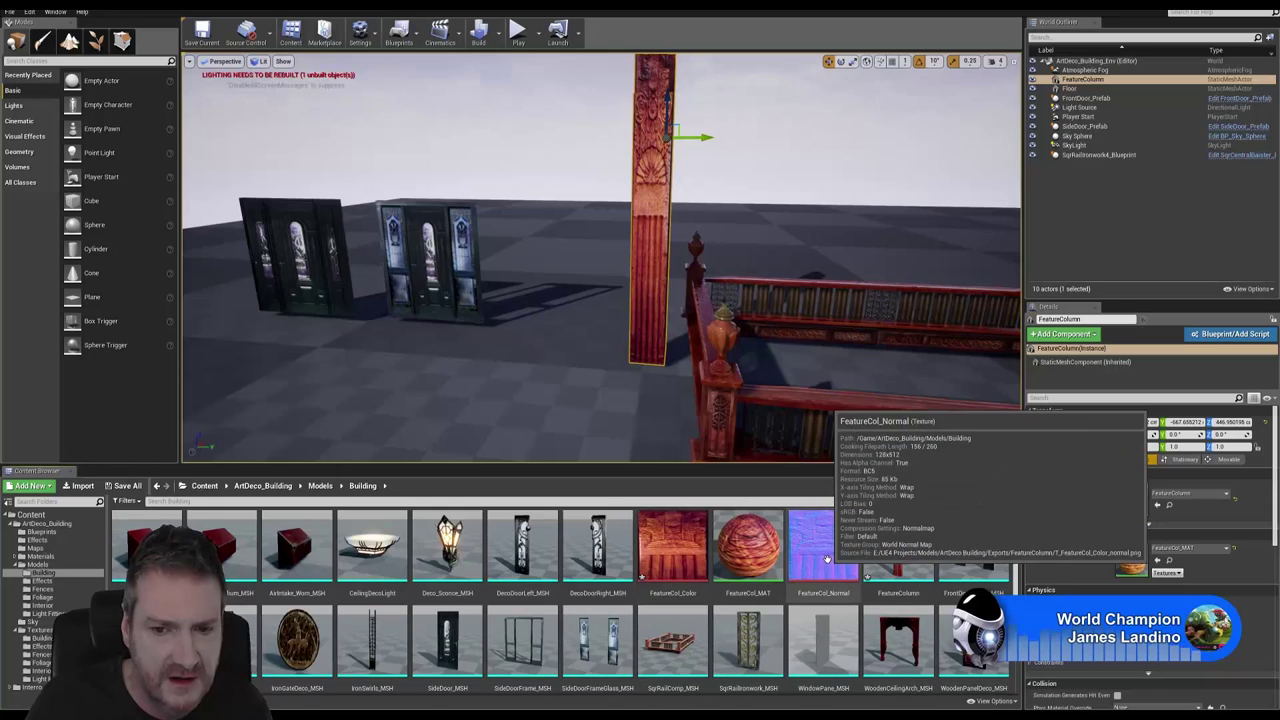
pyautogui.moveTo(826, 558); pyautogui.dragTo(322, 577)
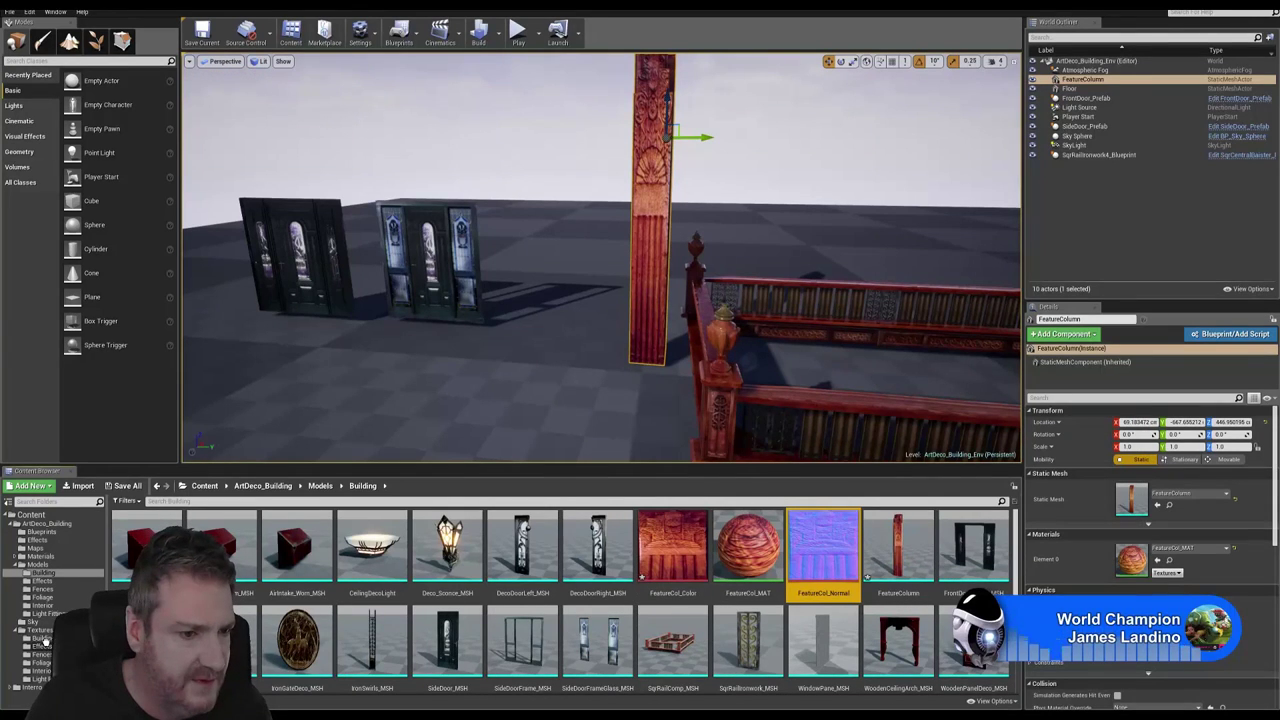
pyautogui.moveTo(44, 640); pyautogui.dragTo(48, 646)
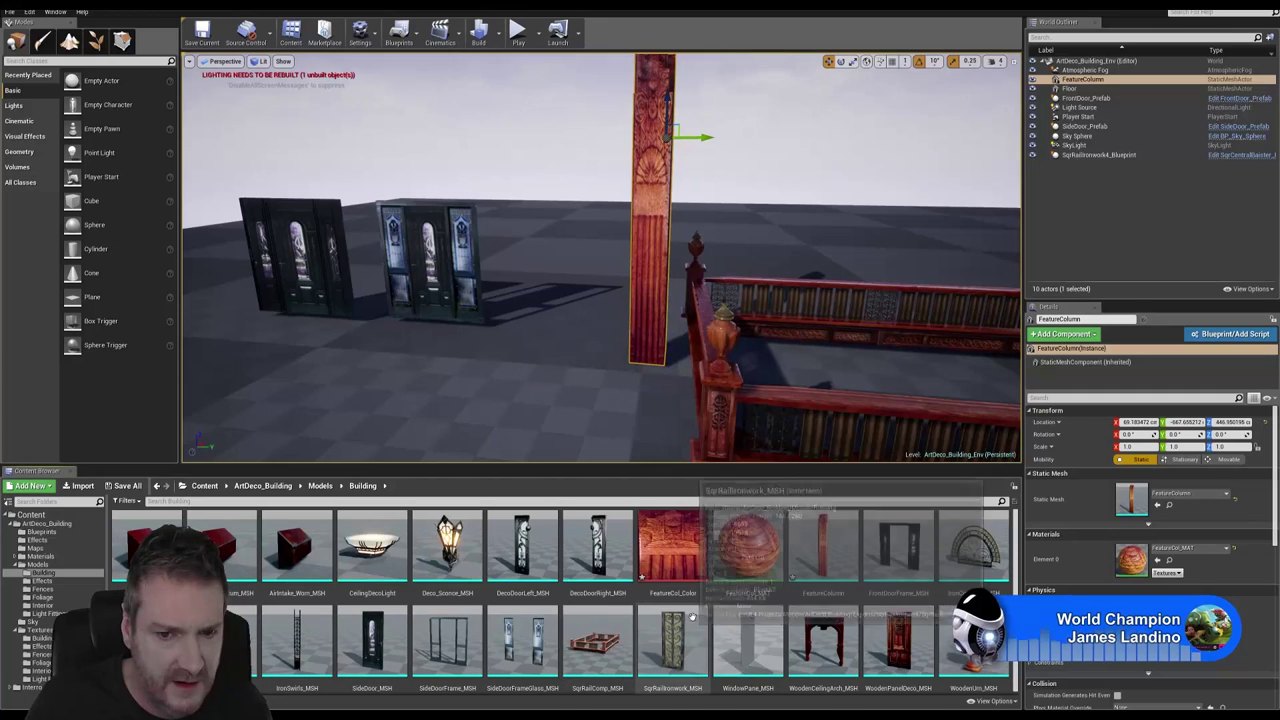
pyautogui.moveTo(676, 551); pyautogui.dragTo(543, 564)
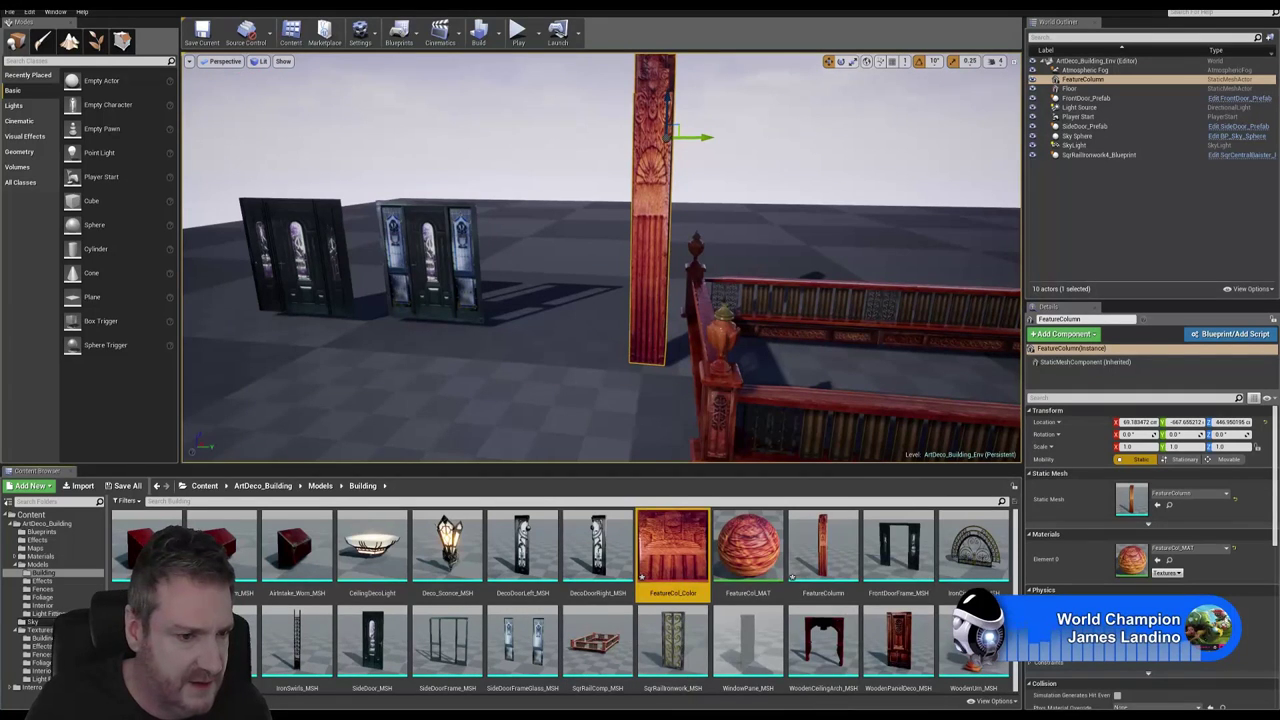
pyautogui.moveTo(44, 640); pyautogui.dragTo(46, 642)
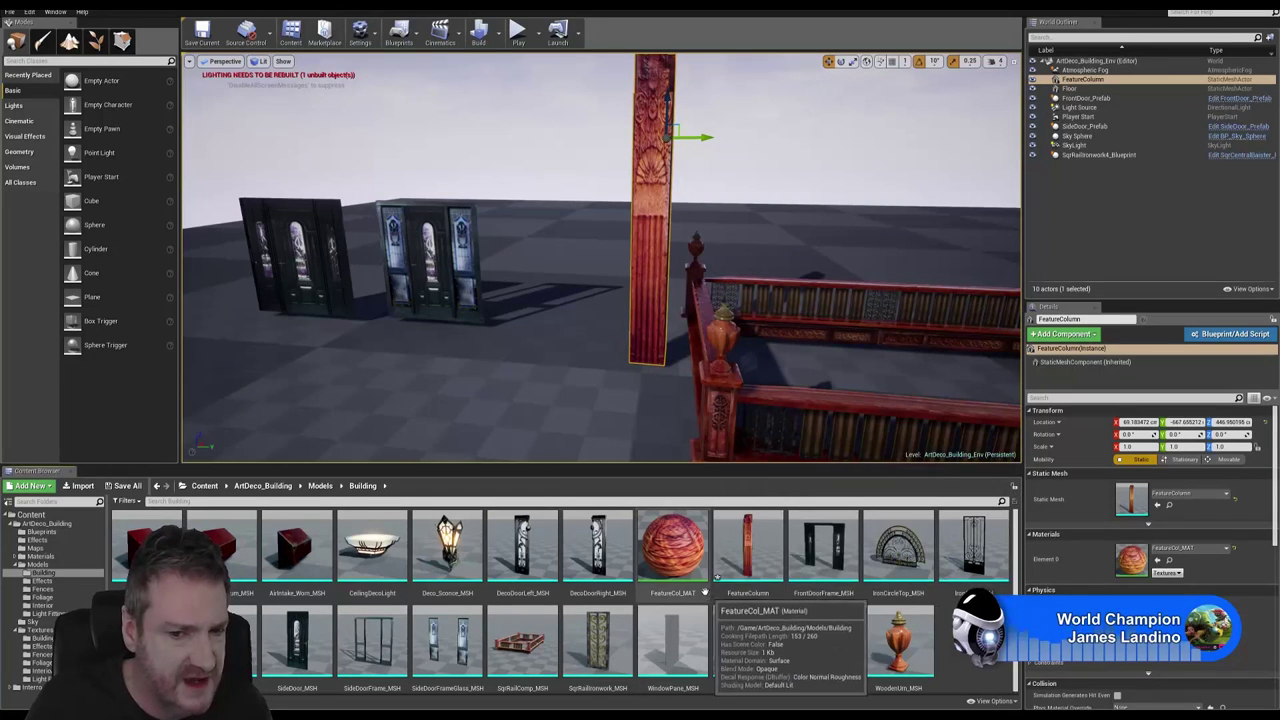
# Step: Expand the Materials folder, open its Building subfolder and look through the building materials stored there
pyautogui.click(17, 556)
pyautogui.click(41, 565)
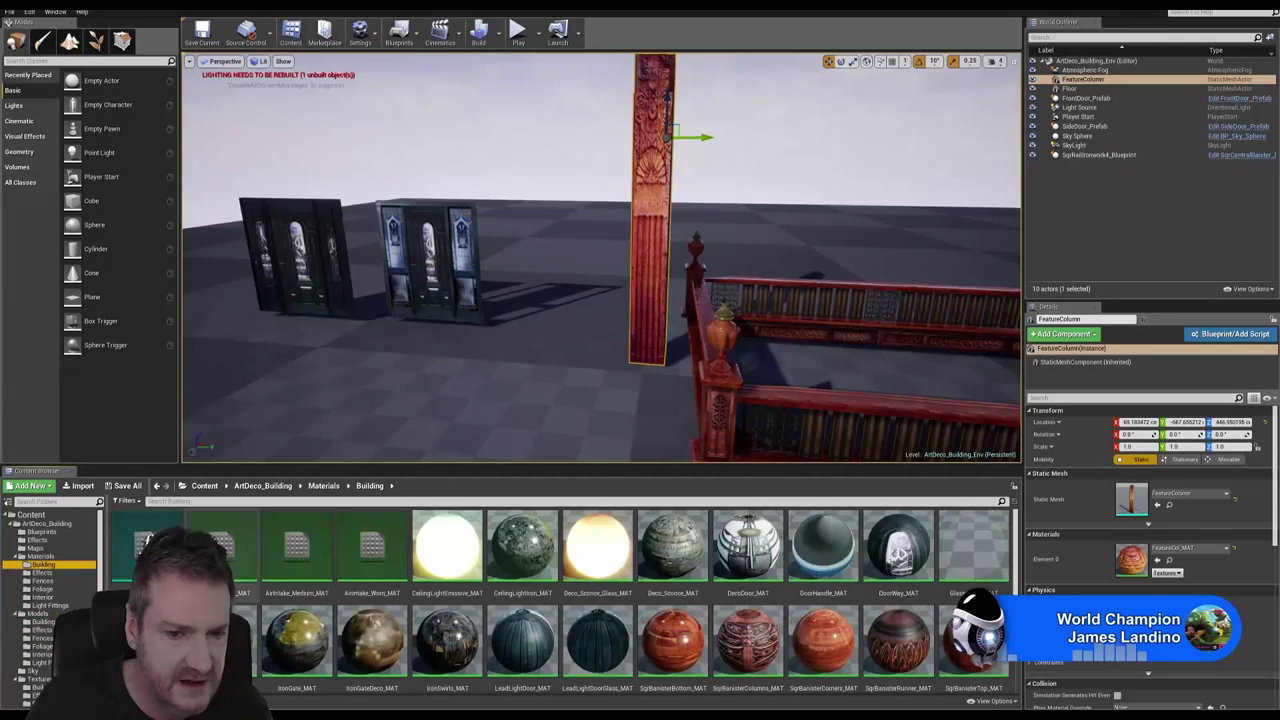
pyautogui.scroll(-3, 860, 640)
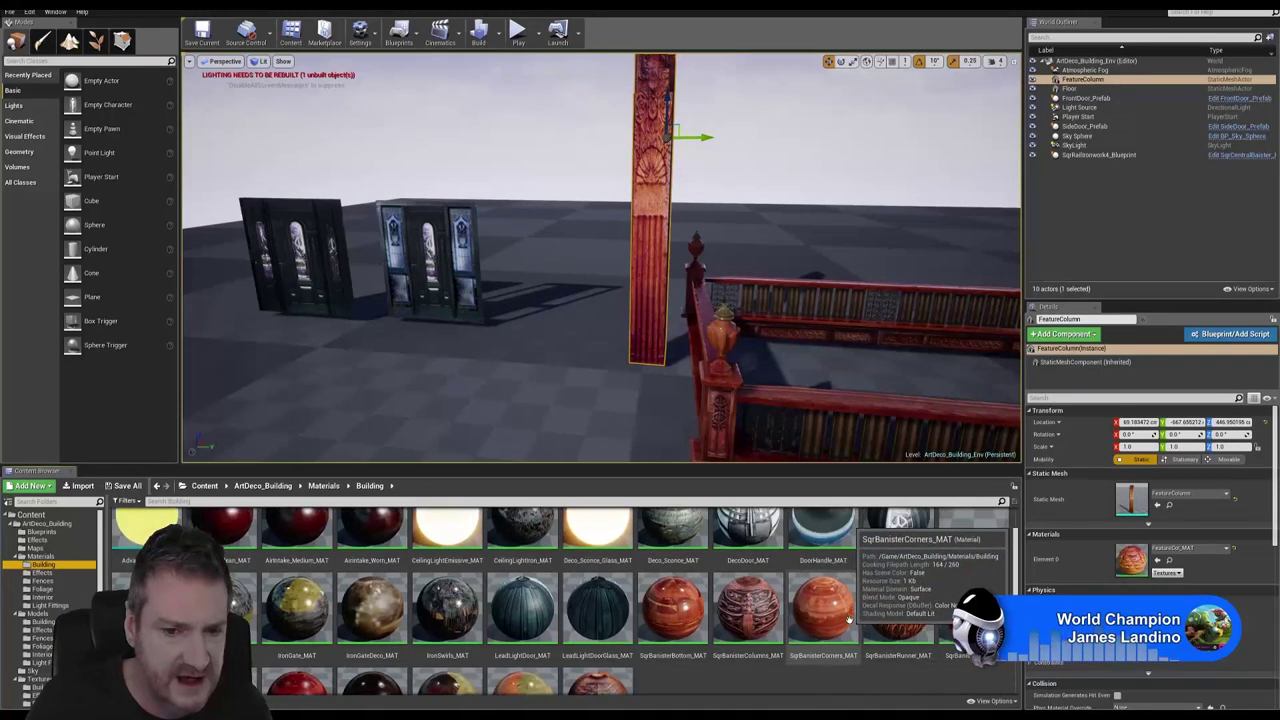